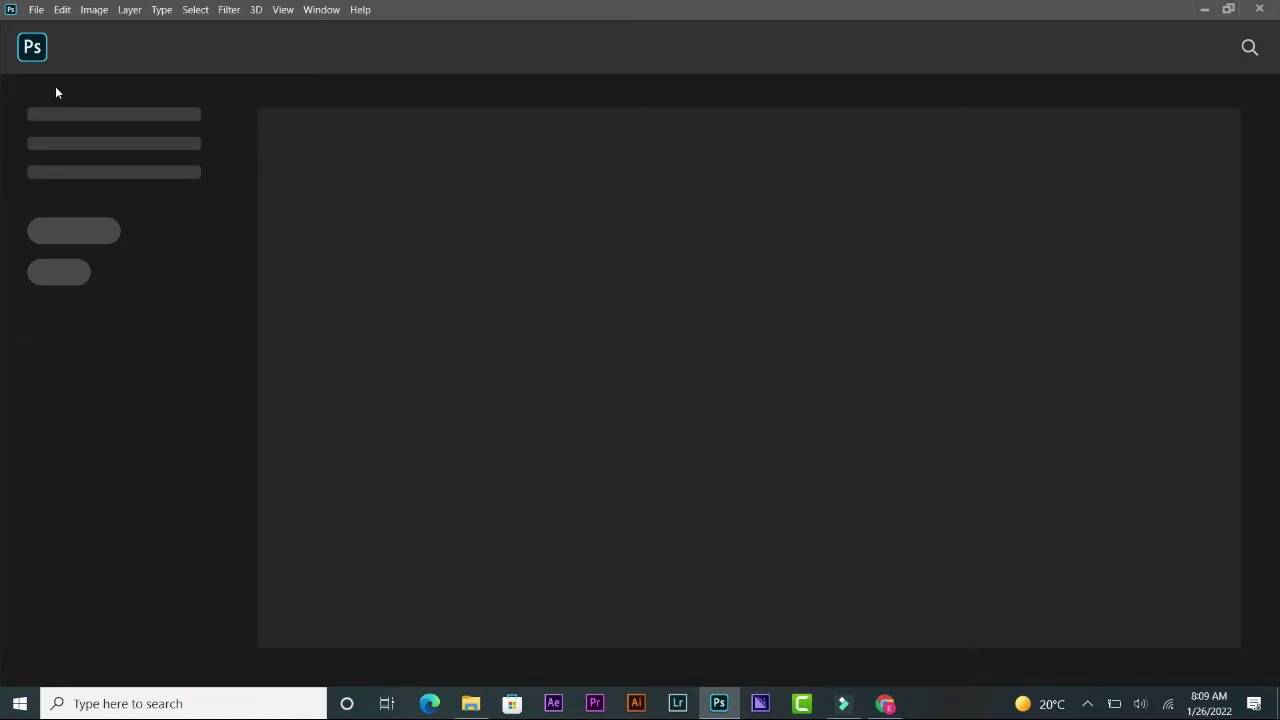
Create a new blank white 1280×720 px, 300 ppi document (Untitled-1)
{"action": "left_click", "coordinate": [35, 10]}
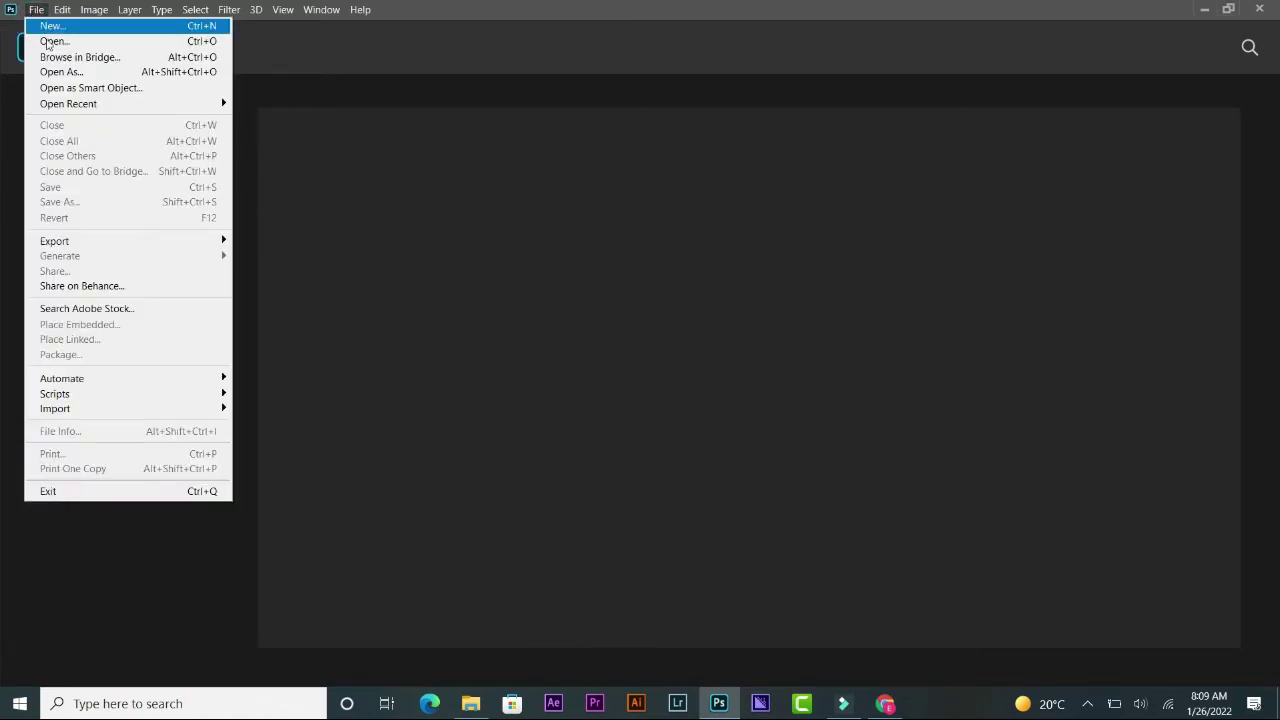
{"action": "left_click", "coordinate": [47, 27]}
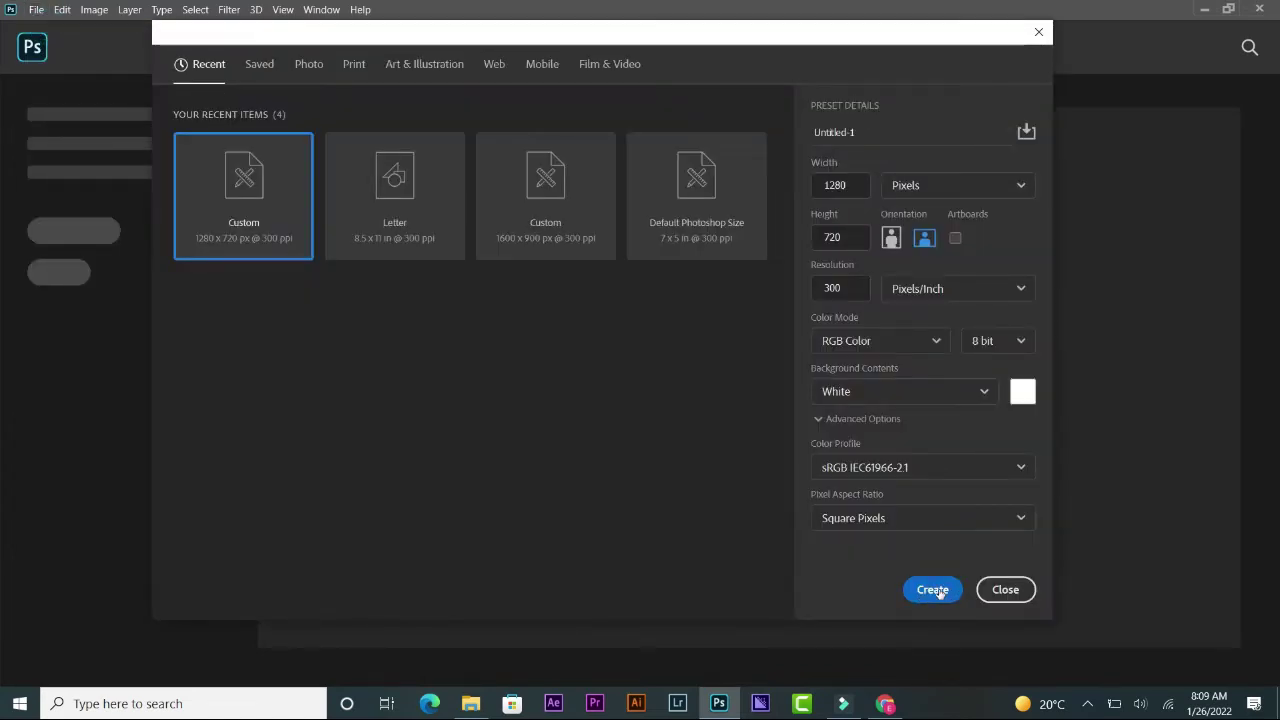
{"action": "left_click", "coordinate": [932, 590]}
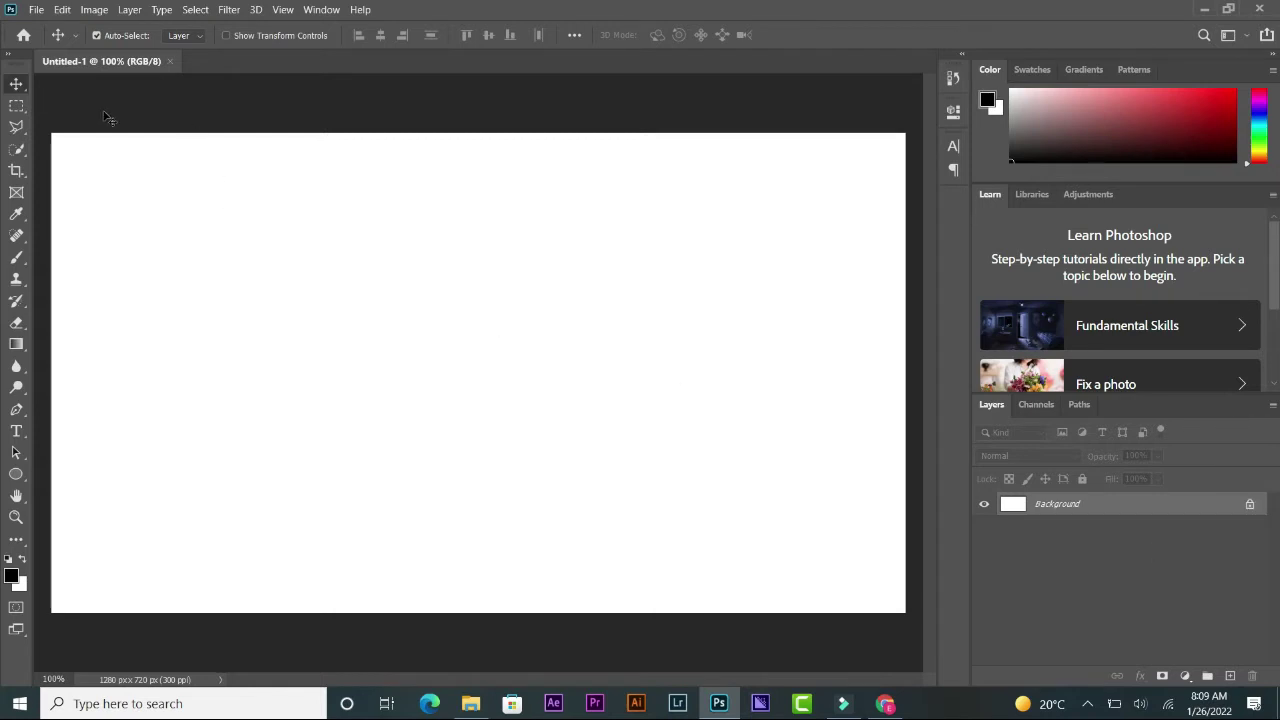
{"action": "left_click", "coordinate": [310, 9]}
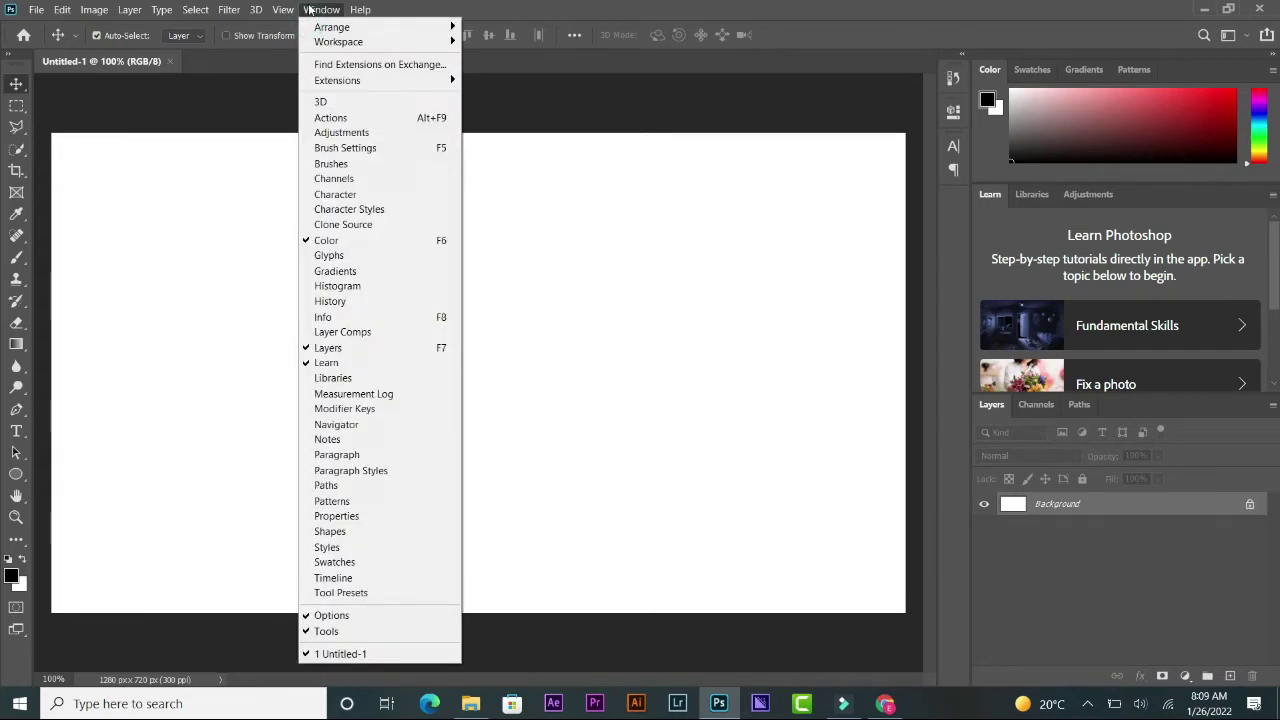
{"action": "mouse_move", "coordinate": [338, 42]}
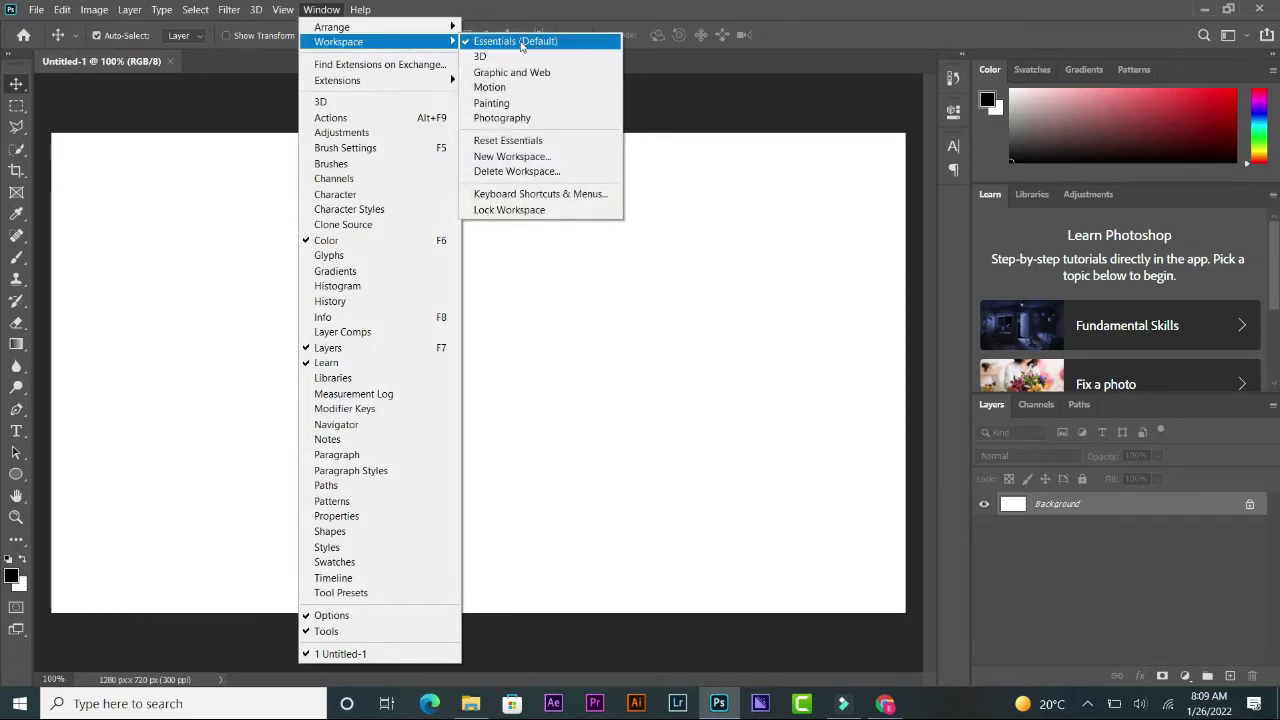
{"action": "left_click", "coordinate": [740, 36]}
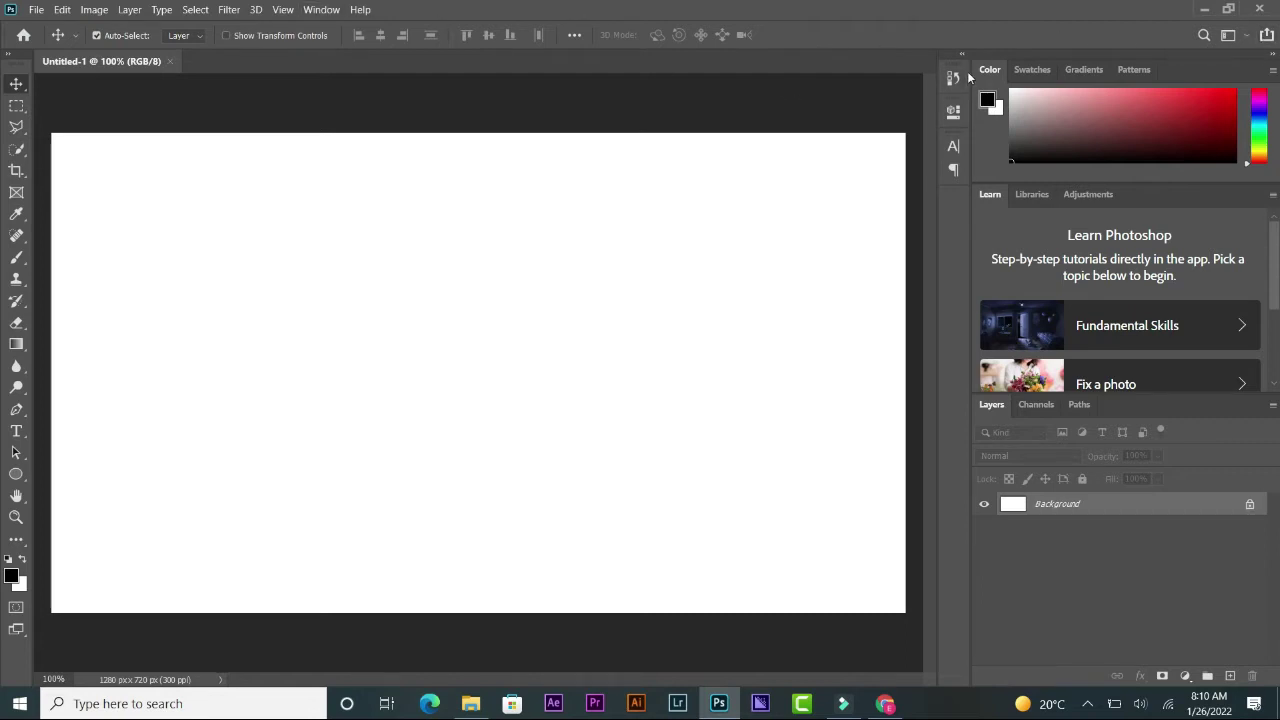
{"action": "left_click", "coordinate": [953, 146]}
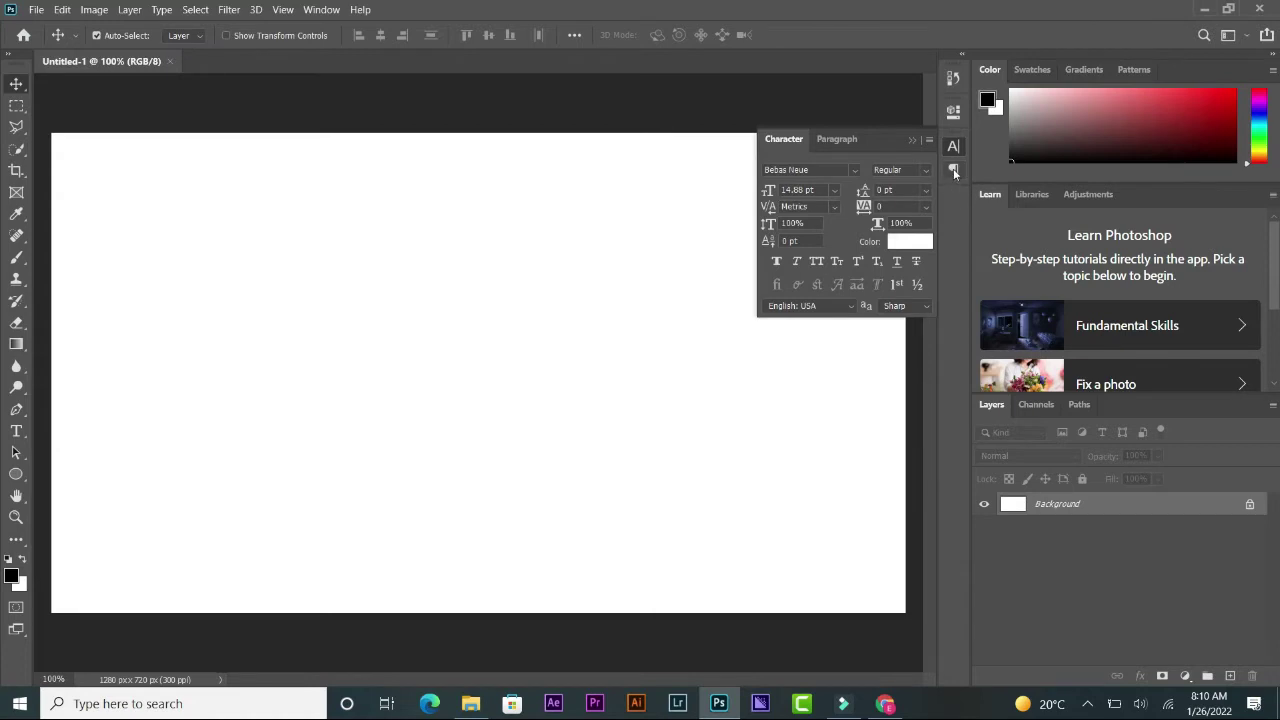
{"action": "left_click", "coordinate": [953, 170]}
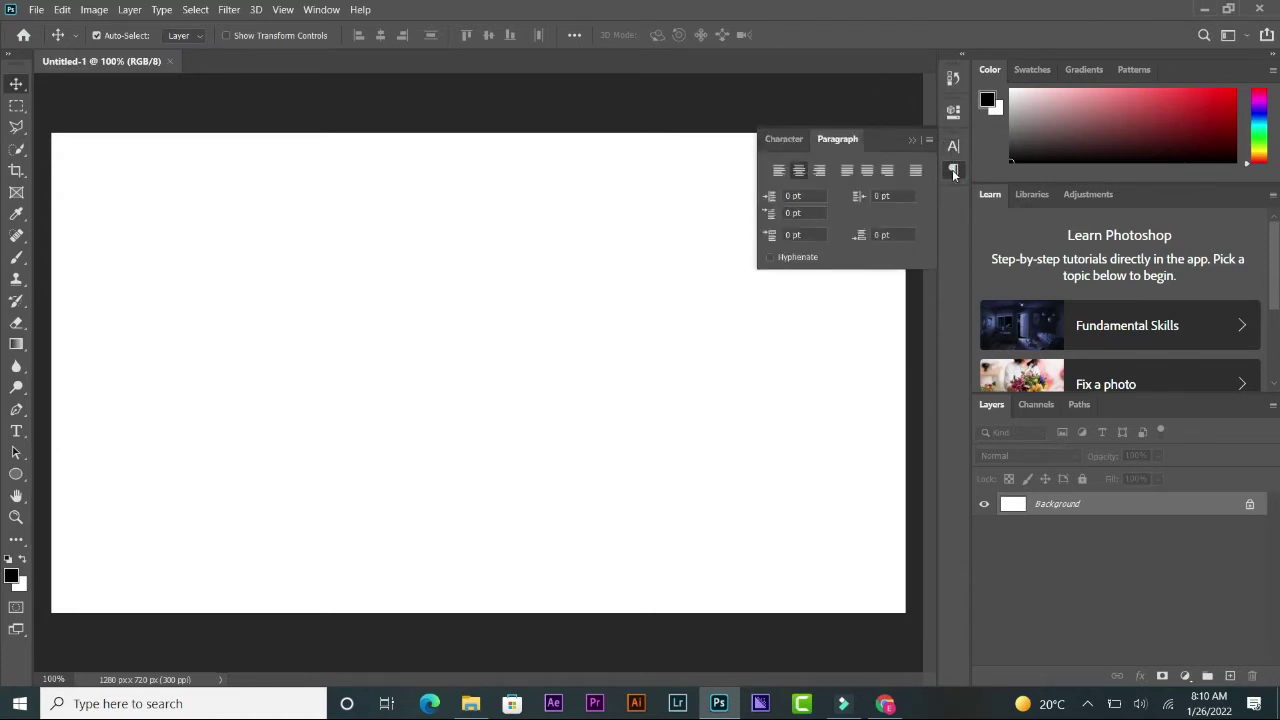
{"action": "left_click", "coordinate": [953, 170]}
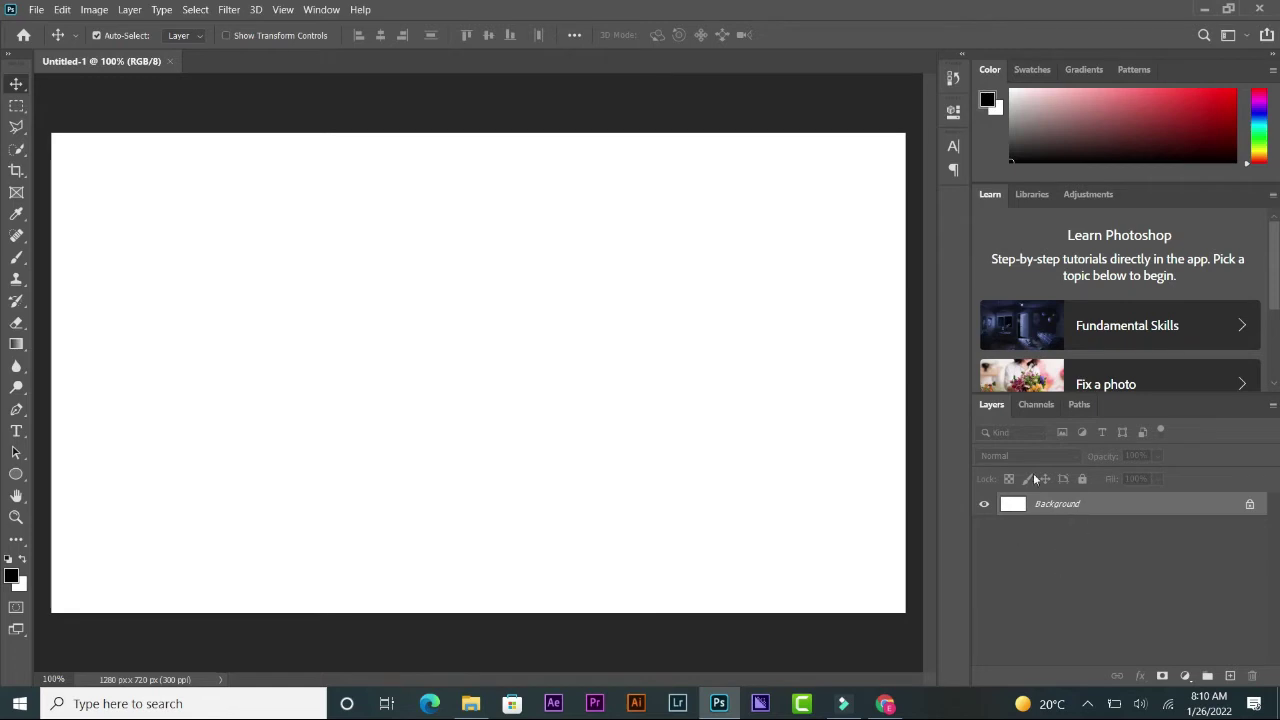
{"action": "left_click", "coordinate": [1038, 406]}
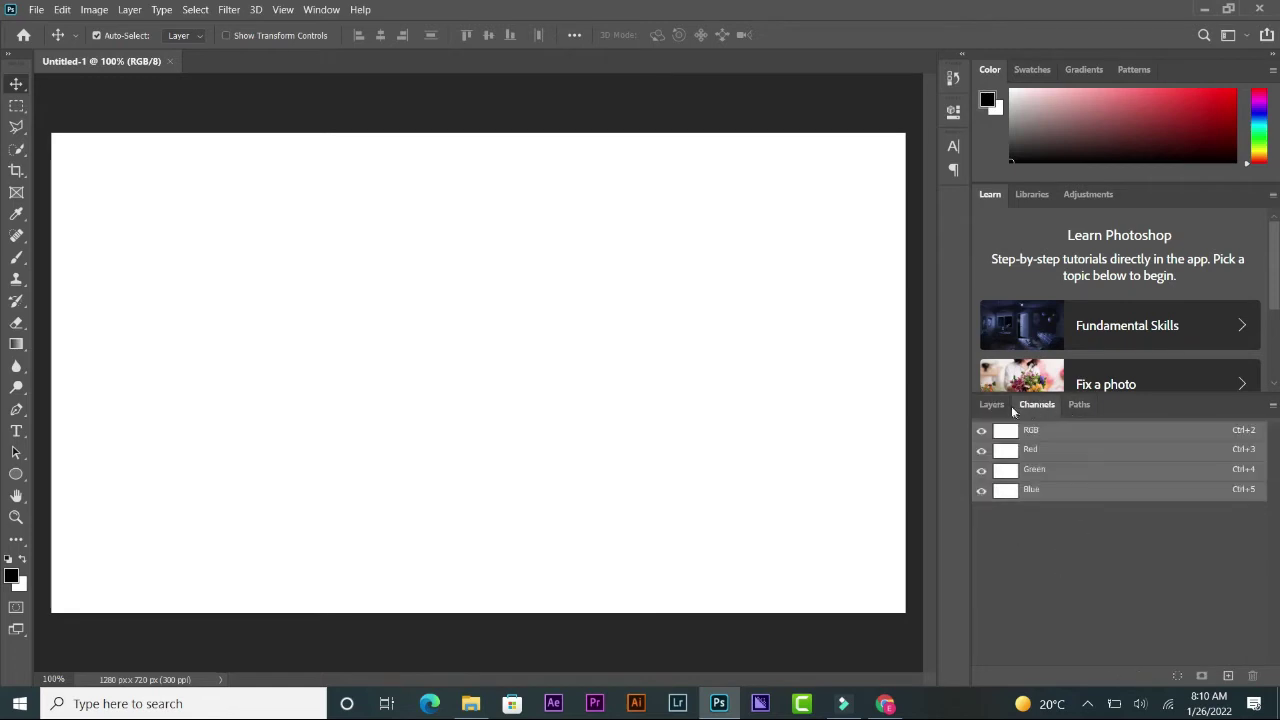
{"action": "left_click", "coordinate": [990, 405]}
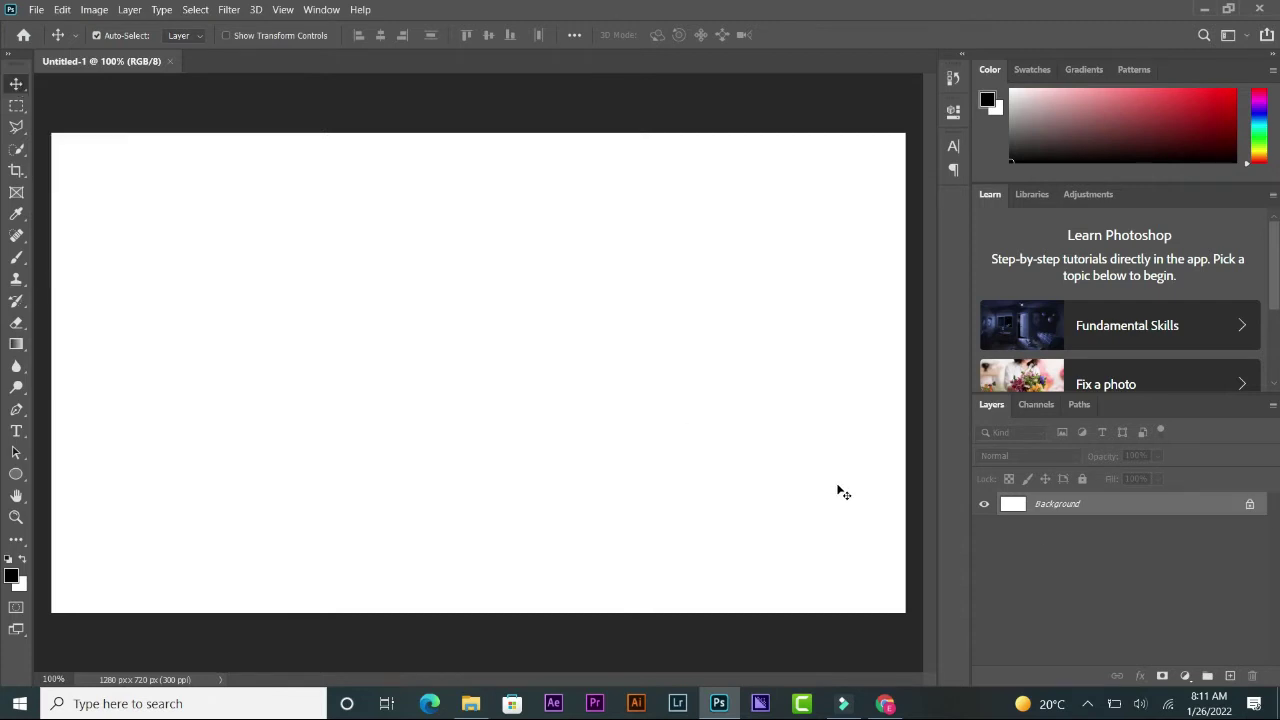
Draw a black filled circle with the Ellipse tool
{"action": "left_click", "coordinate": [16, 474]}
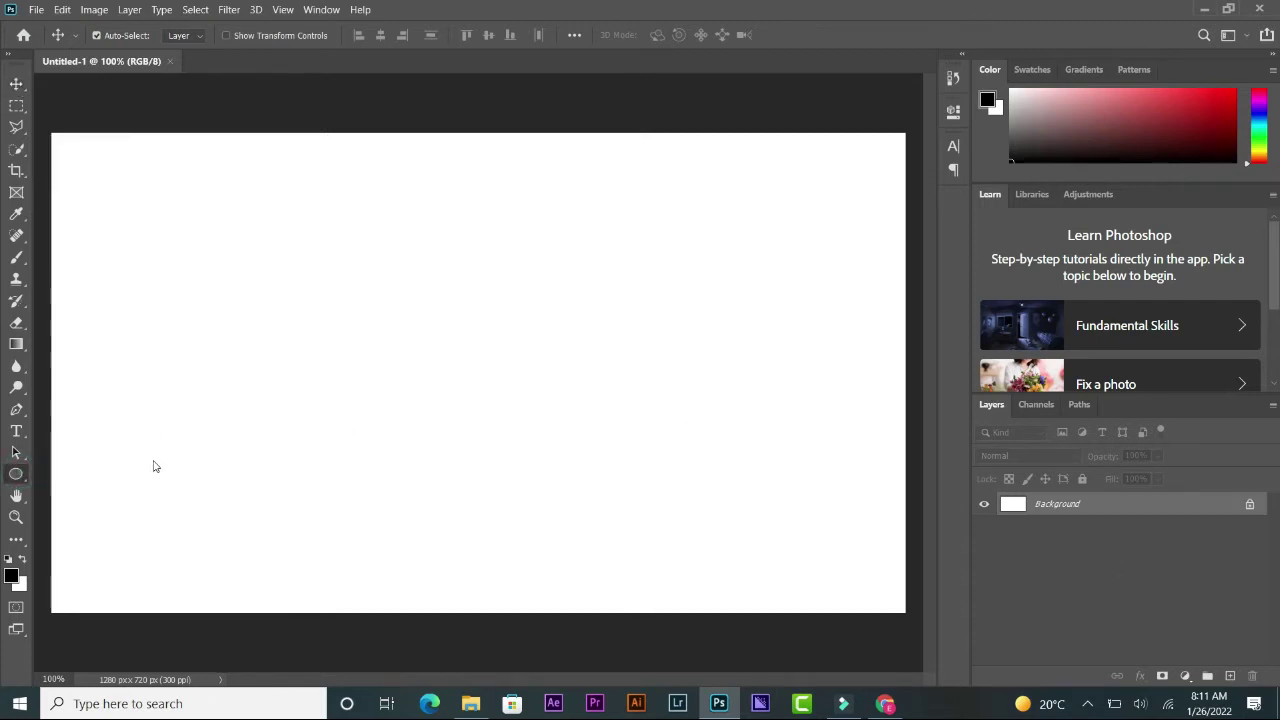
{"action": "left_click_drag", "start_coordinate": [330, 289], "coordinate": [510, 450]}
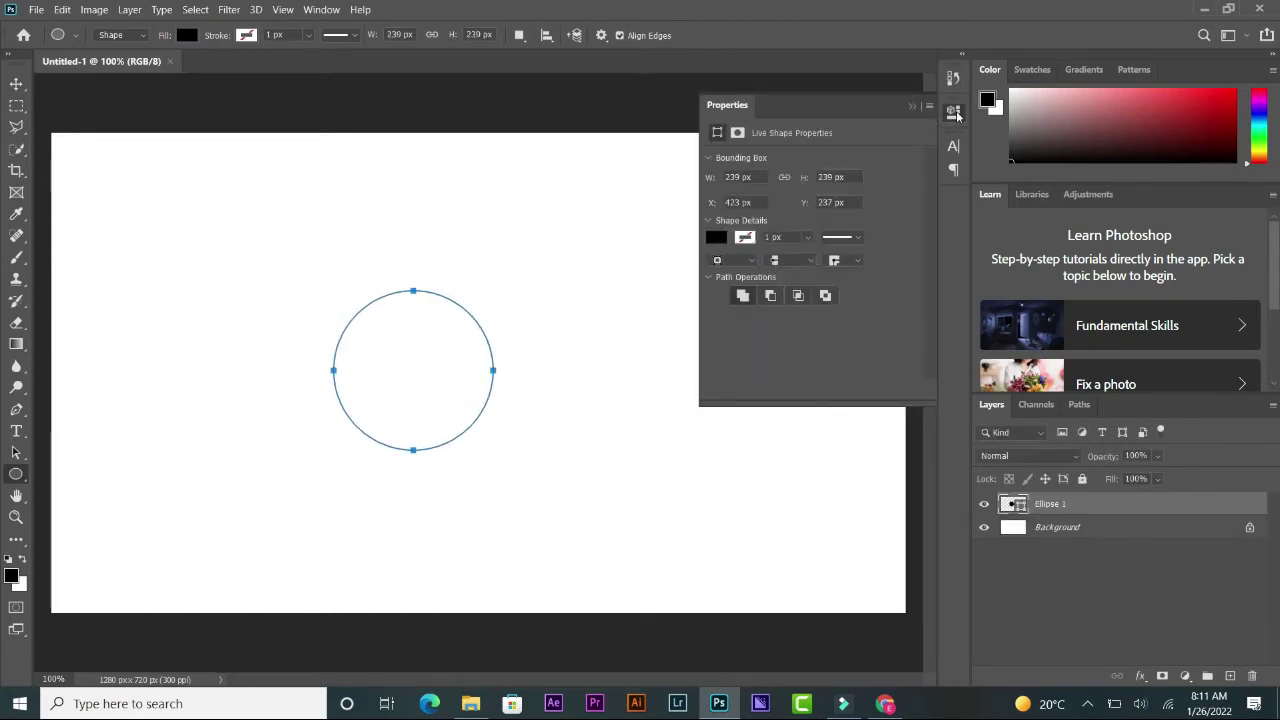
{"action": "left_click", "coordinate": [955, 114]}
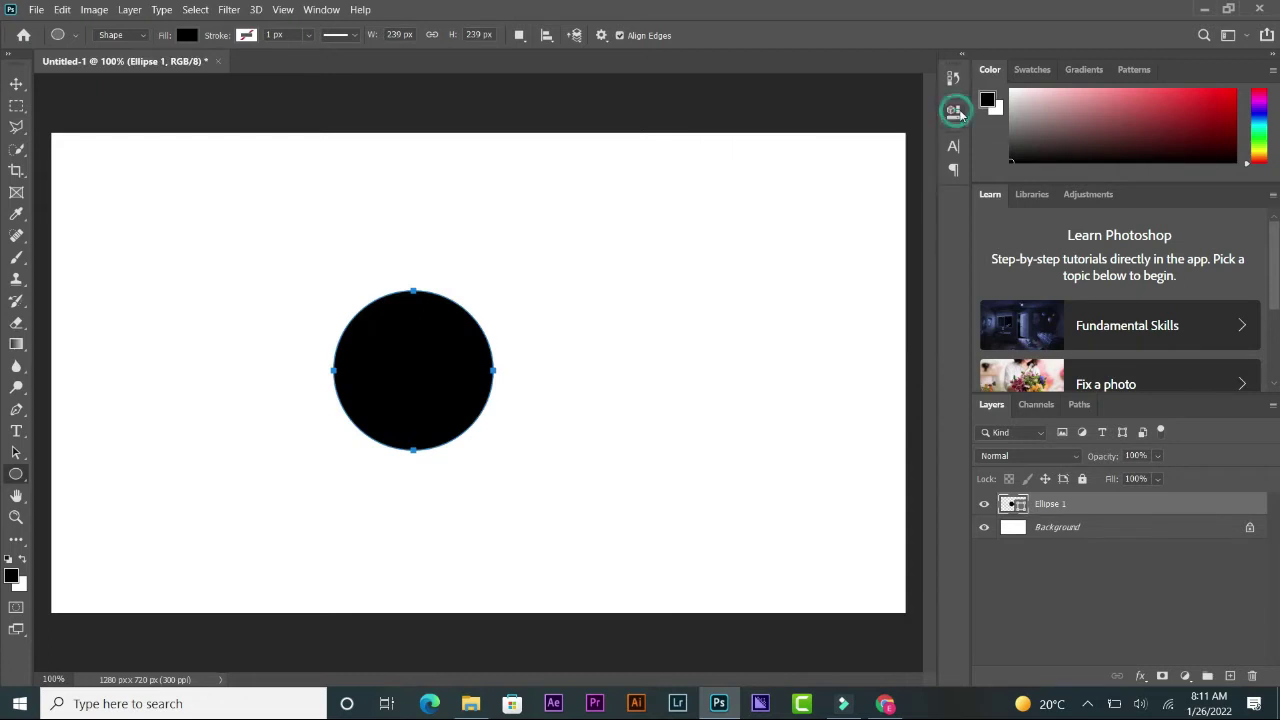
Move the black circle into place just left of the canvas centre
{"action": "left_click", "coordinate": [16, 84]}
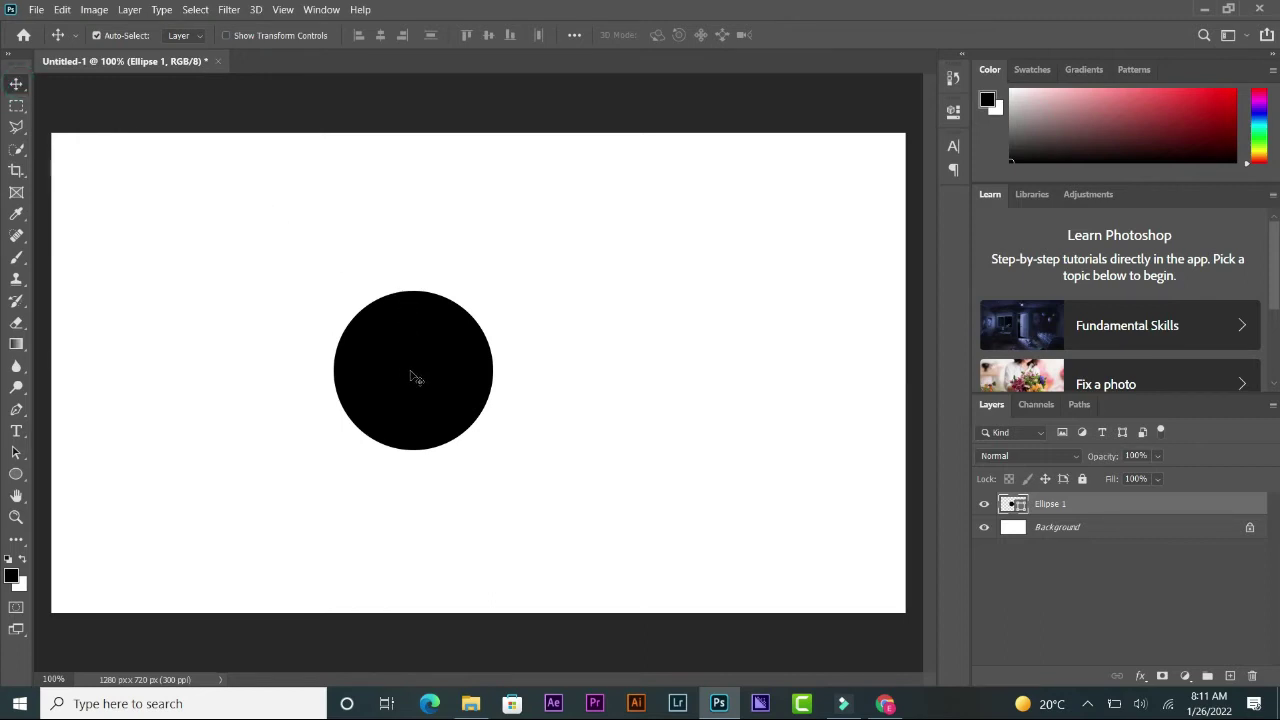
{"action": "mouse_move", "coordinate": [409, 373]}
{"action": "left_mouse_down"}
{"action": "mouse_move", "coordinate": [203, 251]}
{"action": "mouse_move", "coordinate": [182, 455]}
{"action": "left_mouse_up"}
{"action": "mouse_move", "coordinate": [177, 450]}
{"action": "left_mouse_down"}
{"action": "mouse_move", "coordinate": [794, 514]}
{"action": "mouse_move", "coordinate": [817, 203]}
{"action": "mouse_move", "coordinate": [112, 218]}
{"action": "mouse_move", "coordinate": [478, 366]}
{"action": "mouse_move", "coordinate": [460, 364]}
{"action": "left_mouse_up"}
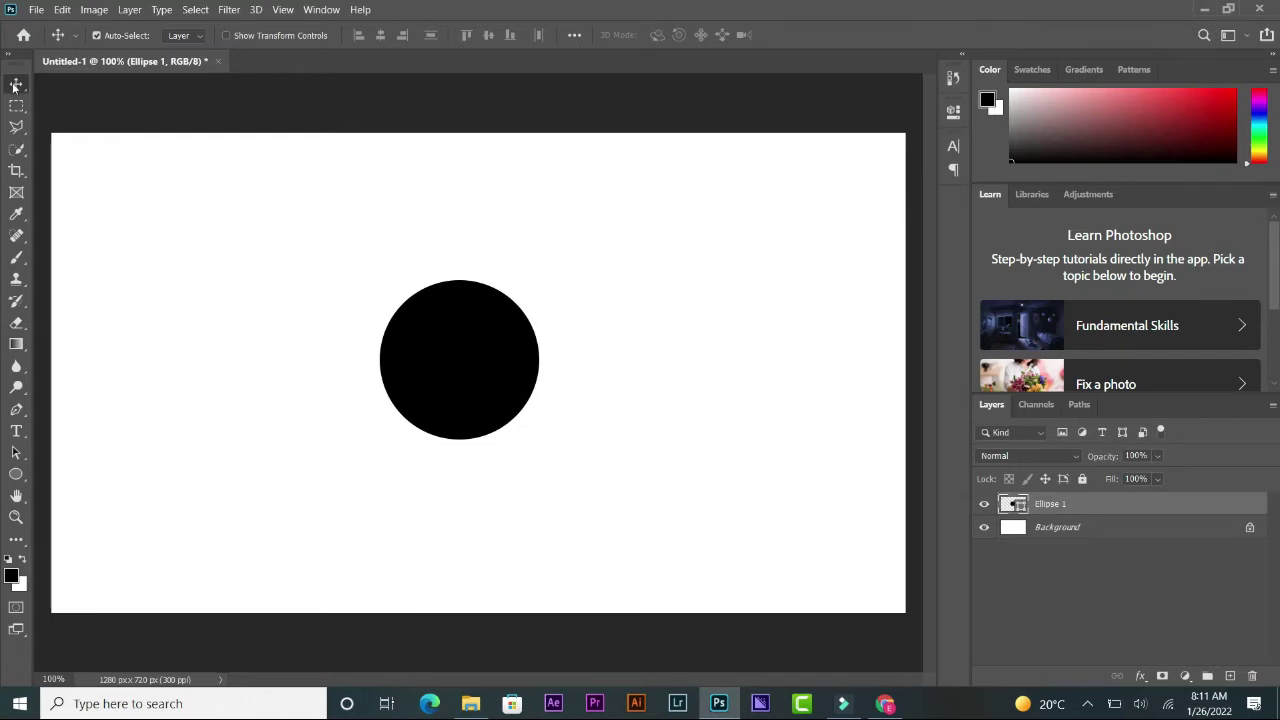
{"action": "mouse_move", "coordinate": [463, 355]}
{"action": "left_mouse_down"}
{"action": "mouse_move", "coordinate": [486, 354]}
{"action": "mouse_move", "coordinate": [466, 356]}
{"action": "left_mouse_up"}
{"action": "mouse_move", "coordinate": [489, 355]}
{"action": "left_mouse_down"}
{"action": "mouse_move", "coordinate": [500, 368]}
{"action": "mouse_move", "coordinate": [489, 372]}
{"action": "left_mouse_up"}
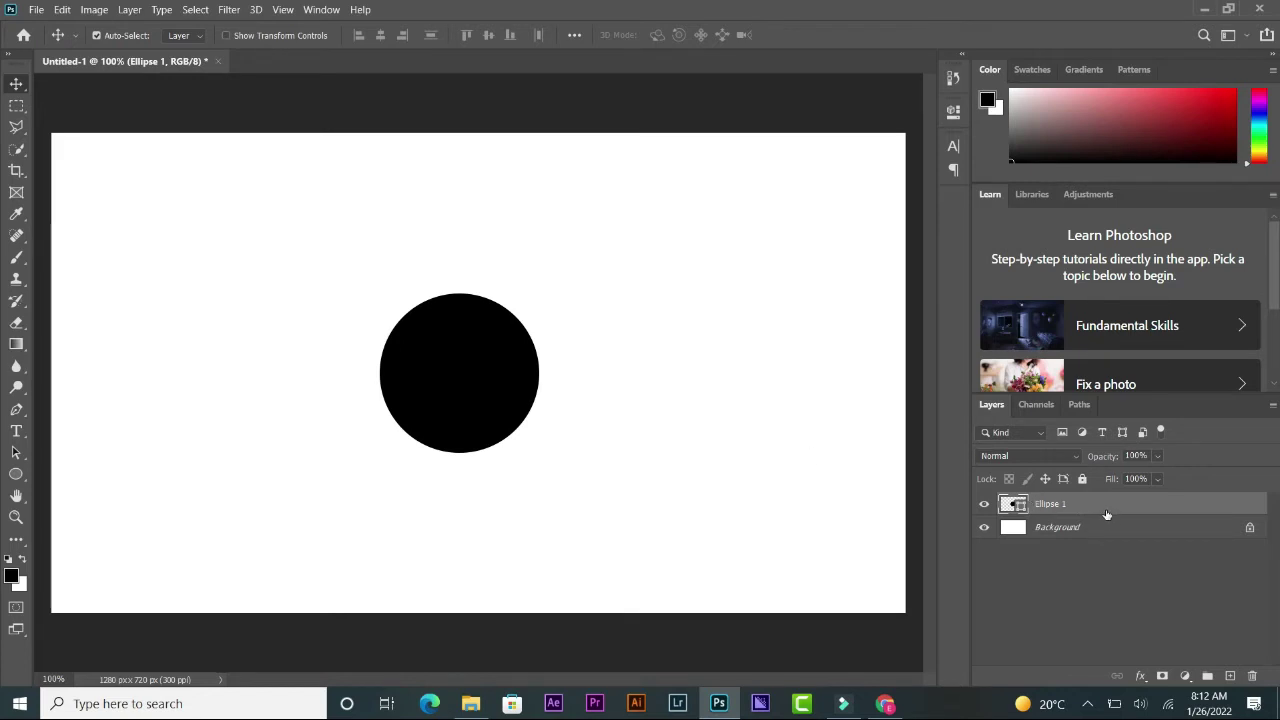
Unlock the Background into Layer 0 and nudge the circle slightly right
{"action": "left_click", "coordinate": [1250, 528]}
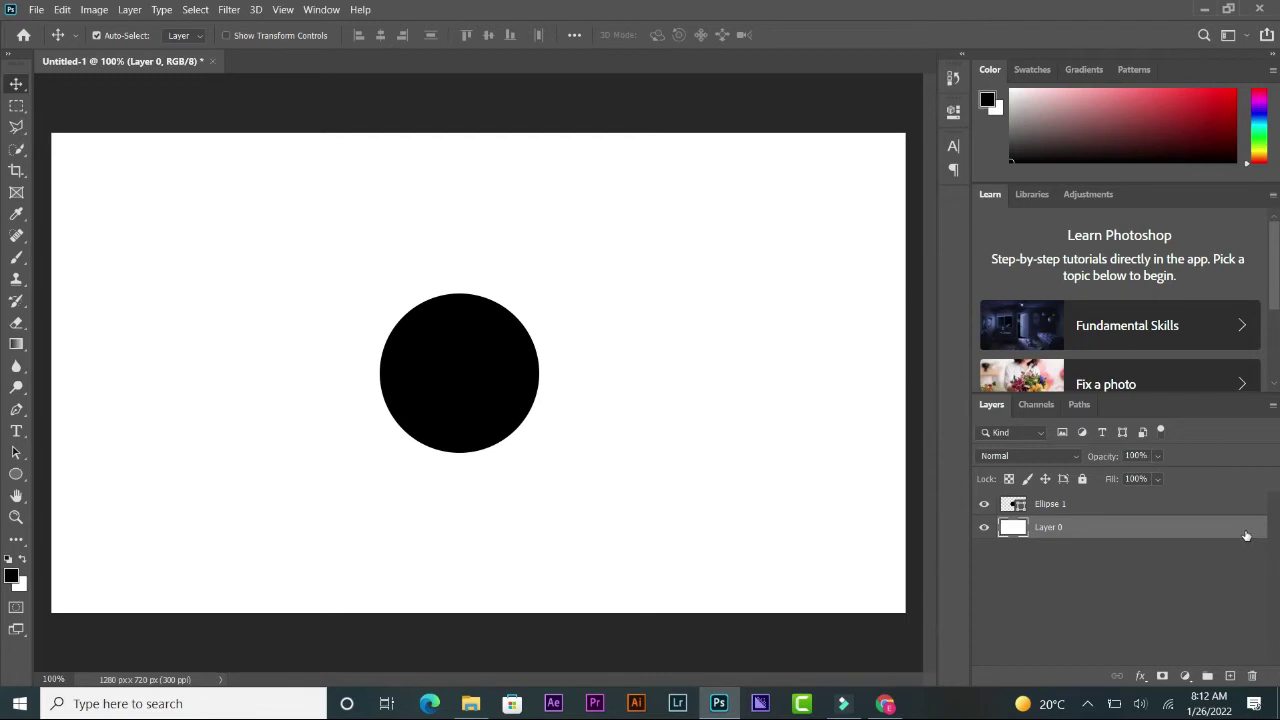
{"action": "left_click", "coordinate": [1110, 506]}
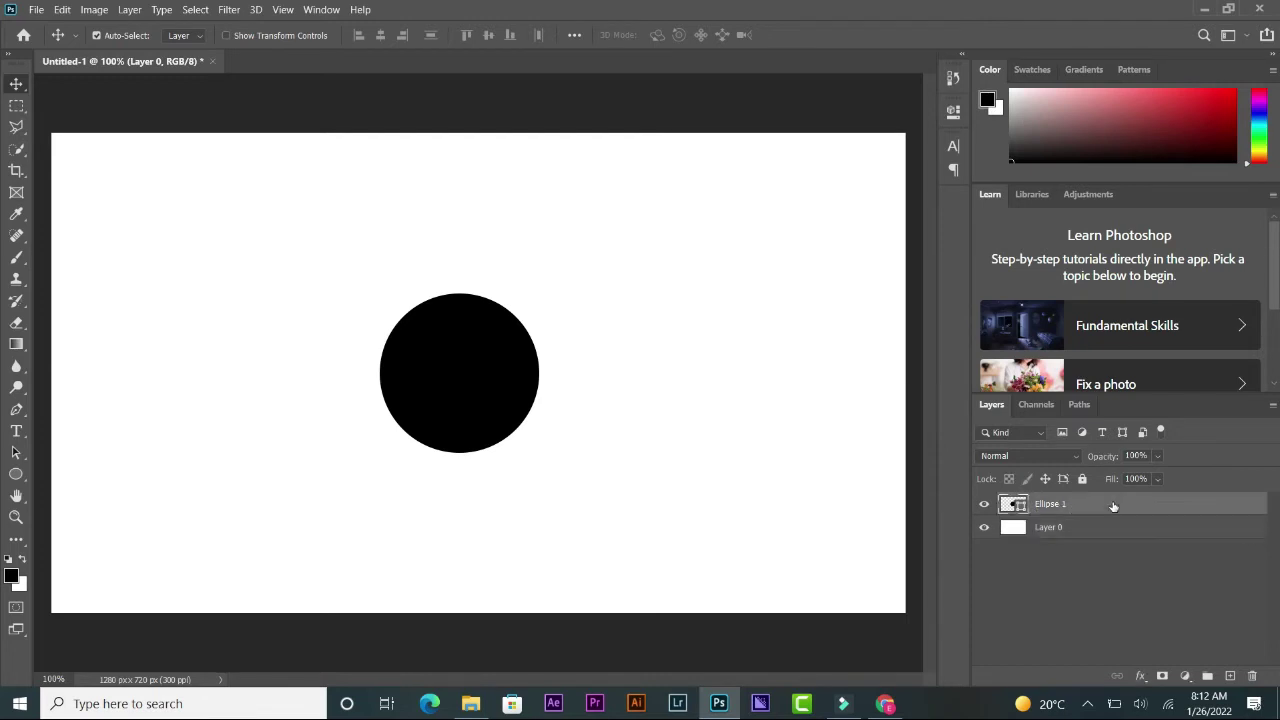
{"action": "left_click", "coordinate": [1070, 535]}
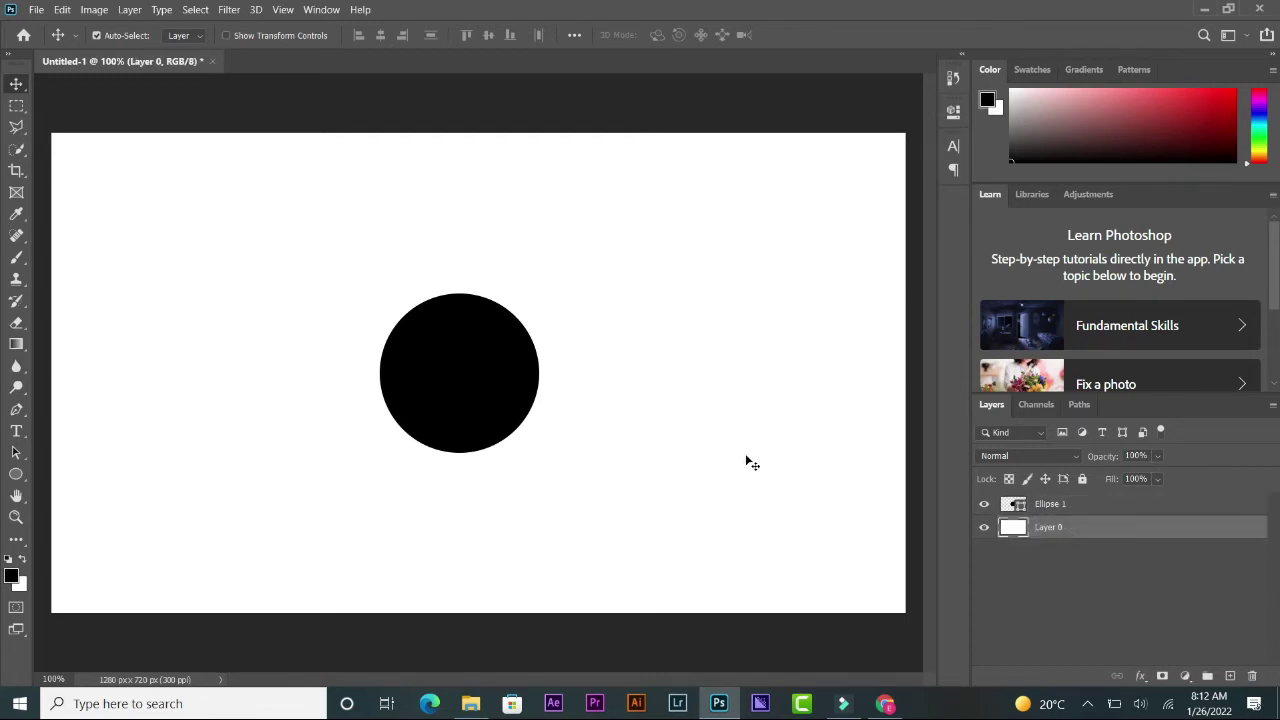
{"action": "left_click_drag", "start_coordinate": [746, 460], "coordinate": [754, 443]}
{"action": "left_click", "coordinate": [1055, 503]}
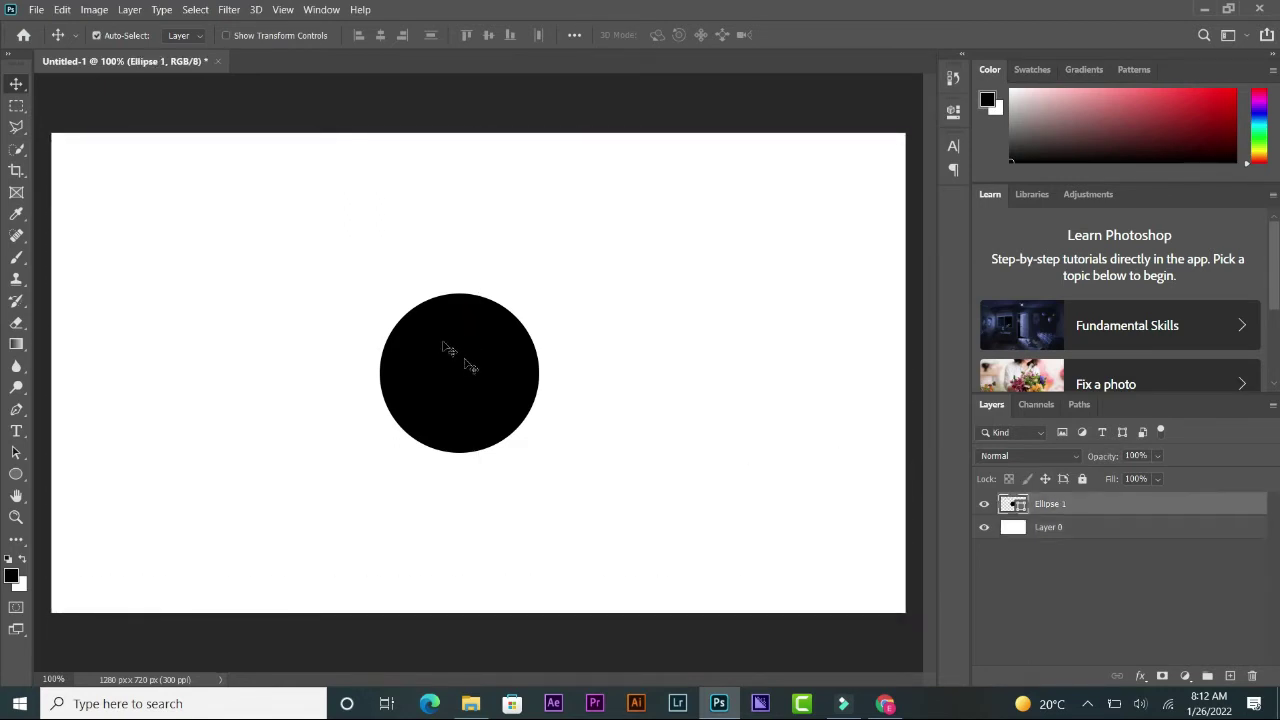
{"action": "left_click_drag", "start_coordinate": [454, 372], "coordinate": [473, 372]}
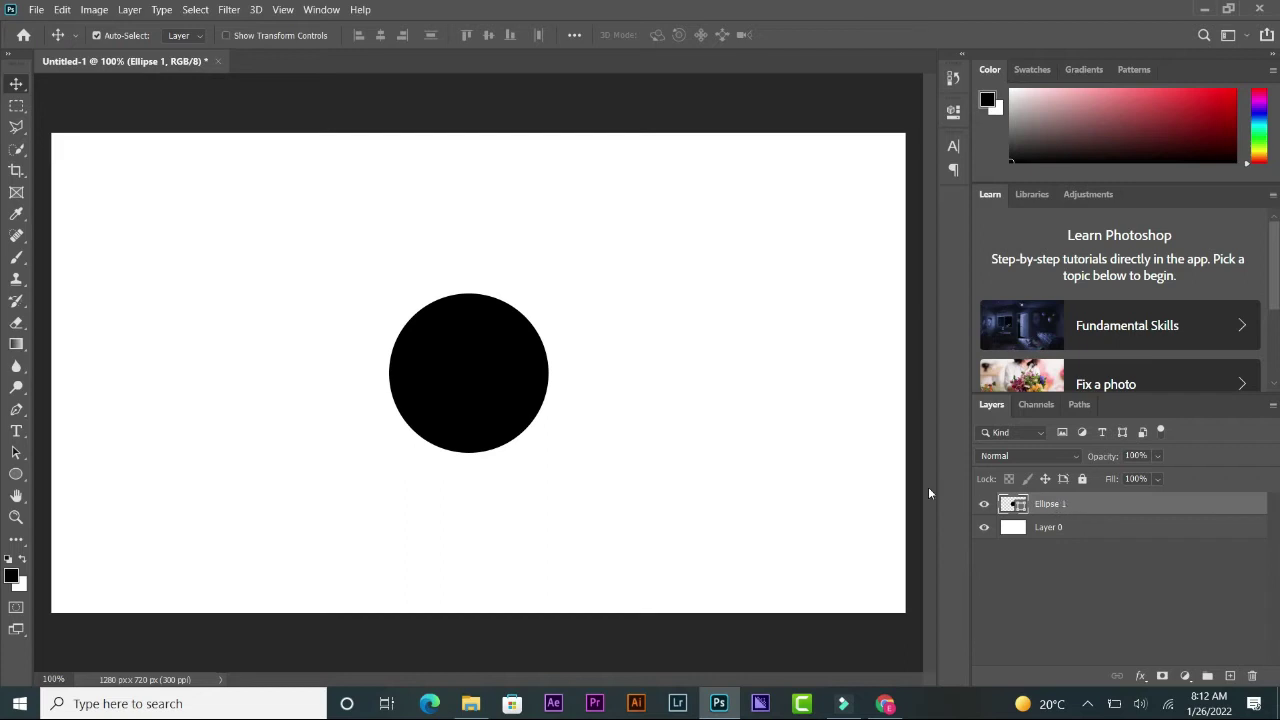
Move Ellipse 1 below Layer 0 and back, toggling Layer 0's visibility, then nudge the circle right
{"action": "left_click_drag", "start_coordinate": [1093, 514], "coordinate": [1094, 552]}
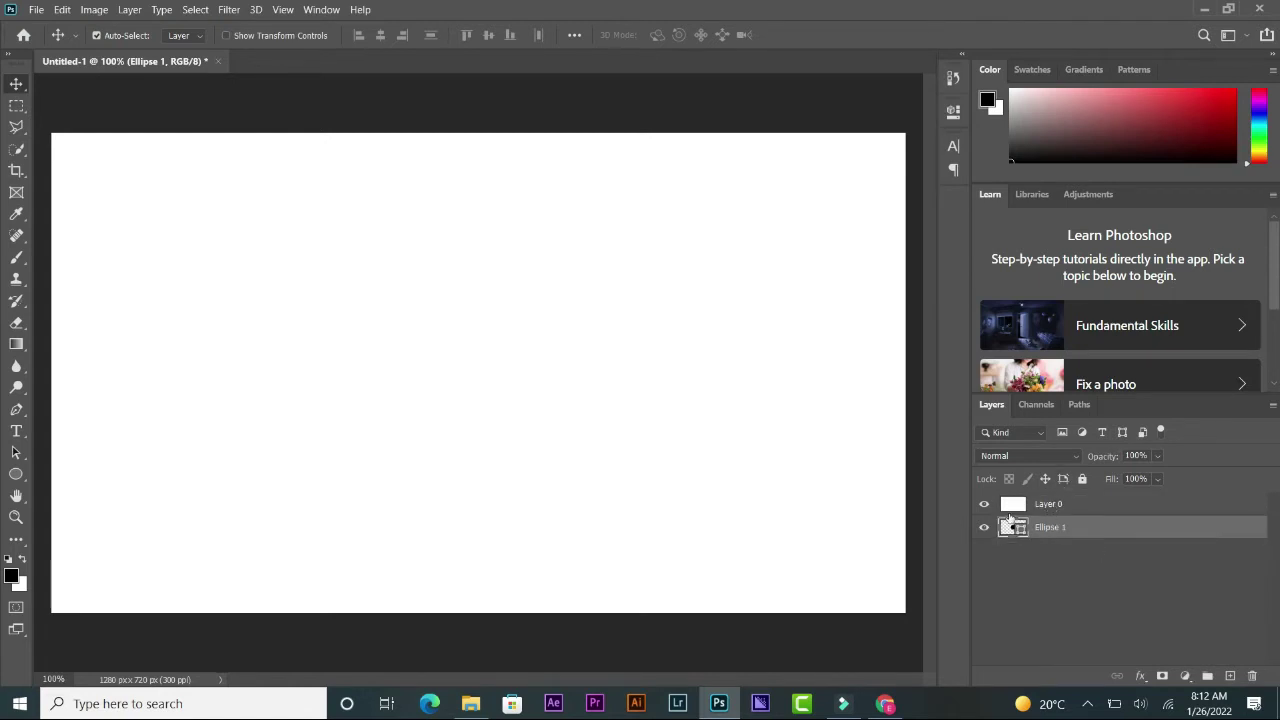
{"action": "left_click", "coordinate": [984, 506]}
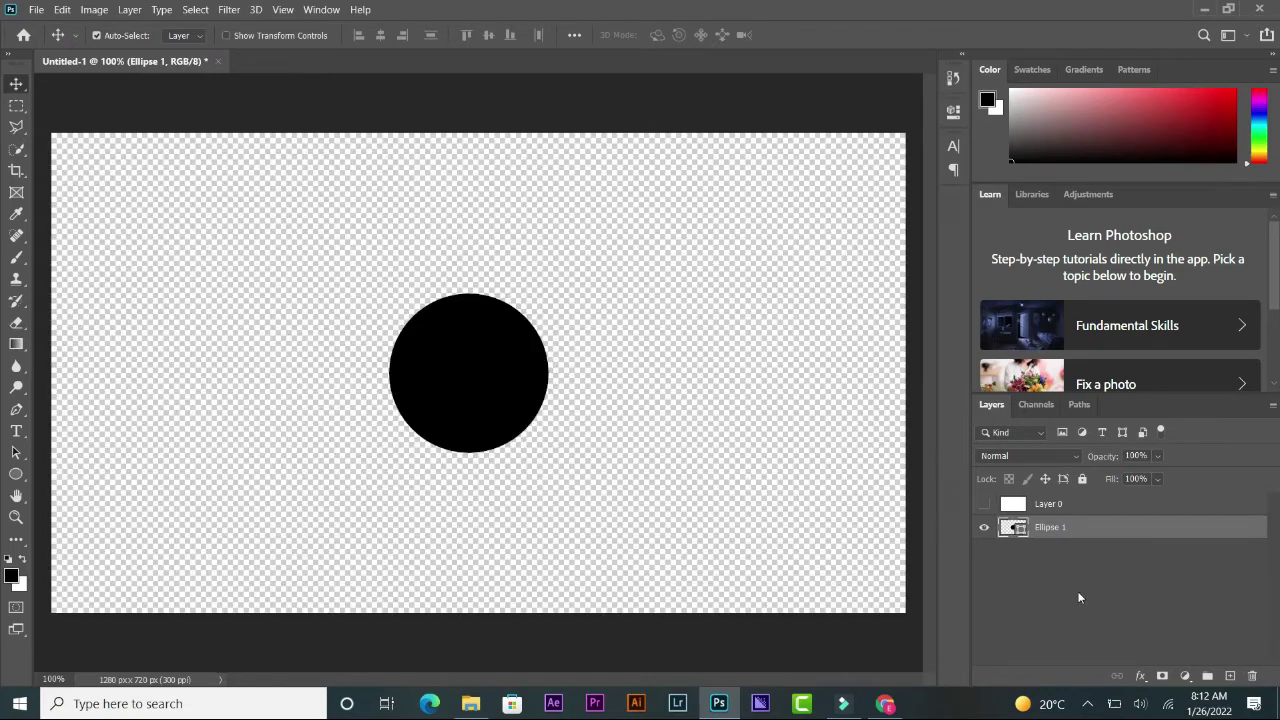
{"action": "left_click", "coordinate": [984, 504]}
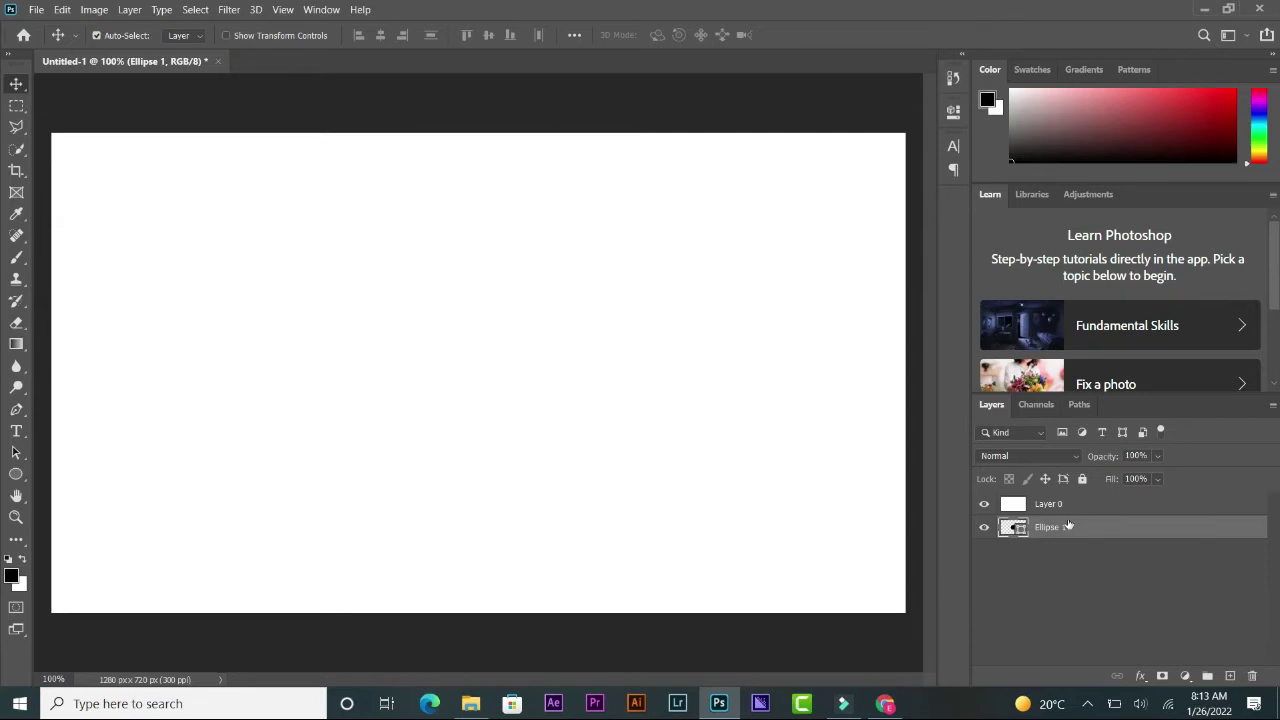
{"action": "left_click_drag", "start_coordinate": [1111, 532], "coordinate": [1110, 498]}
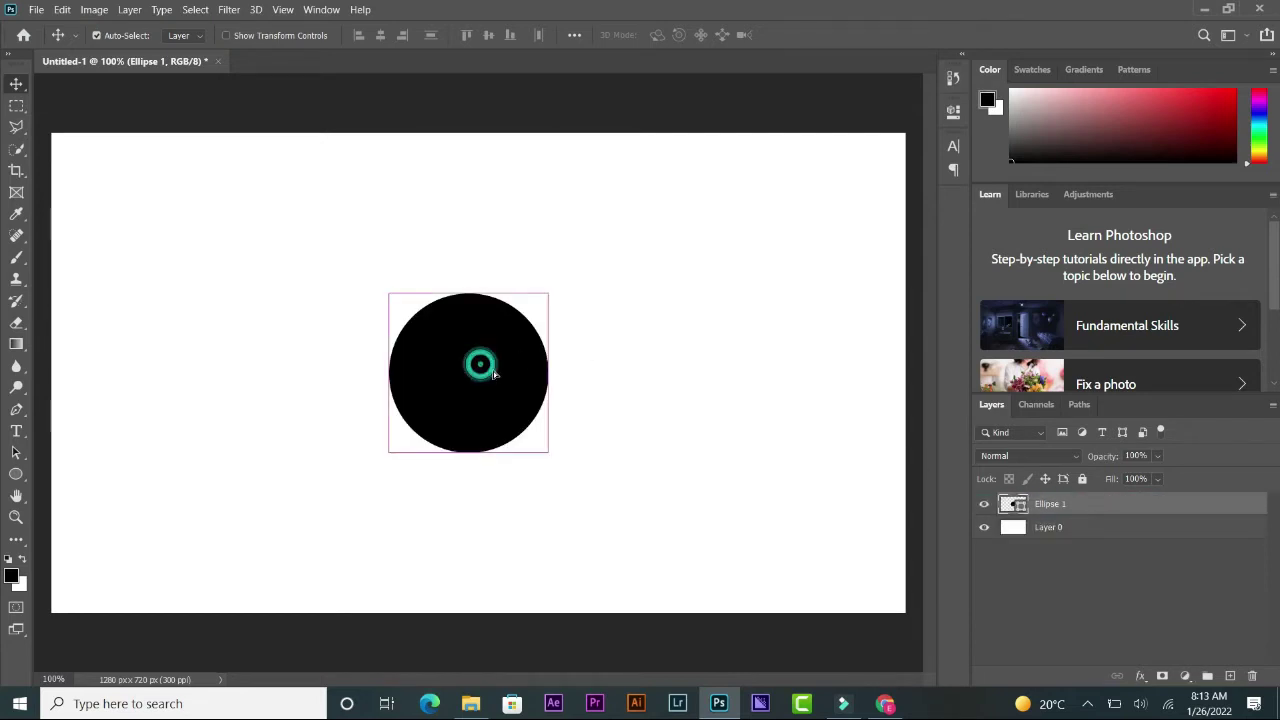
{"action": "left_click_drag", "start_coordinate": [484, 368], "coordinate": [494, 368]}
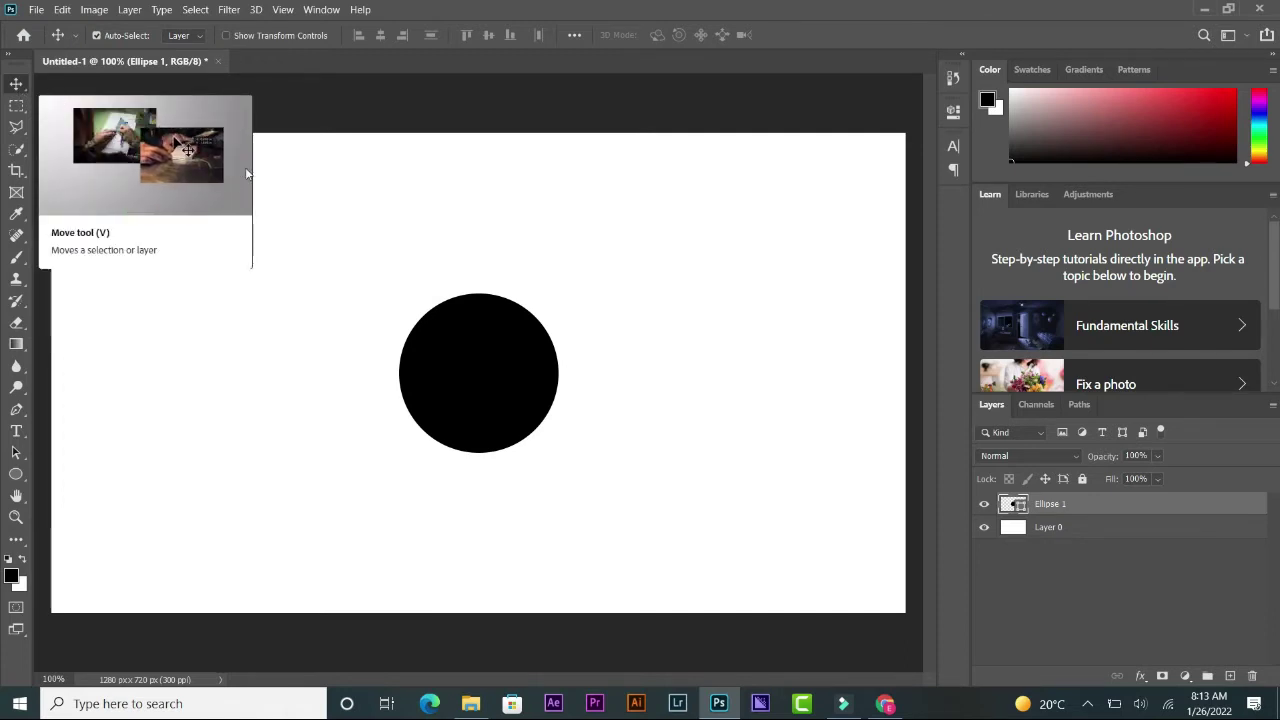
Draw a smaller black circle (Ellipse 2) left of the large one
{"action": "left_click", "coordinate": [19, 108]}
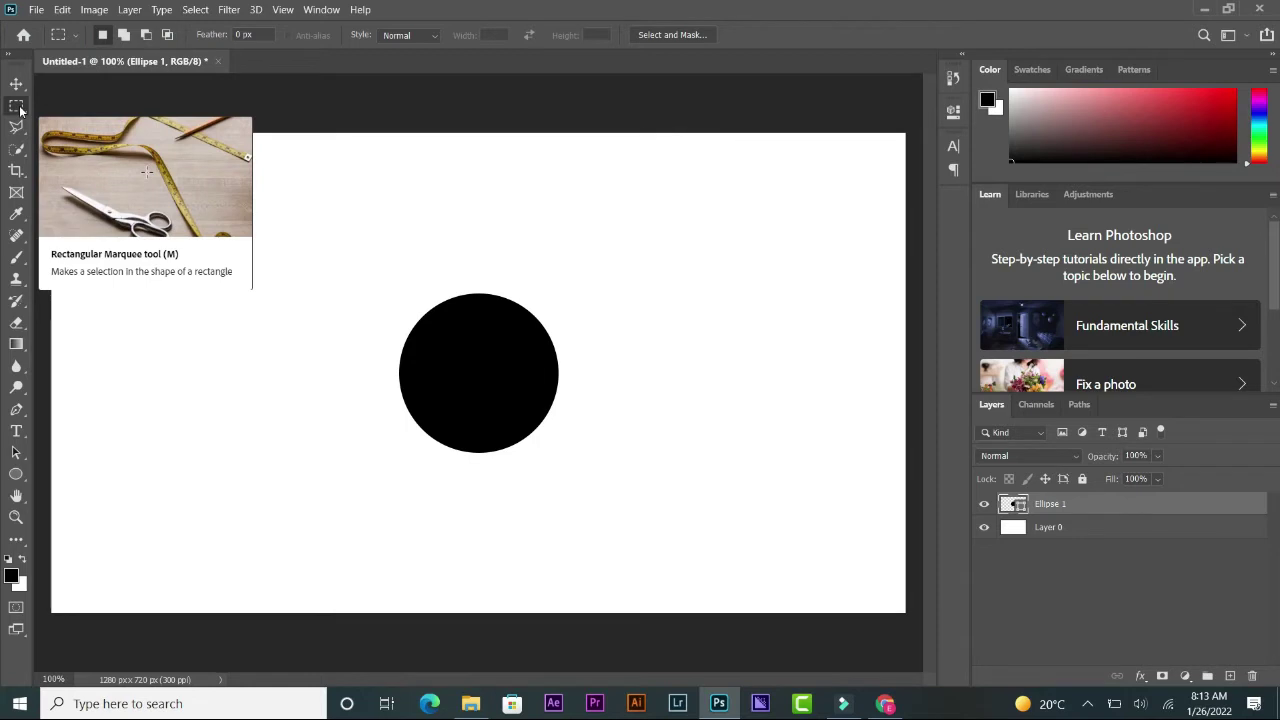
{"action": "left_click", "coordinate": [16, 474]}
{"action": "left_click_drag", "start_coordinate": [248, 356], "coordinate": [316, 436]}
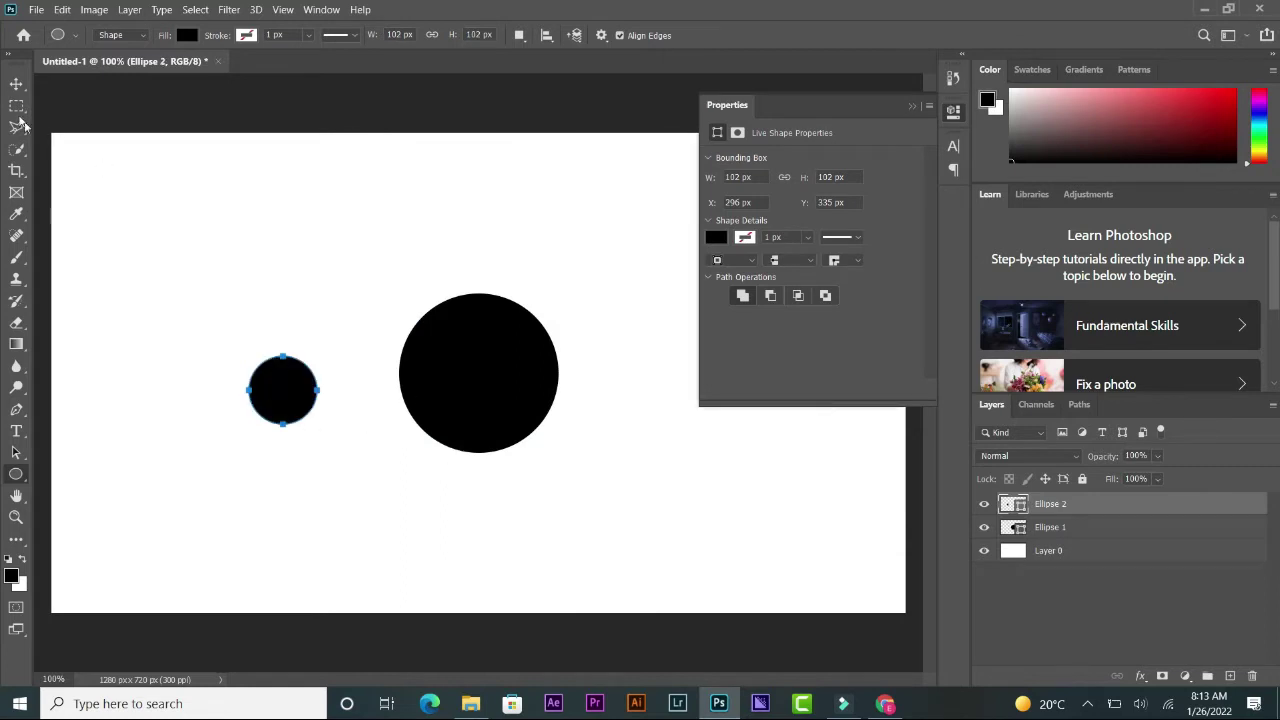
Select Ellipse 1 together with Ellipse 2 and move both circles right
{"action": "key", "text": "v"}
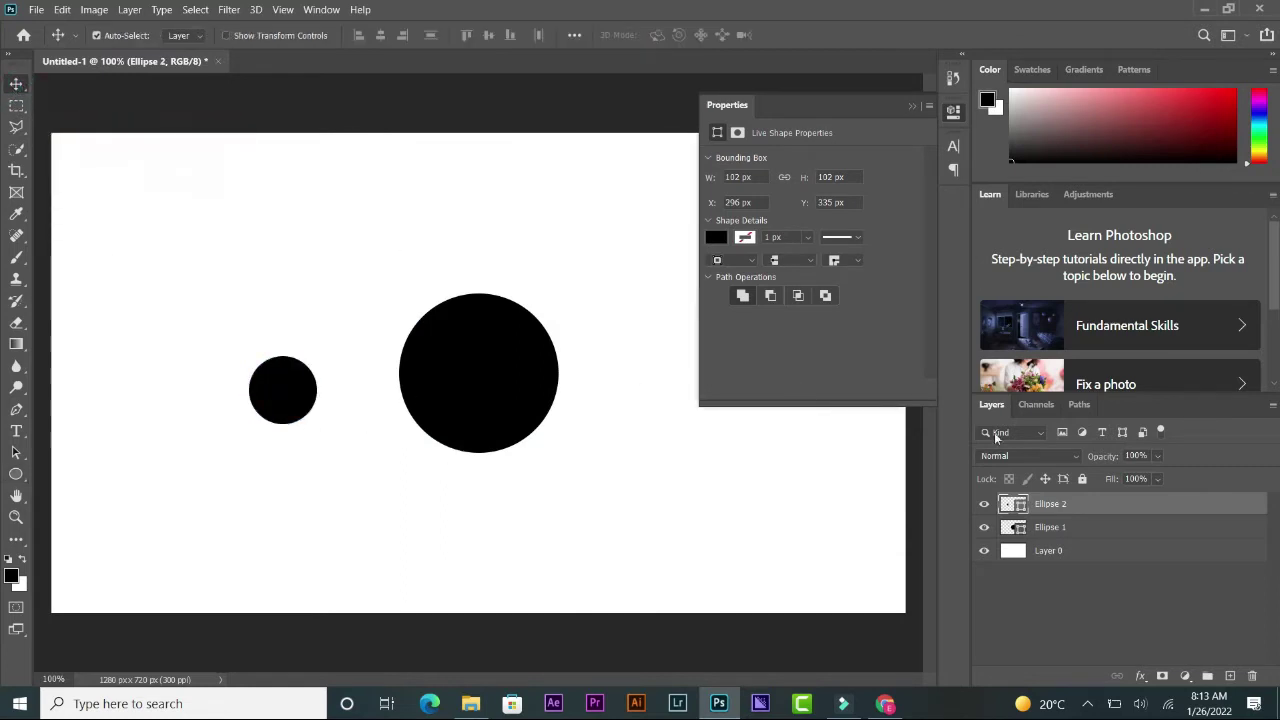
{"action": "left_click", "coordinate": [953, 111]}
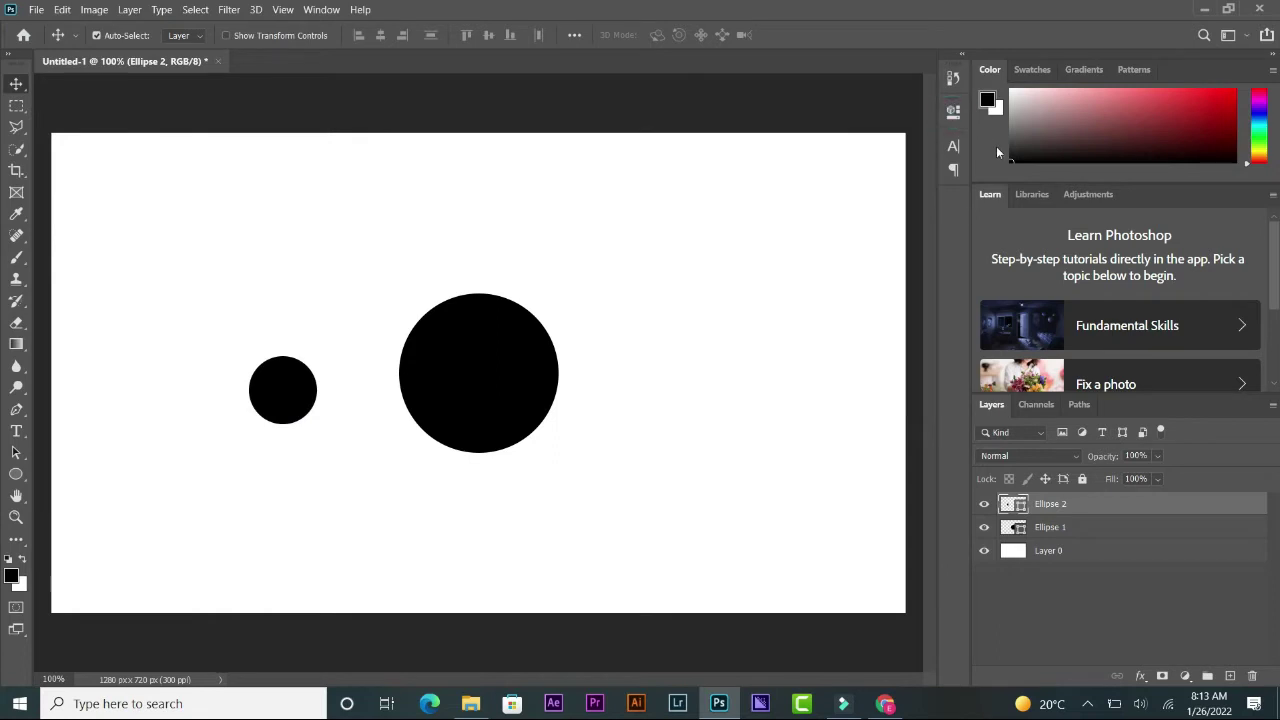
{"action": "key", "text": "ctrl"}
{"action": "left_click", "coordinate": [1088, 527], "text": "ctrl"}
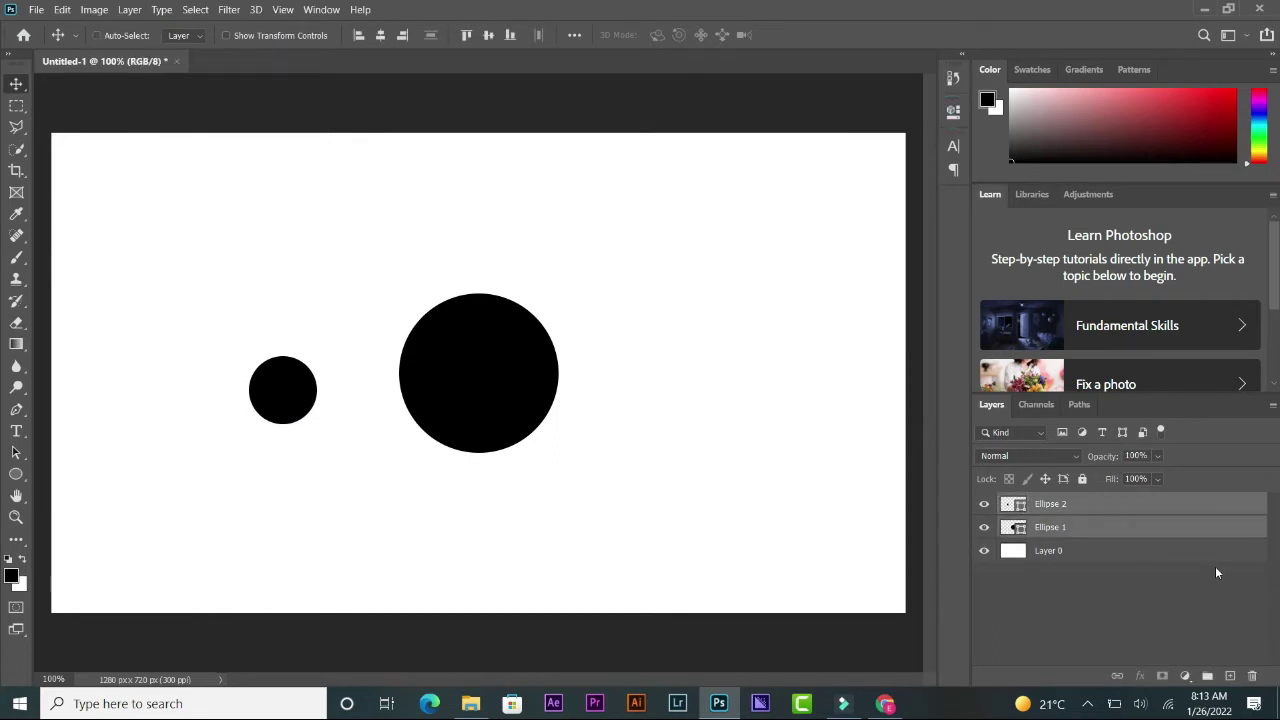
{"action": "mouse_move", "coordinate": [506, 386]}
{"action": "left_mouse_down"}
{"action": "mouse_move", "coordinate": [658, 397]}
{"action": "mouse_move", "coordinate": [692, 365]}
{"action": "left_mouse_up"}
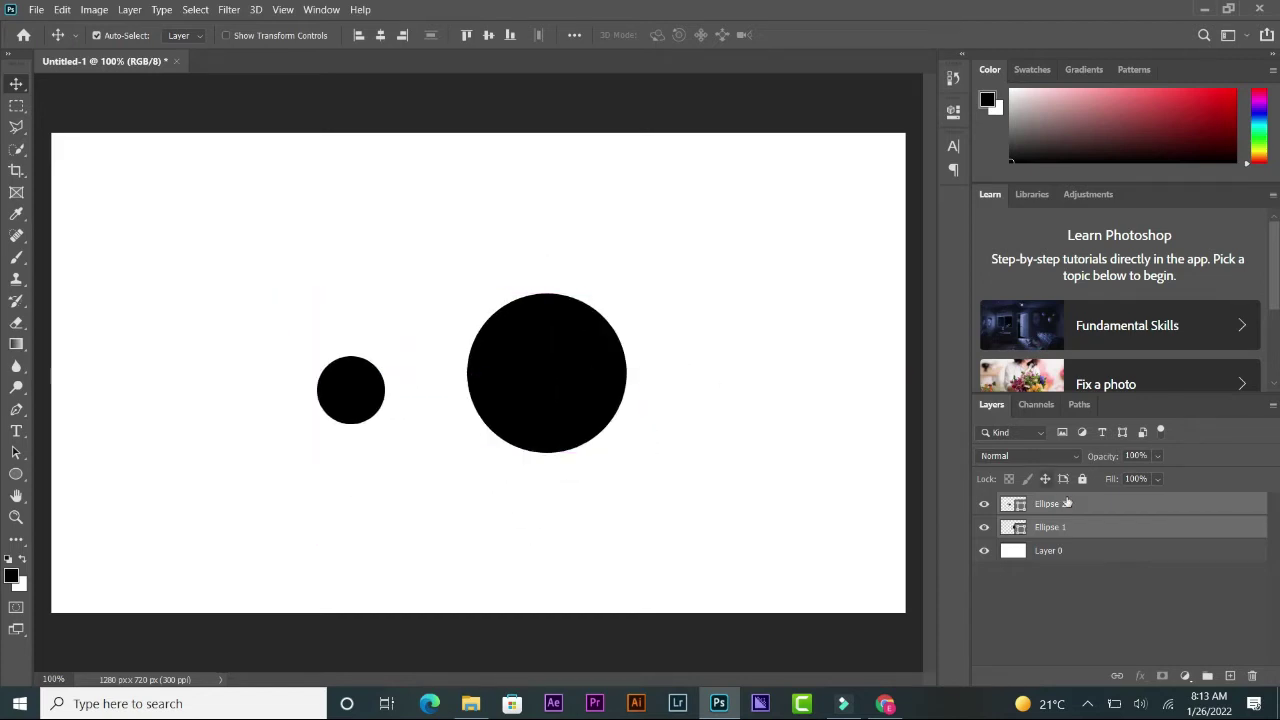
Alternate between the Move and Rectangular Marquee tools, ending on the Rectangular Marquee Tool
{"action": "left_click", "coordinate": [1090, 619]}
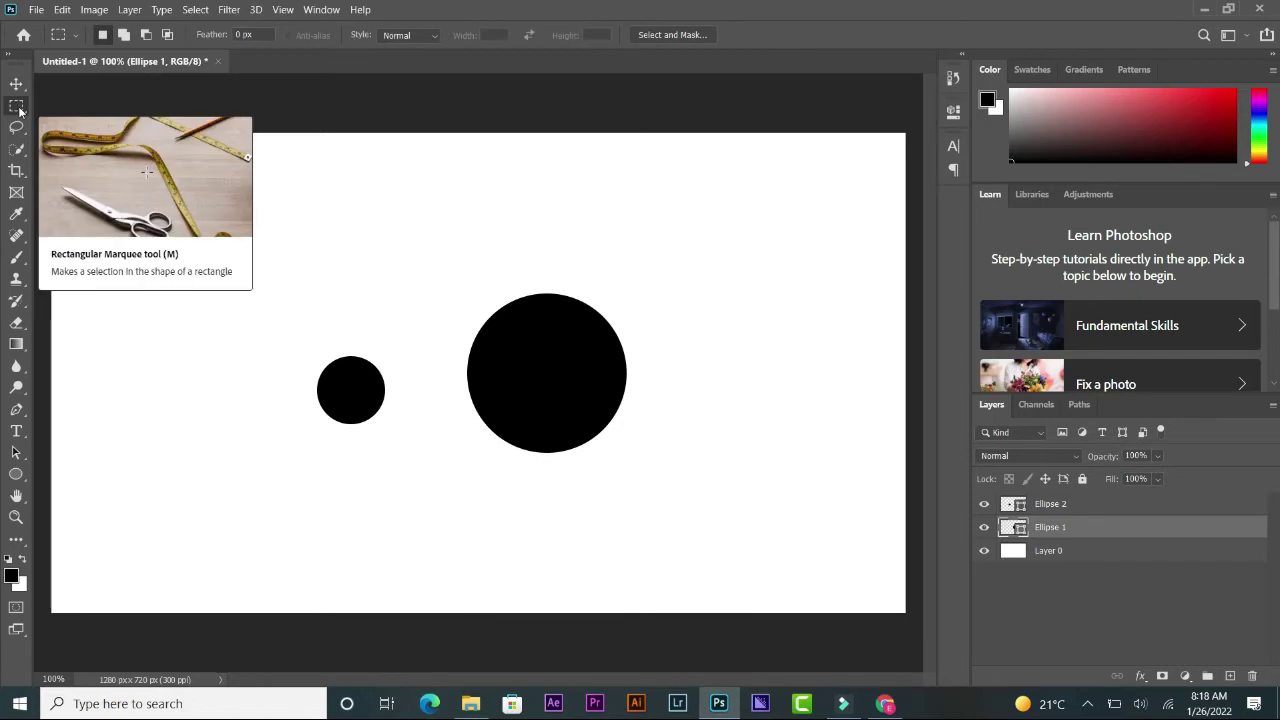
{"action": "left_click", "coordinate": [19, 111]}
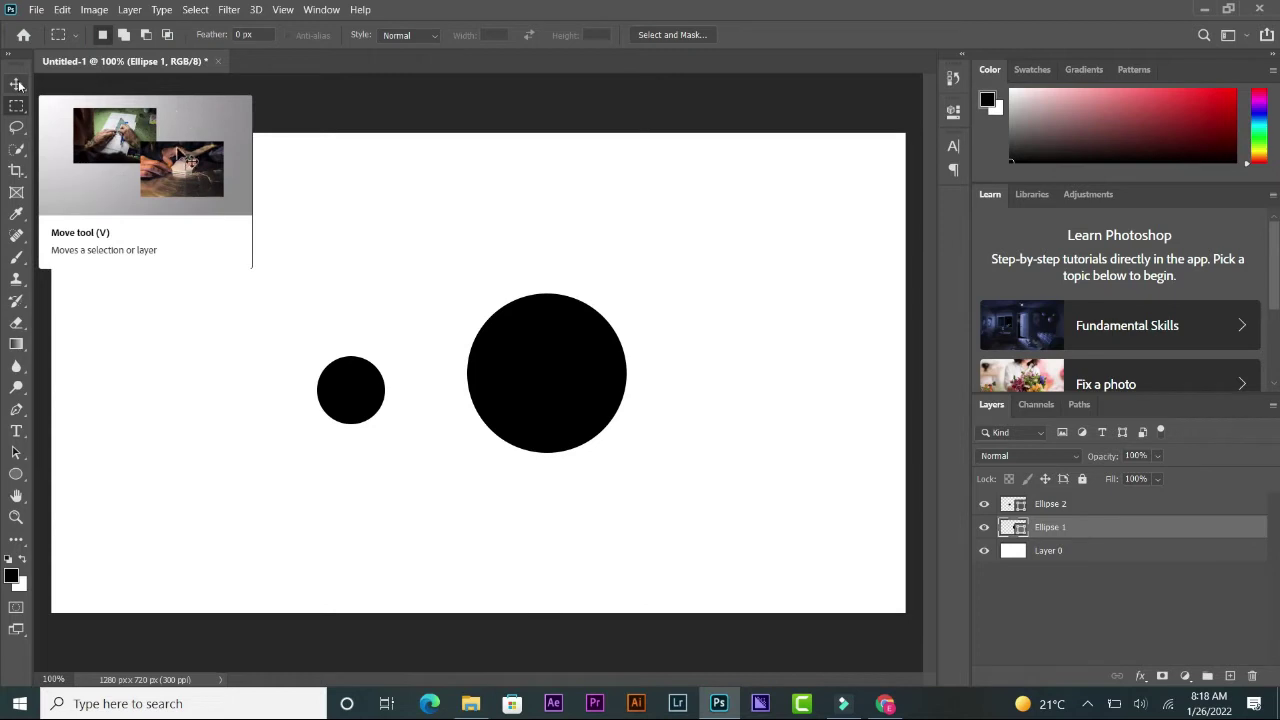
{"action": "left_click", "coordinate": [19, 86]}
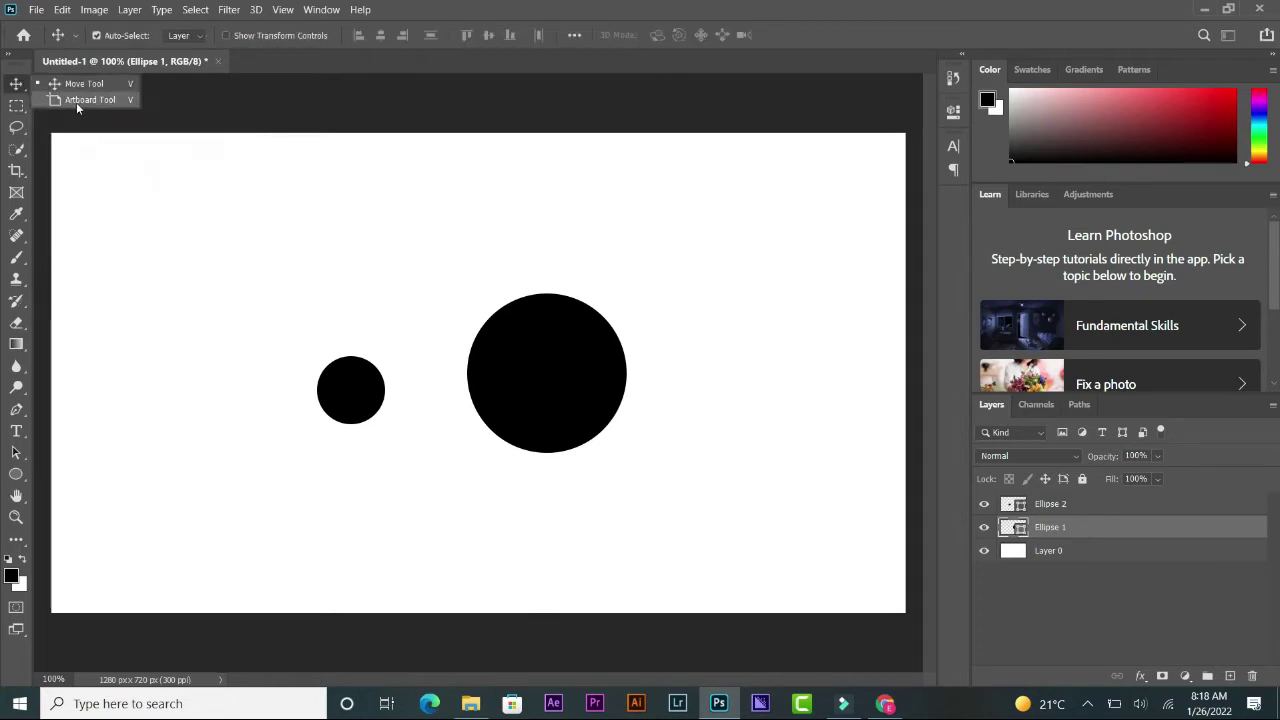
{"action": "left_click", "coordinate": [16, 108]}
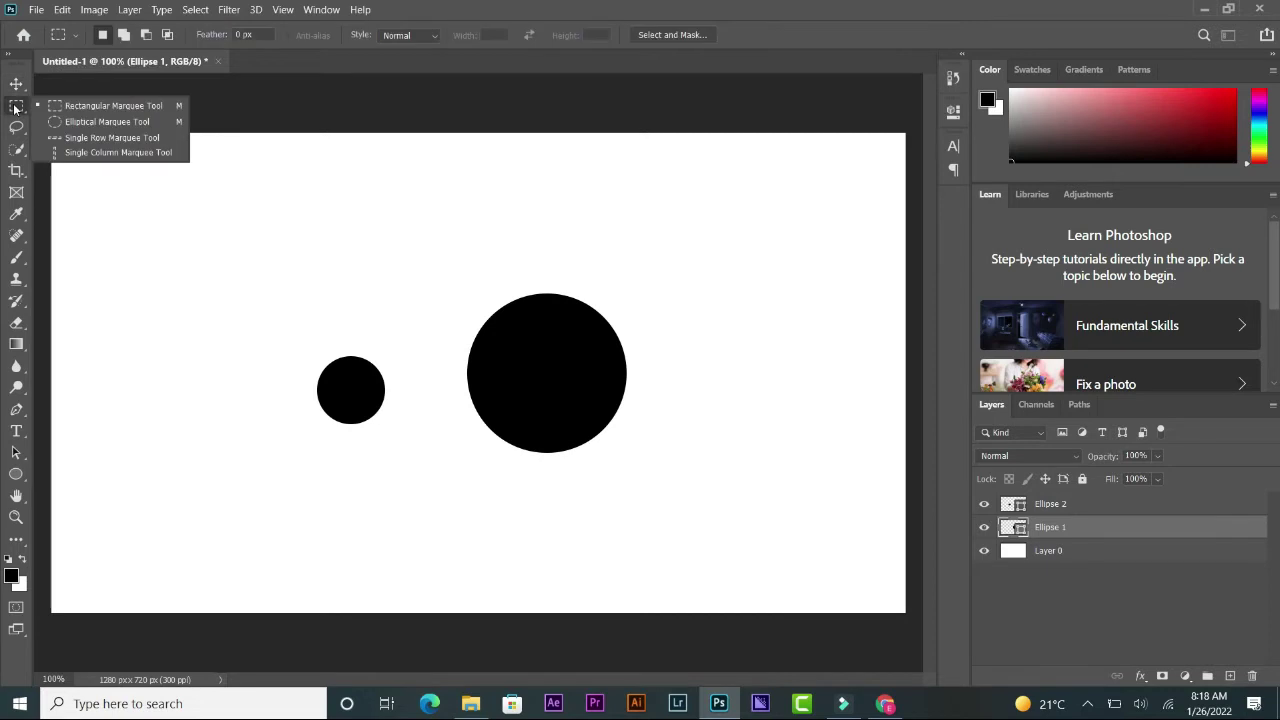
{"action": "left_click", "coordinate": [17, 86]}
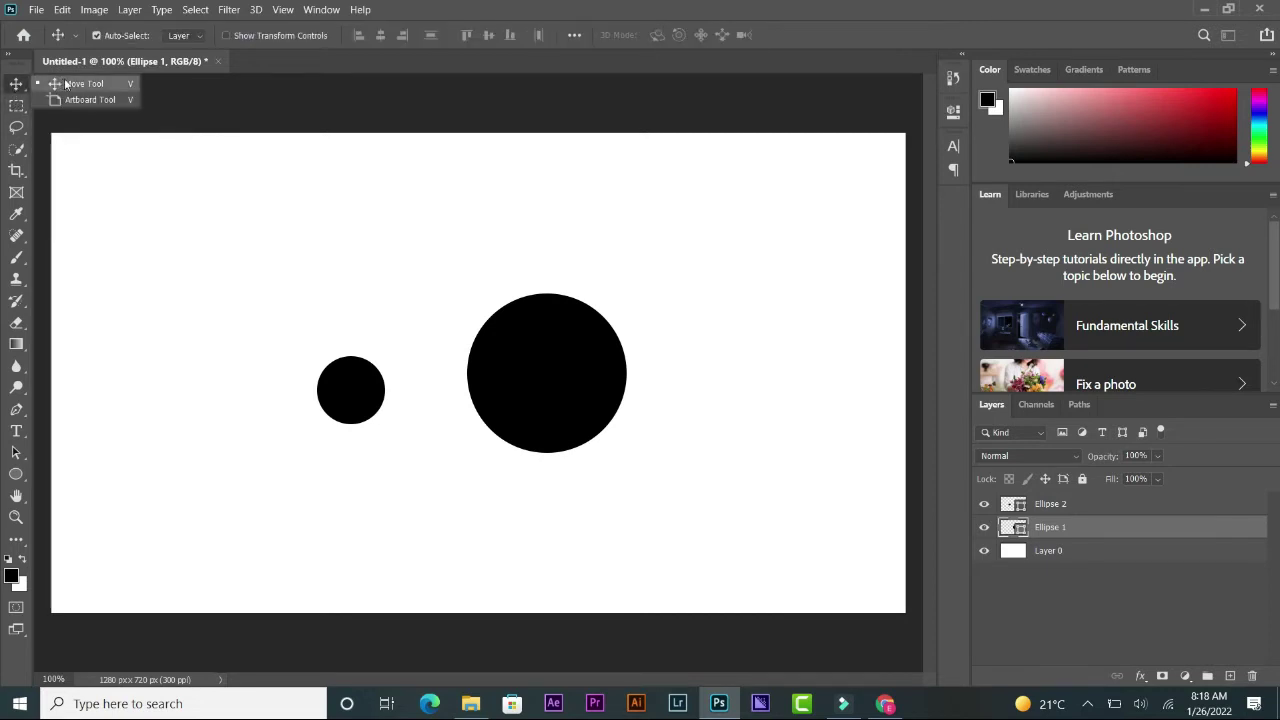
{"action": "left_click", "coordinate": [16, 108]}
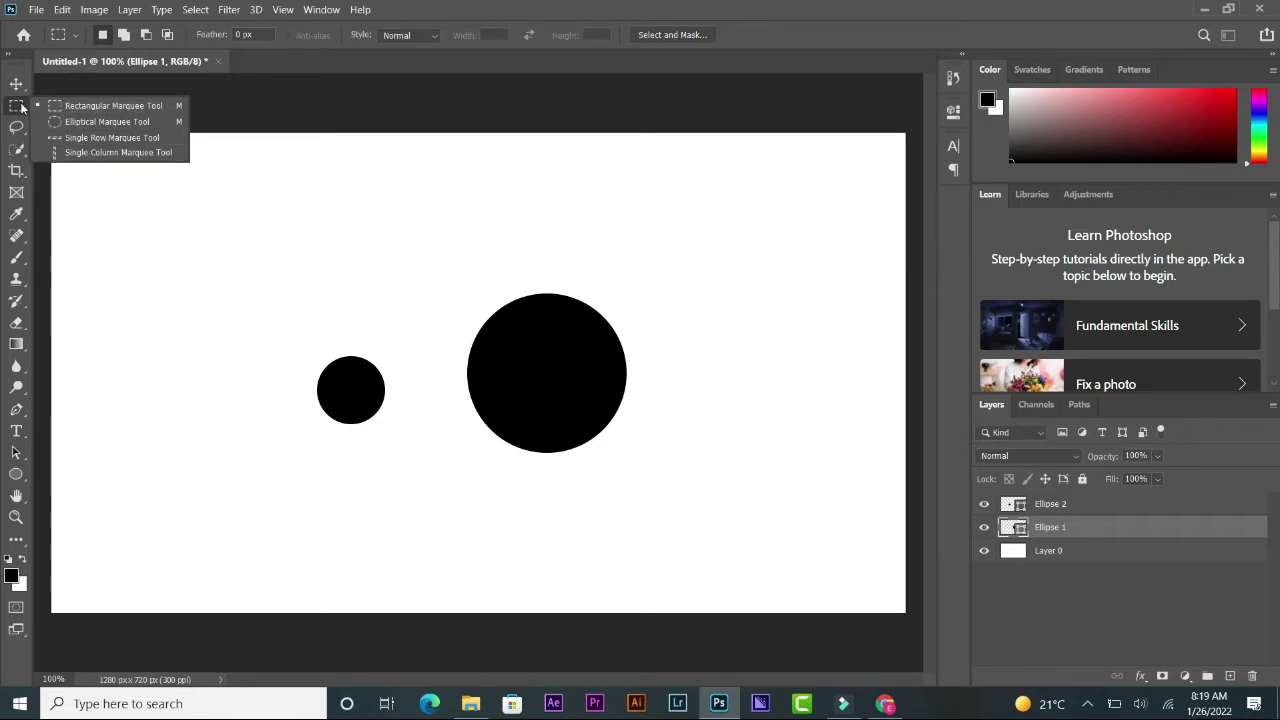
Marquee-select a rectangle inside the large black circle and view its selection options
{"action": "left_click", "coordinate": [30, 107]}
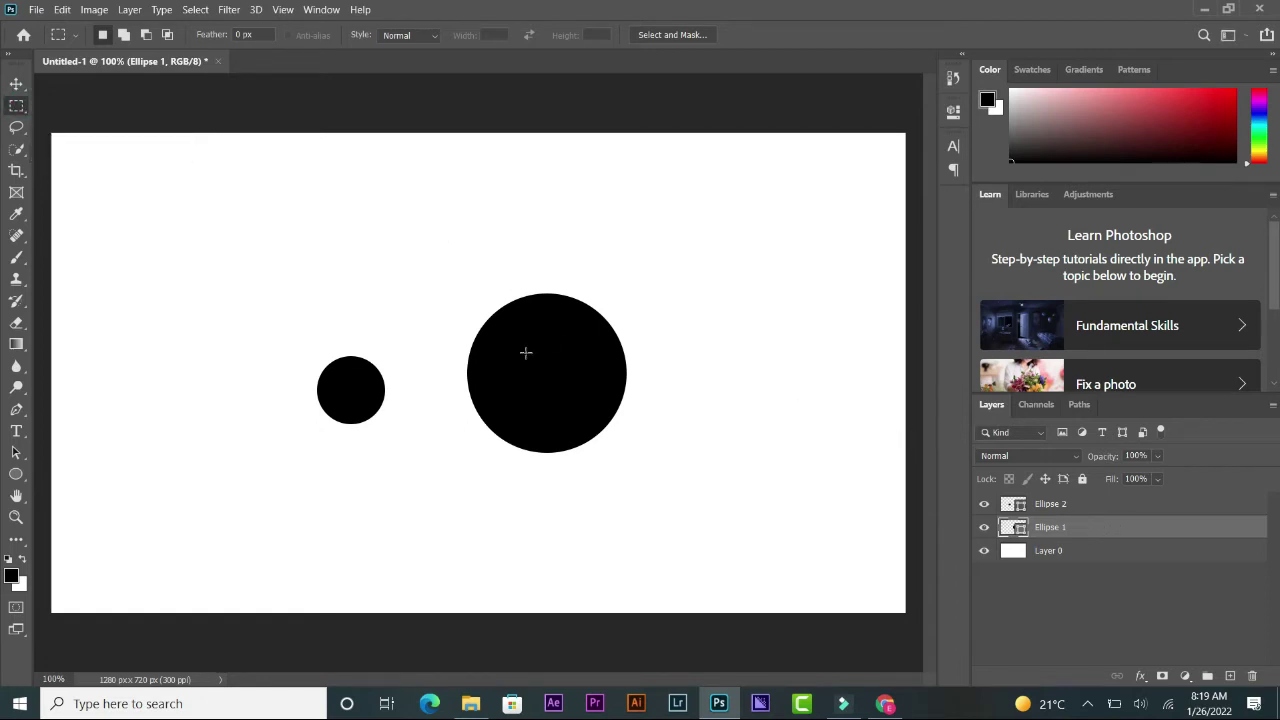
{"action": "left_click_drag", "start_coordinate": [501, 350], "coordinate": [588, 406]}
{"action": "left_click", "coordinate": [588, 406]}
{"action": "right_click", "coordinate": [560, 377]}
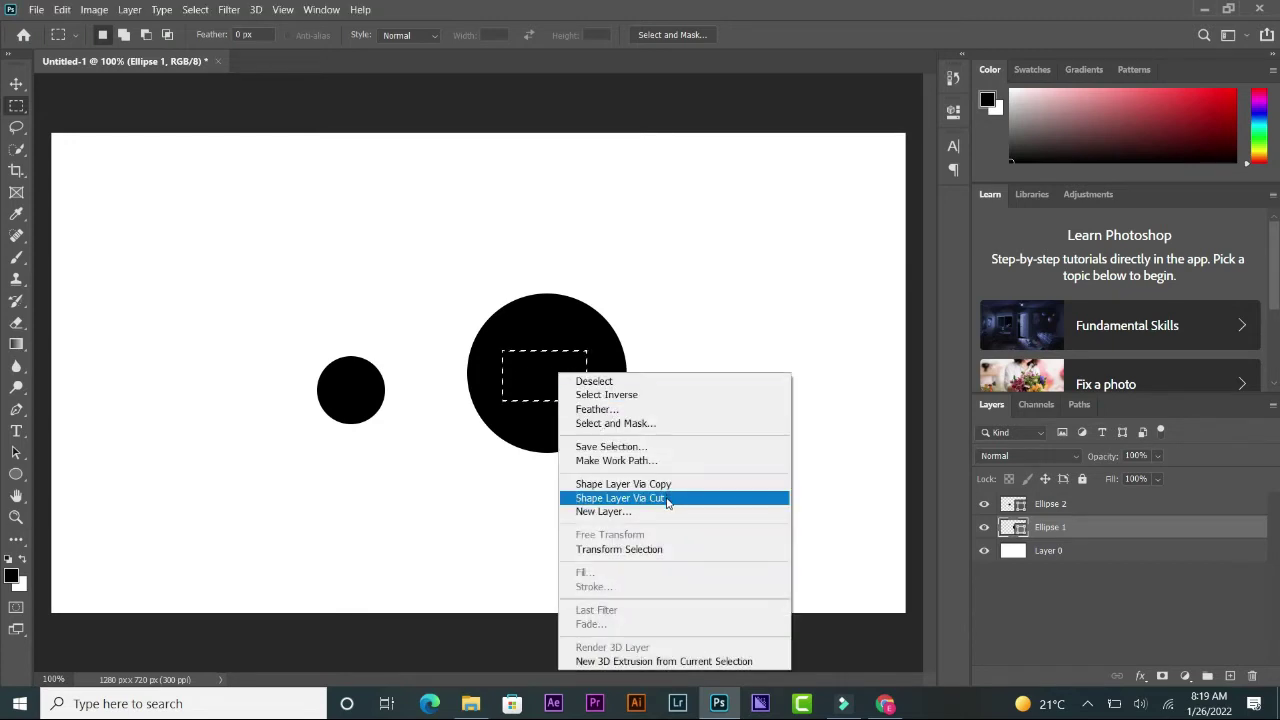
{"action": "left_click", "coordinate": [665, 498]}
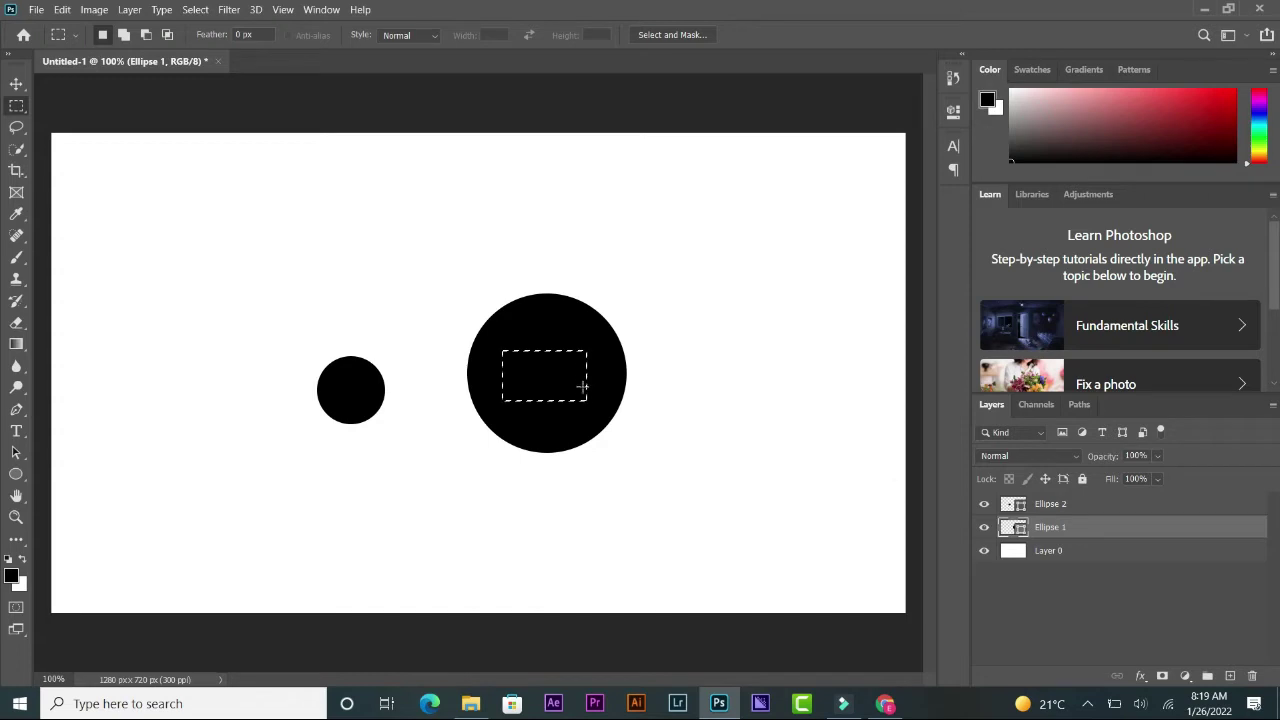
Deselect, then enlarge the large circle to about 406% with Free Transform
{"action": "left_click", "coordinate": [545, 378]}
{"action": "key", "text": "ctrl+t"}
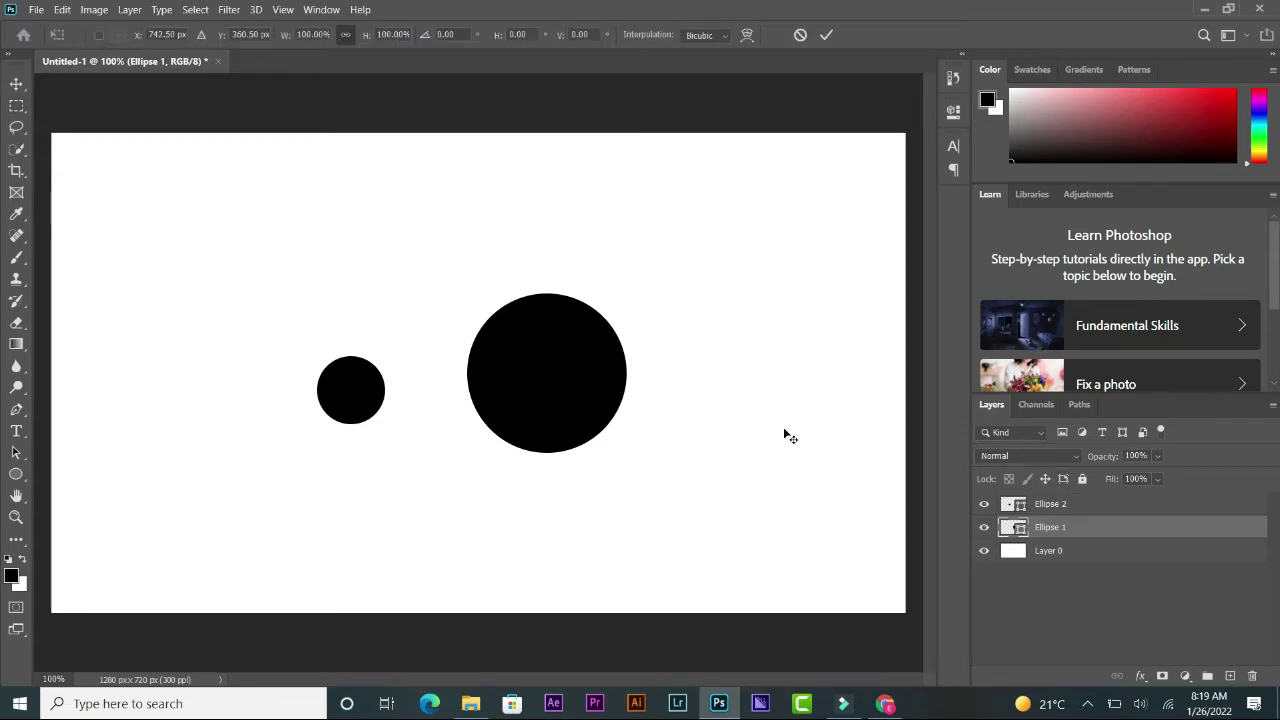
{"action": "left_click_drag", "start_coordinate": [626, 452], "coordinate": [868, 672]}
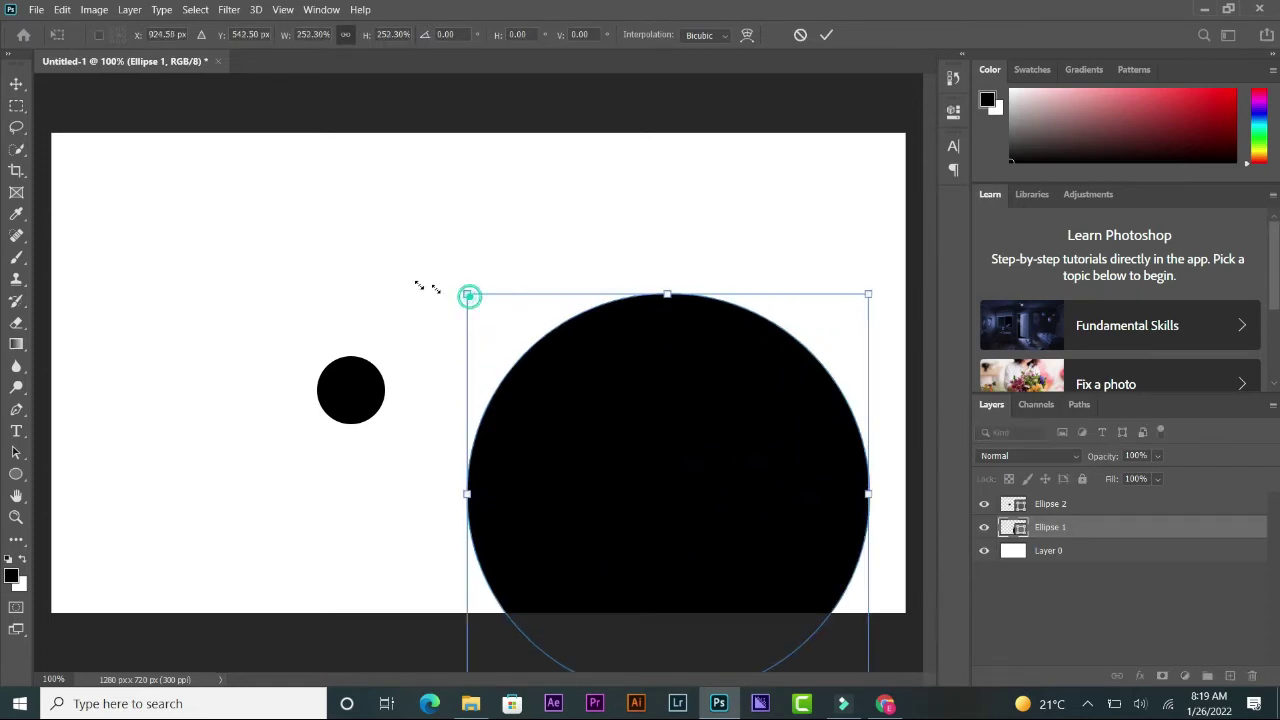
{"action": "left_click_drag", "start_coordinate": [467, 295], "coordinate": [114, 157]}
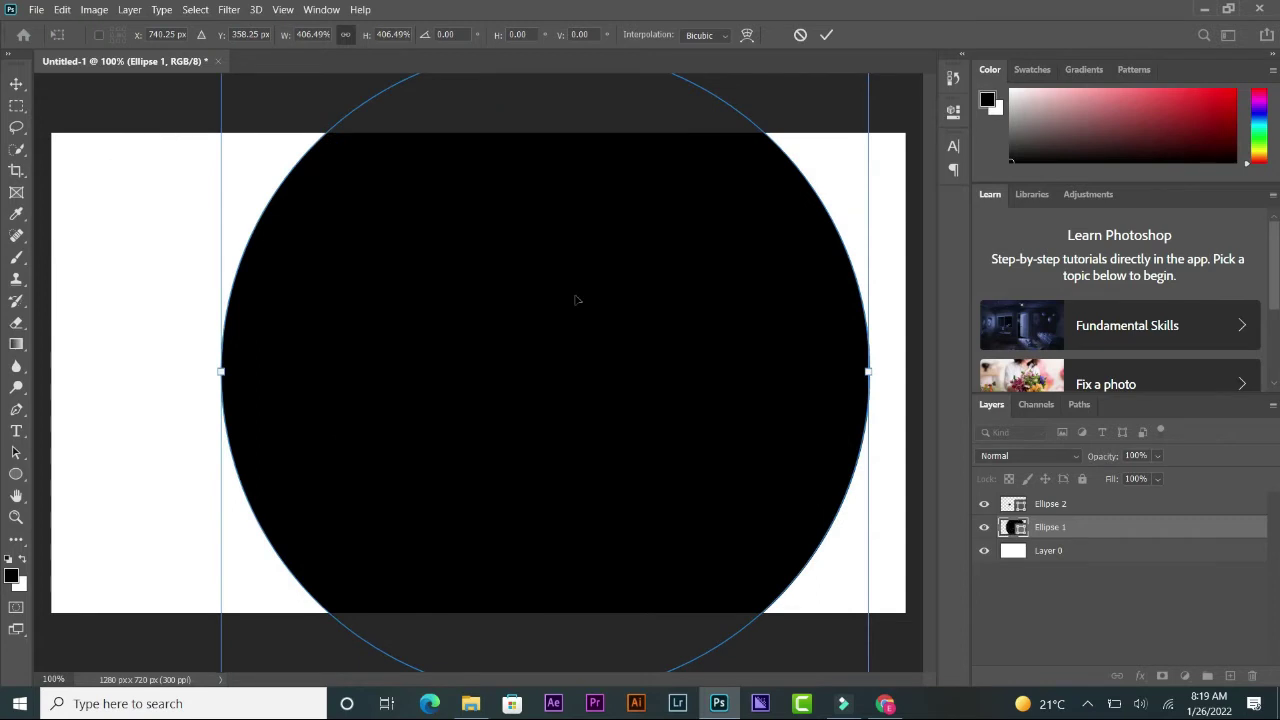
{"action": "left_click_drag", "start_coordinate": [612, 398], "coordinate": [555, 413]}
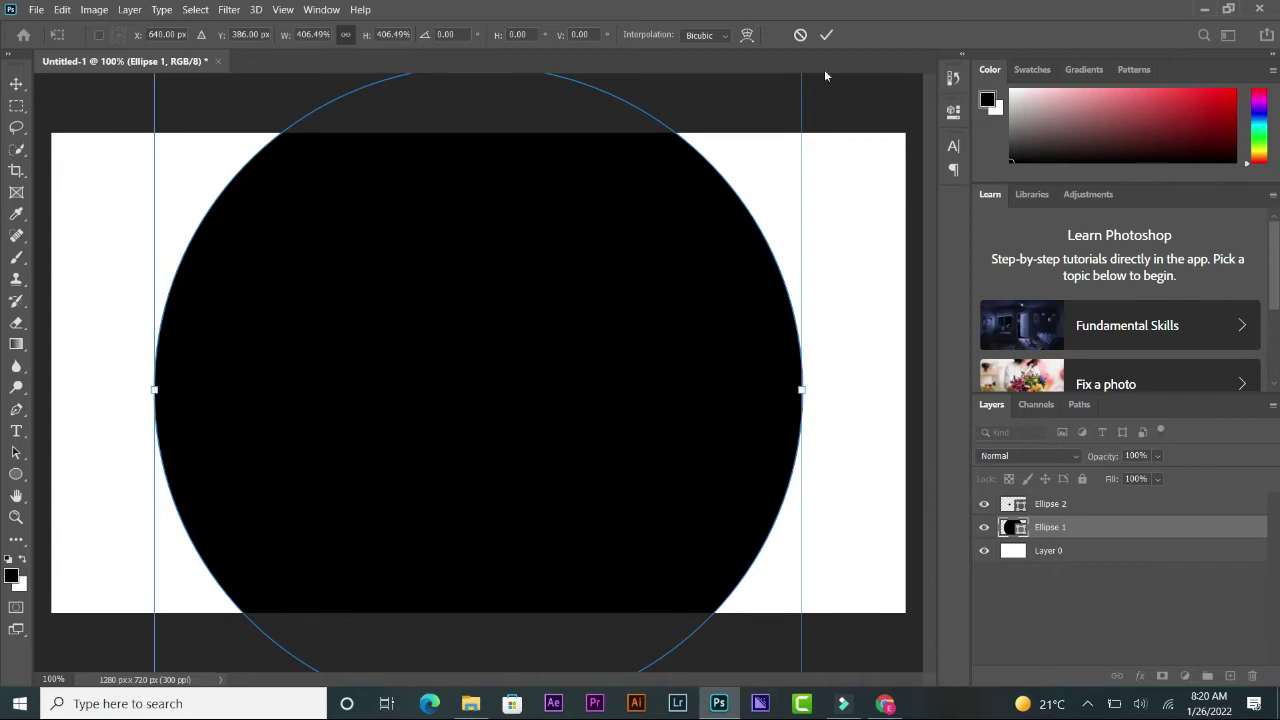
{"action": "left_click", "coordinate": [827, 35]}
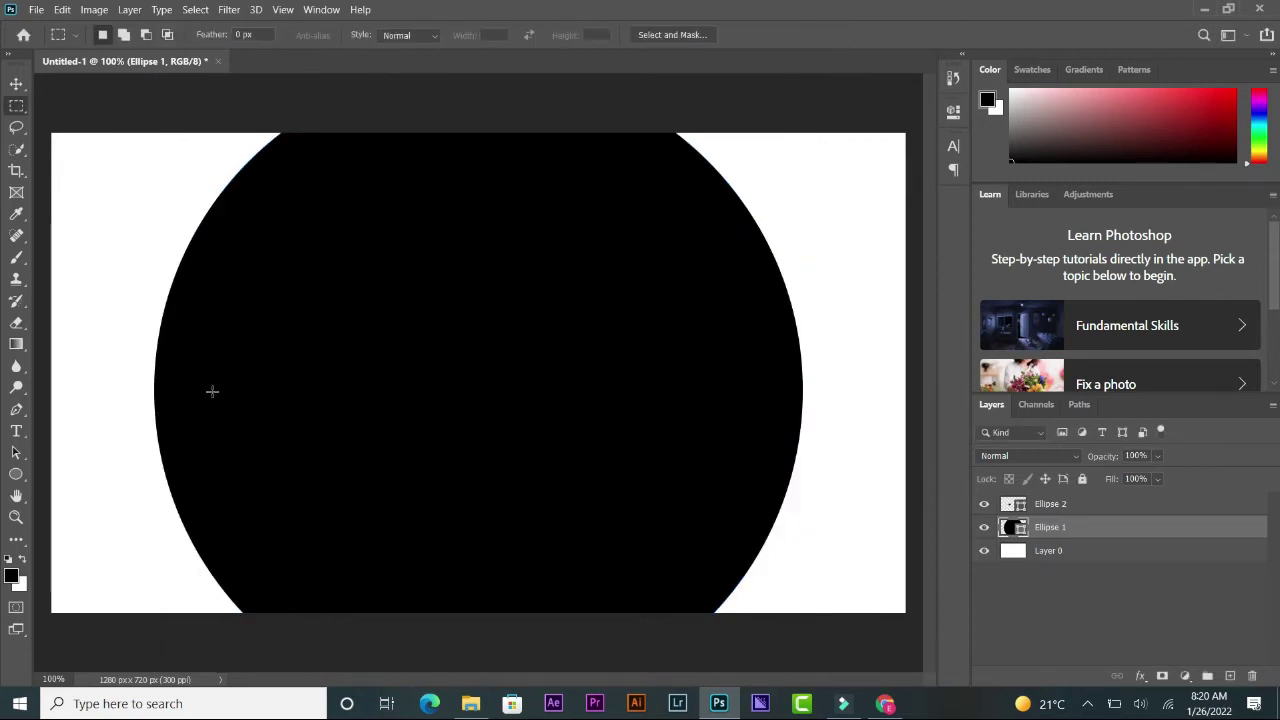
Shrink the large circle to about 53% and move it toward the canvas centre
{"action": "key", "text": "ctrl+t"}
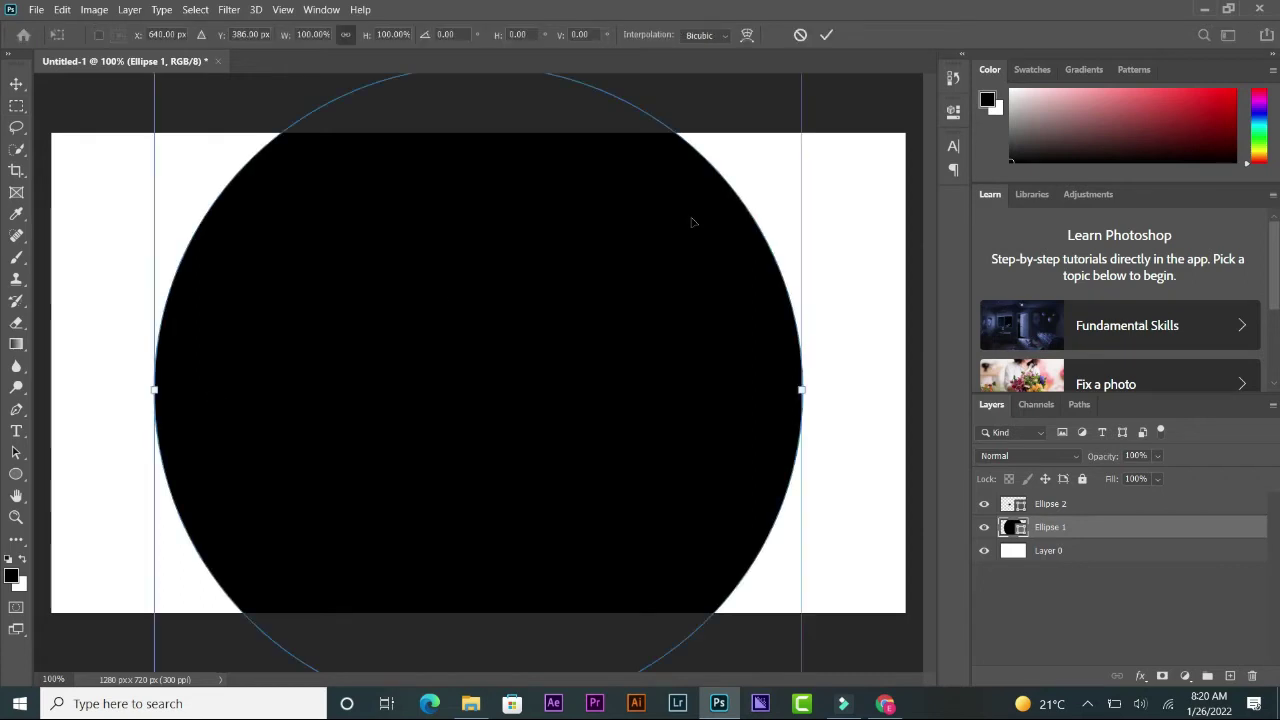
{"action": "key", "text": "ctrl+minus"}
{"action": "left_click_drag", "start_coordinate": [695, 170], "coordinate": [525, 406]}
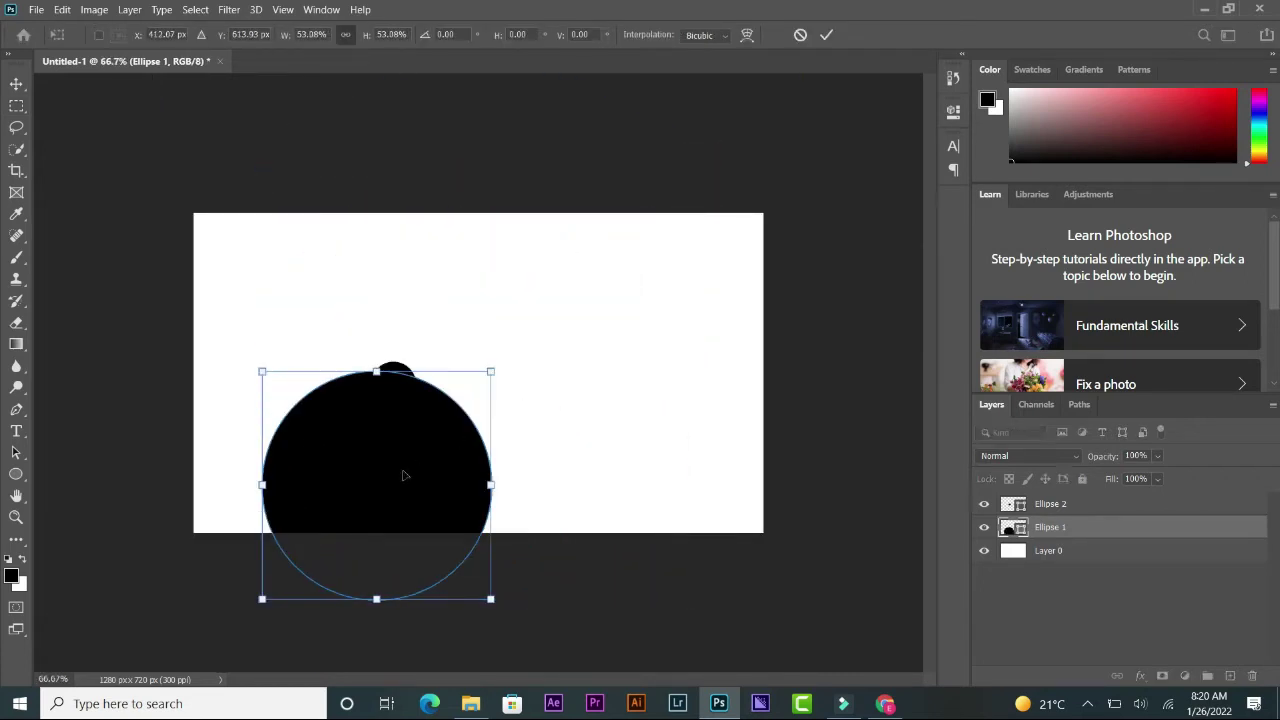
{"action": "left_click_drag", "start_coordinate": [401, 473], "coordinate": [530, 350]}
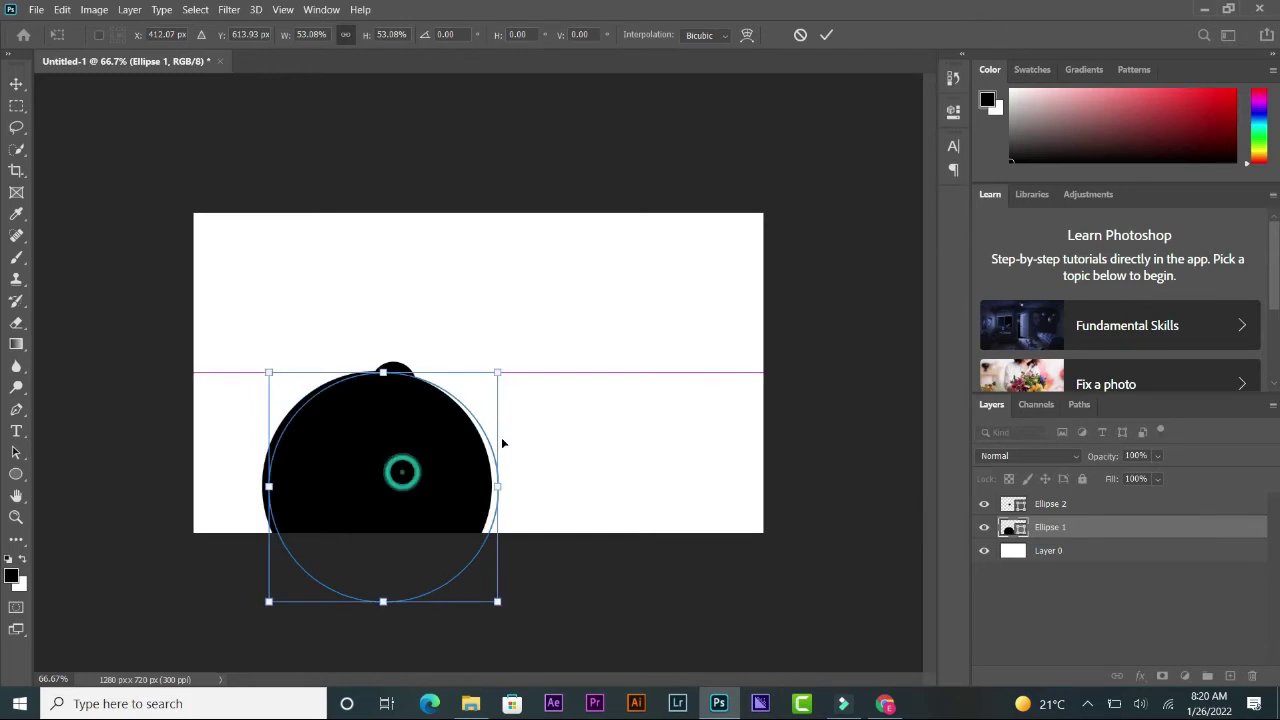
{"action": "left_click", "coordinate": [826, 34]}
{"action": "key", "text": "ctrl+plus"}
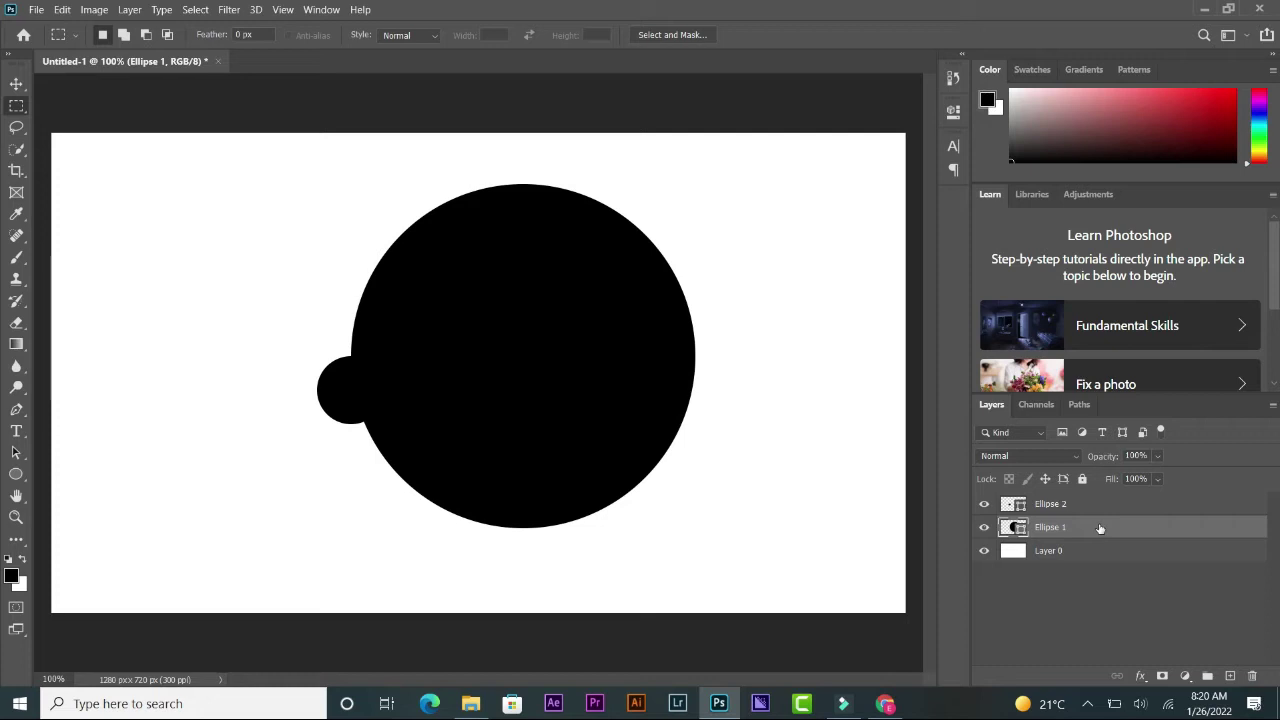
Rasterize the Ellipse 1 and Ellipse 2 shape layers
{"action": "right_click", "coordinate": [1099, 527]}
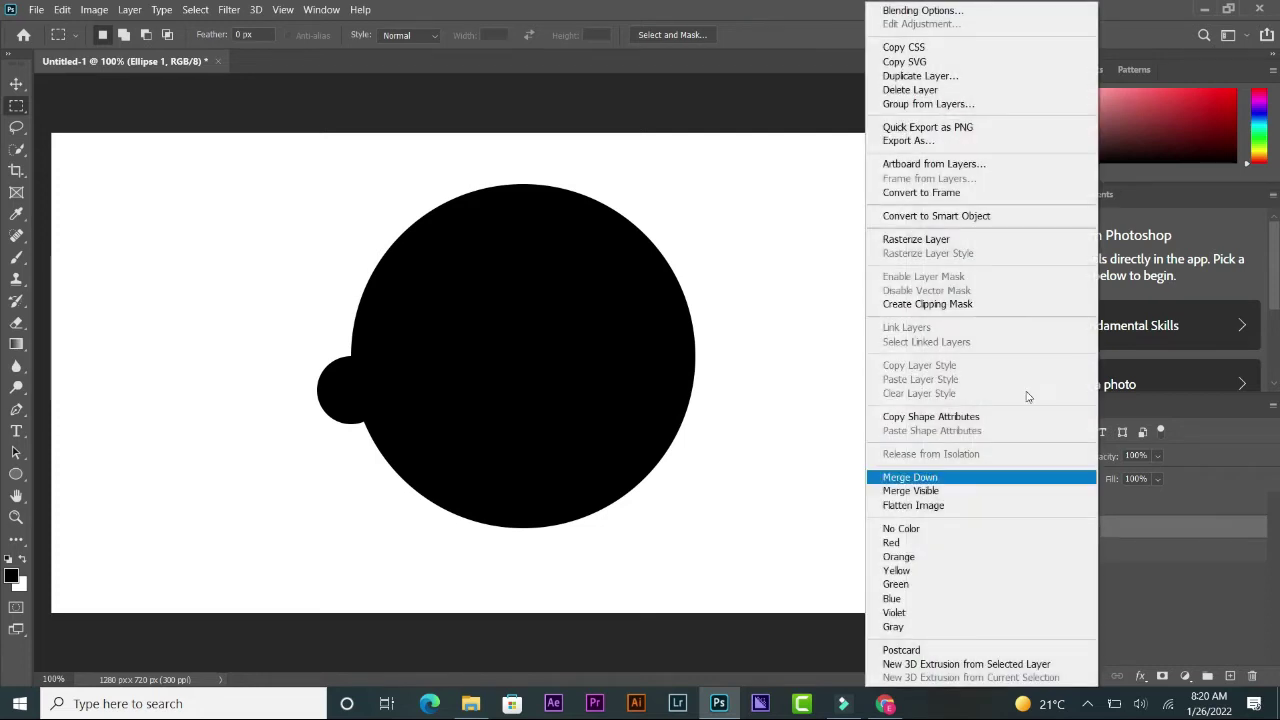
{"action": "left_click", "coordinate": [943, 241]}
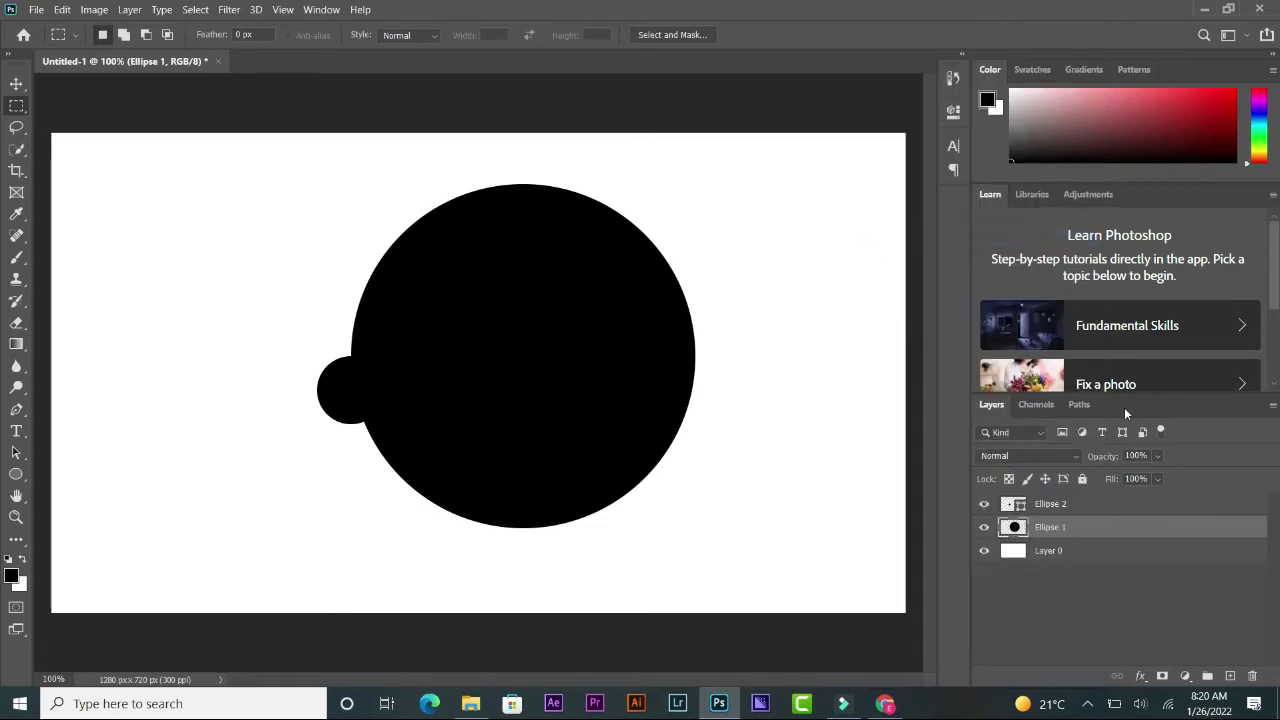
{"action": "left_click", "coordinate": [1065, 505]}
{"action": "right_click", "coordinate": [1065, 505]}
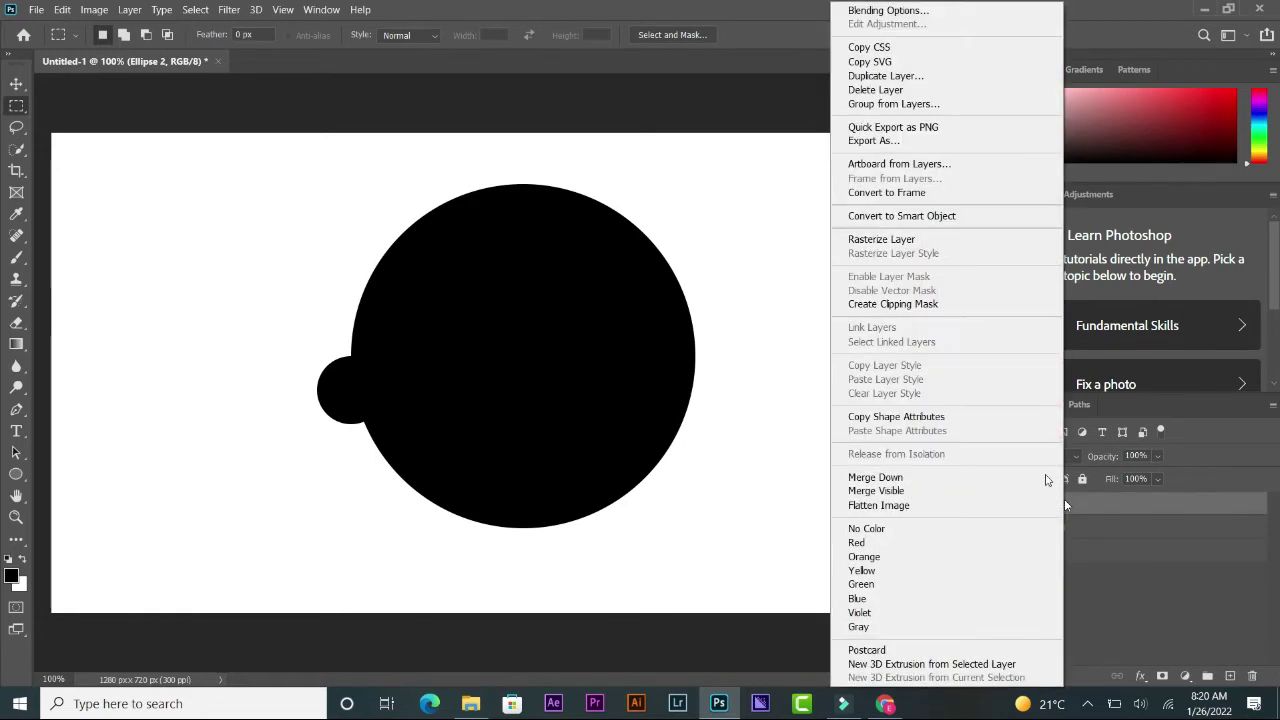
{"action": "left_click", "coordinate": [930, 240]}
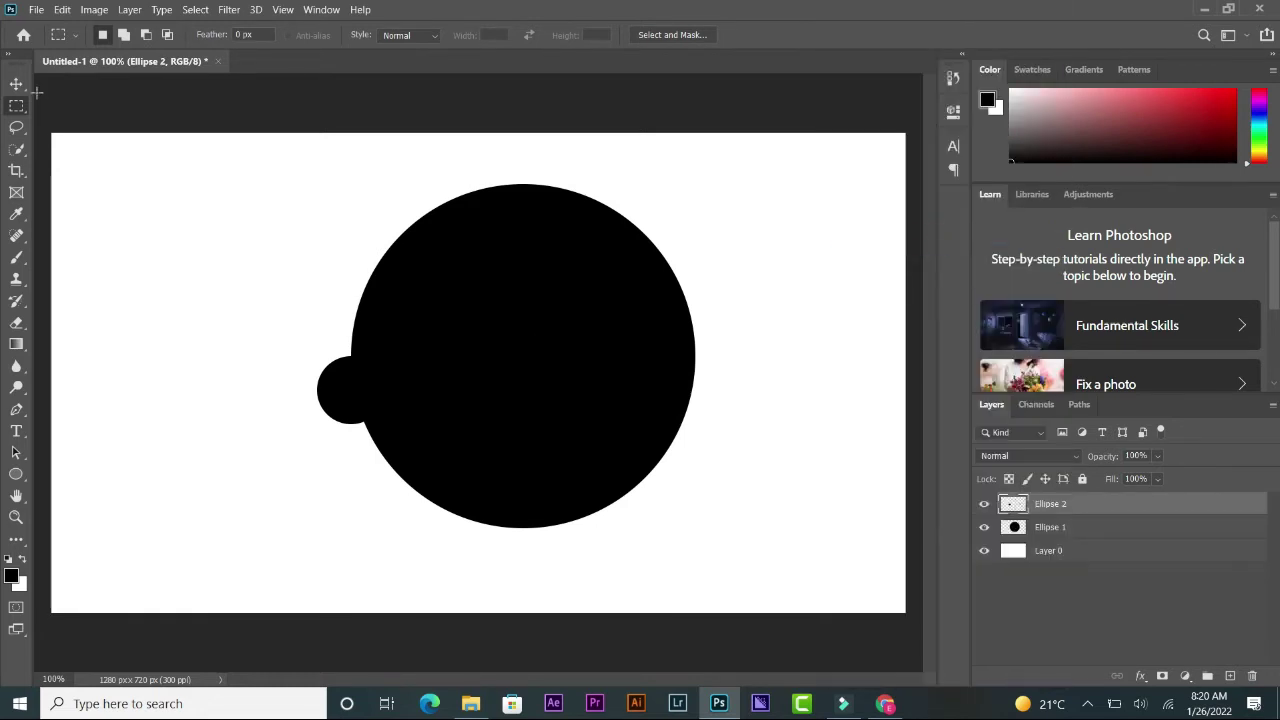
{"action": "left_click", "coordinate": [16, 84]}
Scale the large circle to about 50% and align it level with the small circle's centre
{"action": "left_click_drag", "start_coordinate": [543, 321], "coordinate": [670, 372]}
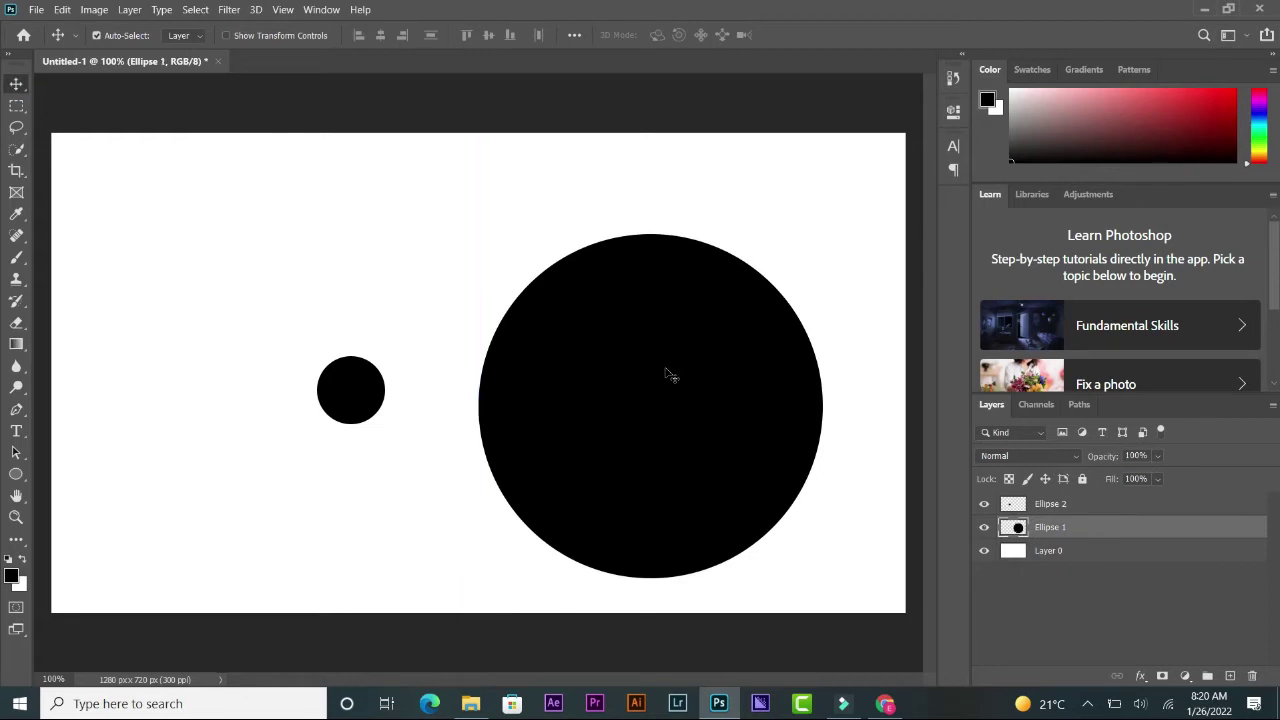
{"action": "key", "text": "ctrl+t"}
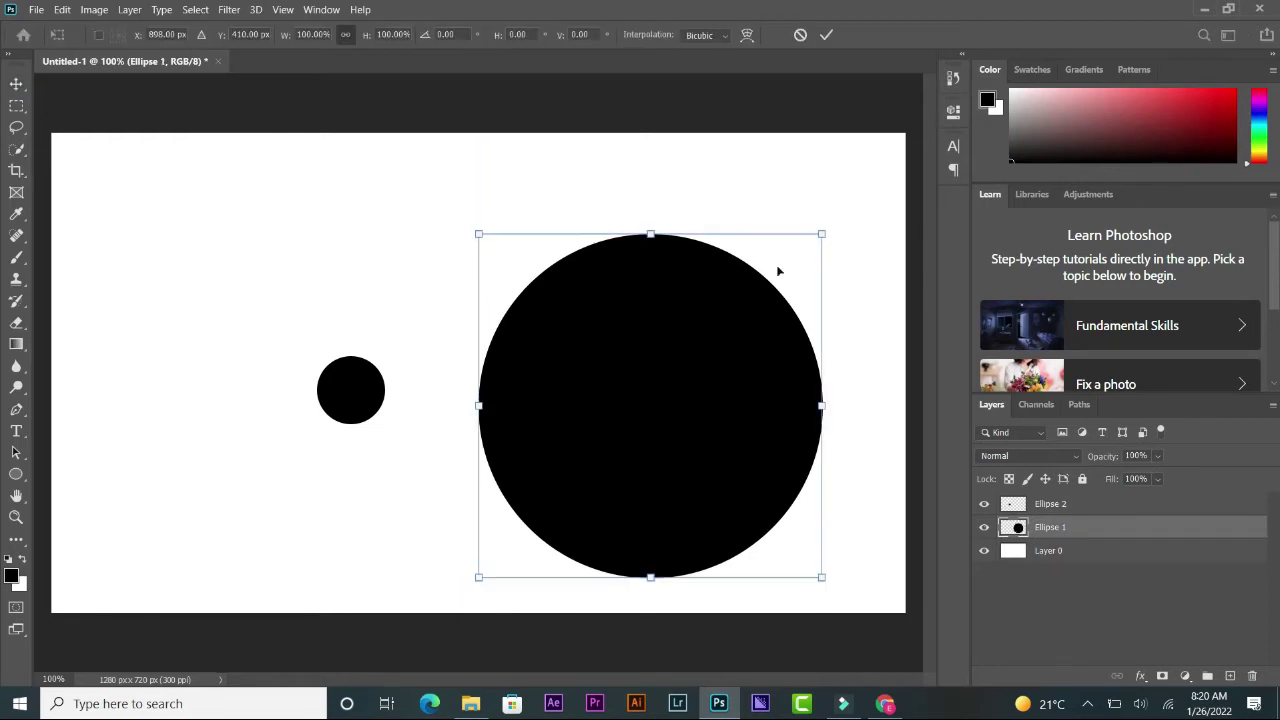
{"action": "left_click_drag", "start_coordinate": [822, 233], "coordinate": [651, 405]}
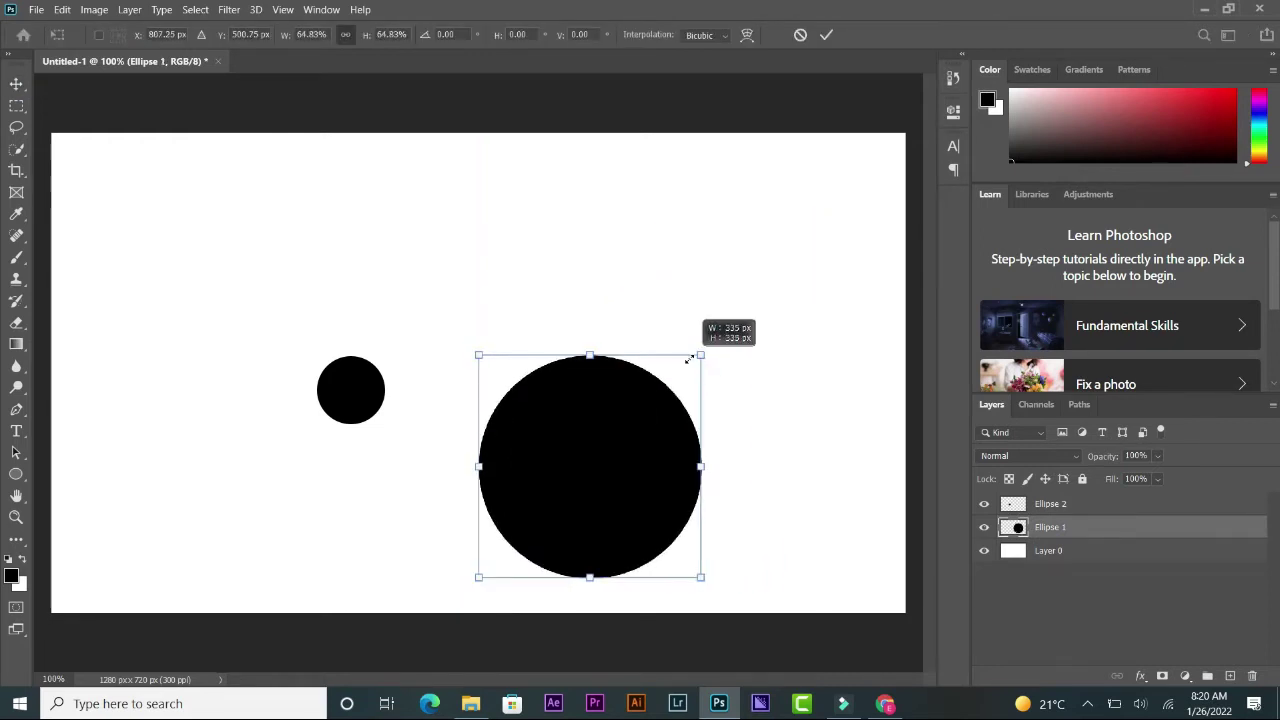
{"action": "left_click_drag", "start_coordinate": [555, 528], "coordinate": [577, 423]}
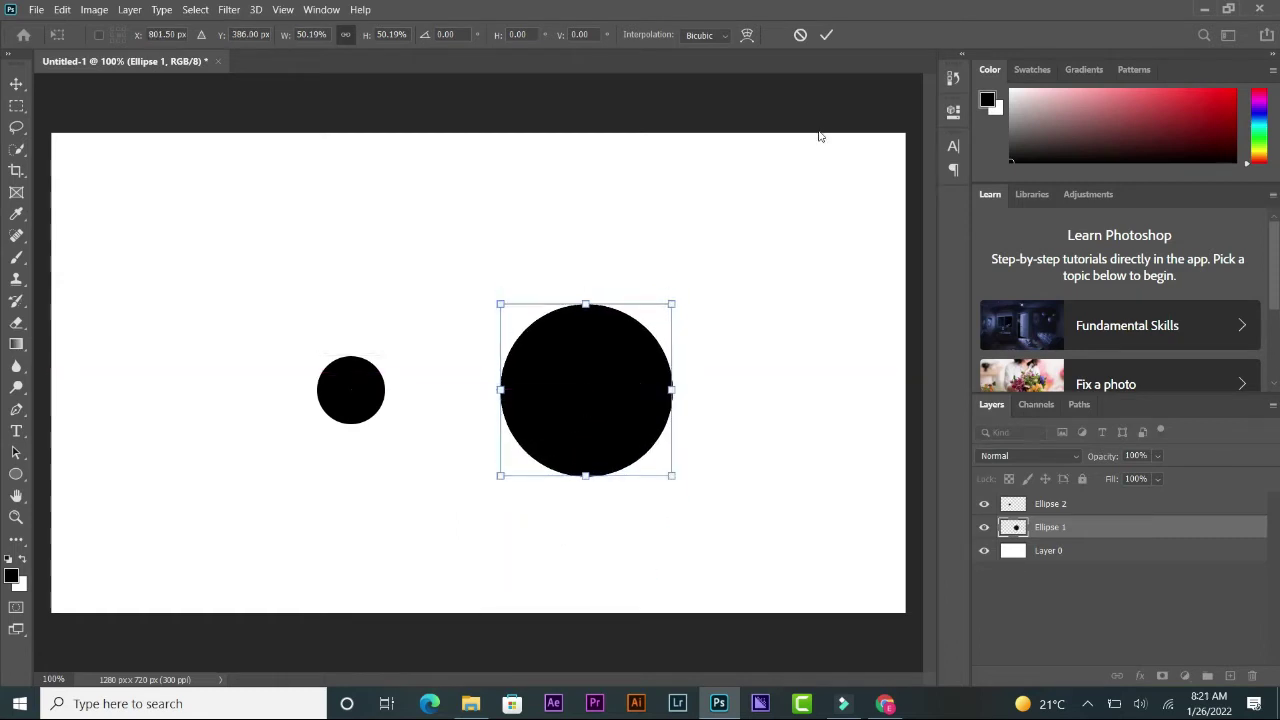
{"action": "left_click", "coordinate": [824, 35]}
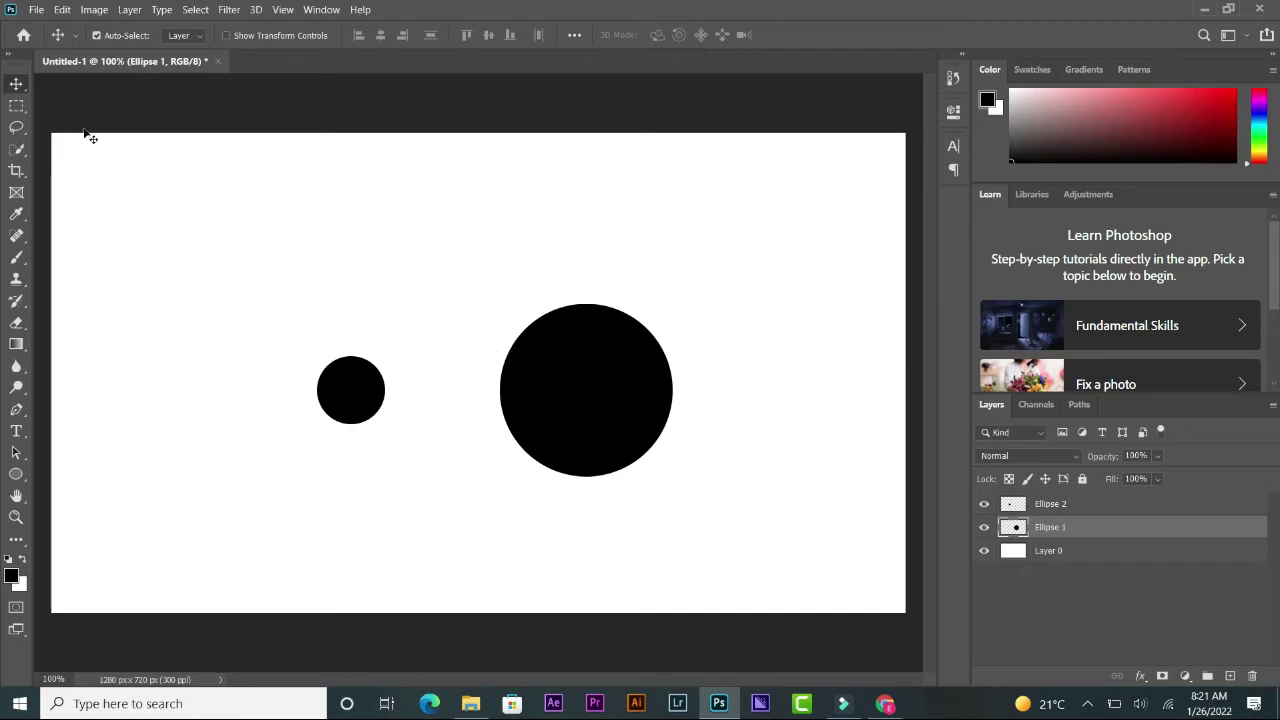
Cut a rectangle from the large circle into a new layer and toggle both layers' visibility
{"action": "left_click", "coordinate": [15, 105]}
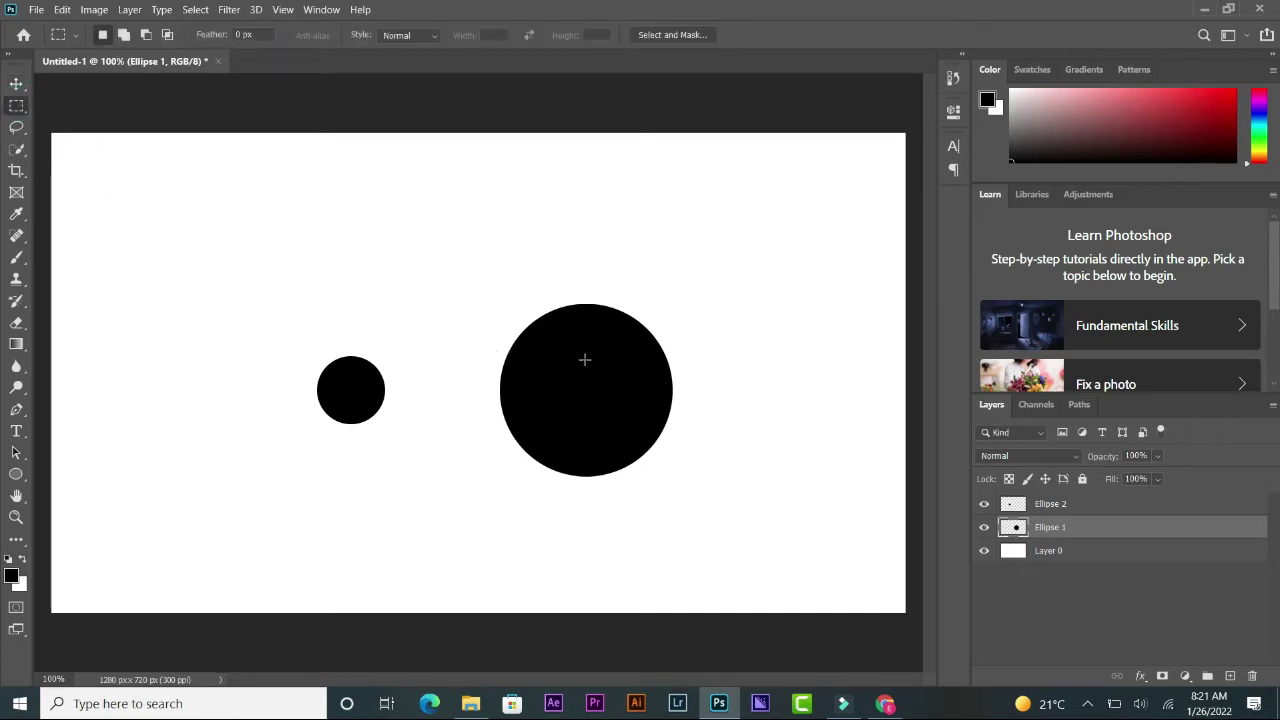
{"action": "left_click_drag", "start_coordinate": [543, 364], "coordinate": [636, 432]}
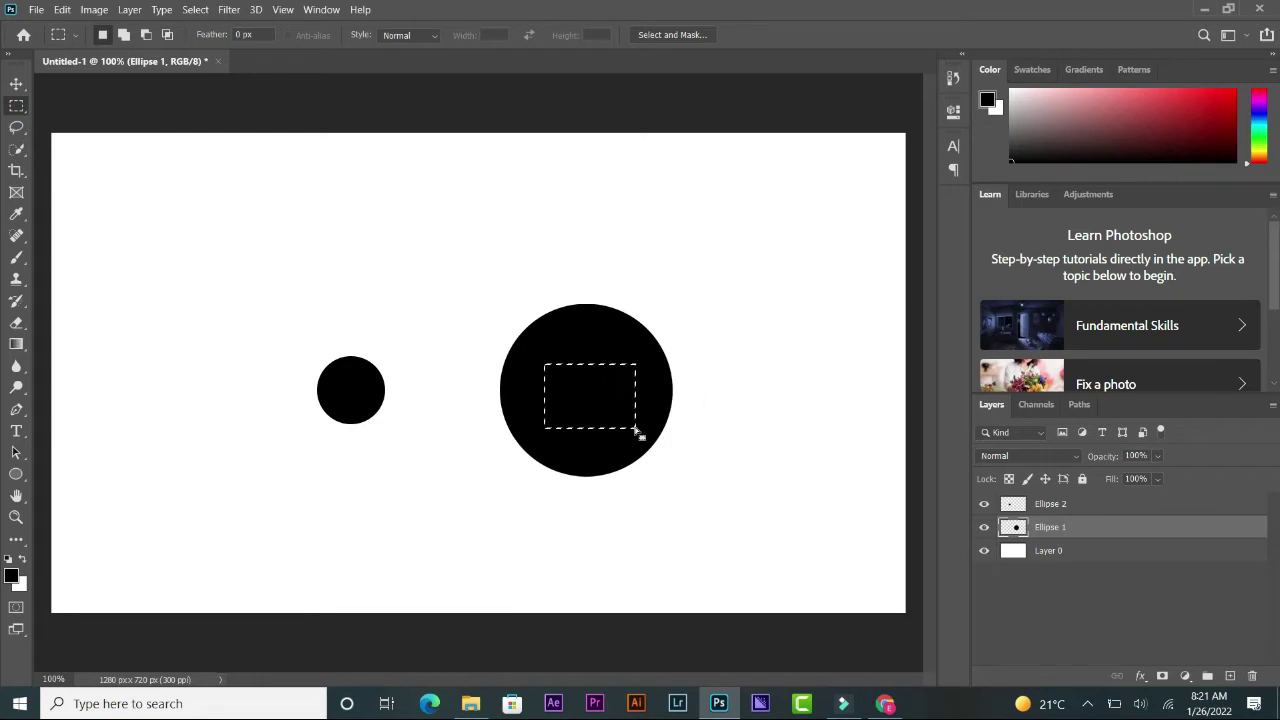
{"action": "right_click", "coordinate": [606, 404]}
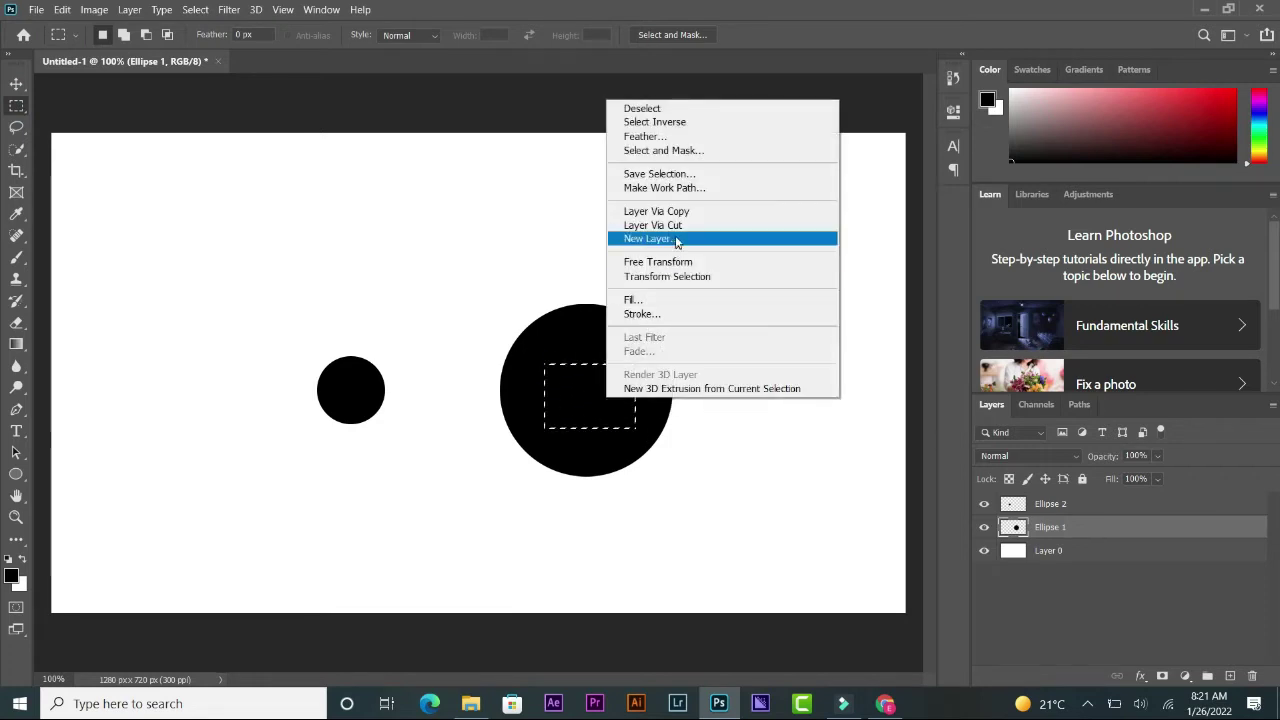
{"action": "left_click", "coordinate": [675, 228]}
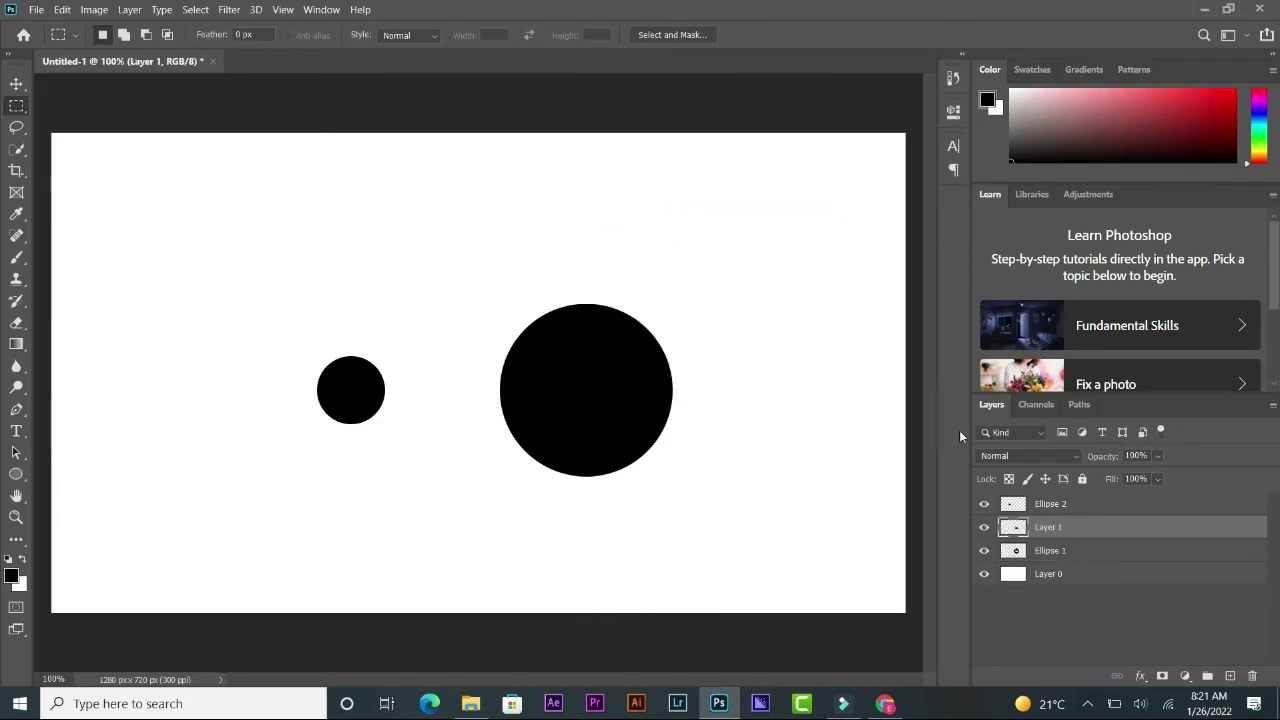
{"action": "left_click", "coordinate": [985, 551]}
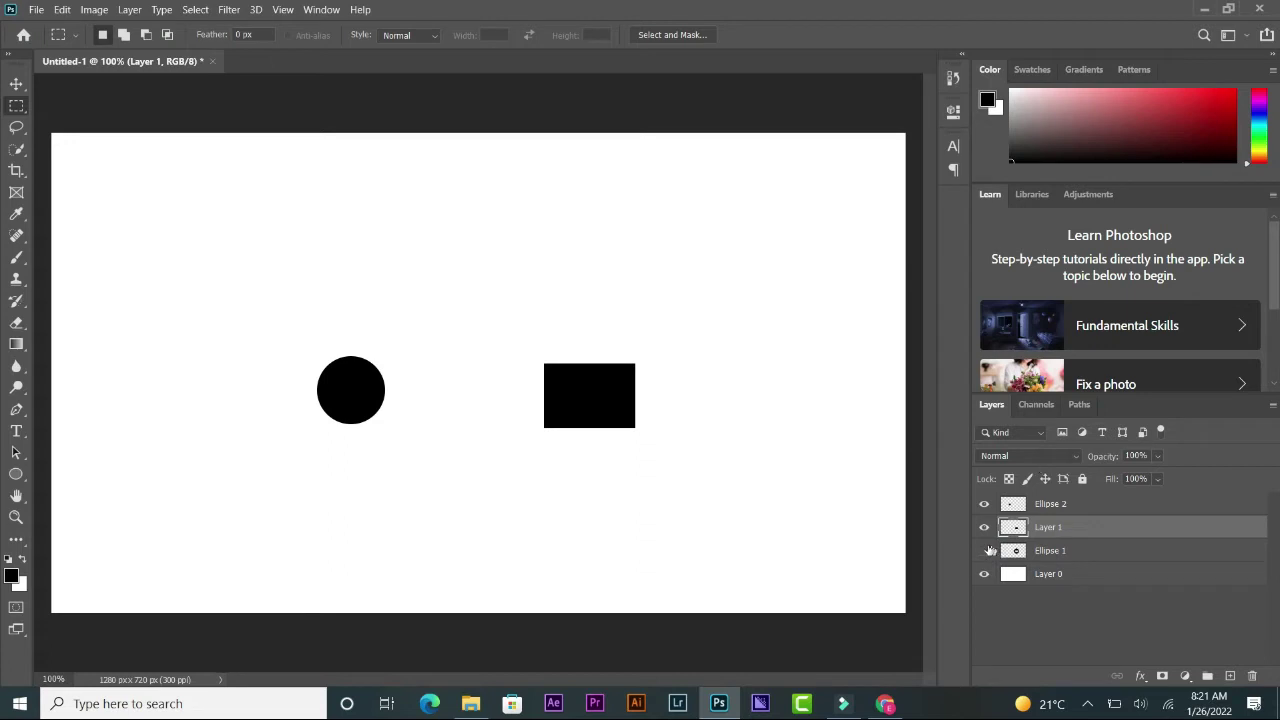
{"action": "left_click", "coordinate": [985, 551]}
{"action": "left_click", "coordinate": [985, 527]}
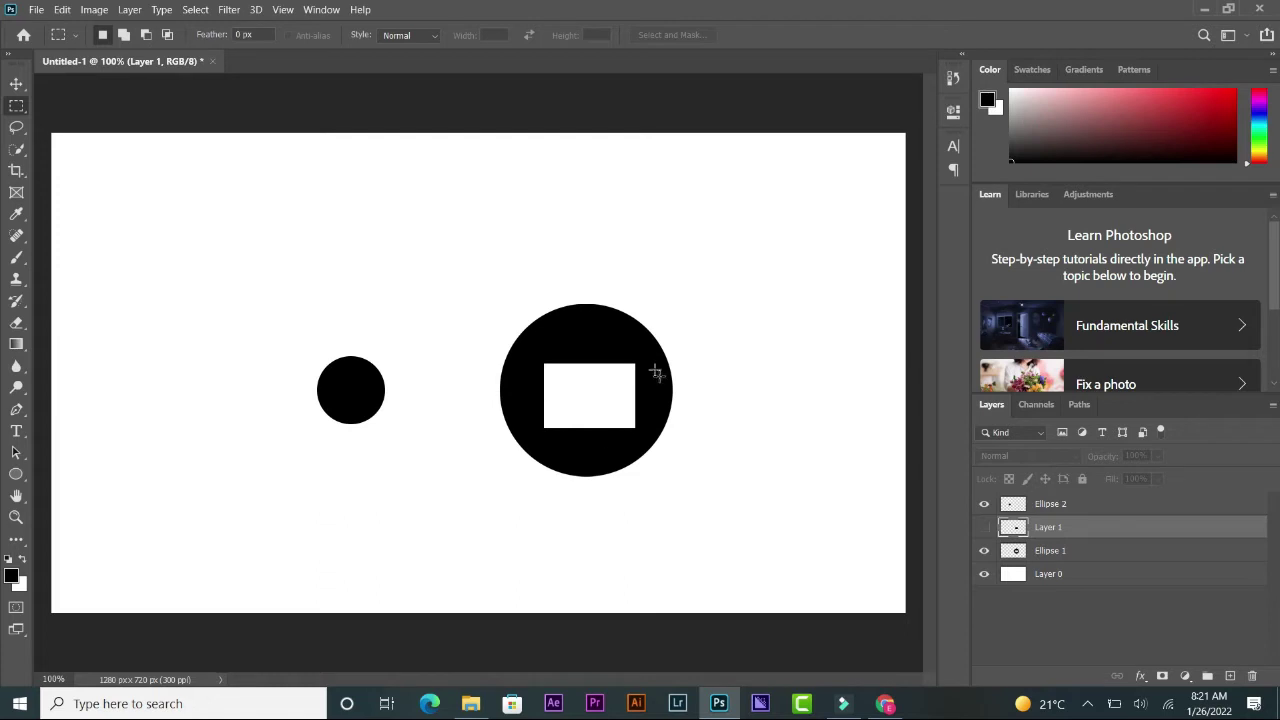
{"action": "left_click", "coordinate": [984, 527]}
Move the large circle, then undo back to before the rectangle cut
{"action": "left_click", "coordinate": [16, 85]}
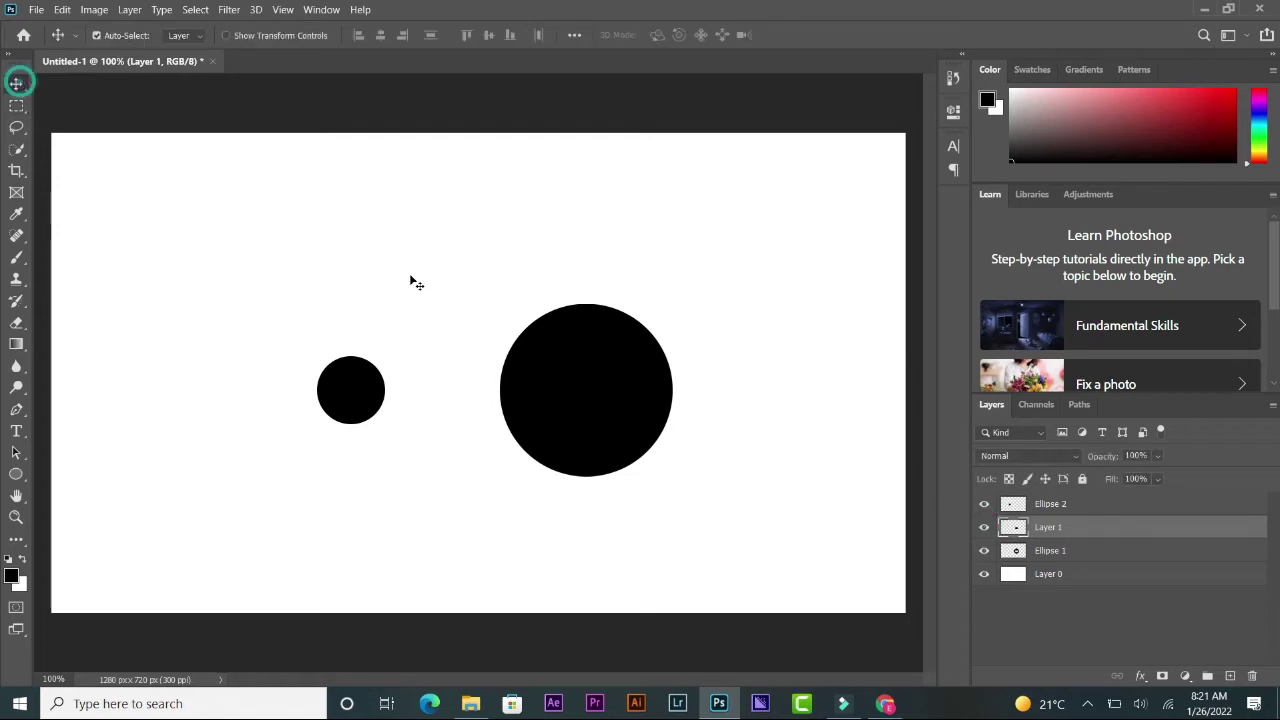
{"action": "left_click_drag", "start_coordinate": [566, 340], "coordinate": [513, 306]}
{"action": "left_click_drag", "start_coordinate": [693, 270], "coordinate": [757, 253]}
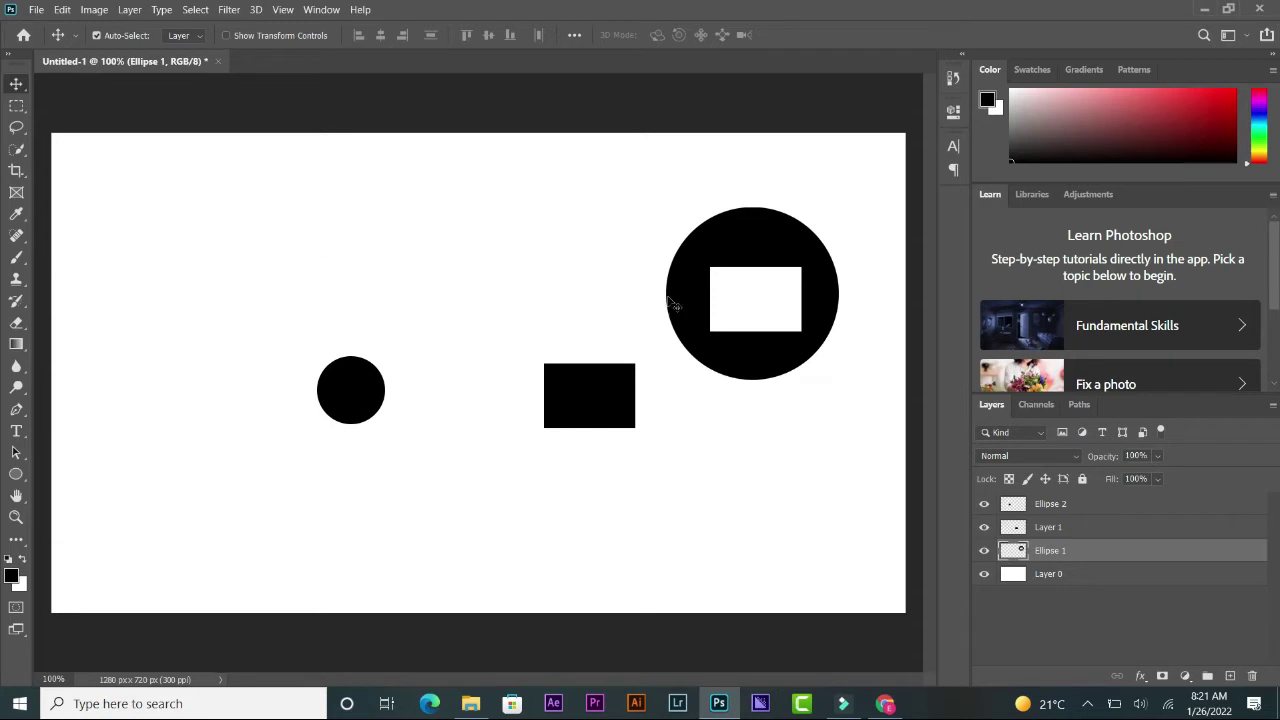
{"action": "key", "text": "ctrl+z"}
{"action": "key", "text": "ctrl+z"}
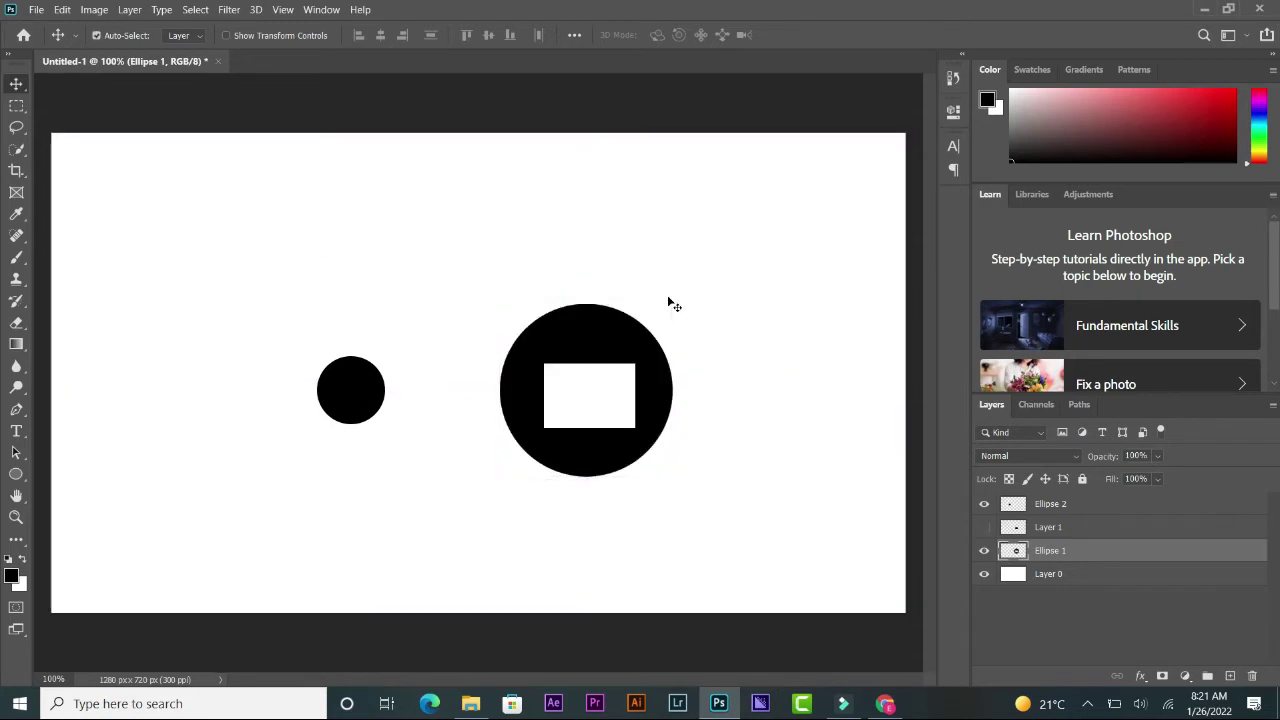
{"action": "key", "text": "ctrl+shift+z"}
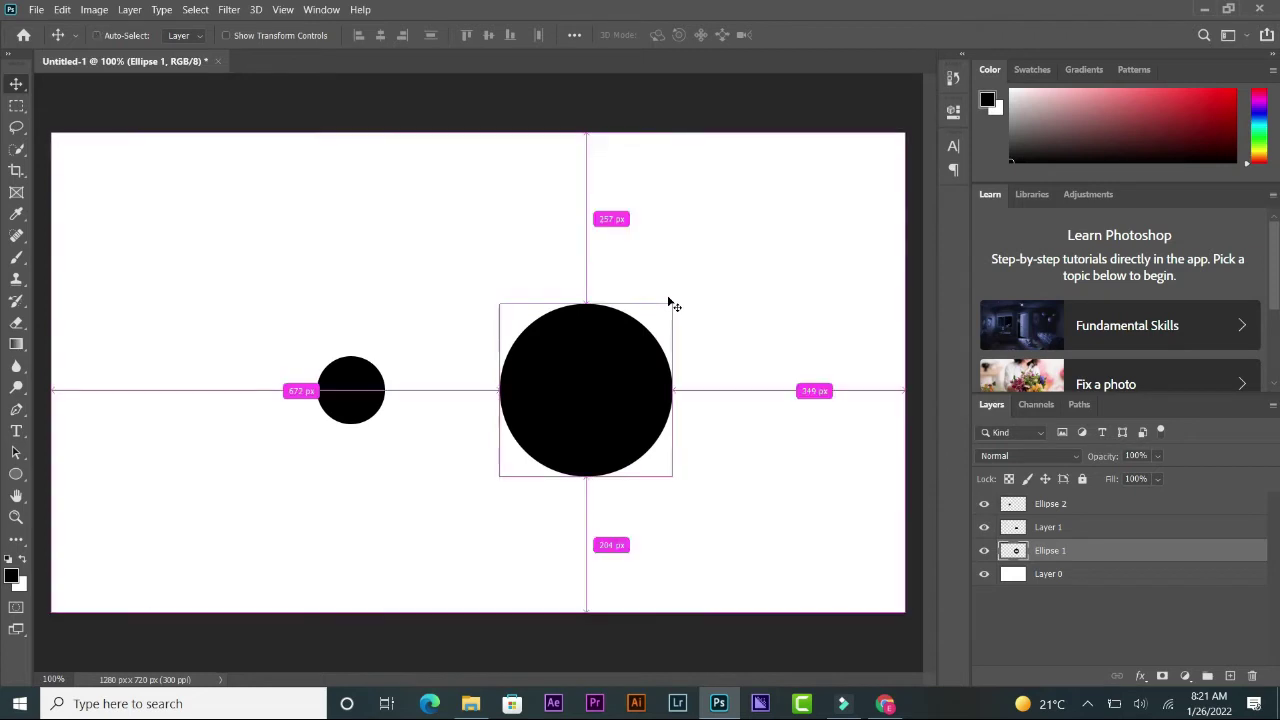
{"action": "key", "text": "ctrl+shift+z"}
{"action": "key", "text": "ctrl+z"}
{"action": "key", "text": "ctrl+z"}
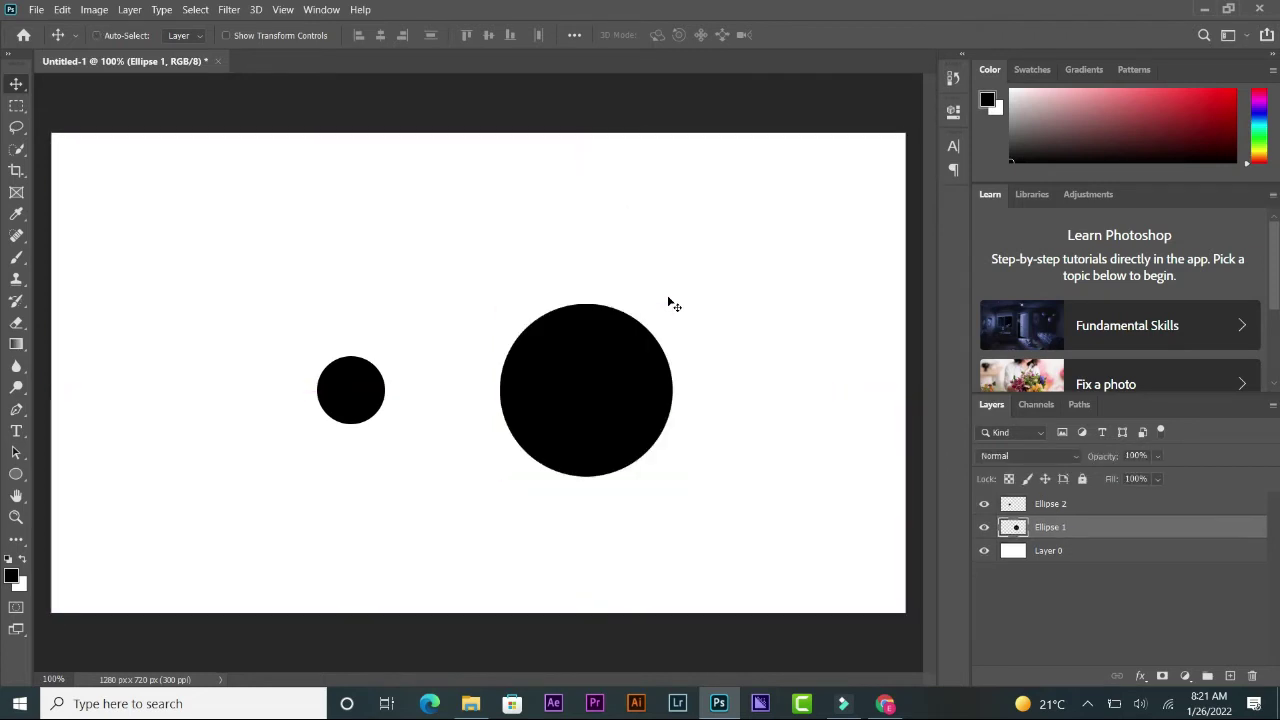
{"action": "key", "text": "ctrl+z"}
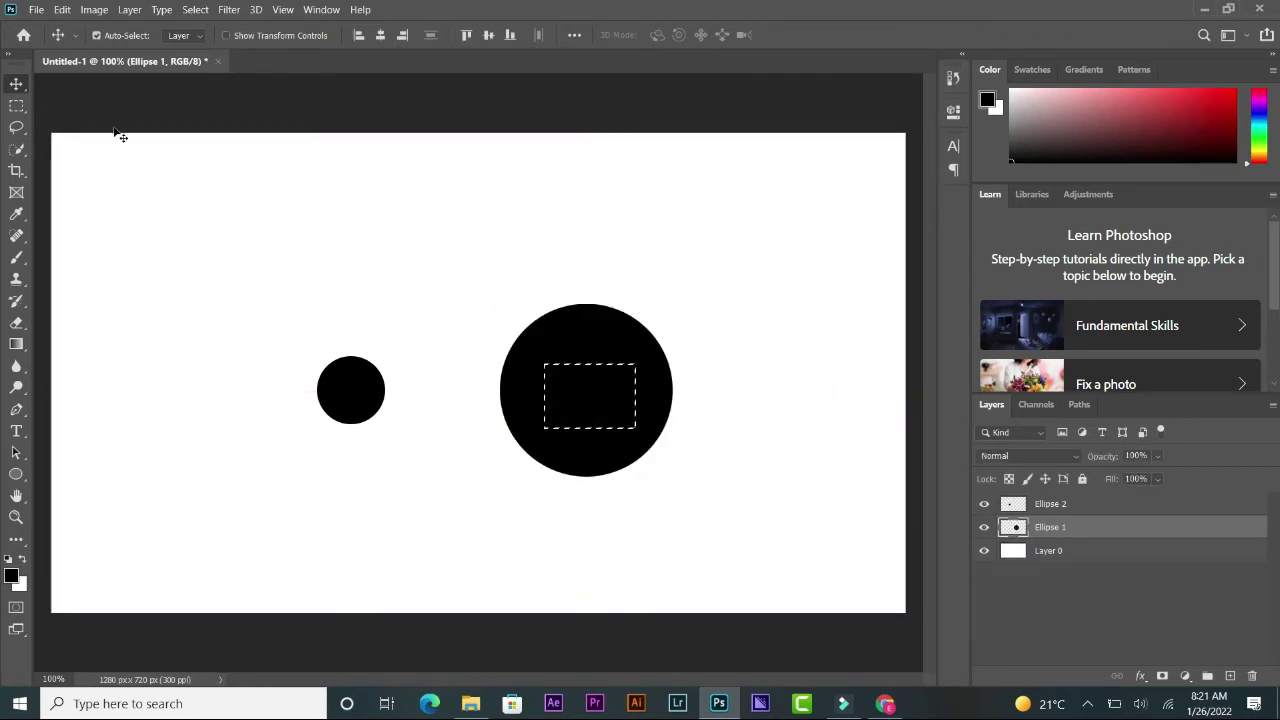
Clear the large circle's selection and switch to the Elliptical Marquee tool
{"action": "left_click", "coordinate": [16, 105]}
{"action": "left_click", "coordinate": [610, 408]}
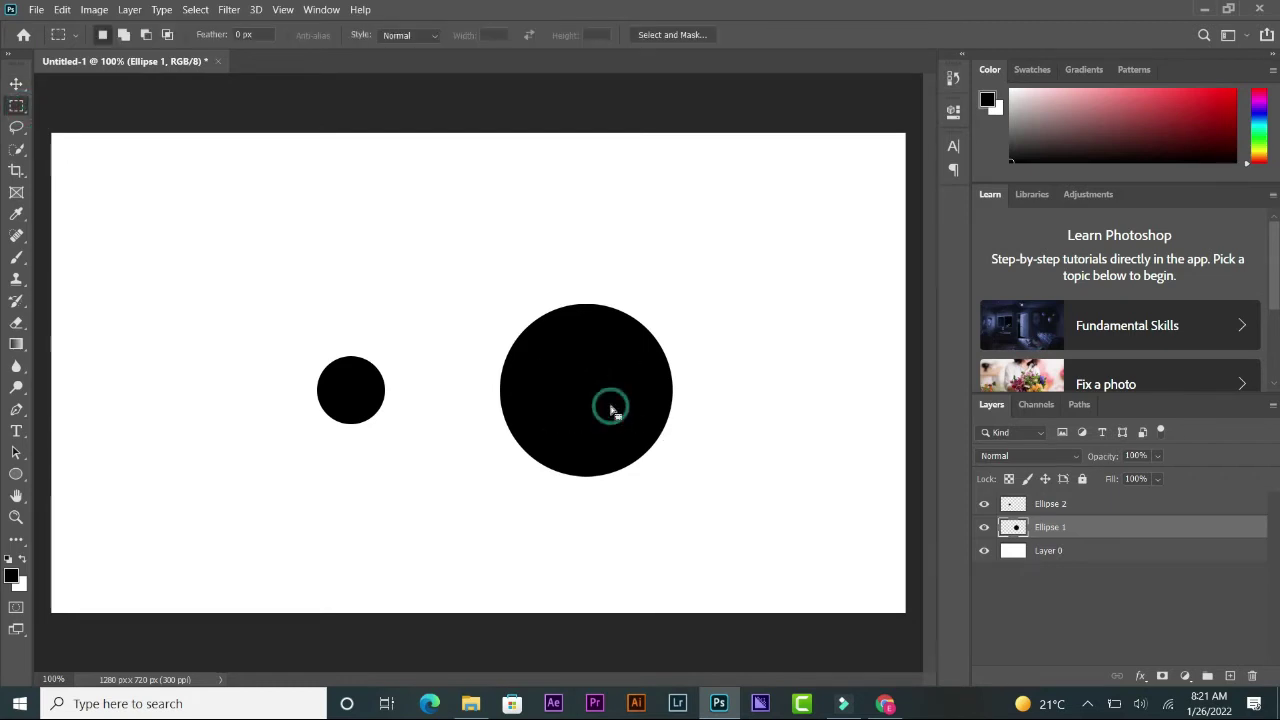
{"action": "right_click", "coordinate": [10, 112]}
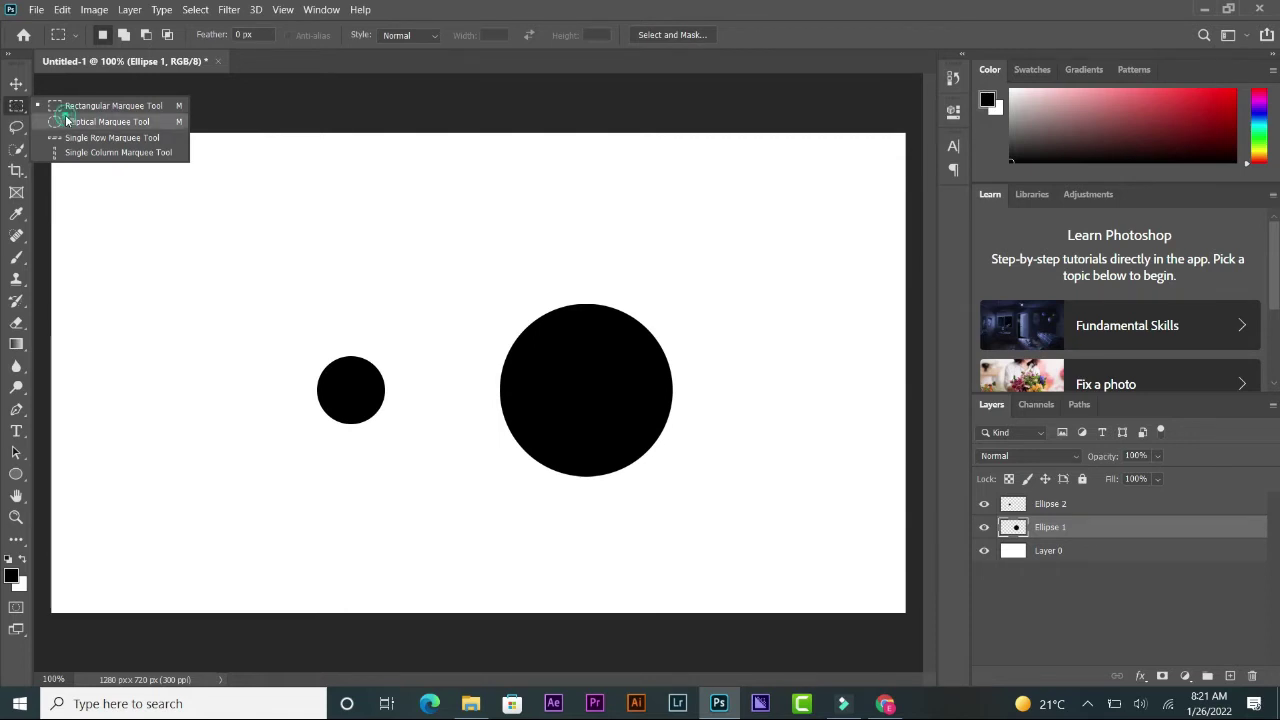
{"action": "left_click", "coordinate": [57, 121]}
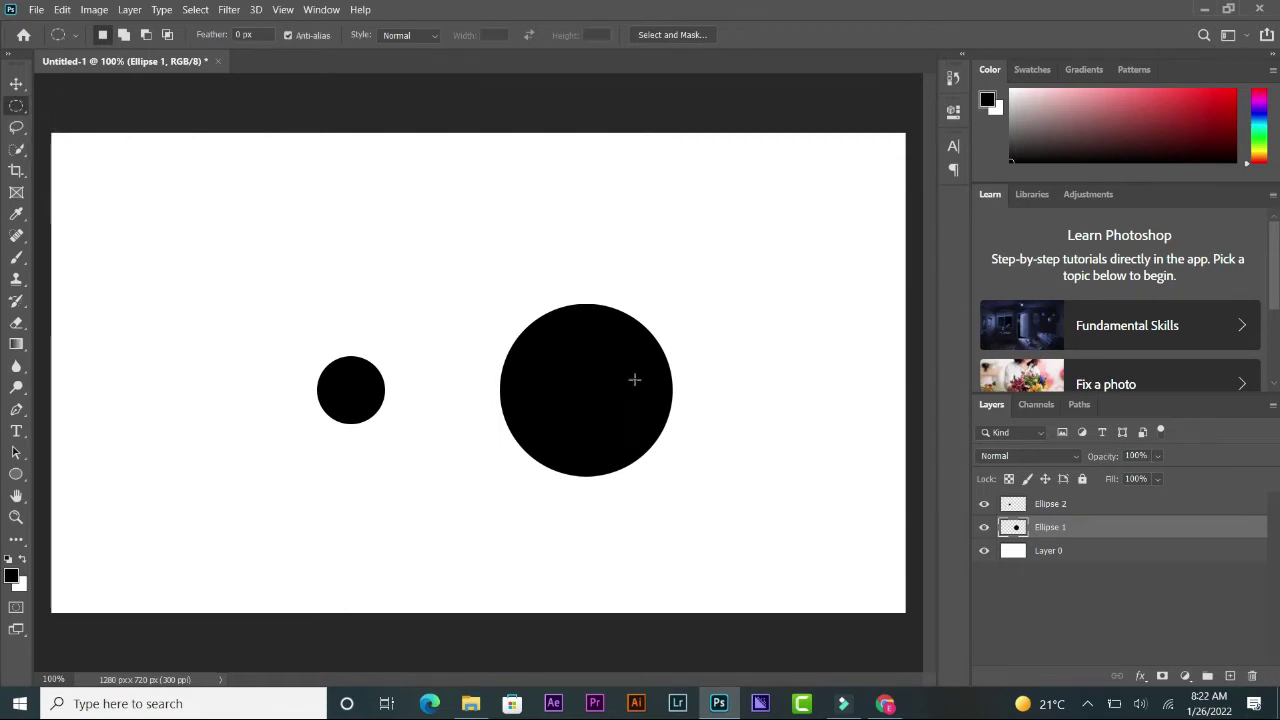
Draw and clear a small ellipse inside the circle, then switch to the Lasso Tool
{"action": "left_click_drag", "start_coordinate": [563, 367], "coordinate": [617, 424]}
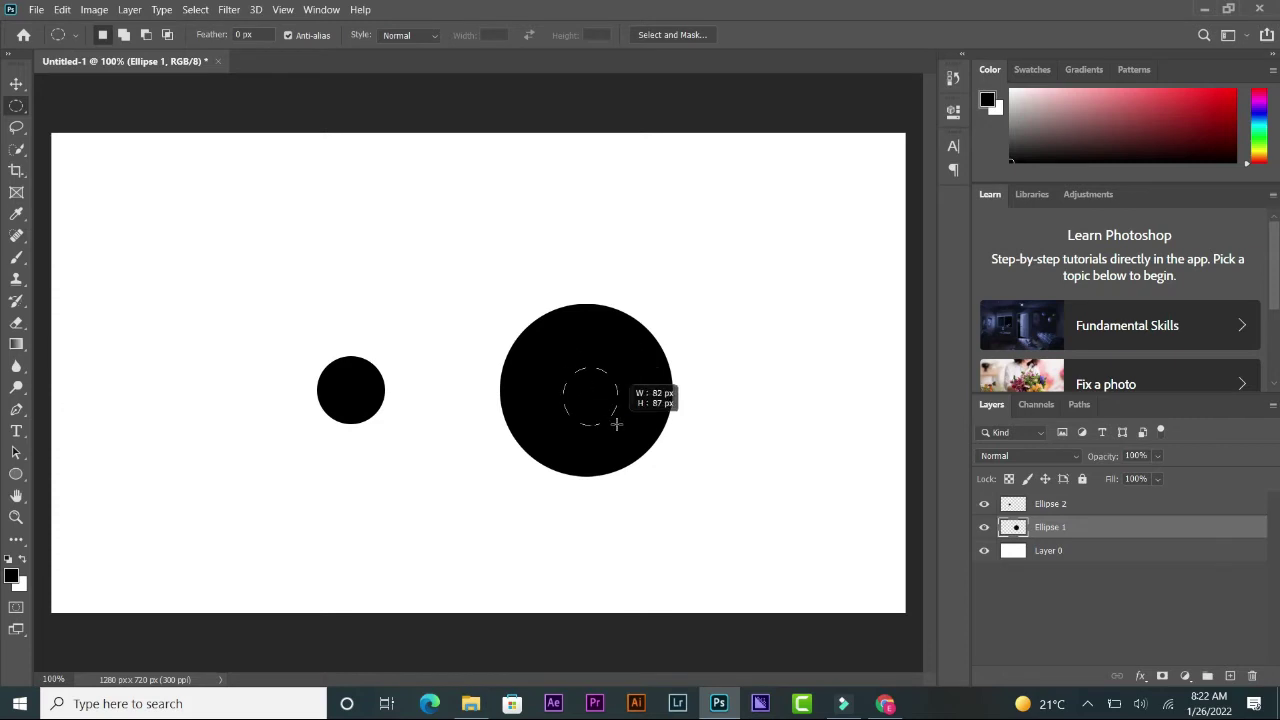
{"action": "left_click", "coordinate": [592, 402]}
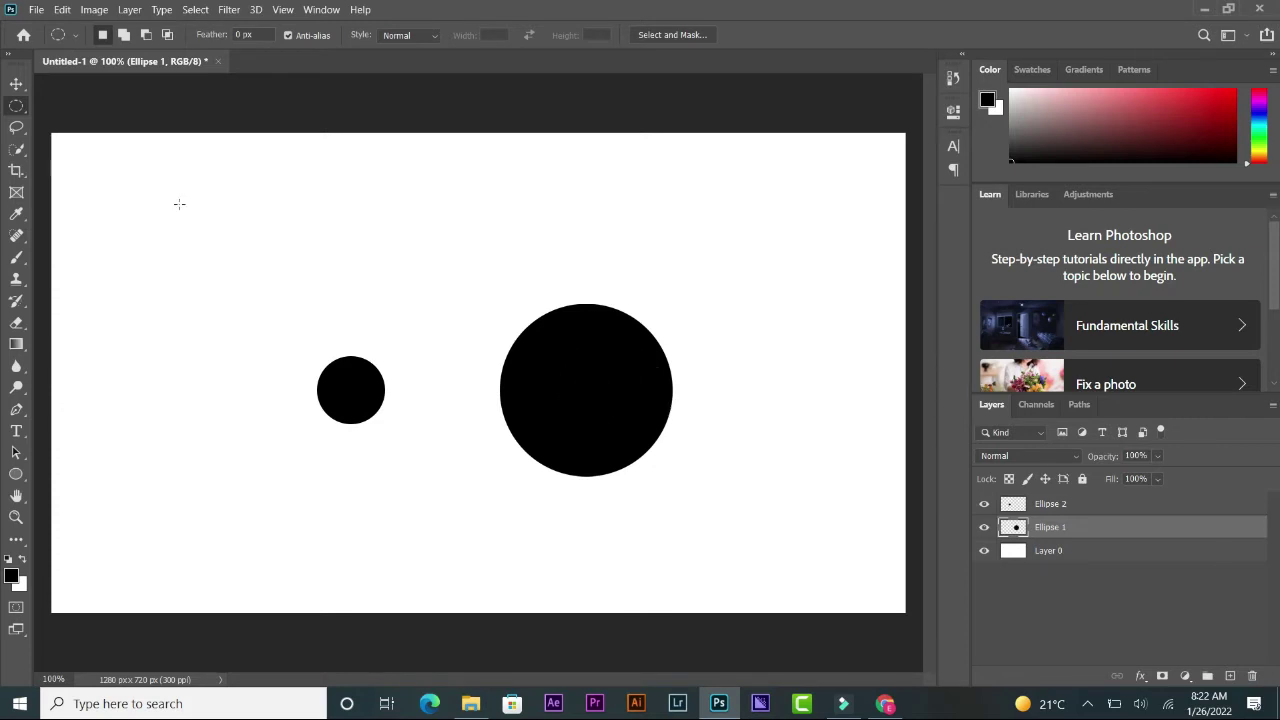
{"action": "left_click", "coordinate": [18, 128]}
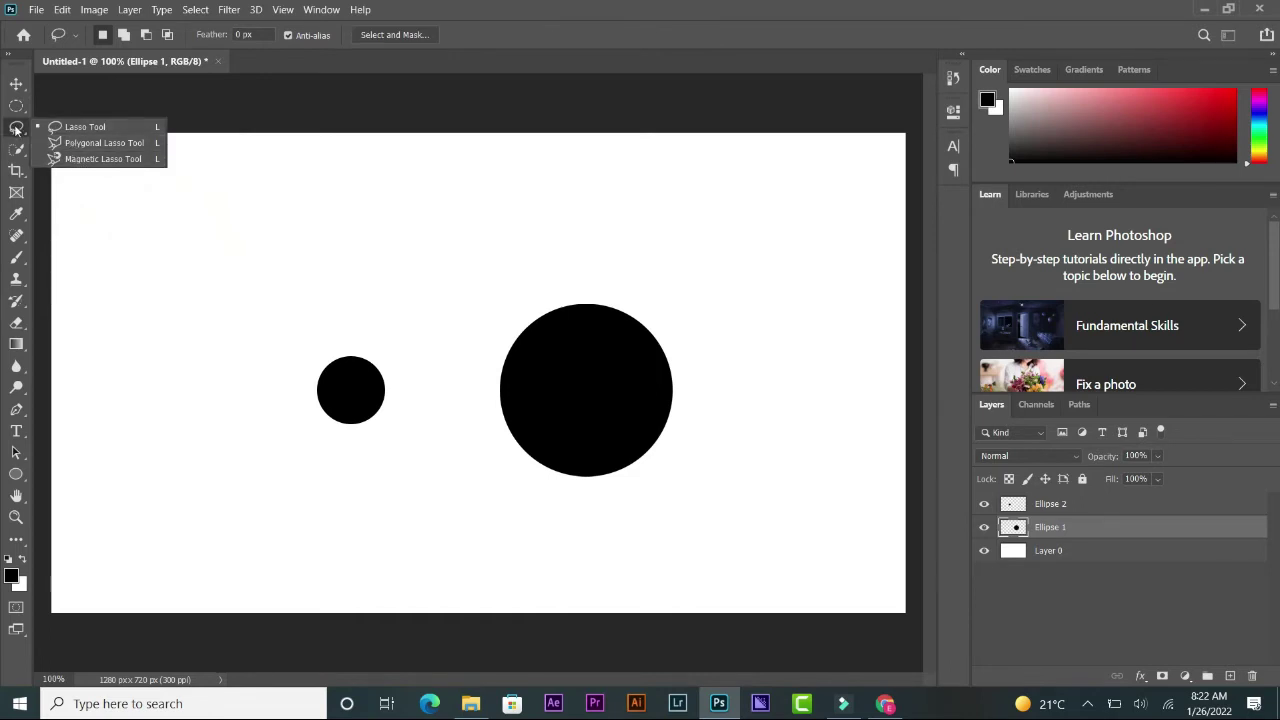
{"action": "left_click", "coordinate": [103, 130]}
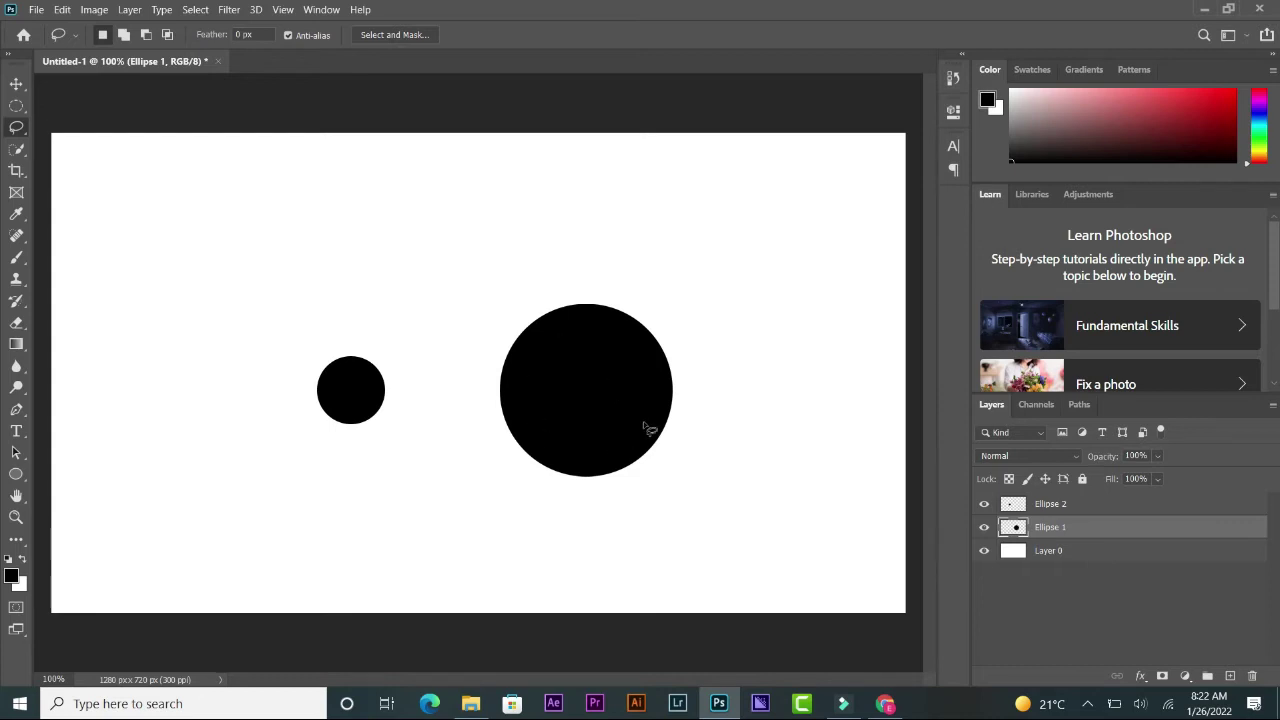
{"action": "left_click", "coordinate": [562, 354]}
{"action": "mouse_move", "coordinate": [563, 352]}
{"action": "left_mouse_down"}
{"action": "mouse_move", "coordinate": [578, 436]}
{"action": "mouse_move", "coordinate": [618, 395]}
{"action": "mouse_move", "coordinate": [574, 346]}
{"action": "mouse_move", "coordinate": [568, 364]}
{"action": "left_mouse_up"}
{"action": "right_click", "coordinate": [593, 398]}
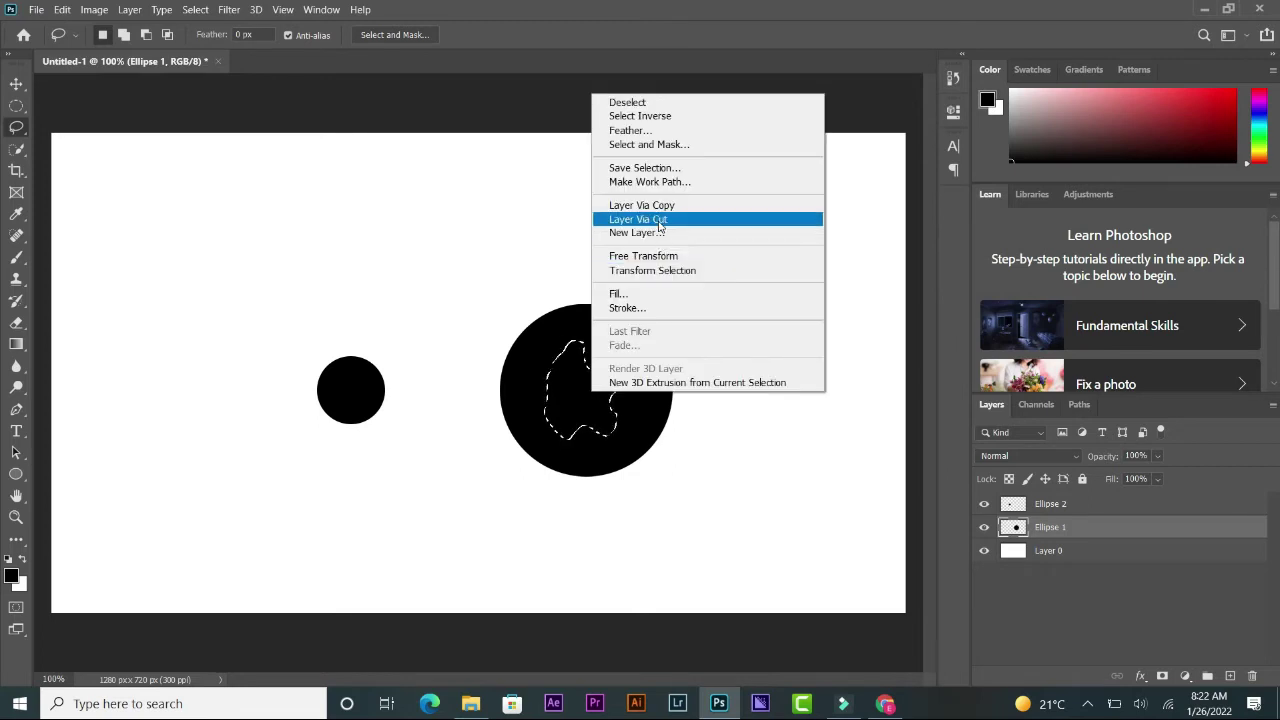
{"action": "left_click", "coordinate": [650, 211]}
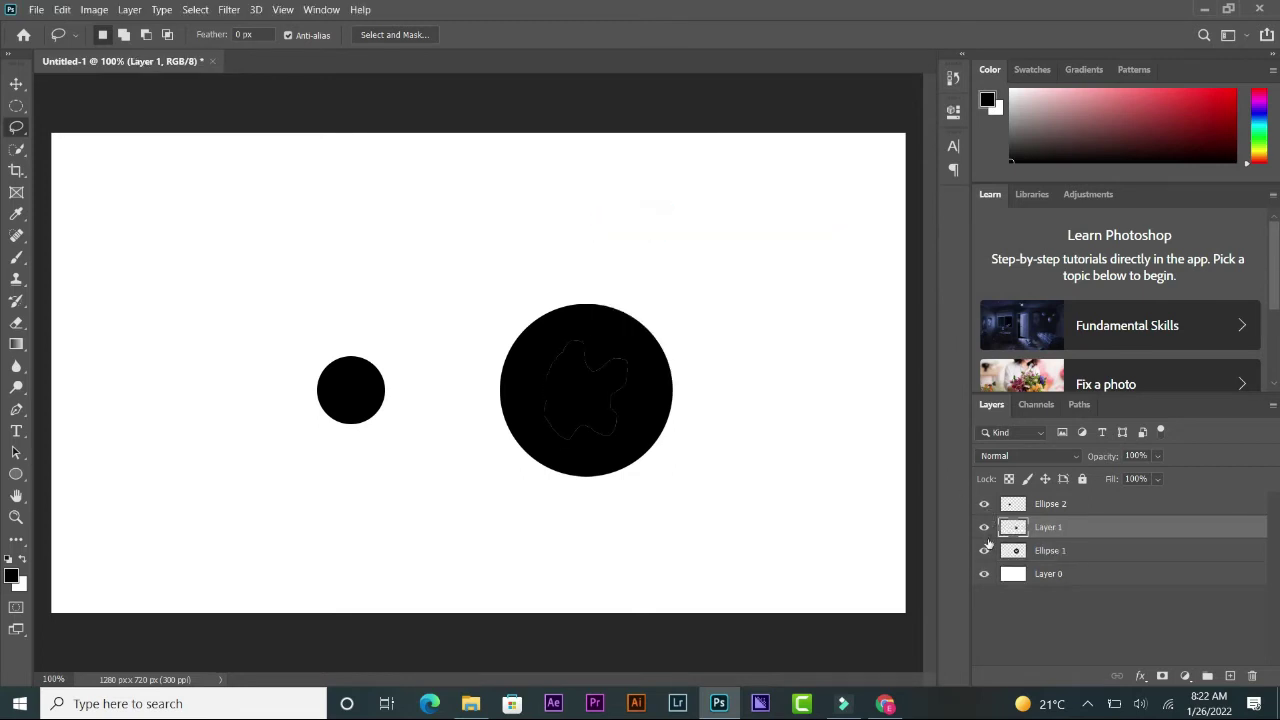
{"action": "left_click", "coordinate": [984, 528]}
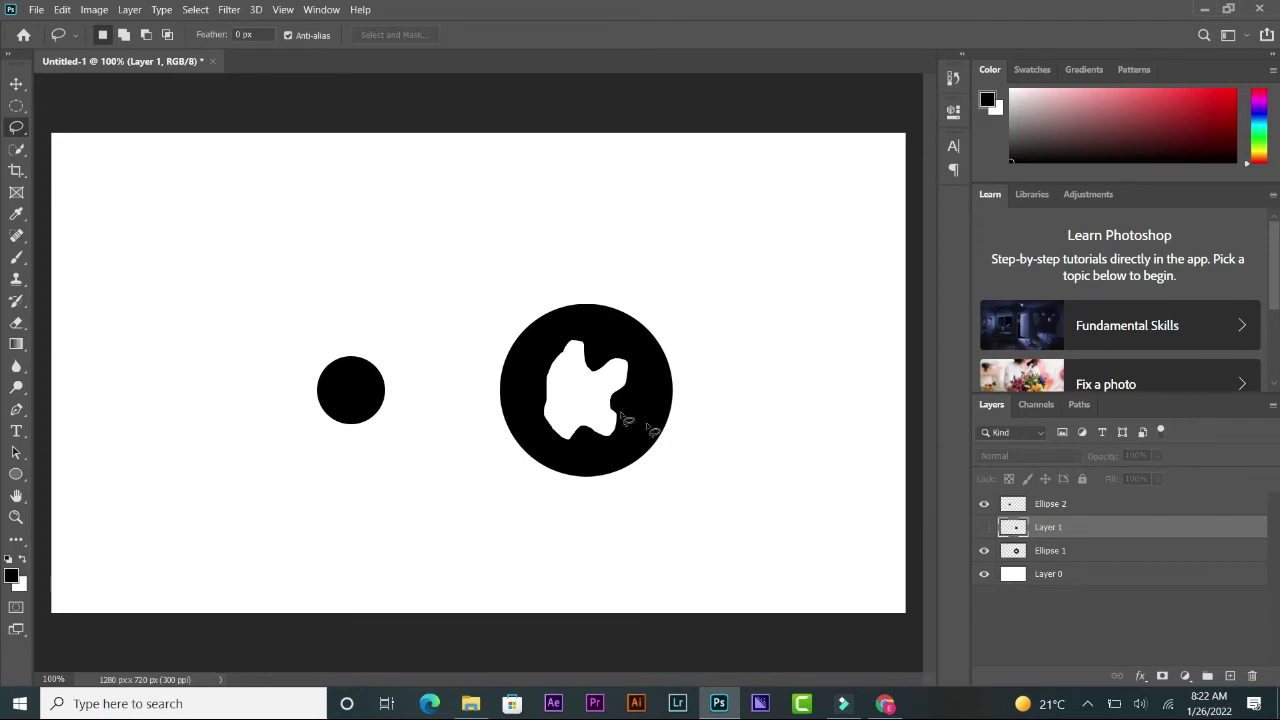
{"action": "left_click", "coordinate": [984, 527]}
{"action": "left_click", "coordinate": [984, 550]}
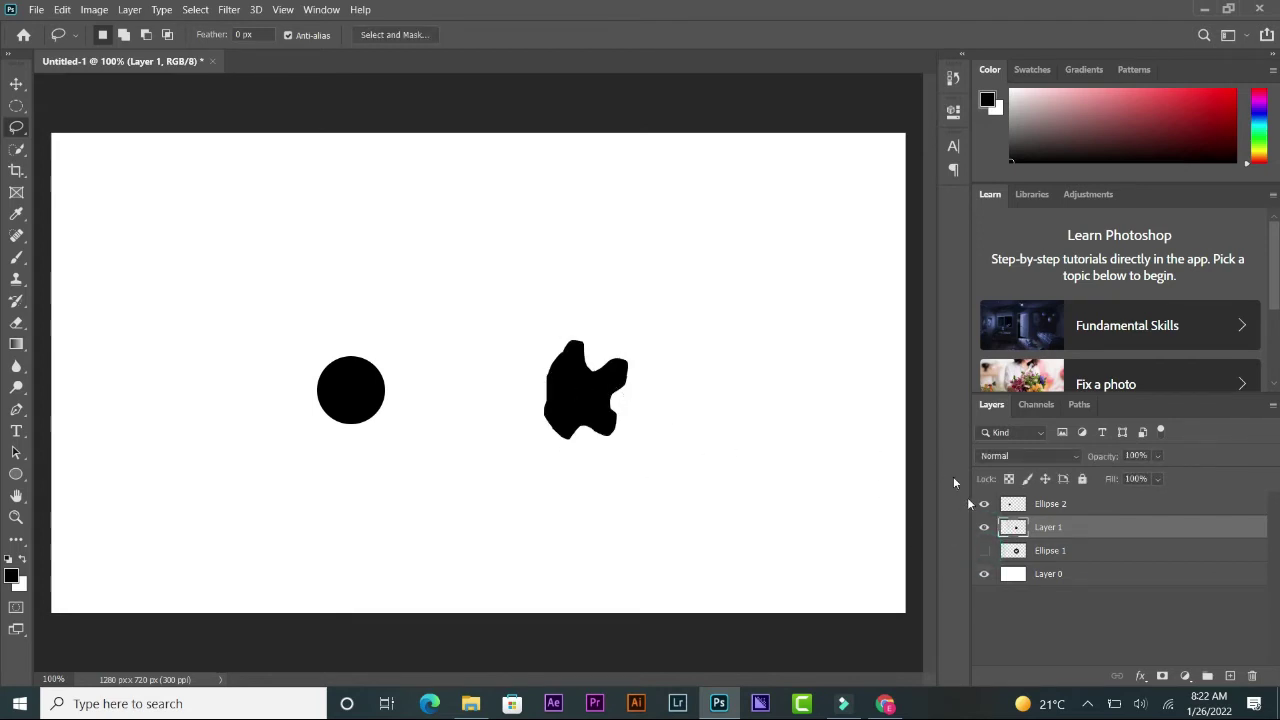
{"action": "left_click", "coordinate": [985, 551]}
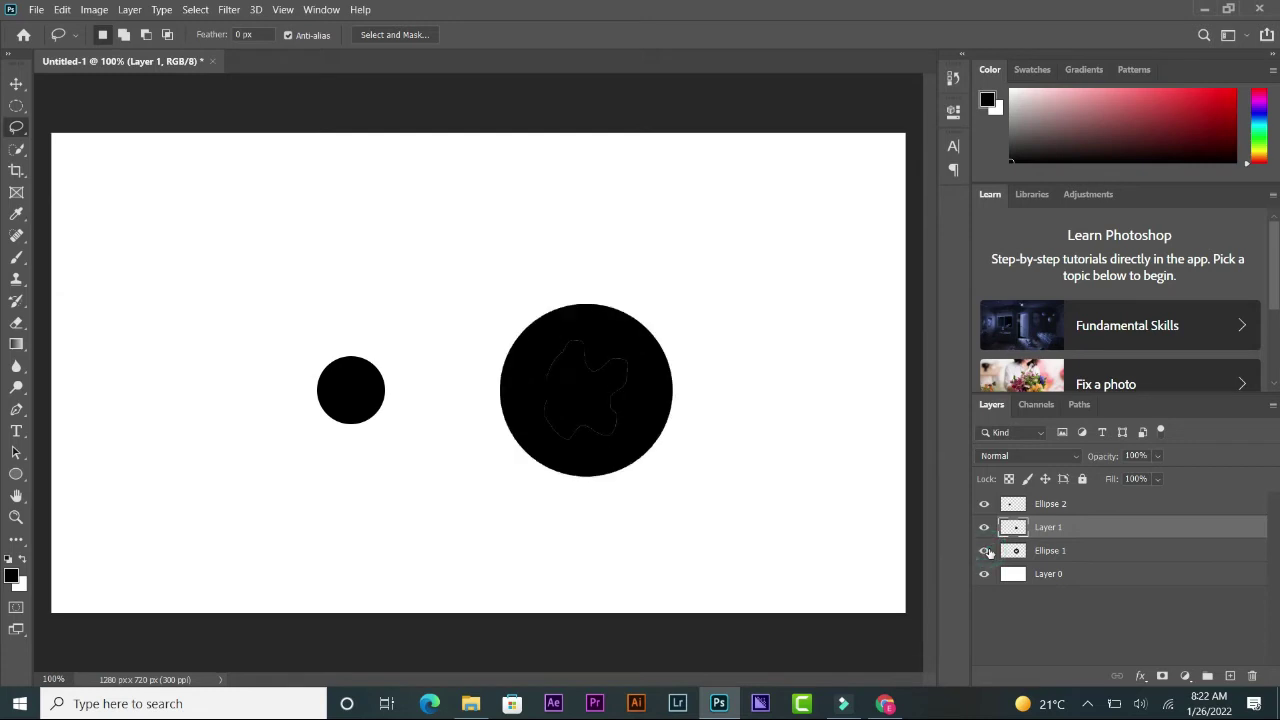
{"action": "left_click", "coordinate": [985, 551]}
{"action": "left_click", "coordinate": [984, 527]}
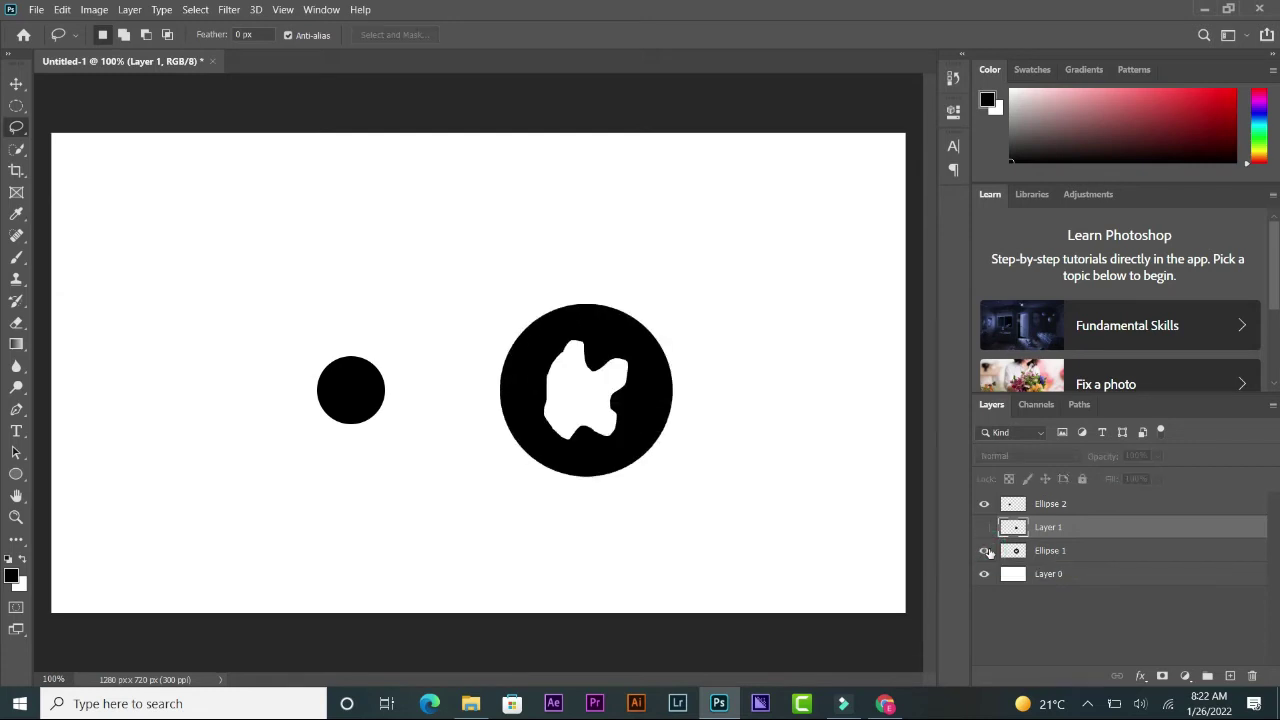
{"action": "key", "text": "ctrl+z"}
{"action": "key", "text": "ctrl+z"}
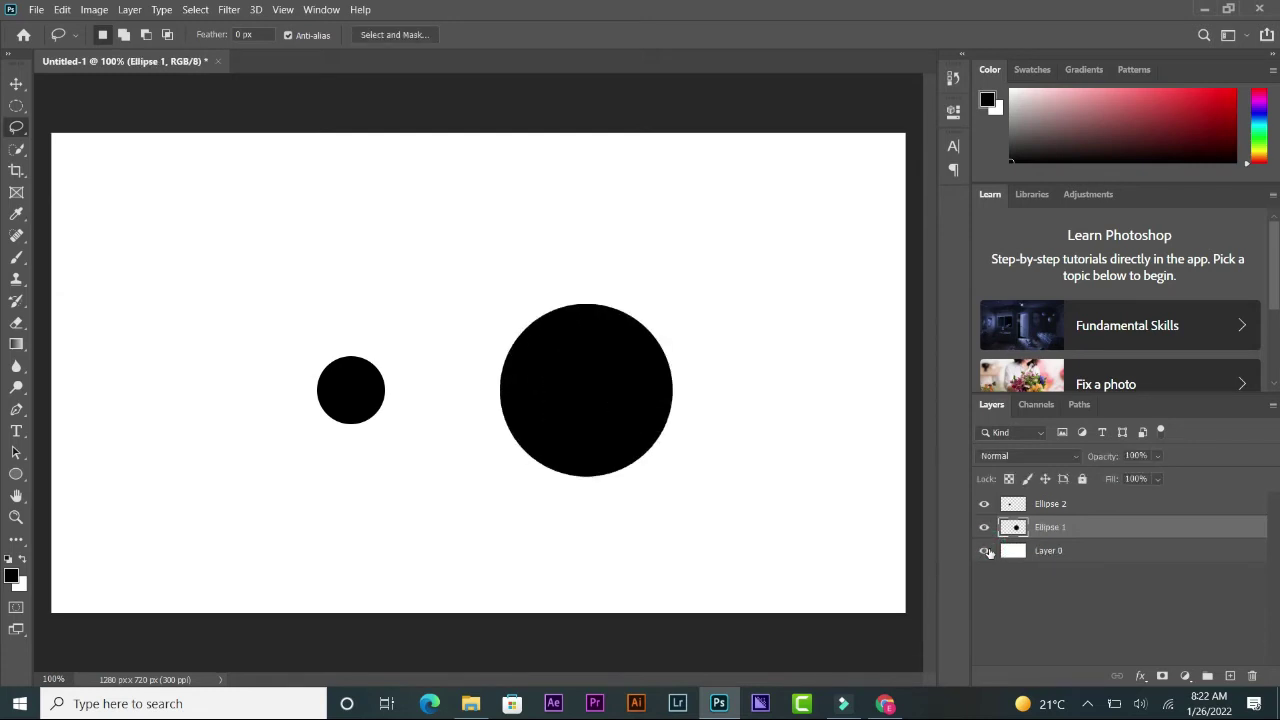
Draw a closed Polygonal Lasso selection around the left part of the large circle
{"action": "right_click", "coordinate": [18, 127]}
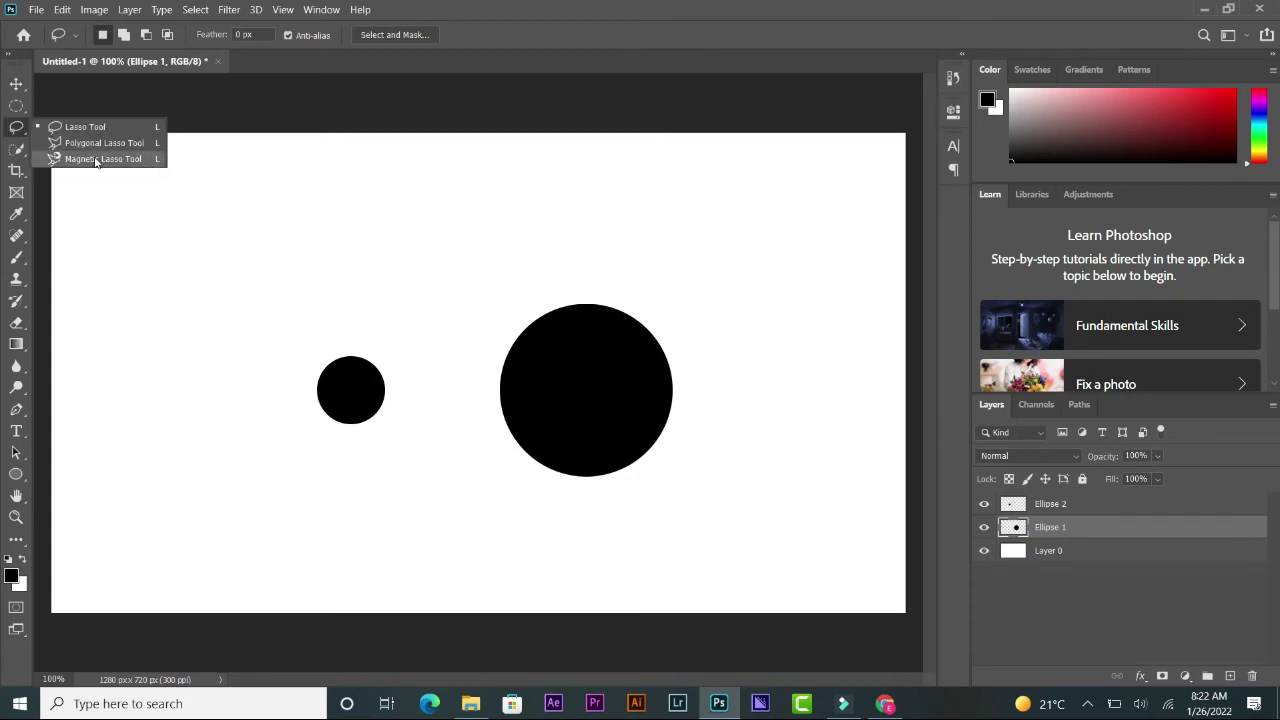
{"action": "left_click", "coordinate": [94, 142]}
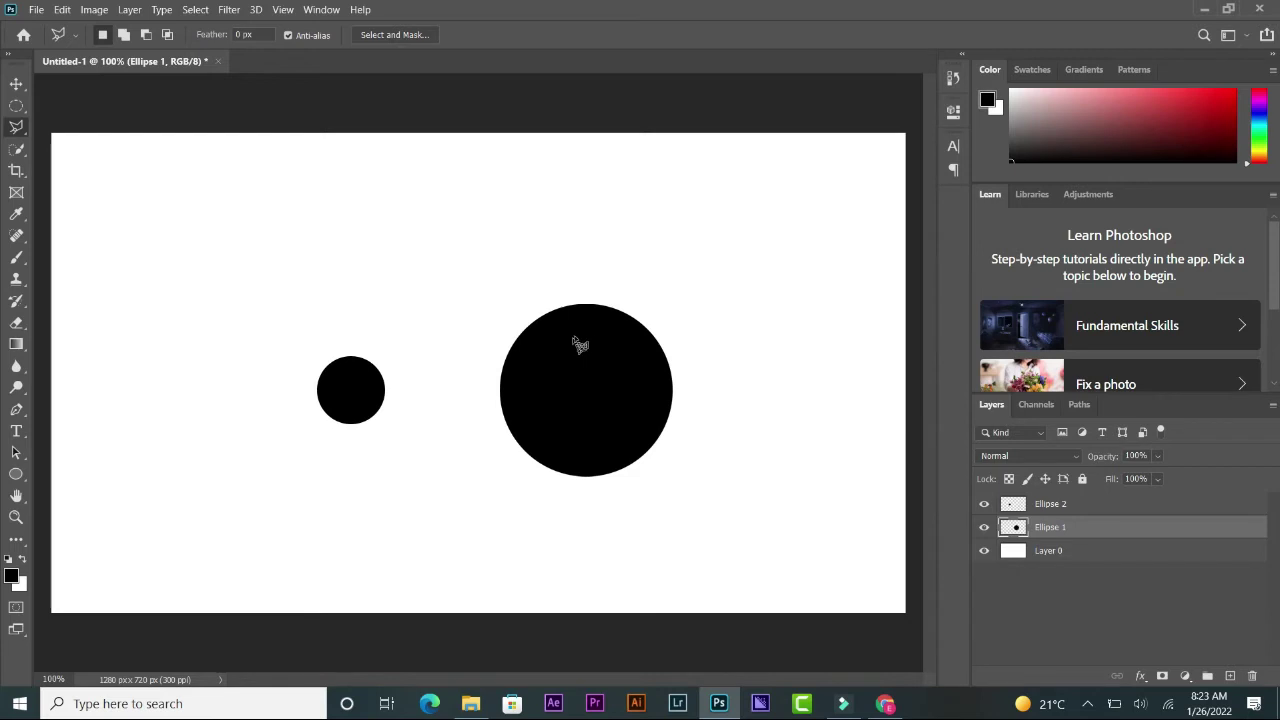
{"action": "left_click", "coordinate": [583, 335]}
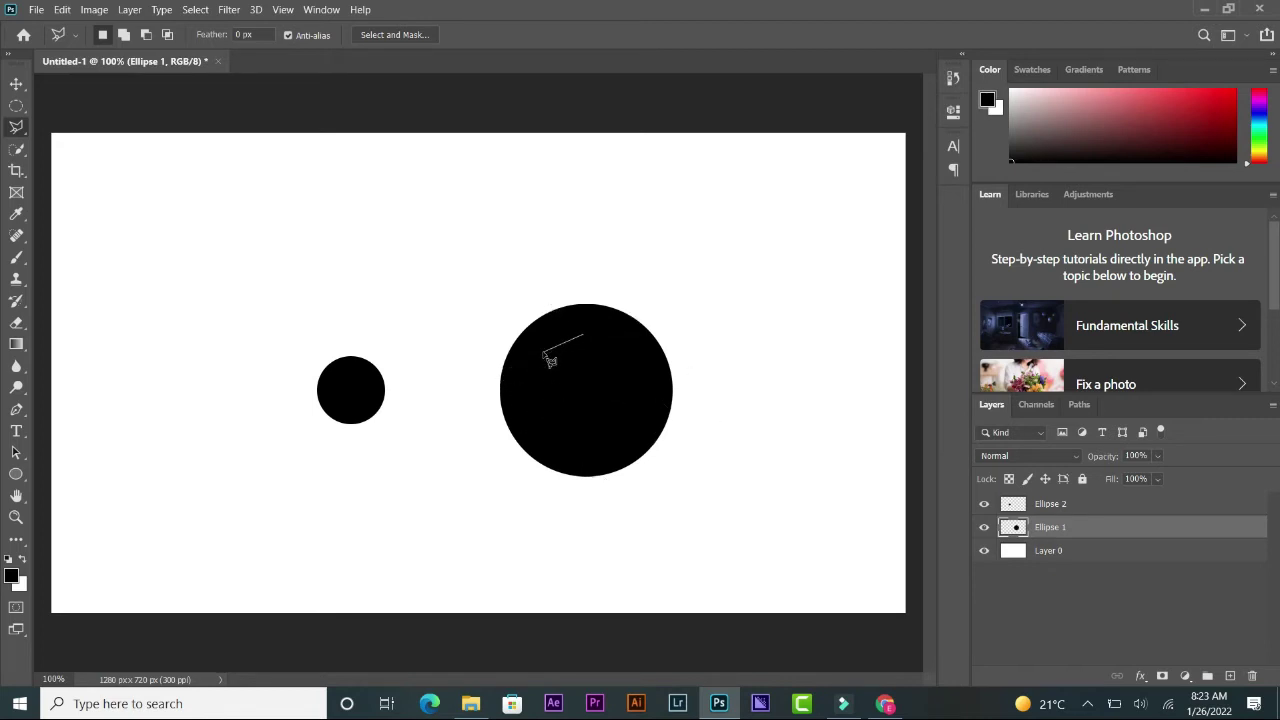
{"action": "left_click", "coordinate": [543, 352]}
{"action": "left_click", "coordinate": [522, 385]}
{"action": "left_click", "coordinate": [556, 432]}
{"action": "left_click", "coordinate": [596, 439]}
{"action": "left_click", "coordinate": [602, 402]}
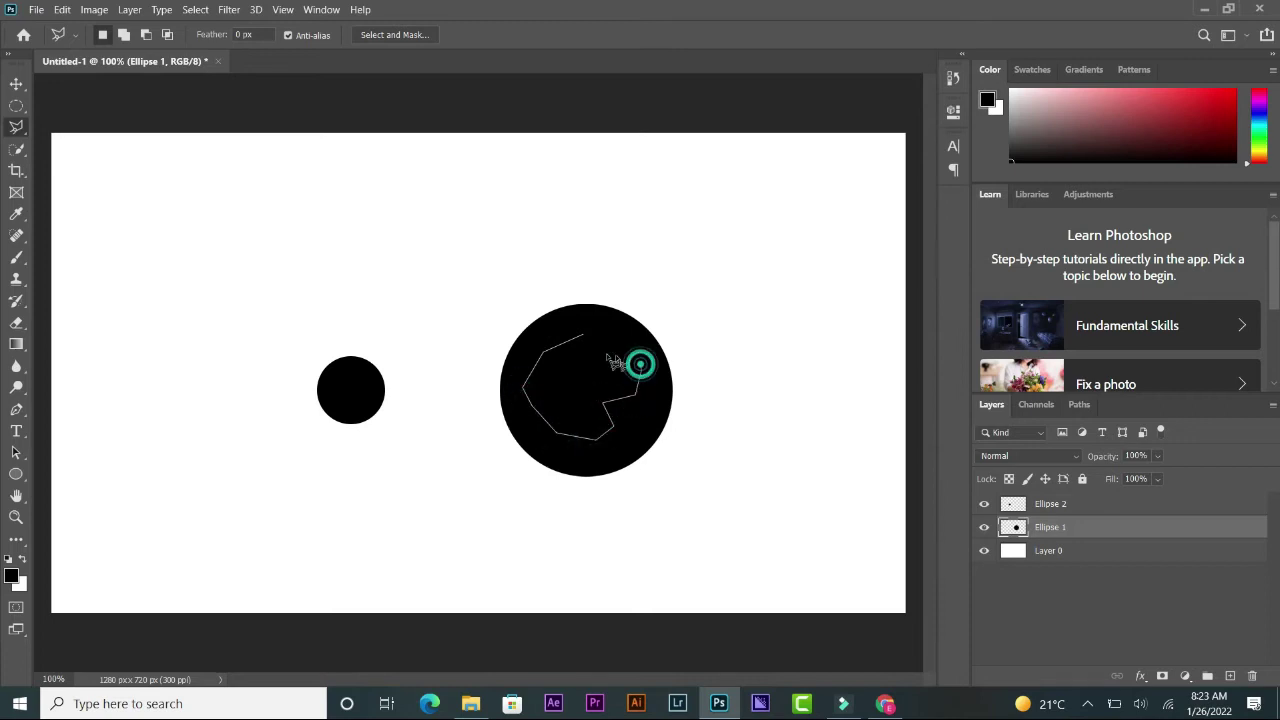
{"action": "left_click", "coordinate": [595, 337]}
Cut the polygon onto a new Layer 1 with Layer Via Cut and hide that layer
{"action": "key", "text": "Escape"}
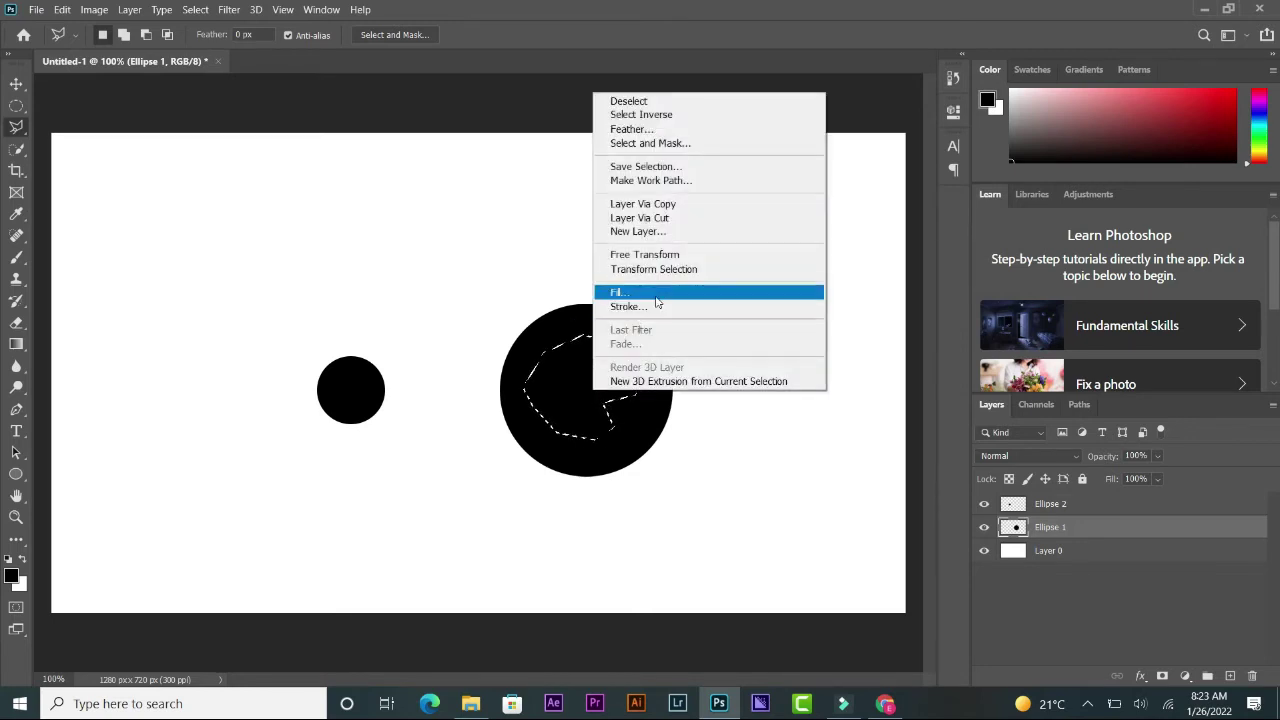
{"action": "left_click", "coordinate": [655, 217]}
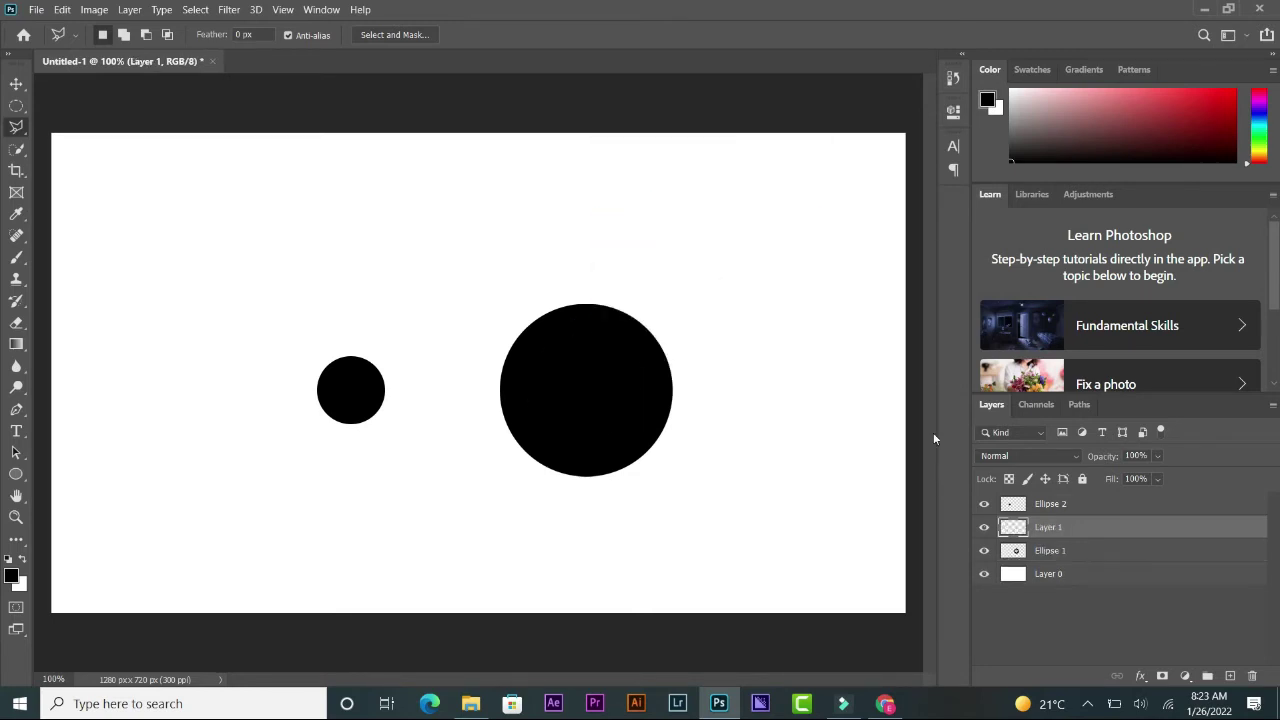
{"action": "left_click", "coordinate": [985, 529]}
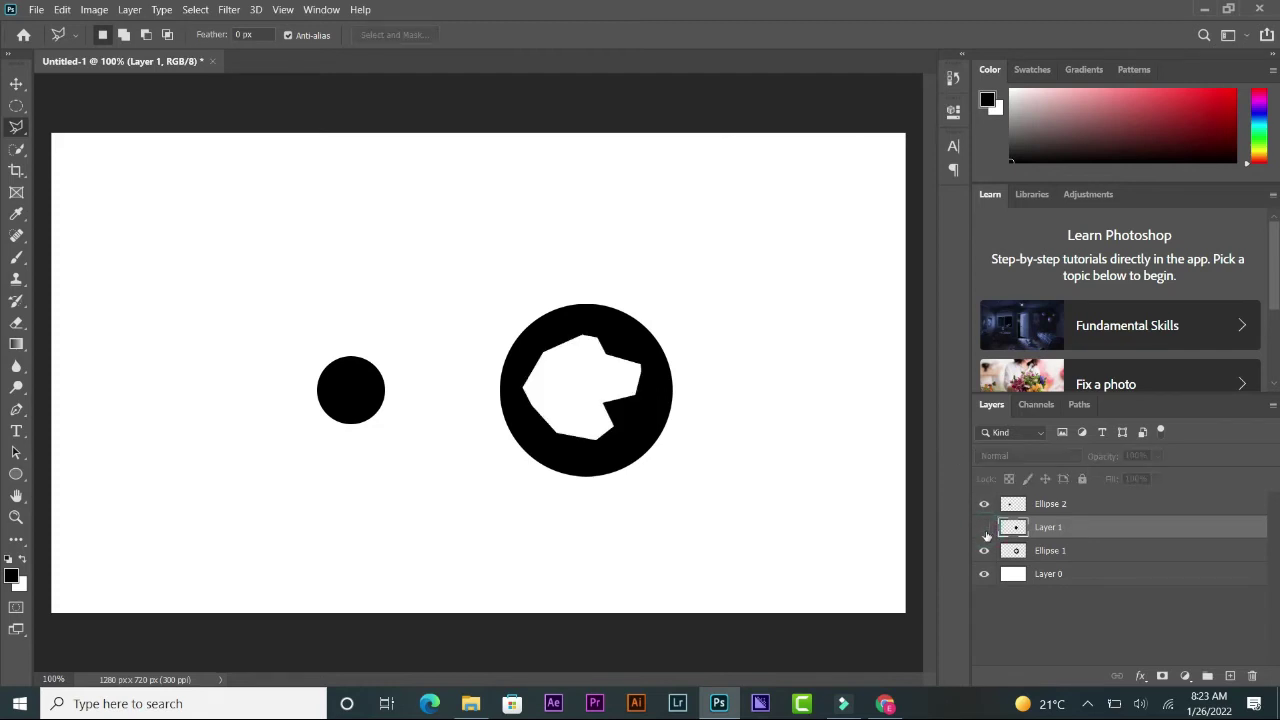
Toggle Layer 1 and Ellipse 1 visibility to inspect the cut-out piece
{"action": "left_click", "coordinate": [984, 550]}
{"action": "left_click", "coordinate": [984, 527]}
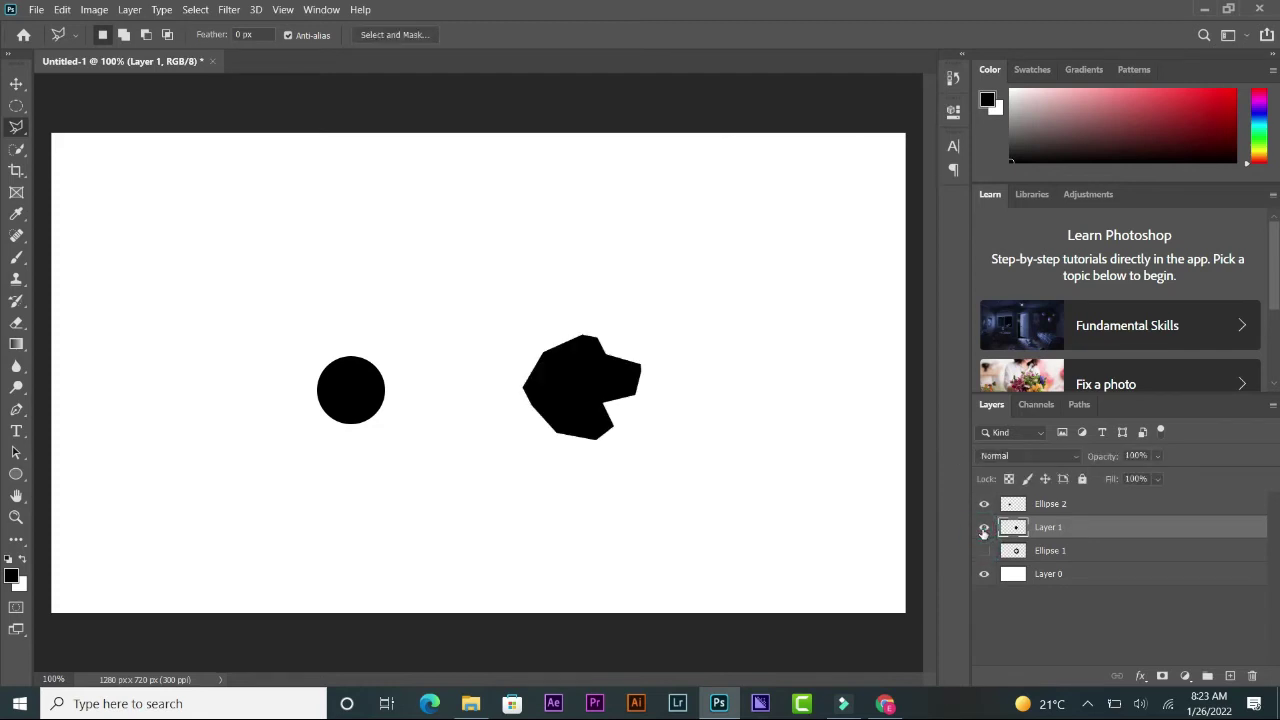
{"action": "left_click", "coordinate": [984, 529]}
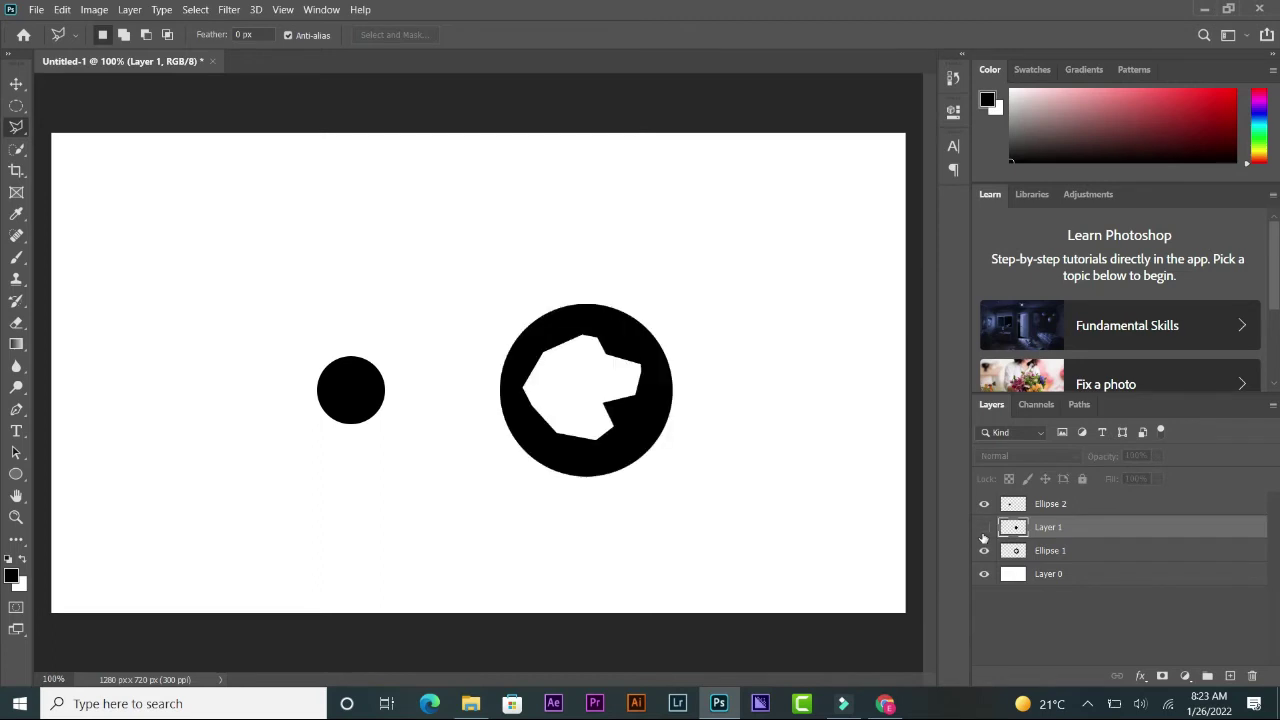
{"action": "left_click", "coordinate": [984, 527]}
Undo the Layer Via Cut with Ctrl+Z and deselect with Ctrl+D
{"action": "key", "text": "ctrl+z"}
{"action": "key", "text": "ctrl+d"}
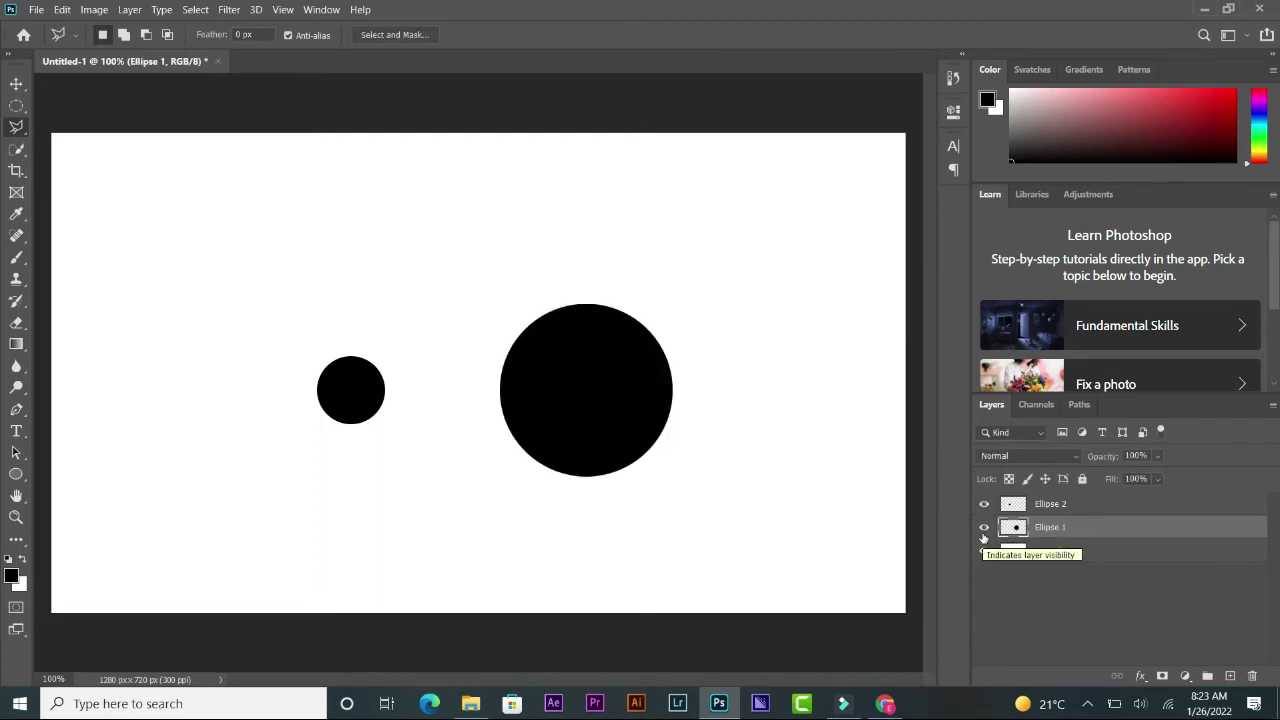
{"action": "right_click", "coordinate": [19, 131]}
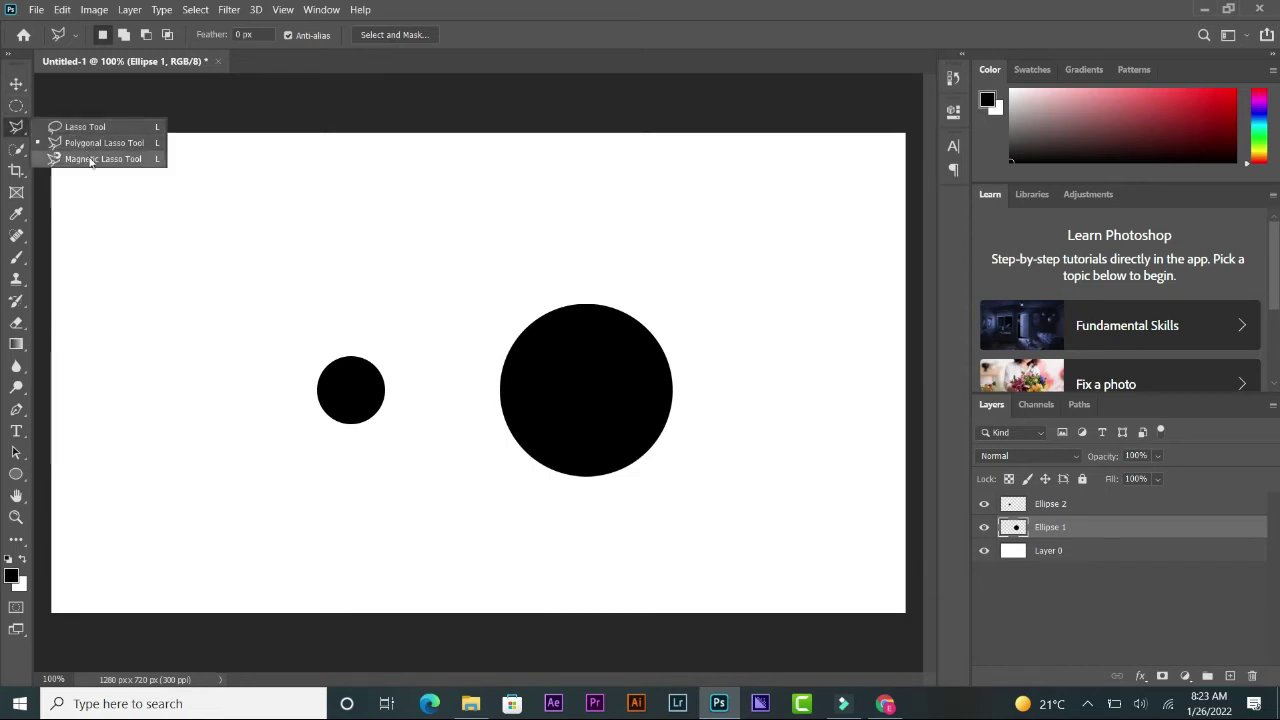
{"action": "left_click", "coordinate": [91, 161]}
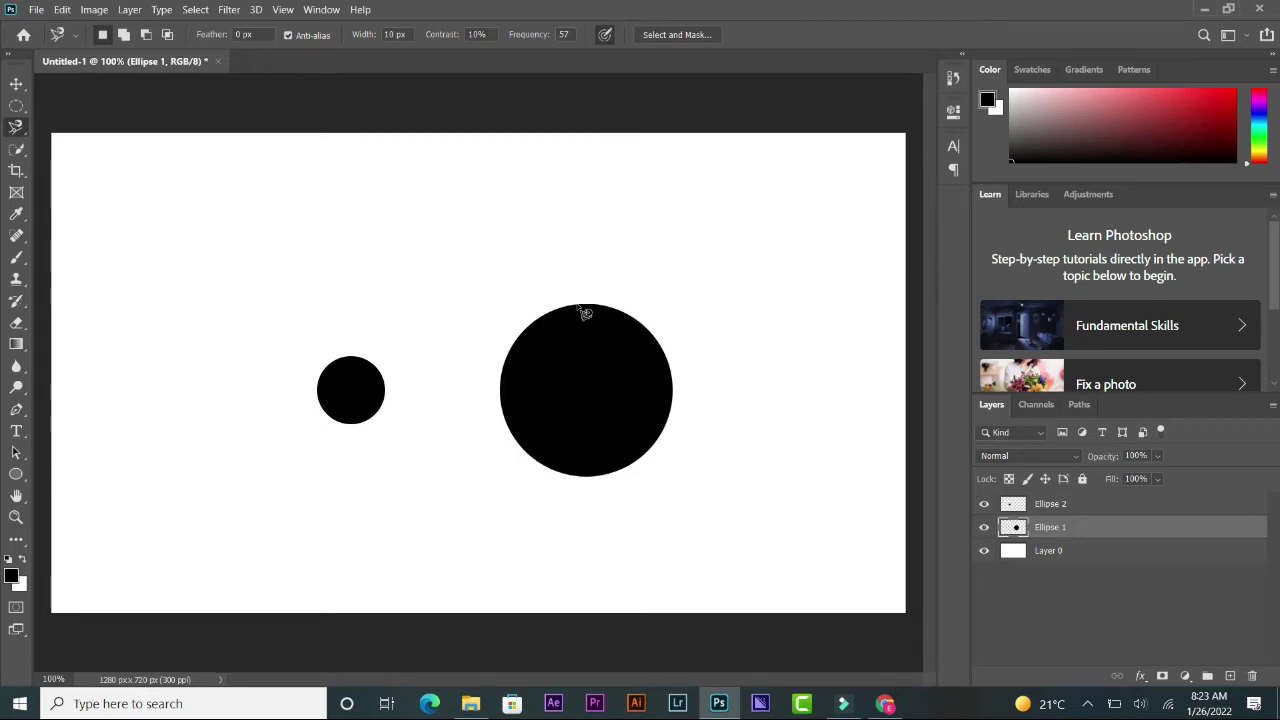
{"action": "left_click", "coordinate": [577, 302]}
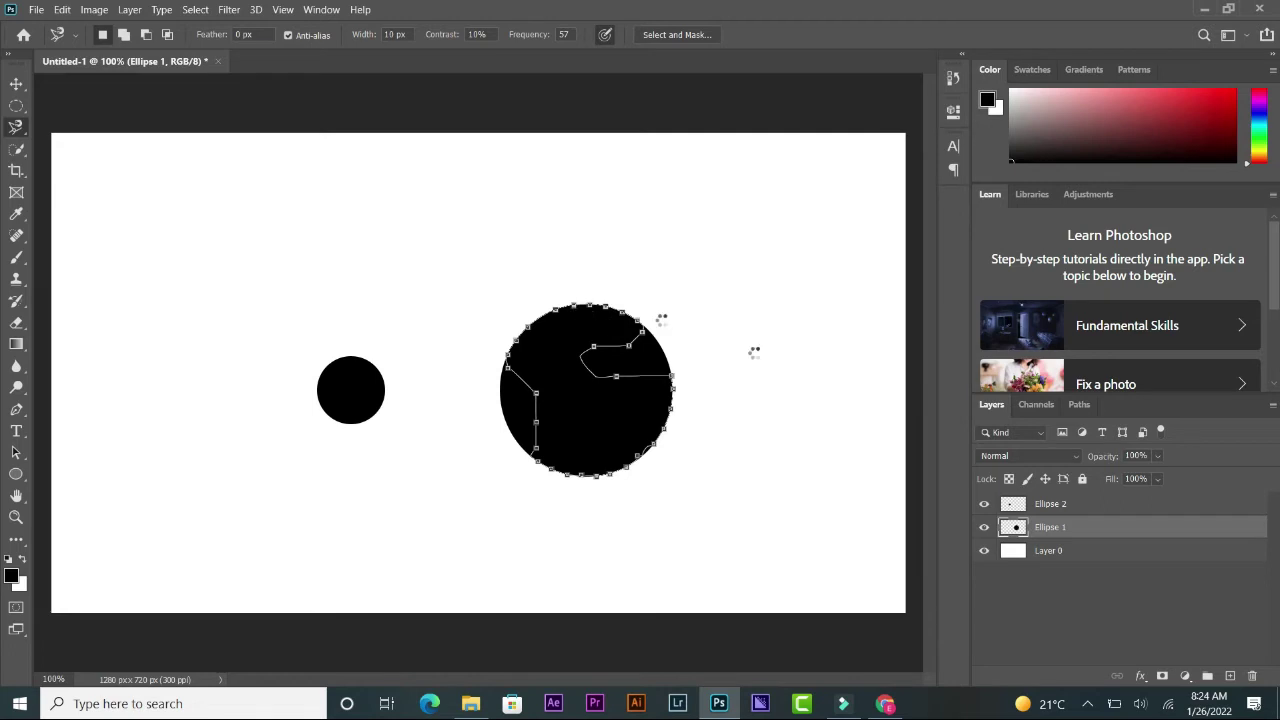
{"action": "key", "text": "Return"}
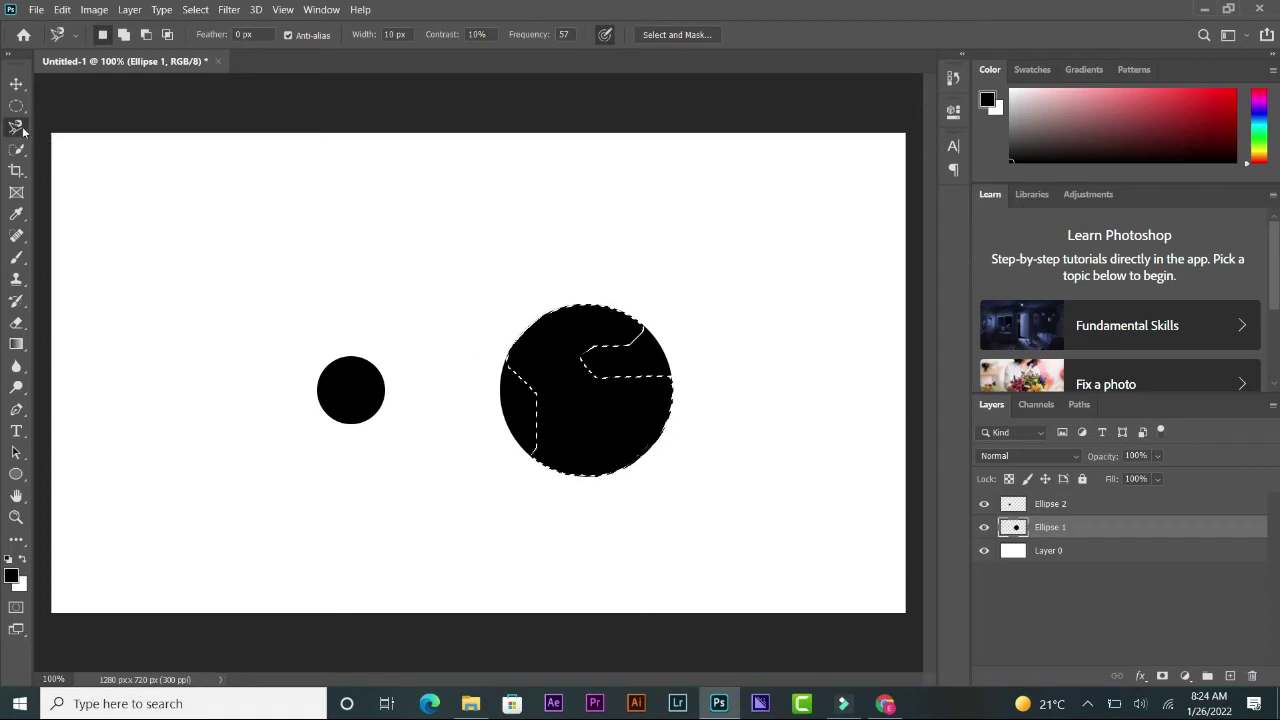
{"action": "left_click", "coordinate": [570, 388]}
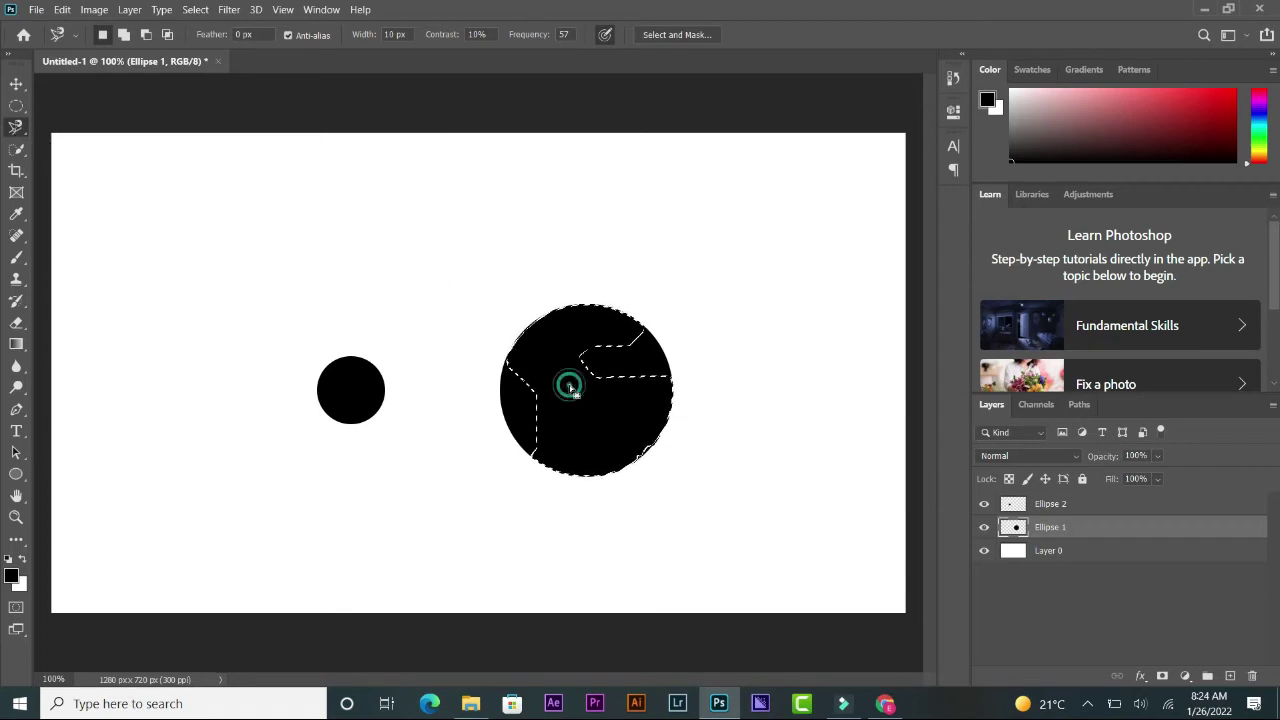
{"action": "right_click", "coordinate": [14, 126]}
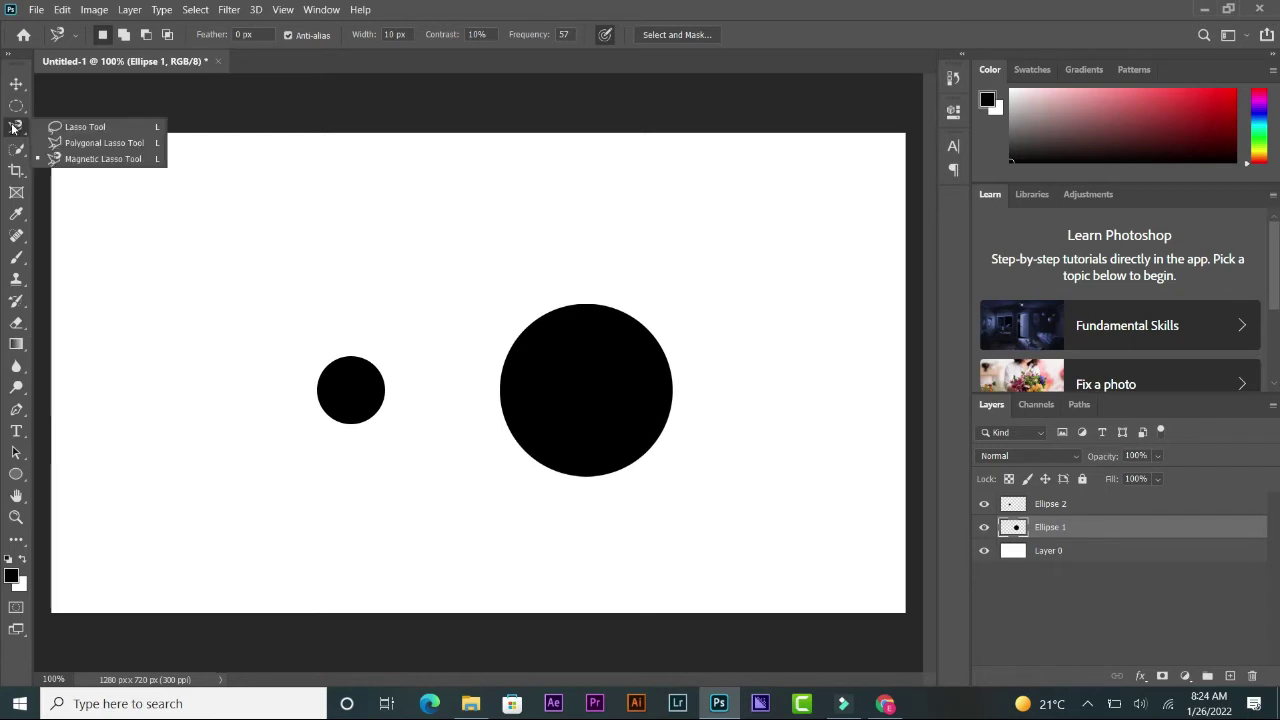
Switch from the Lasso Tool to the Object Selection Tool
{"action": "left_click", "coordinate": [62, 127]}
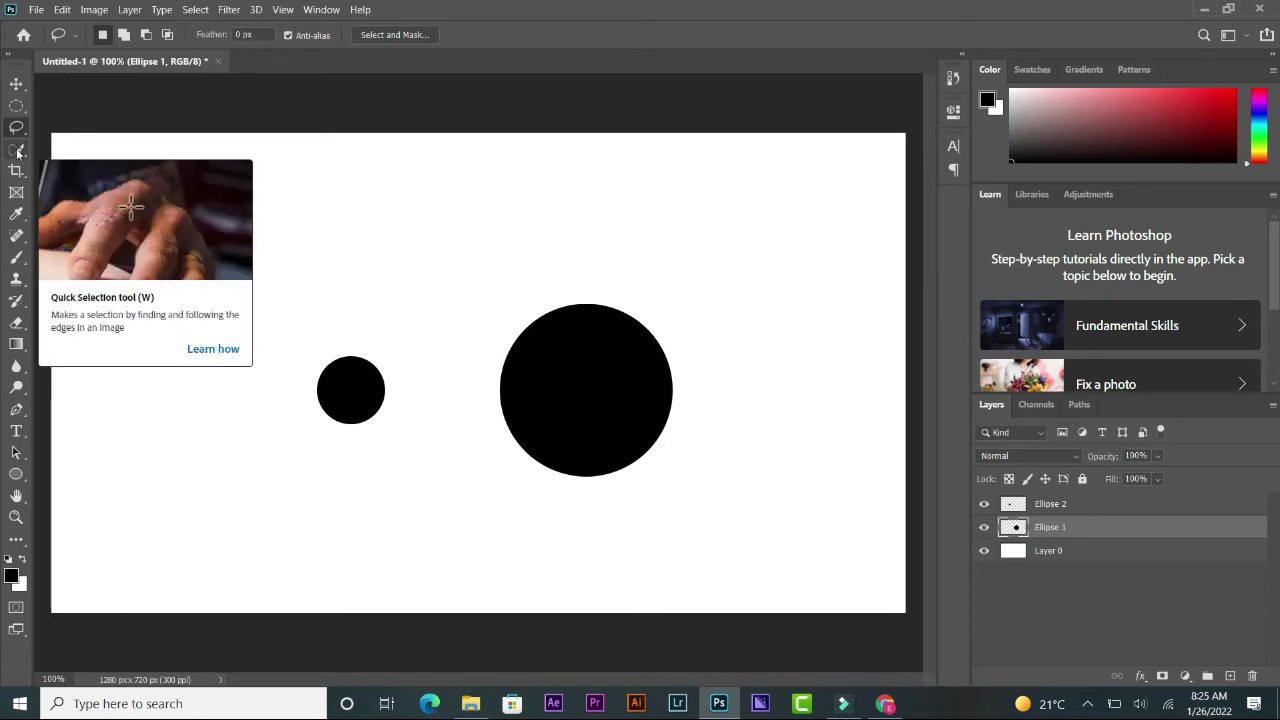
{"action": "left_click", "coordinate": [17, 150]}
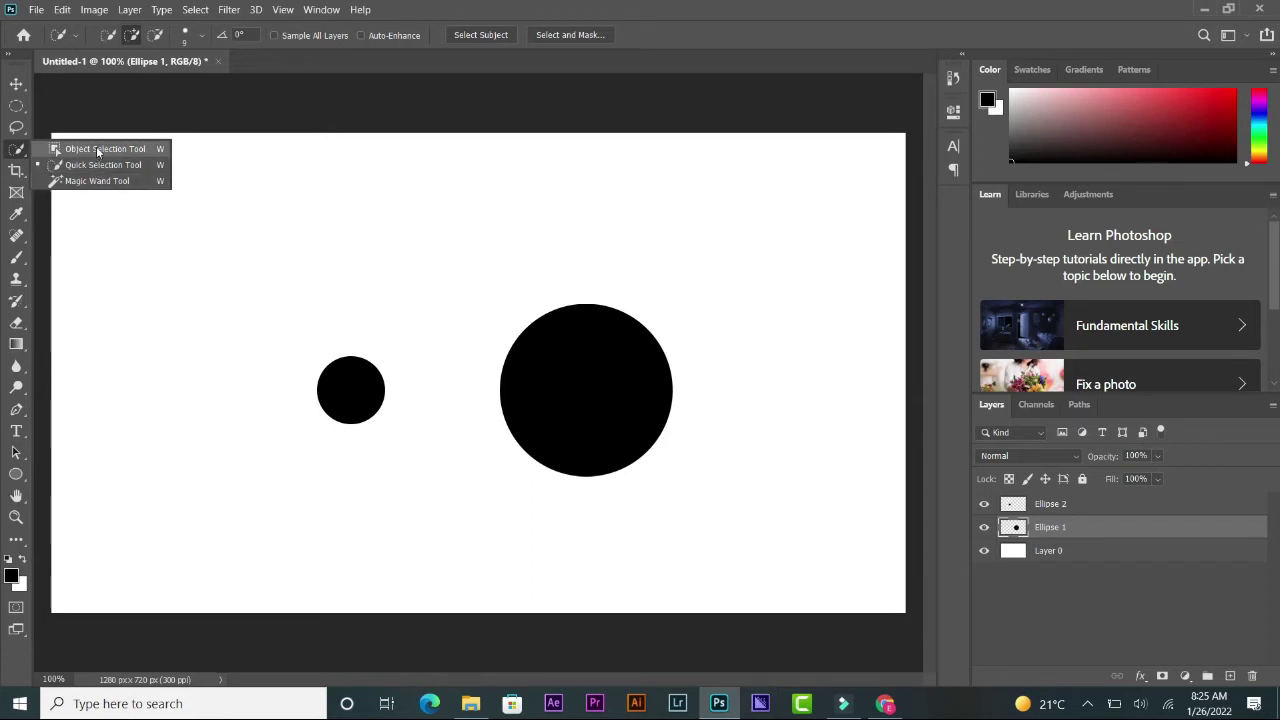
{"action": "left_click", "coordinate": [96, 148]}
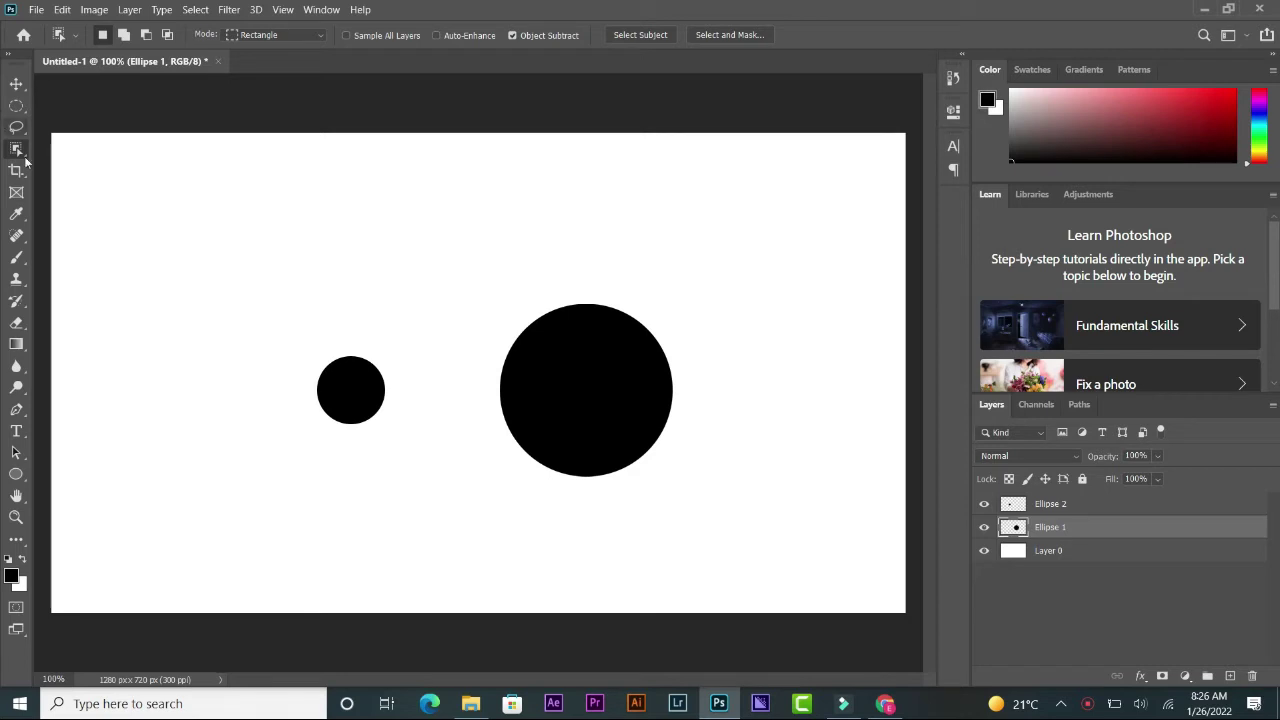
Box the empty area above the small circle, dismiss the no-object warning, and choose Quick Selection
{"action": "left_click_drag", "start_coordinate": [227, 190], "coordinate": [376, 272]}
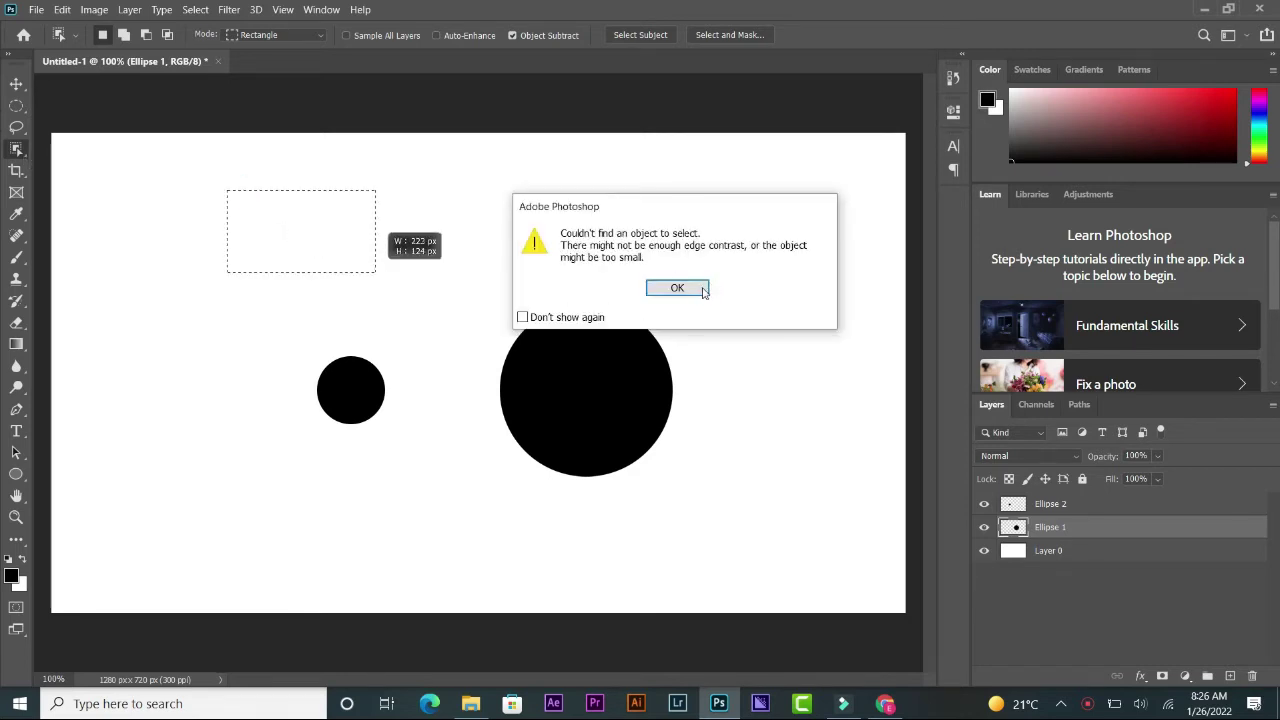
{"action": "left_click", "coordinate": [710, 287]}
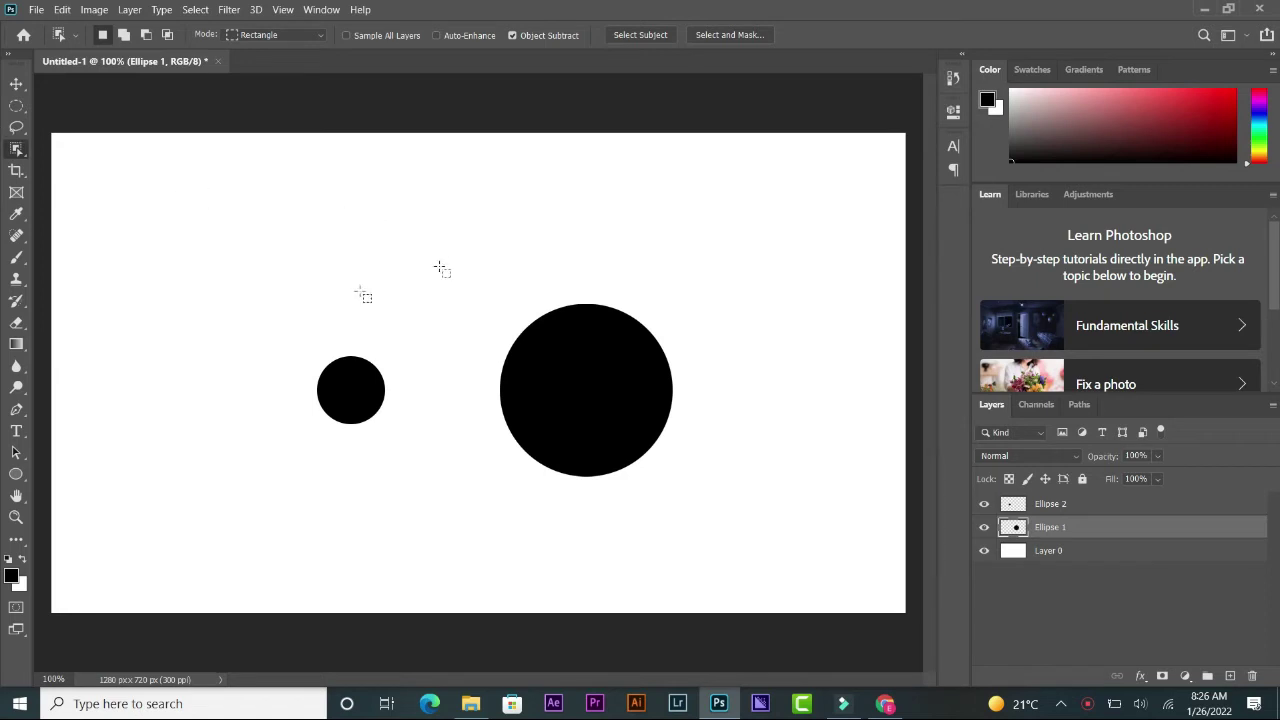
{"action": "right_click", "coordinate": [16, 149]}
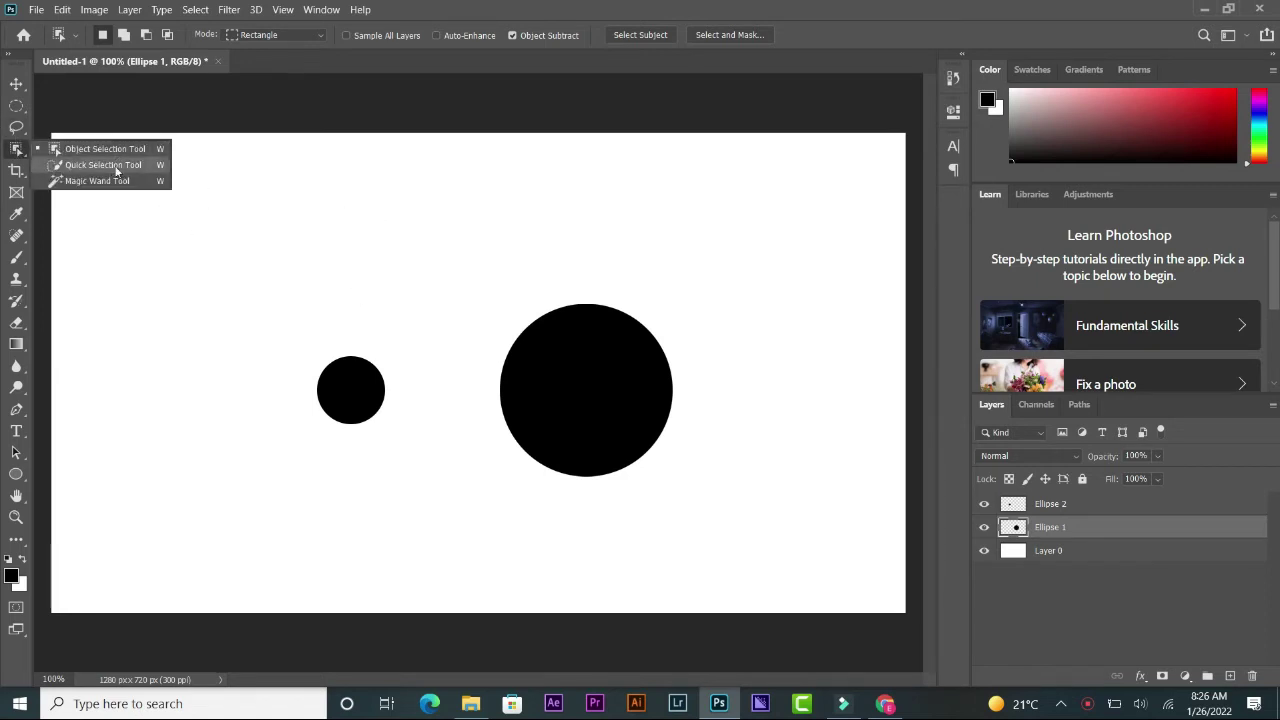
{"action": "left_click", "coordinate": [103, 165]}
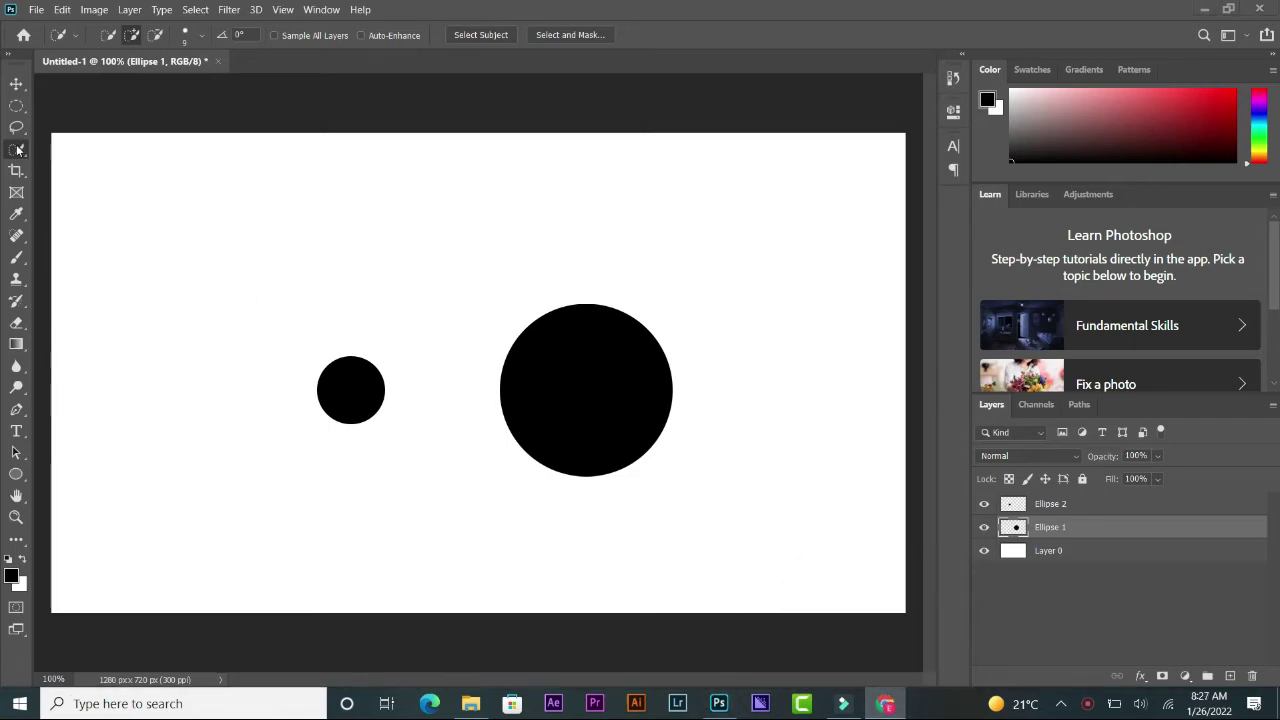
In Chrome, open a new tab and run a Google Images search for 'vector'
{"action": "left_click", "coordinate": [886, 705]}
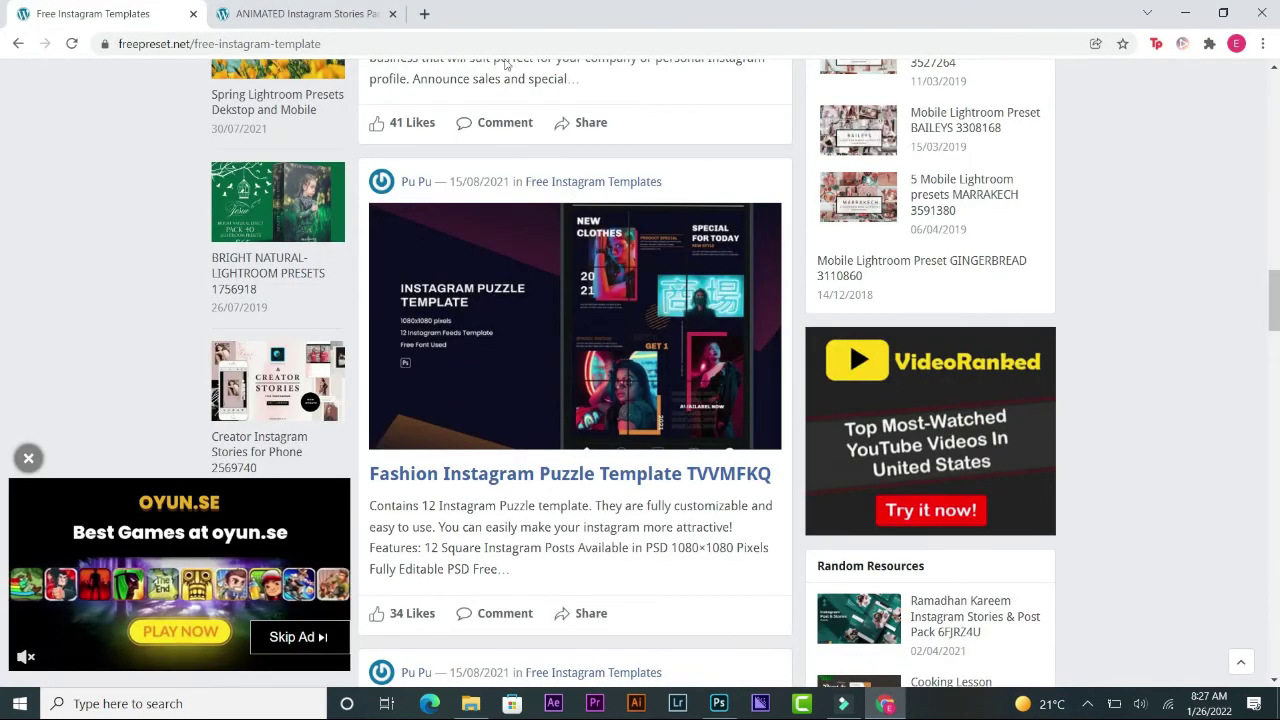
{"action": "left_click", "coordinate": [427, 15]}
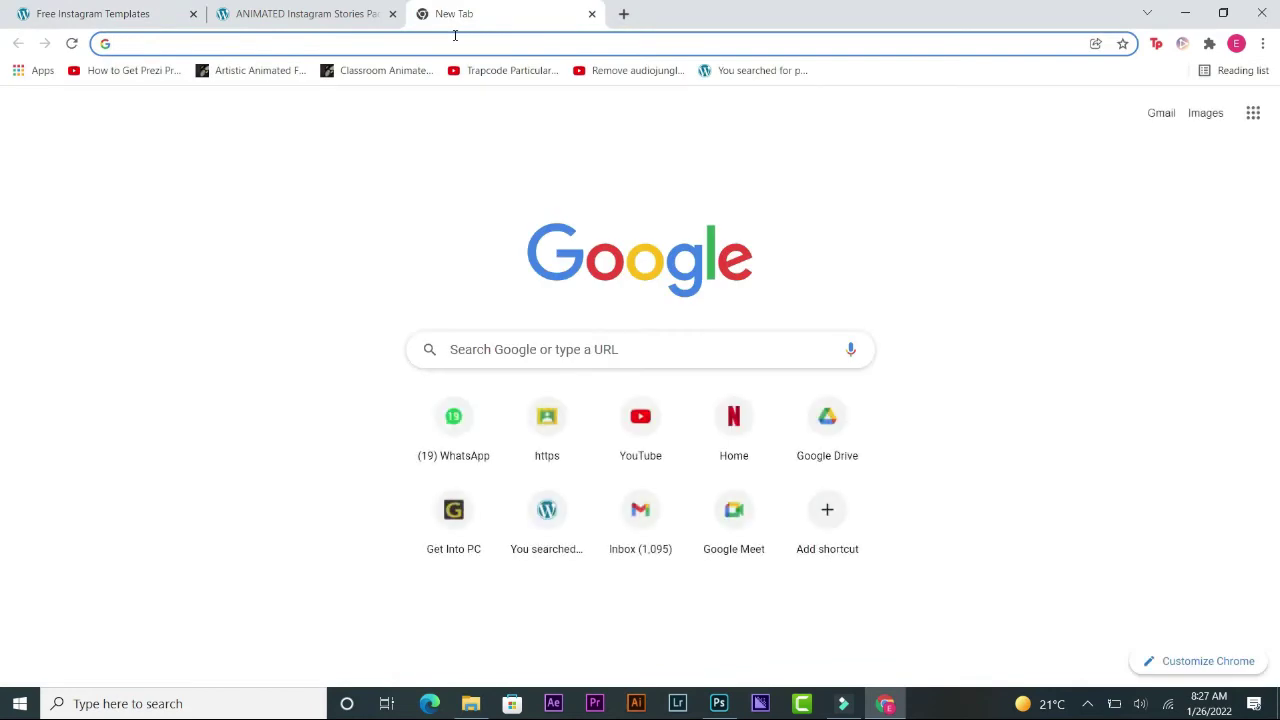
{"action": "left_click", "coordinate": [454, 38]}
{"action": "type", "text": "v"}
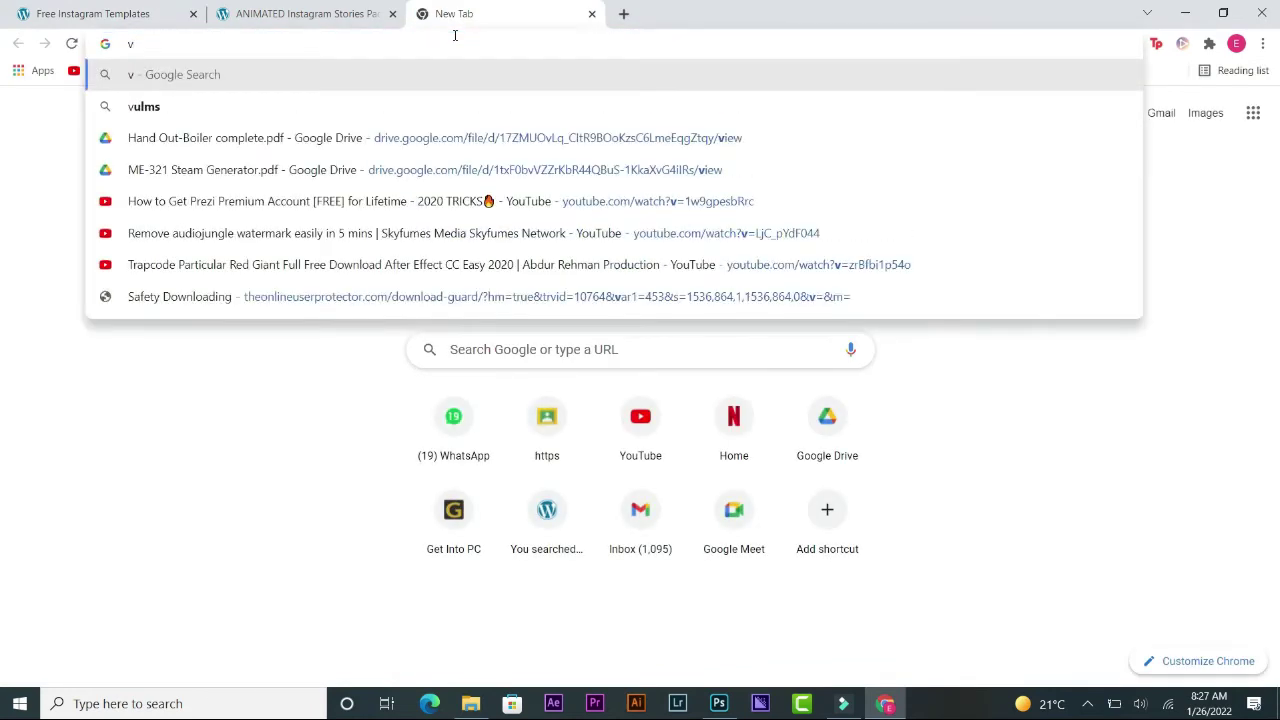
{"action": "type", "text": "ector"}
{"action": "key", "text": "Return"}
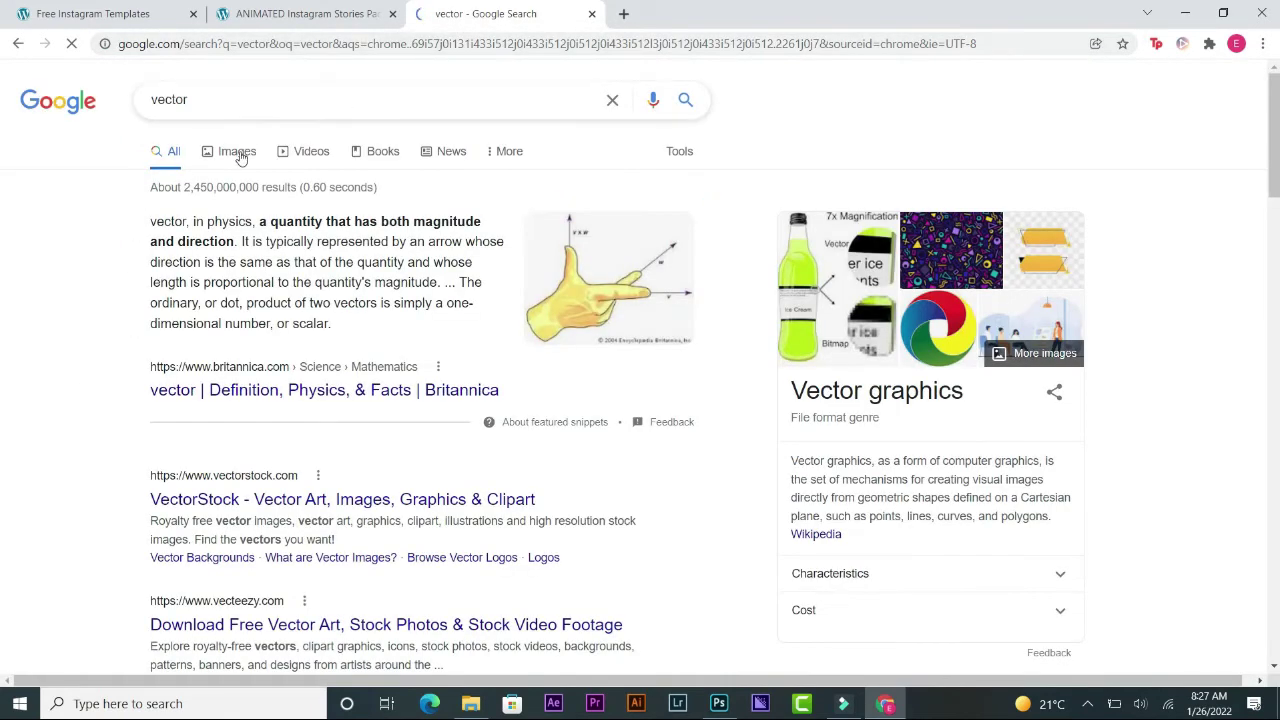
{"action": "left_click", "coordinate": [238, 152]}
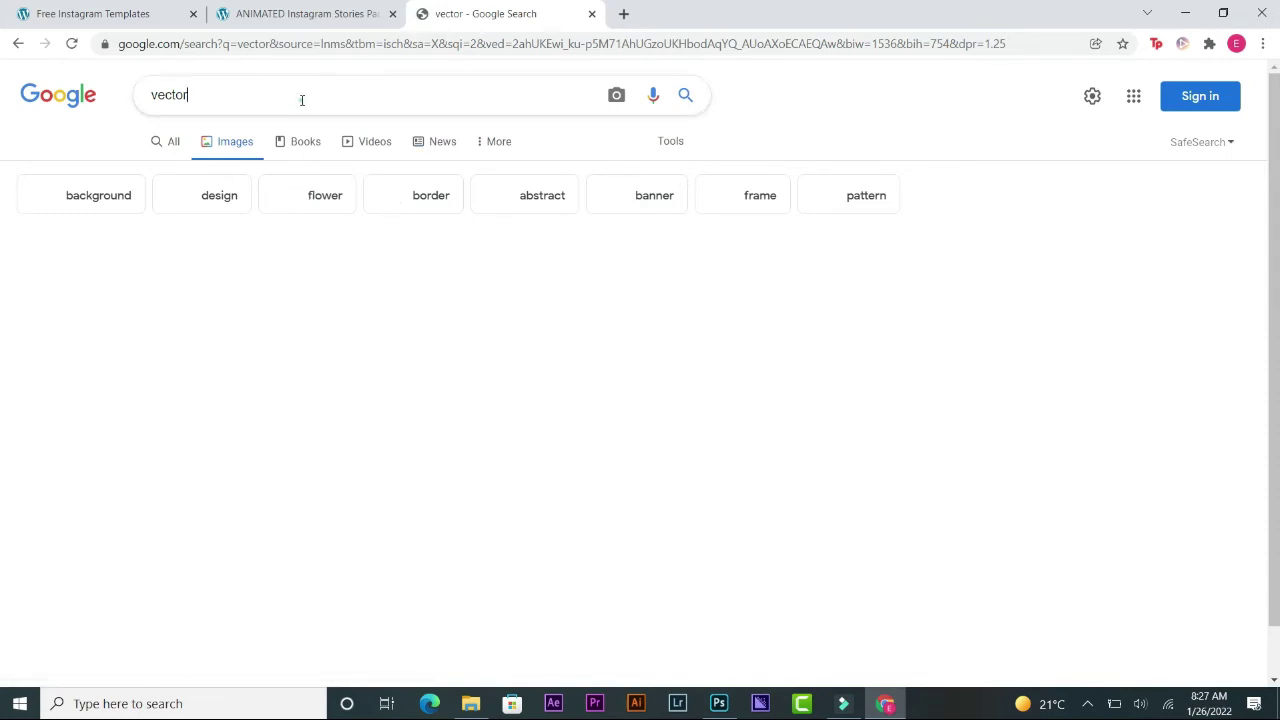
{"action": "key", "text": "Return"}
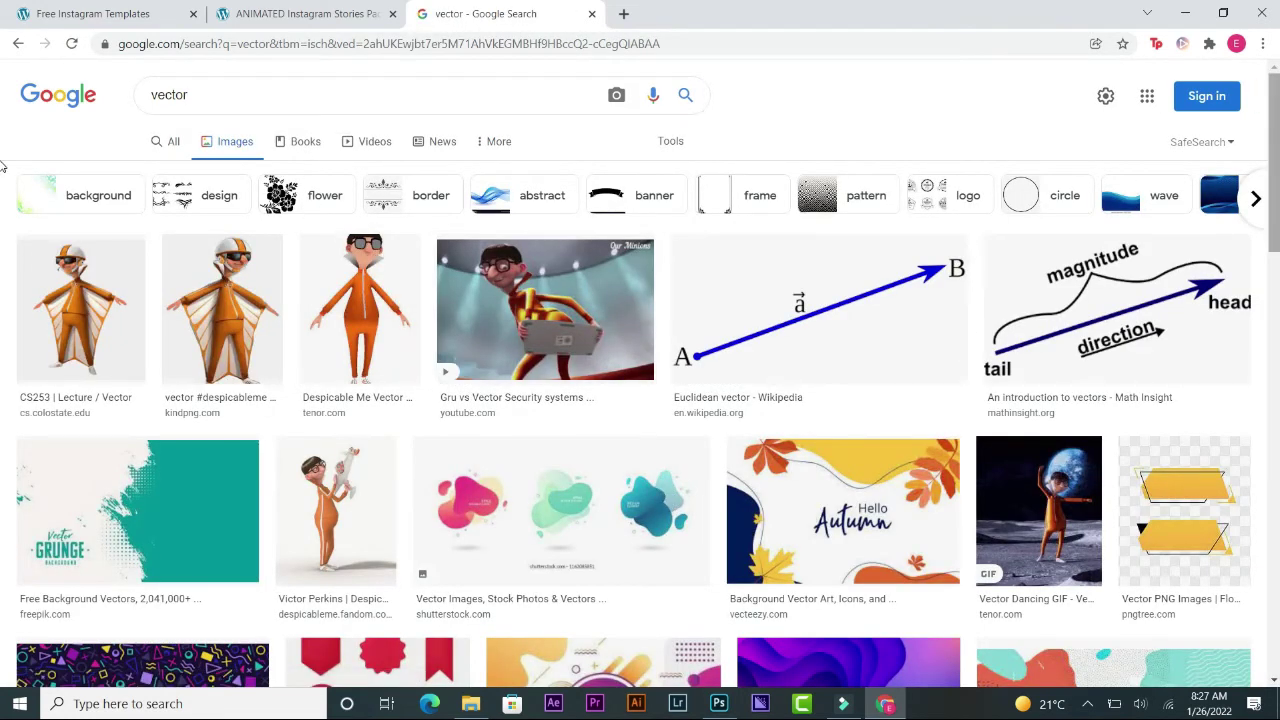
{"action": "scroll", "coordinate": [2, 165], "scroll_direction": "down", "scroll_amount": 5}
{"action": "scroll", "coordinate": [1218, 131], "scroll_direction": "up", "scroll_amount": 5}
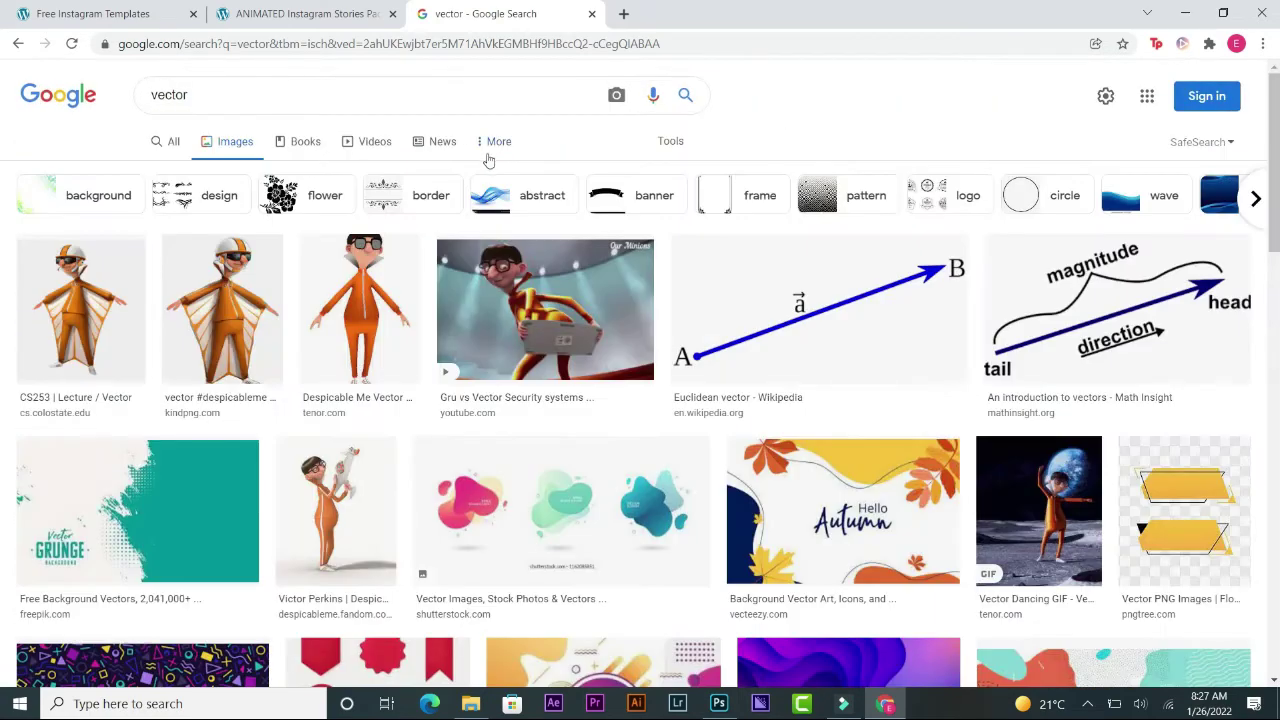
Refine the search to 'vector flower' and save the colourful flower image to Downloads
{"action": "left_click", "coordinate": [362, 108]}
{"action": "type", "text": "tlo"}
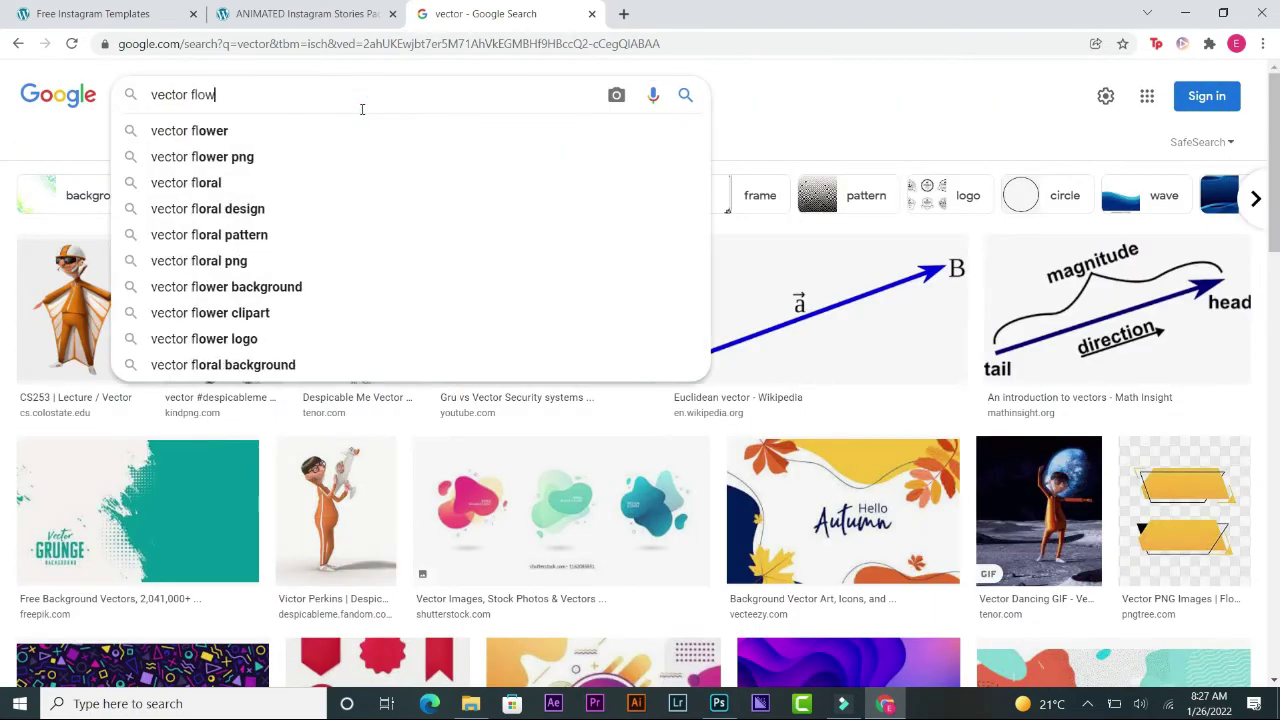
{"action": "type", "text": "wer"}
{"action": "key", "text": "Return"}
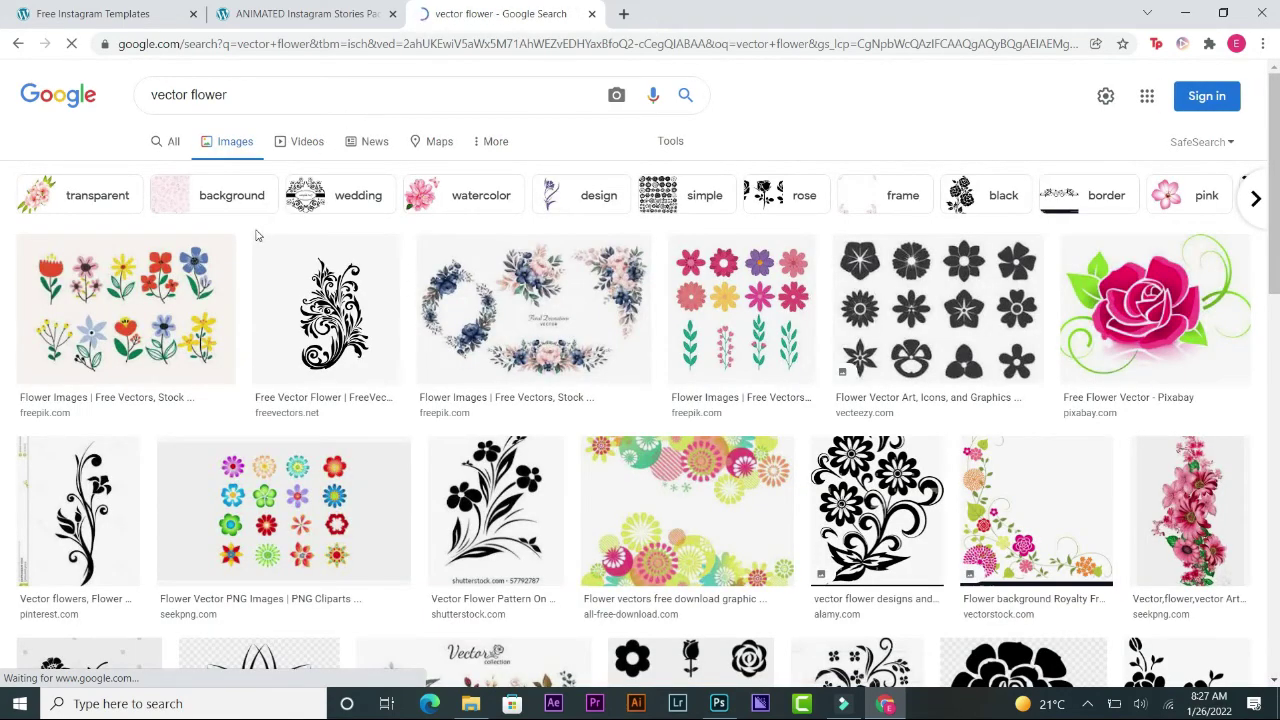
{"action": "left_click", "coordinate": [383, 523]}
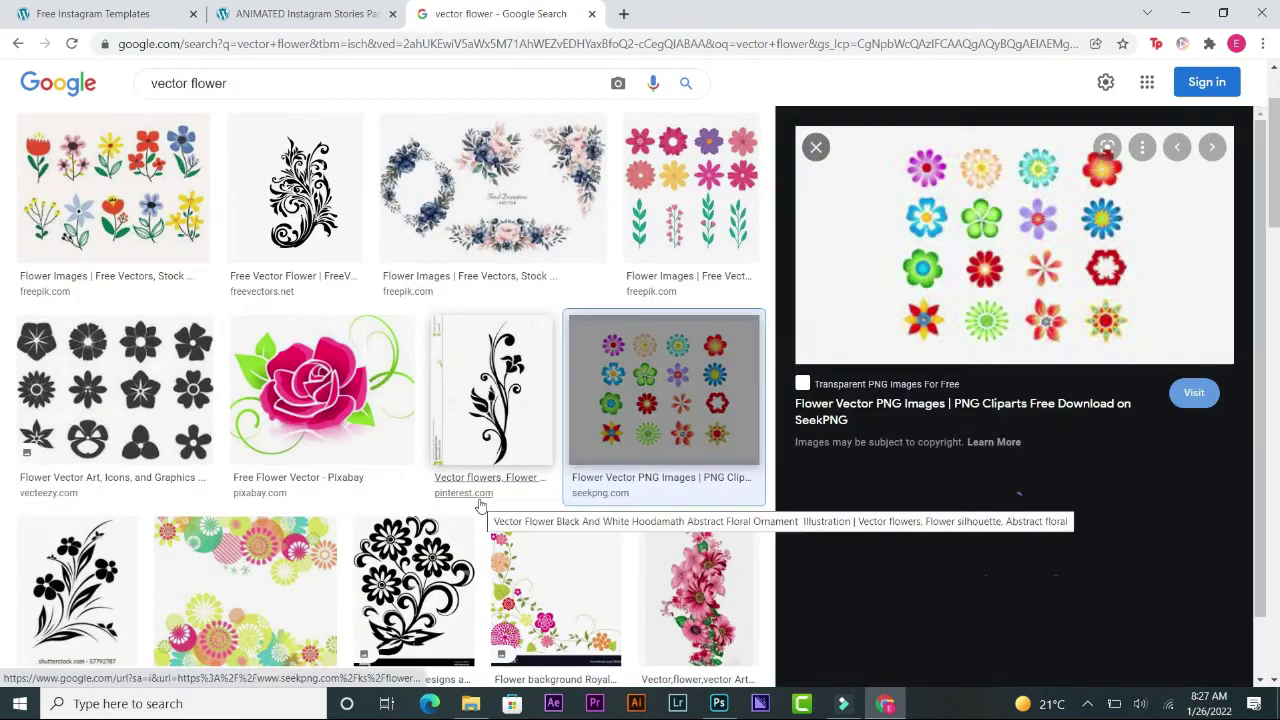
{"action": "right_click", "coordinate": [998, 277]}
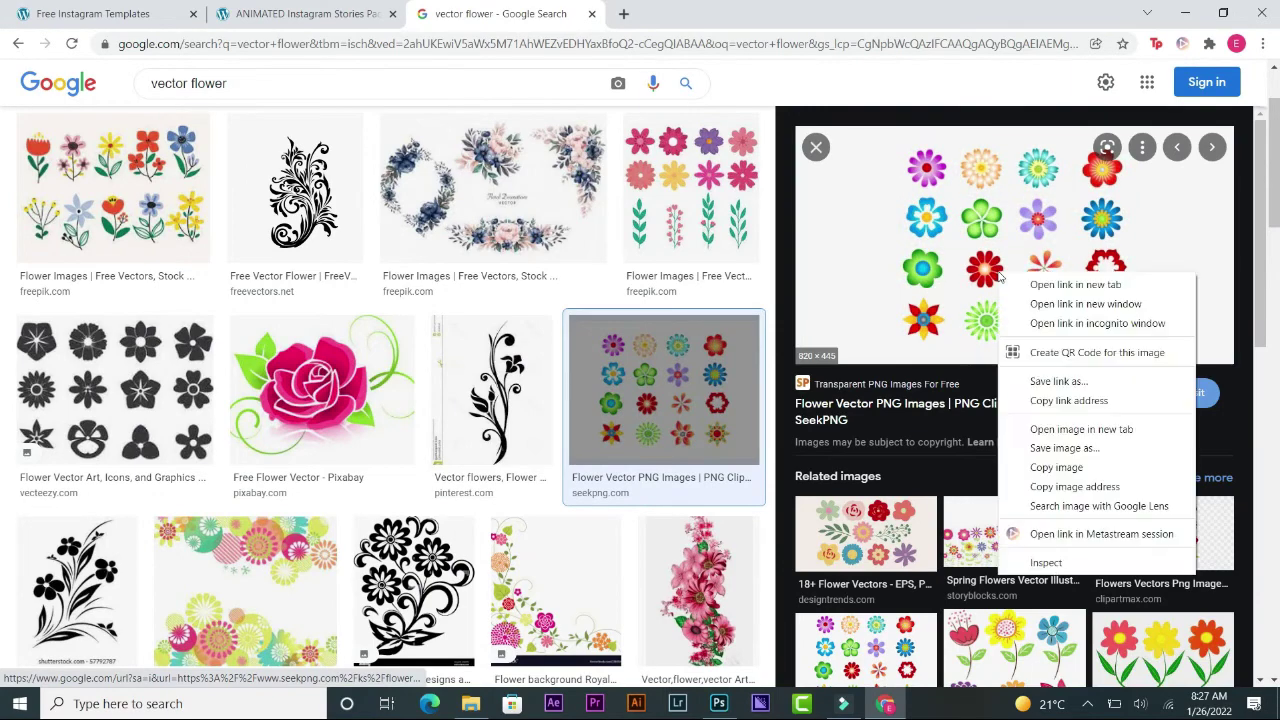
{"action": "left_click", "coordinate": [1116, 450]}
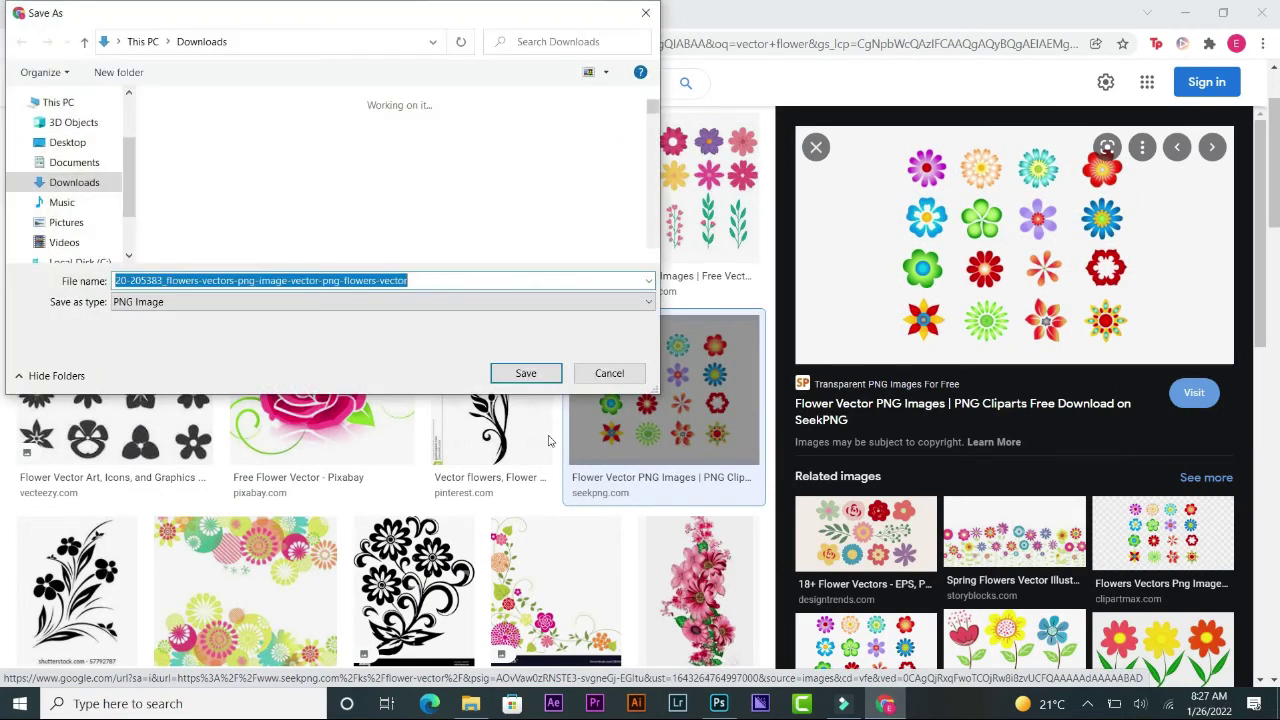
{"action": "key", "text": "Return"}
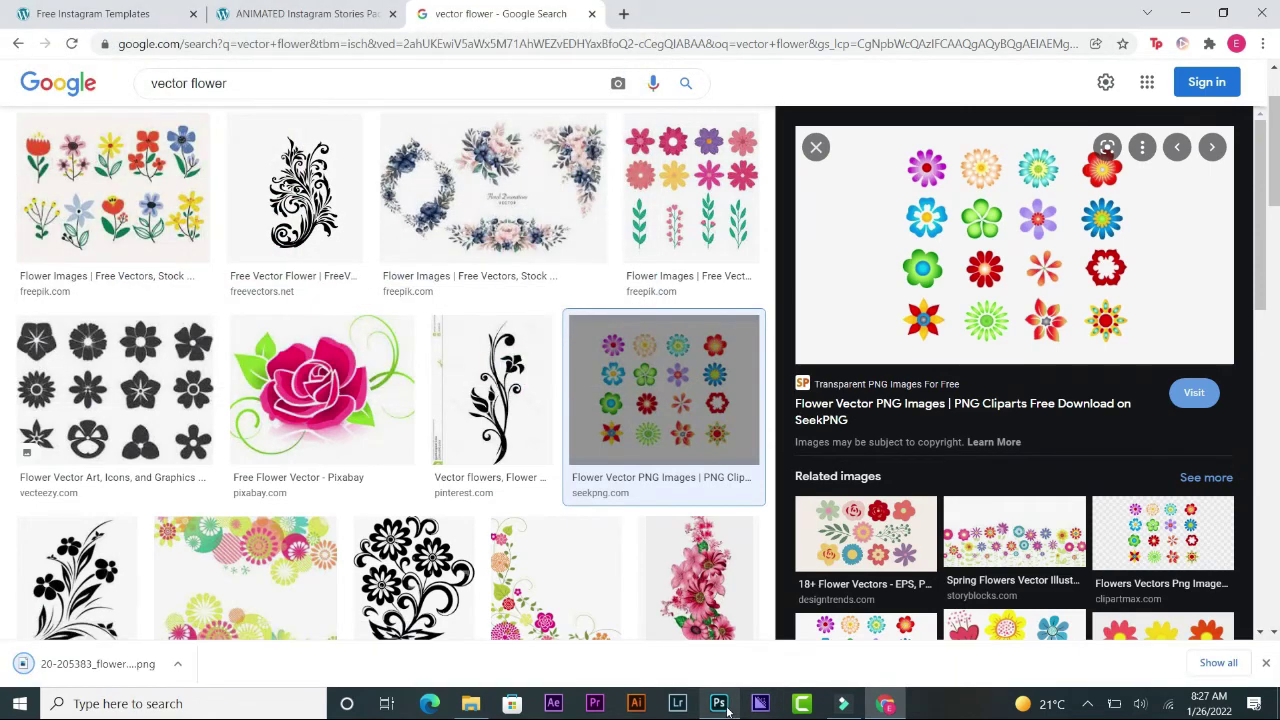
{"action": "left_click", "coordinate": [720, 705]}
Open the downloaded flower PNG as a separate document via File > Open
{"action": "left_click", "coordinate": [40, 10]}
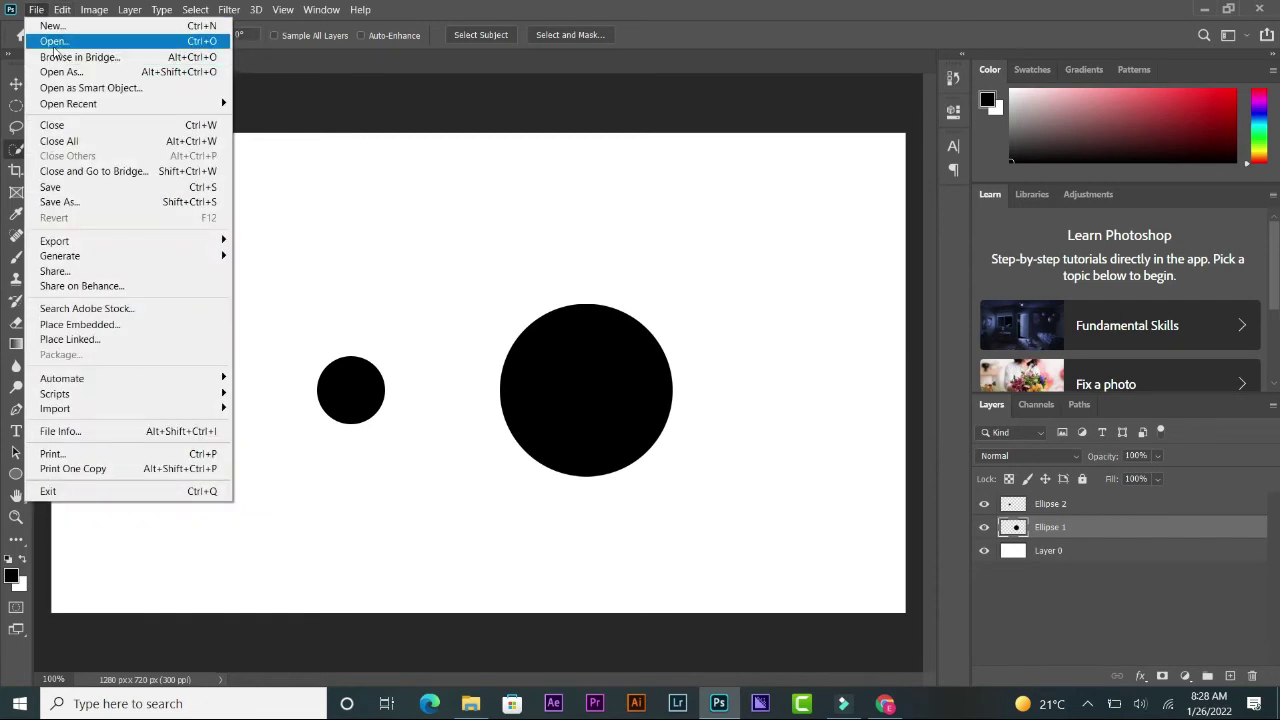
{"action": "left_click", "coordinate": [55, 41]}
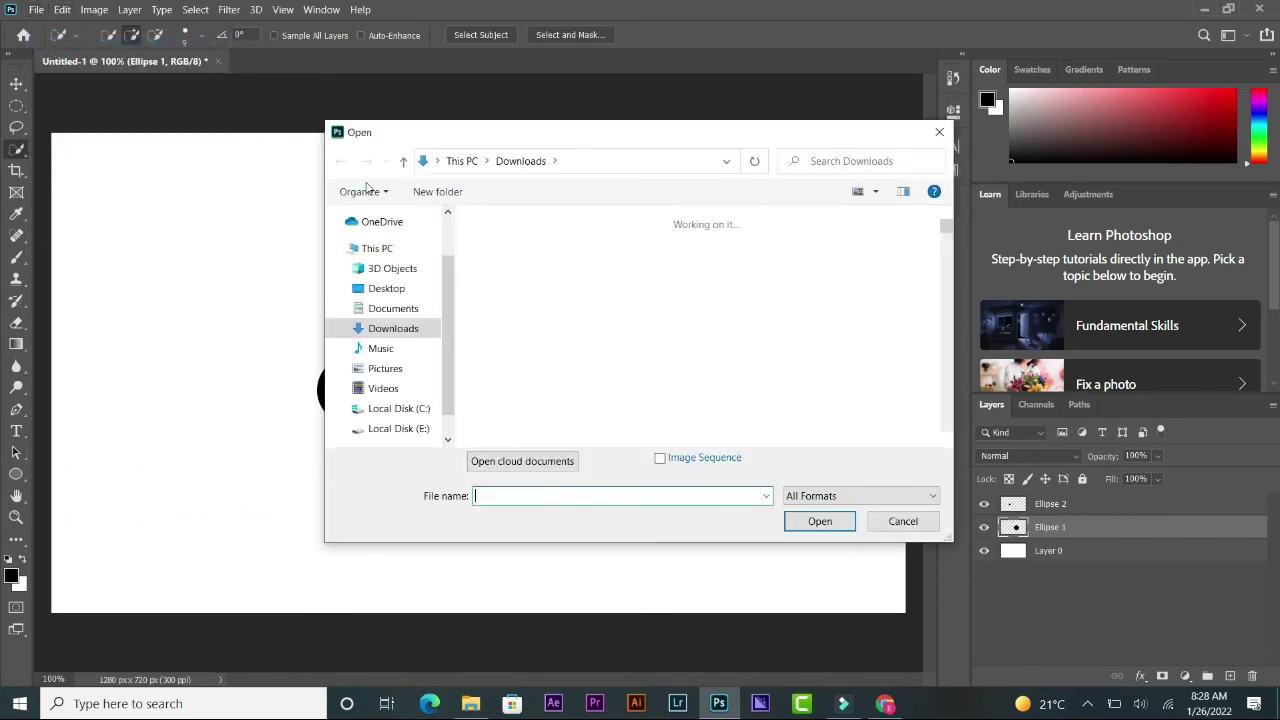
{"action": "left_click", "coordinate": [570, 360]}
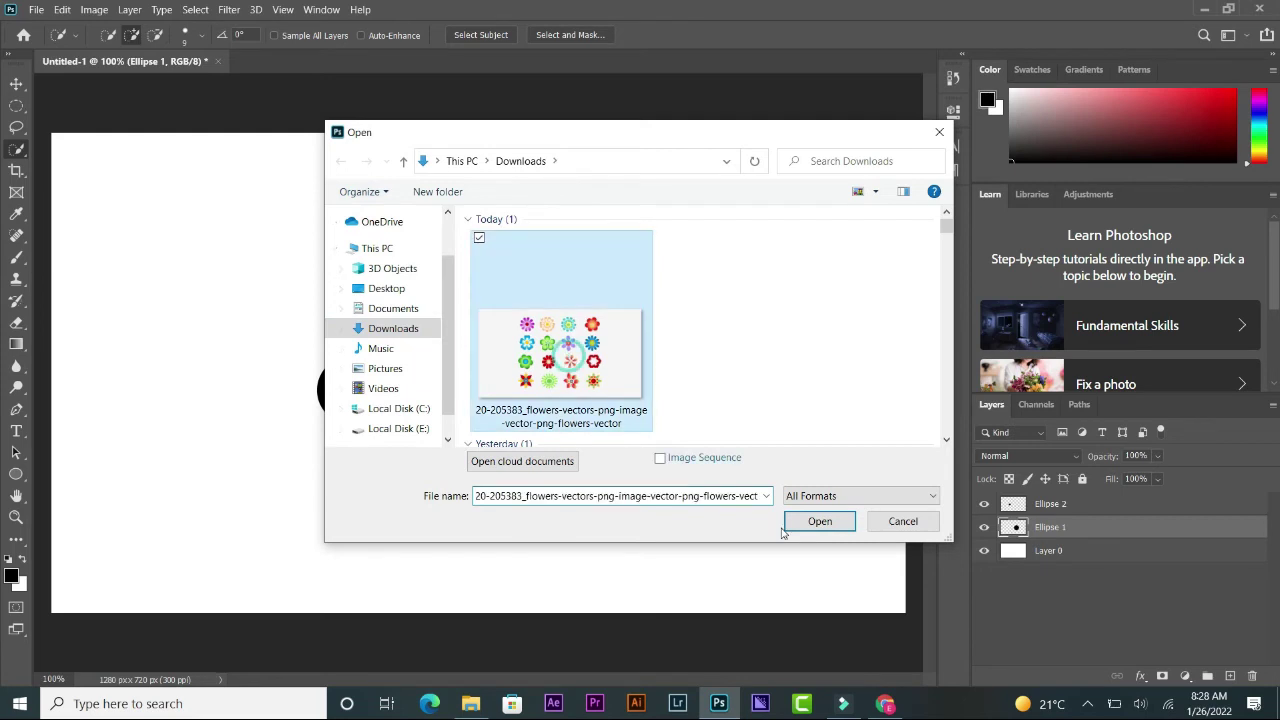
{"action": "left_click", "coordinate": [811, 522]}
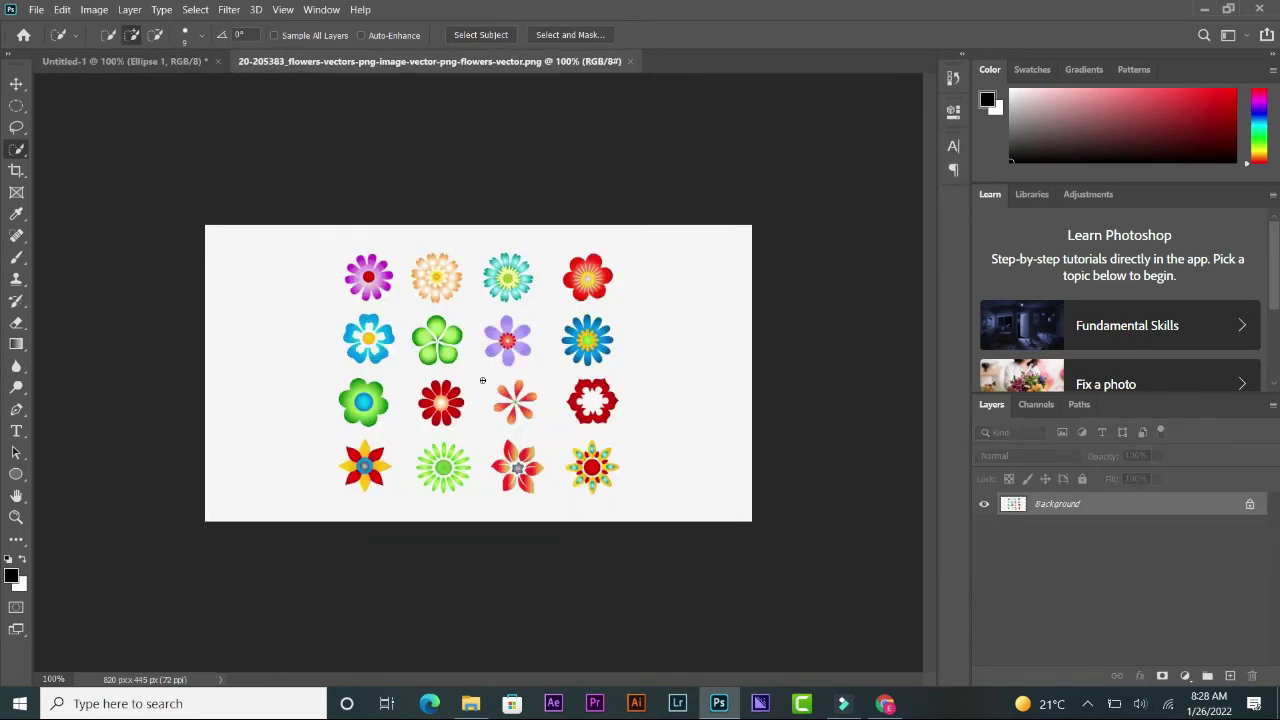
Drag the flowers into the circles document, close the PNG, and delete the flower layer
{"action": "left_click", "coordinate": [16, 84]}
{"action": "mouse_move", "coordinate": [206, 132]}
{"action": "left_mouse_down"}
{"action": "mouse_move", "coordinate": [428, 288]}
{"action": "mouse_move", "coordinate": [452, 393]}
{"action": "left_mouse_up"}
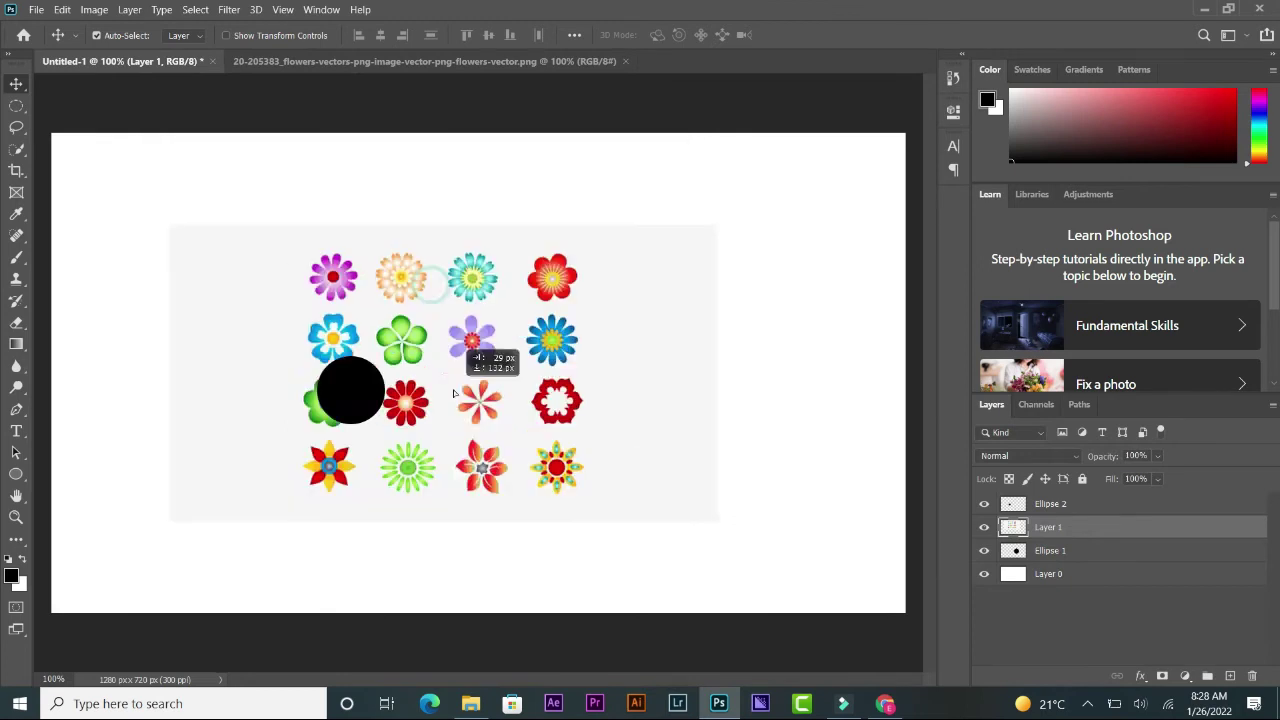
{"action": "left_click", "coordinate": [625, 61]}
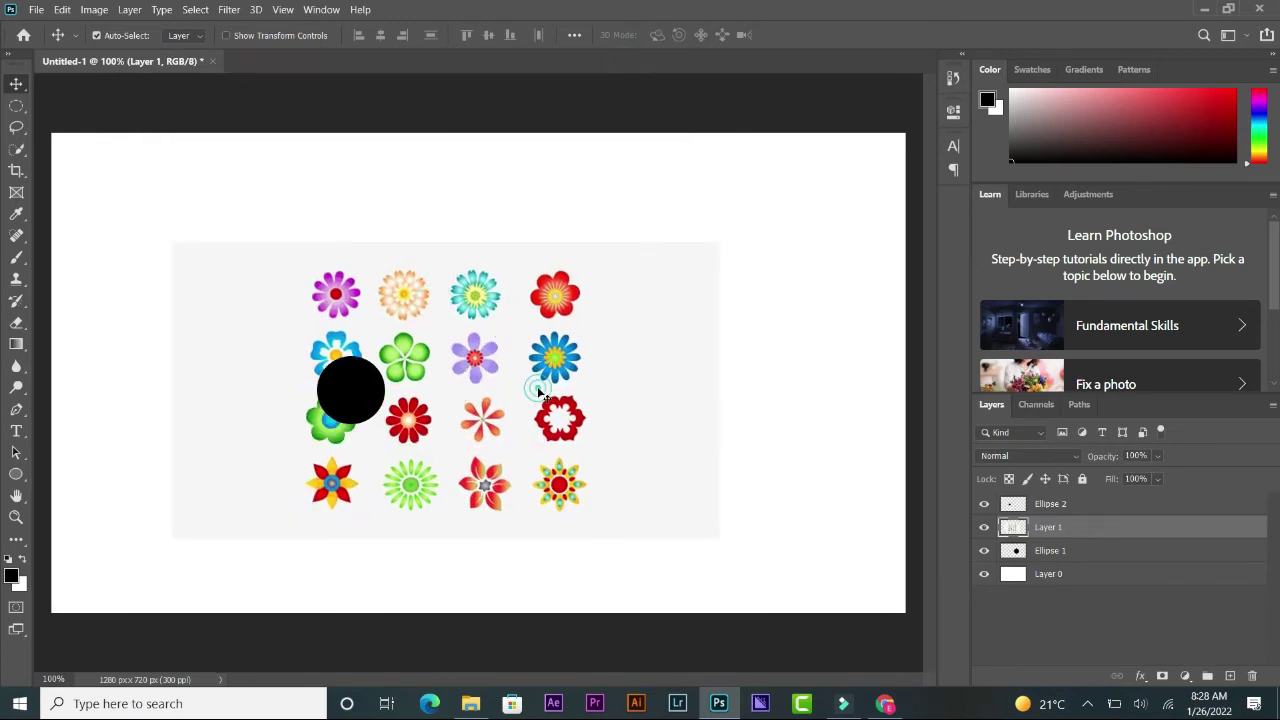
{"action": "key", "text": "Delete"}
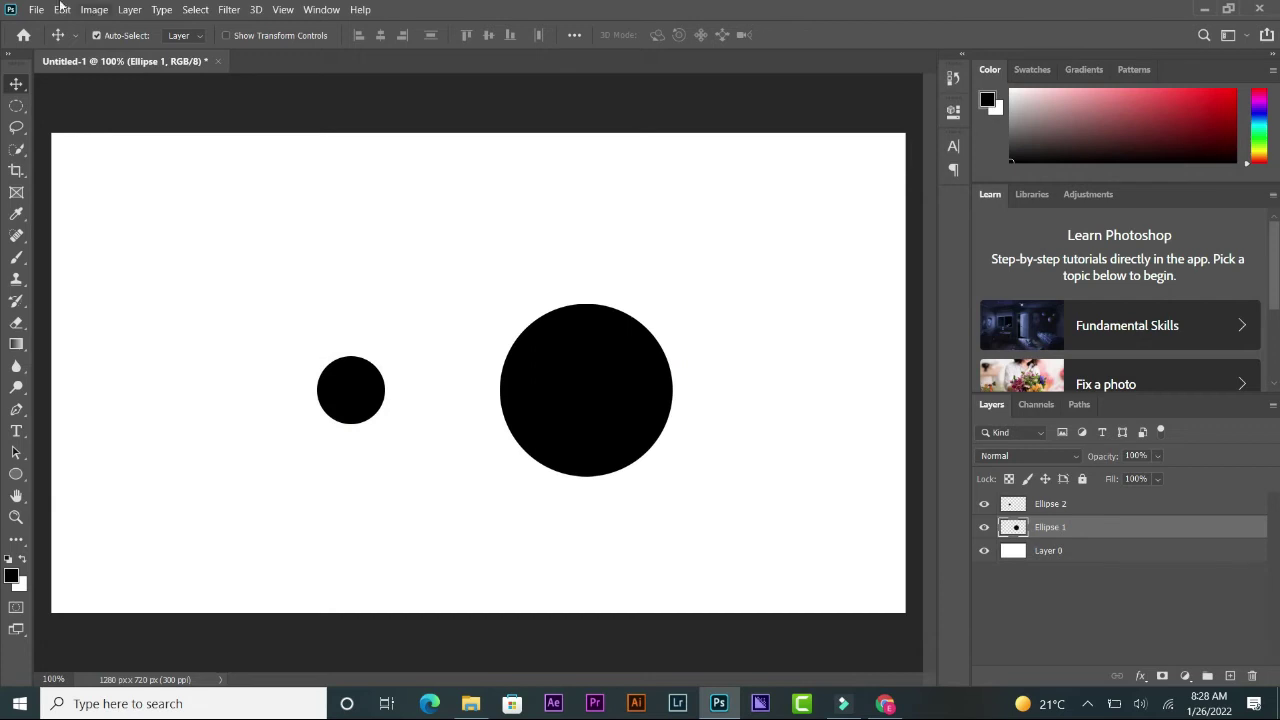
Place the flowers PNG into Untitled-1 with File > Place Embedded and commit it
{"action": "left_click", "coordinate": [36, 10]}
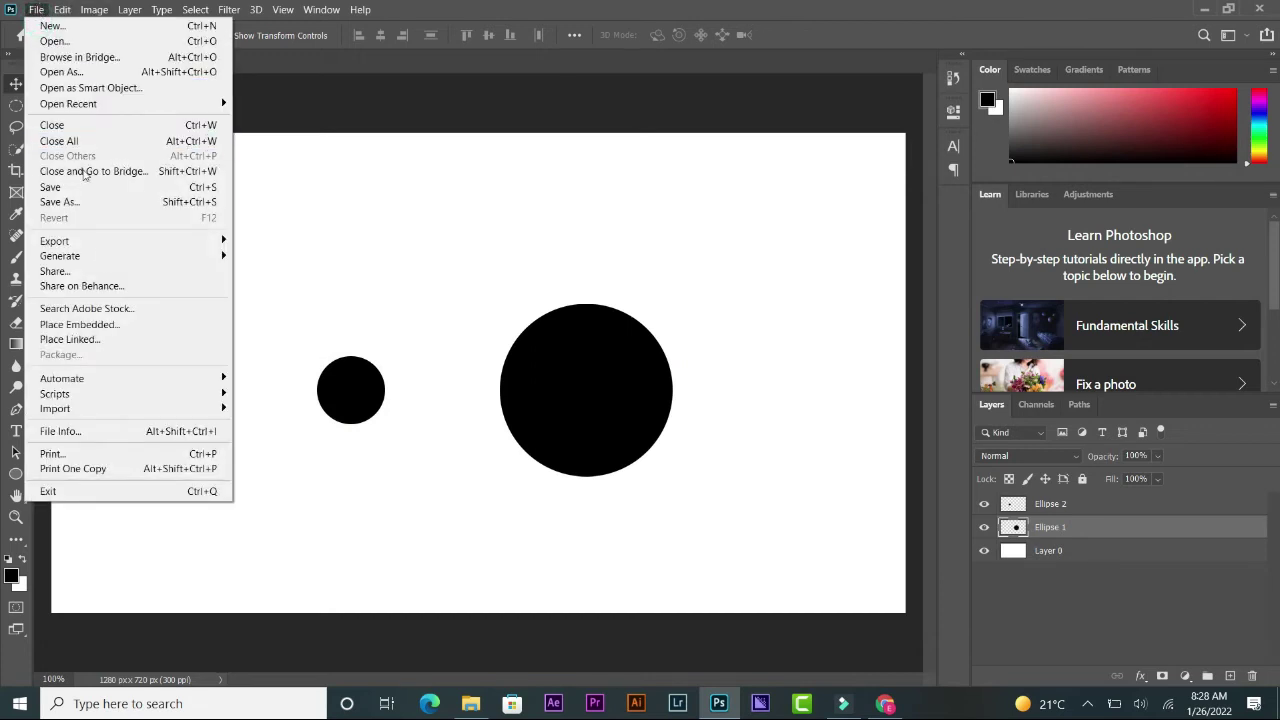
{"action": "left_click", "coordinate": [130, 326]}
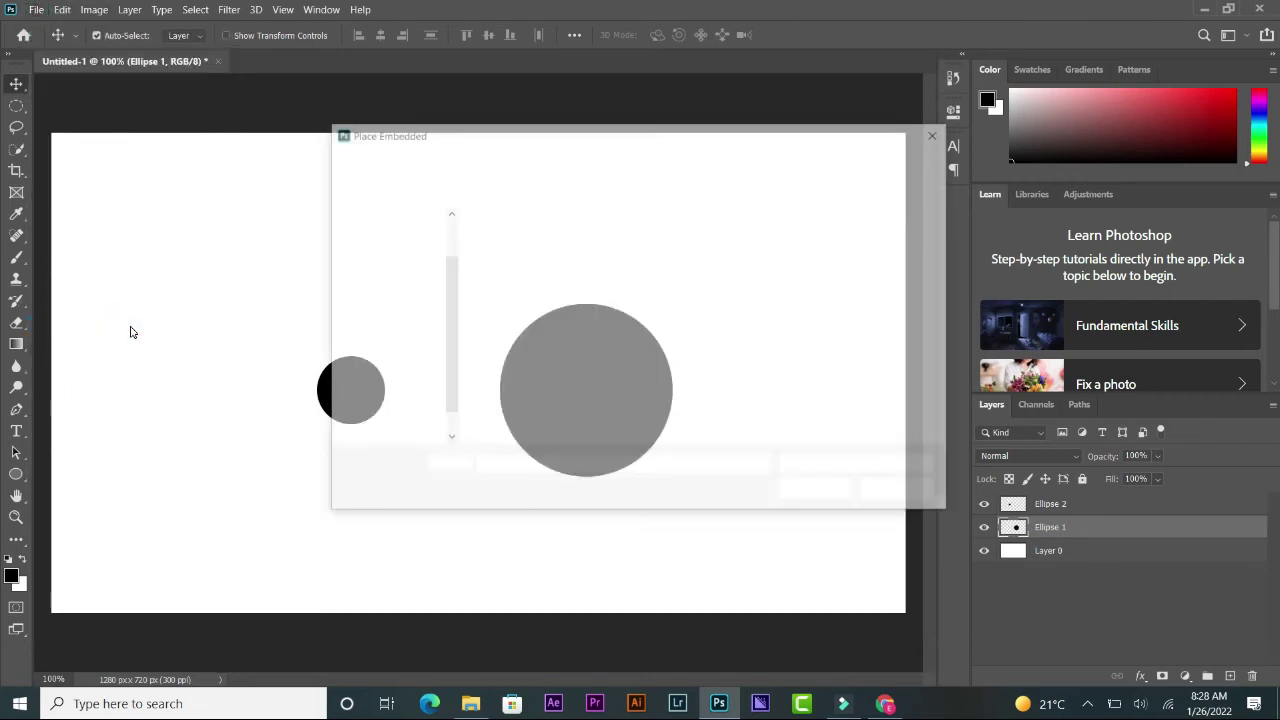
{"action": "left_click", "coordinate": [586, 300]}
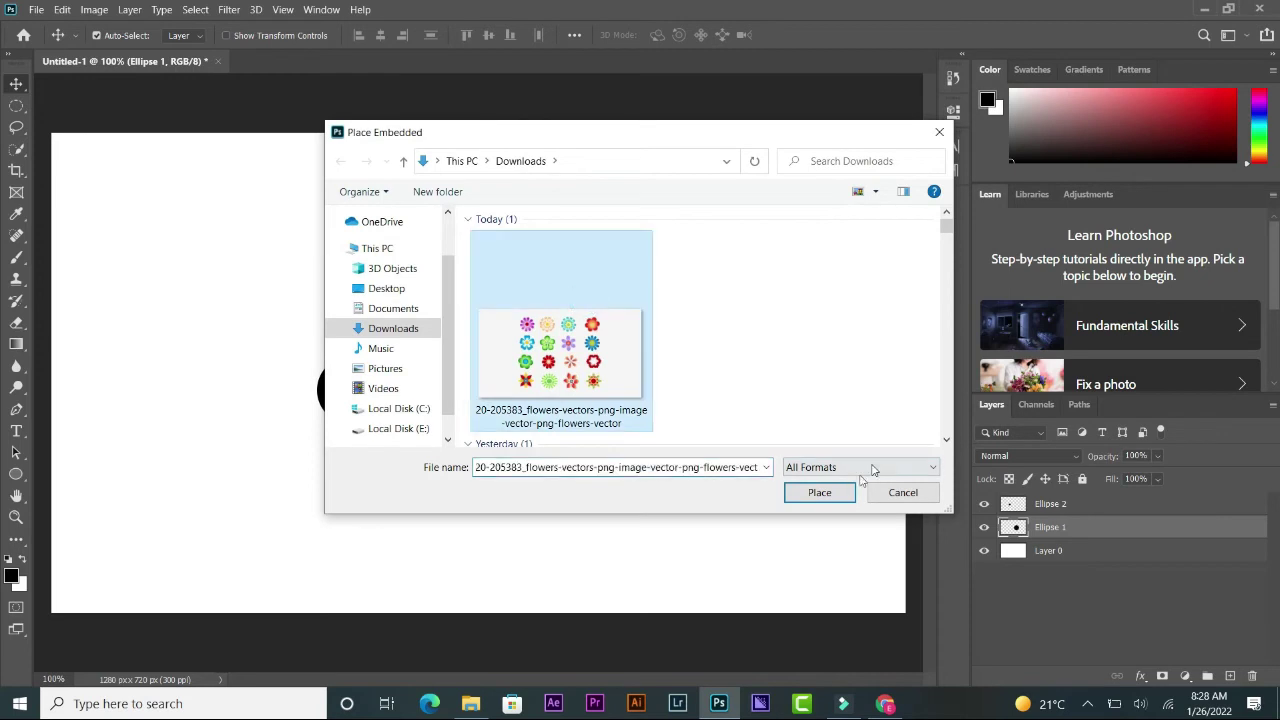
{"action": "left_click", "coordinate": [826, 492]}
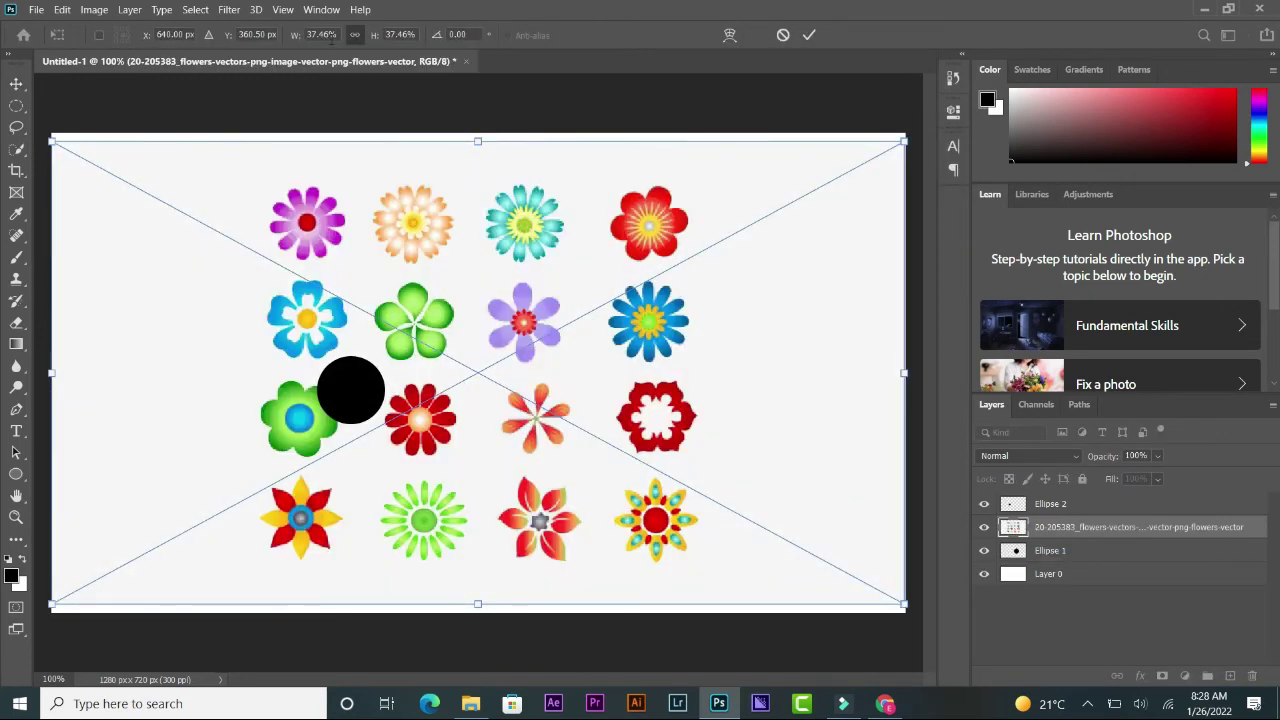
{"action": "left_click", "coordinate": [809, 36]}
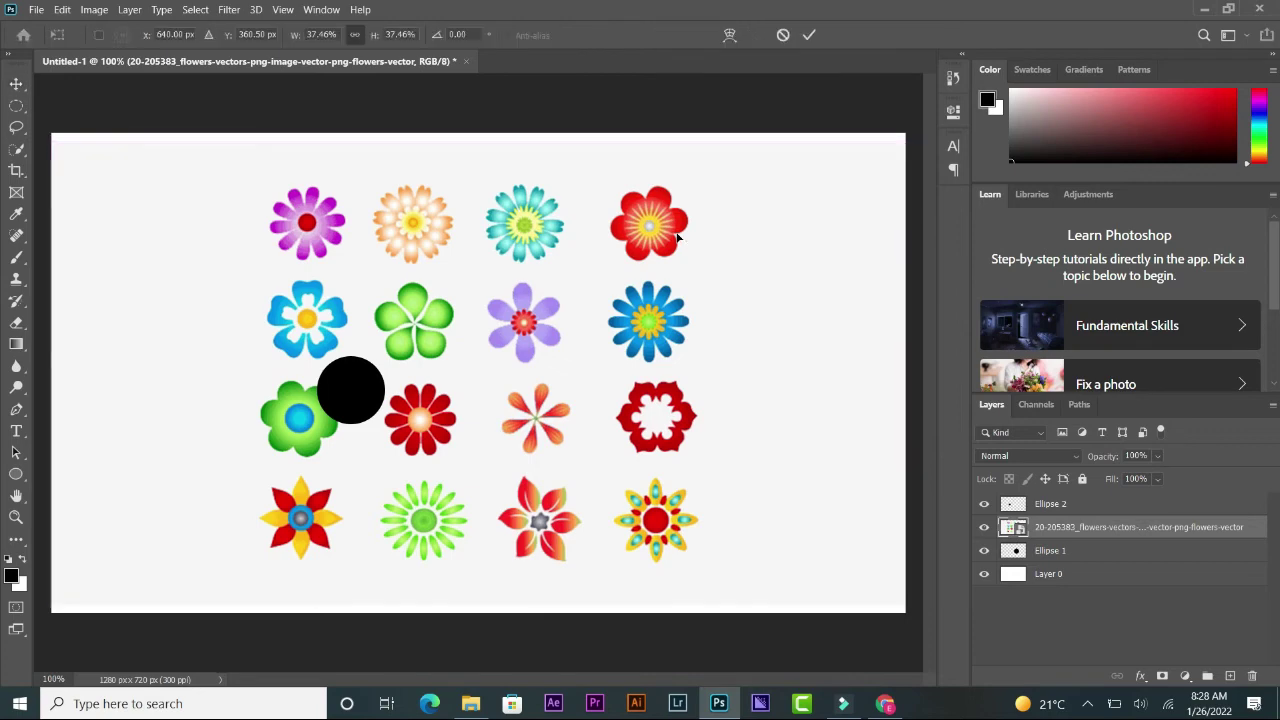
Scale the flowers layer down to about 17% and move it to the upper-left
{"action": "key", "text": "ctrl+t"}
{"action": "left_click_drag", "start_coordinate": [901, 143], "coordinate": [498, 331]}
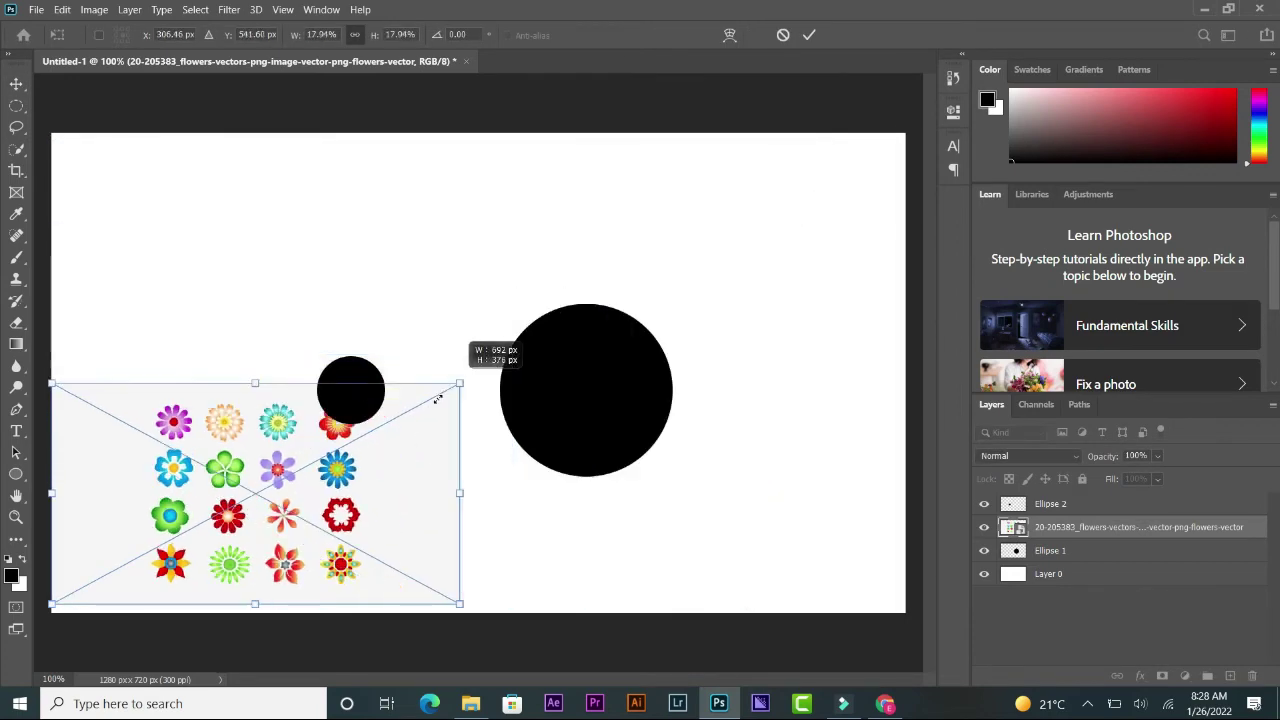
{"action": "left_click_drag", "start_coordinate": [498, 331], "coordinate": [438, 396]}
{"action": "left_click_drag", "start_coordinate": [218, 484], "coordinate": [279, 270]}
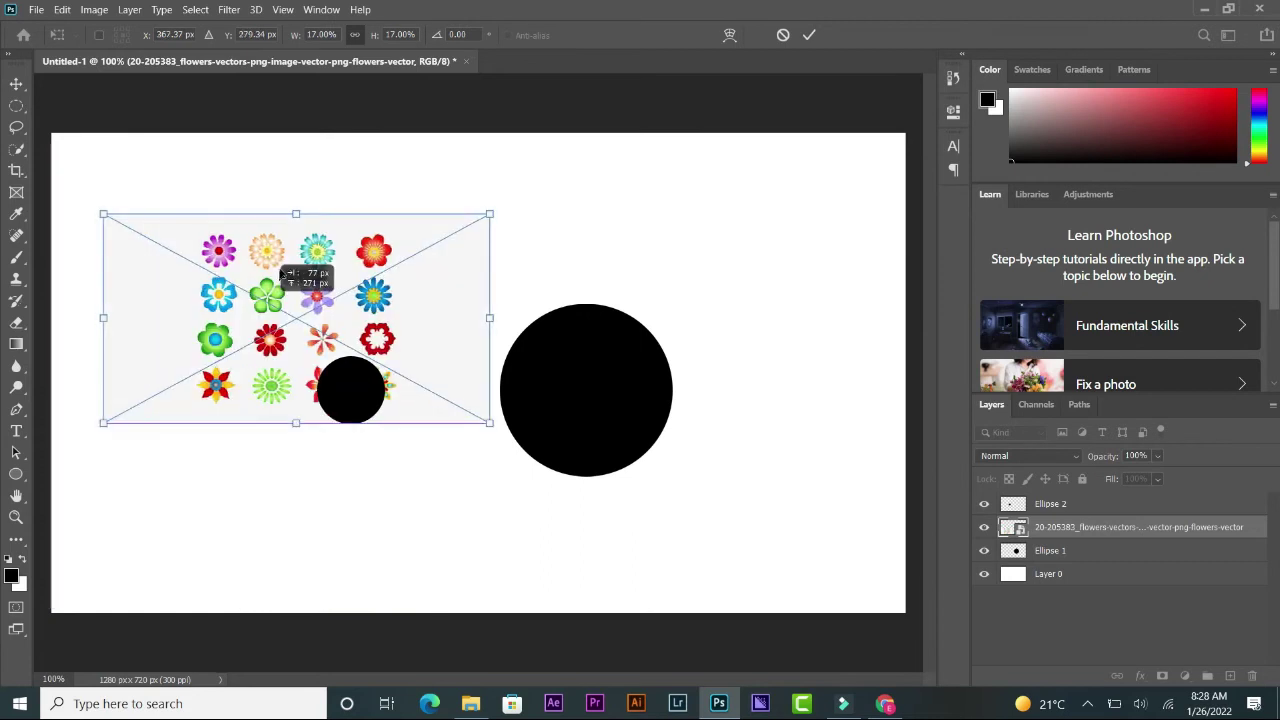
Commit the resized flowers image and make Quick Selection the active tool
{"action": "left_click", "coordinate": [811, 36]}
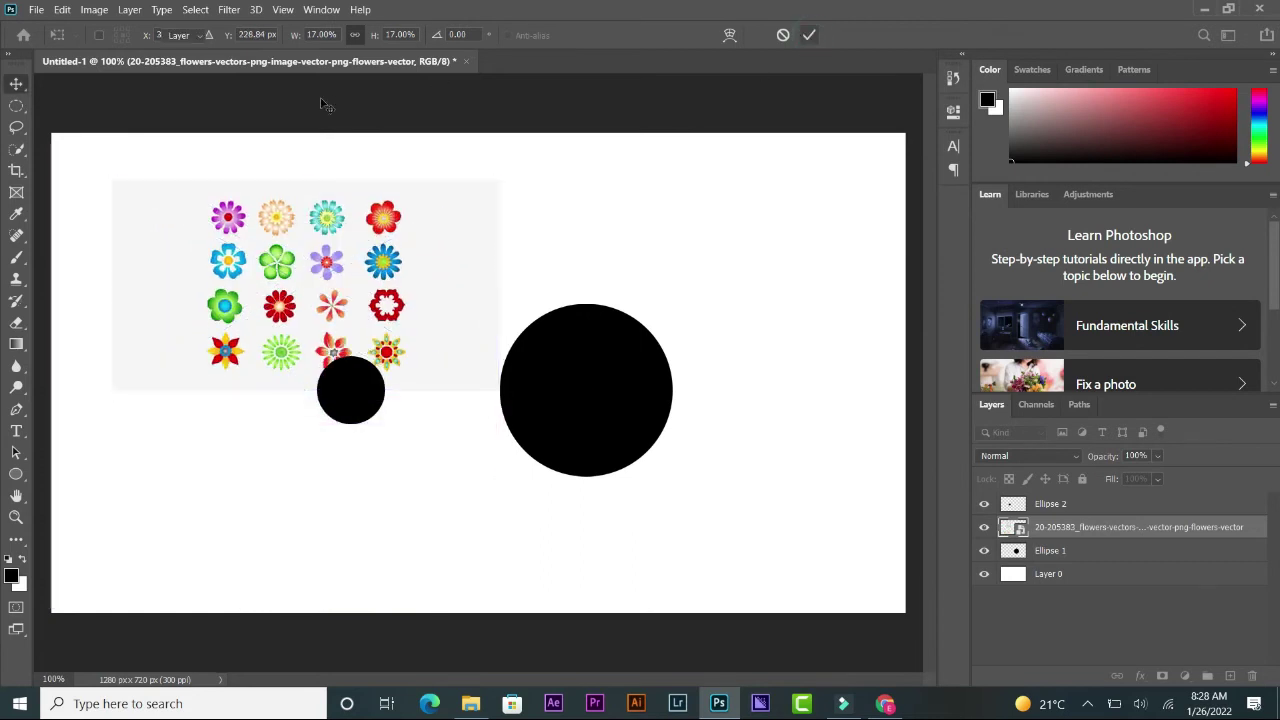
{"action": "left_click", "coordinate": [18, 152]}
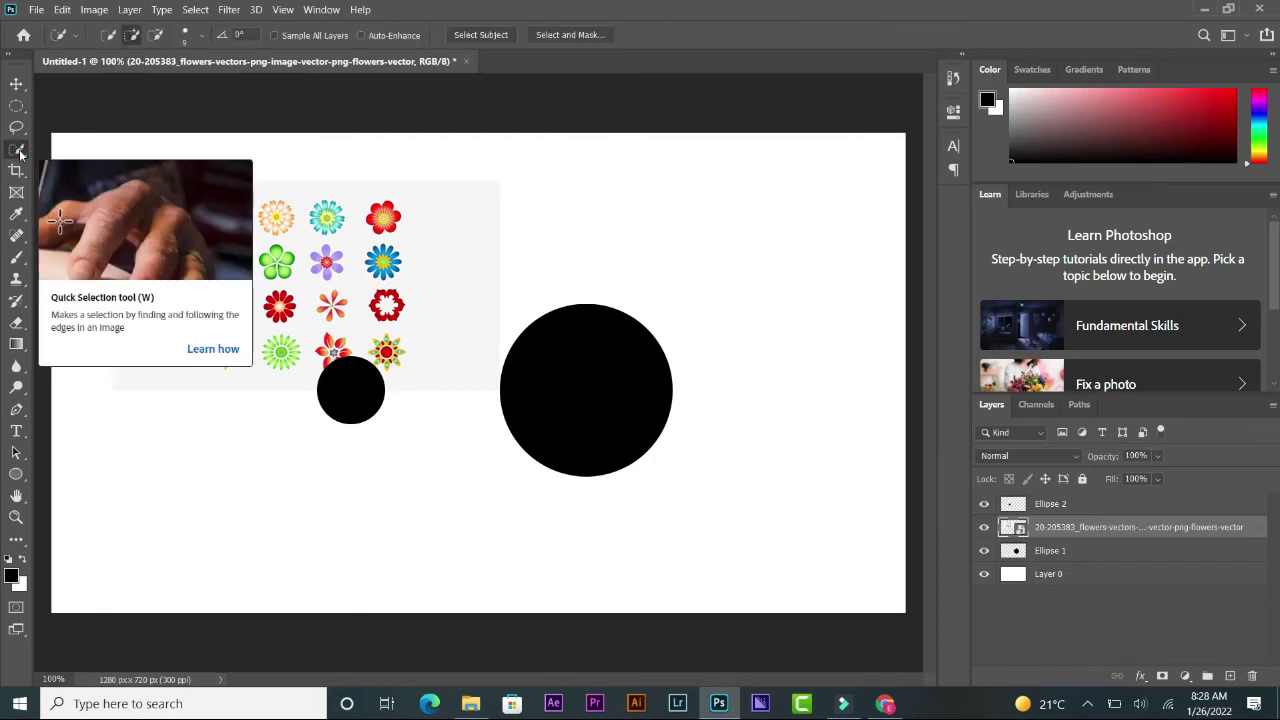
{"action": "right_click", "coordinate": [19, 152]}
{"action": "left_click", "coordinate": [100, 165]}
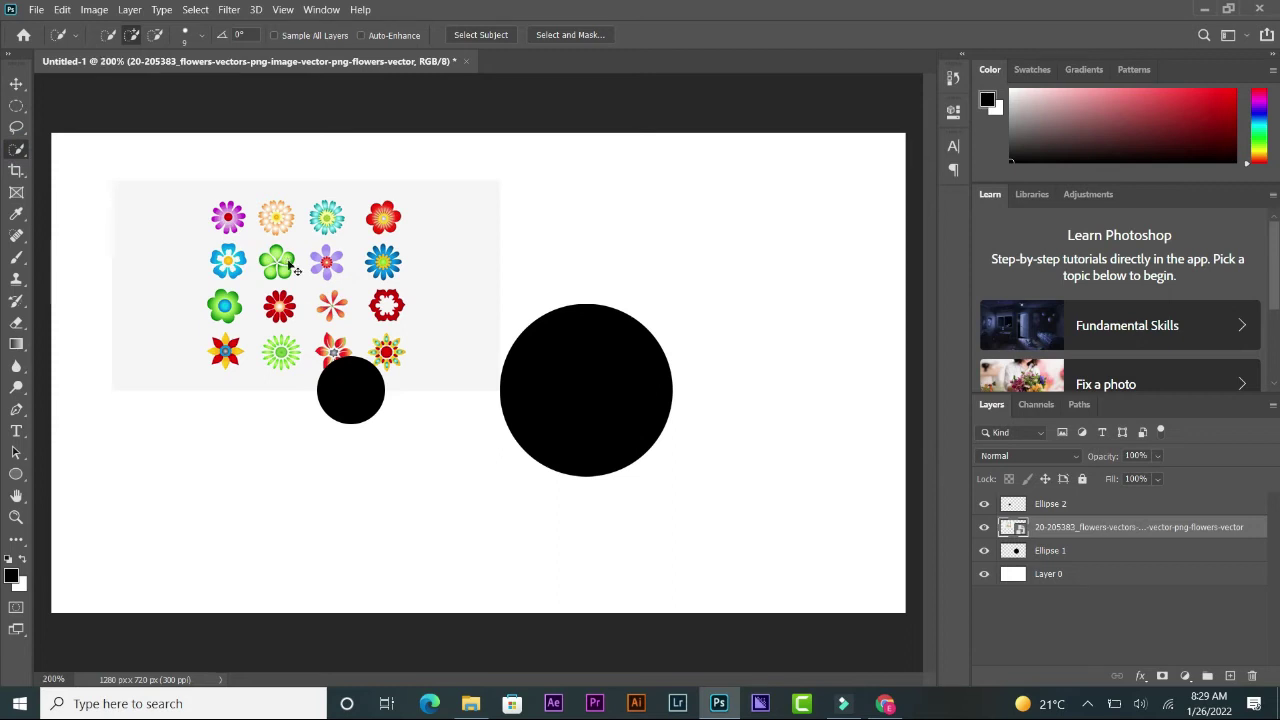
Zoom to 300% and click the blue-centred green flower until it is fully selected
{"action": "key", "text": "ctrl+plus"}
{"action": "key", "text": "ctrl+plus"}
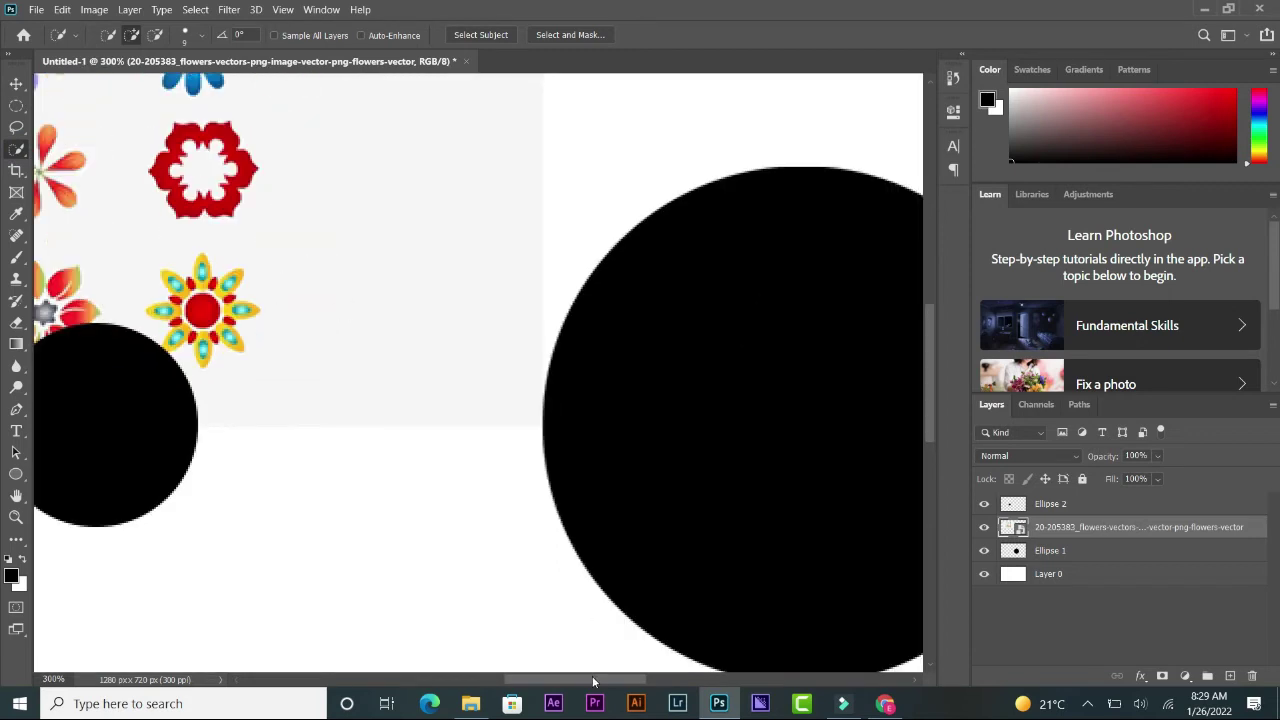
{"action": "left_click_drag", "start_coordinate": [595, 680], "coordinate": [481, 689]}
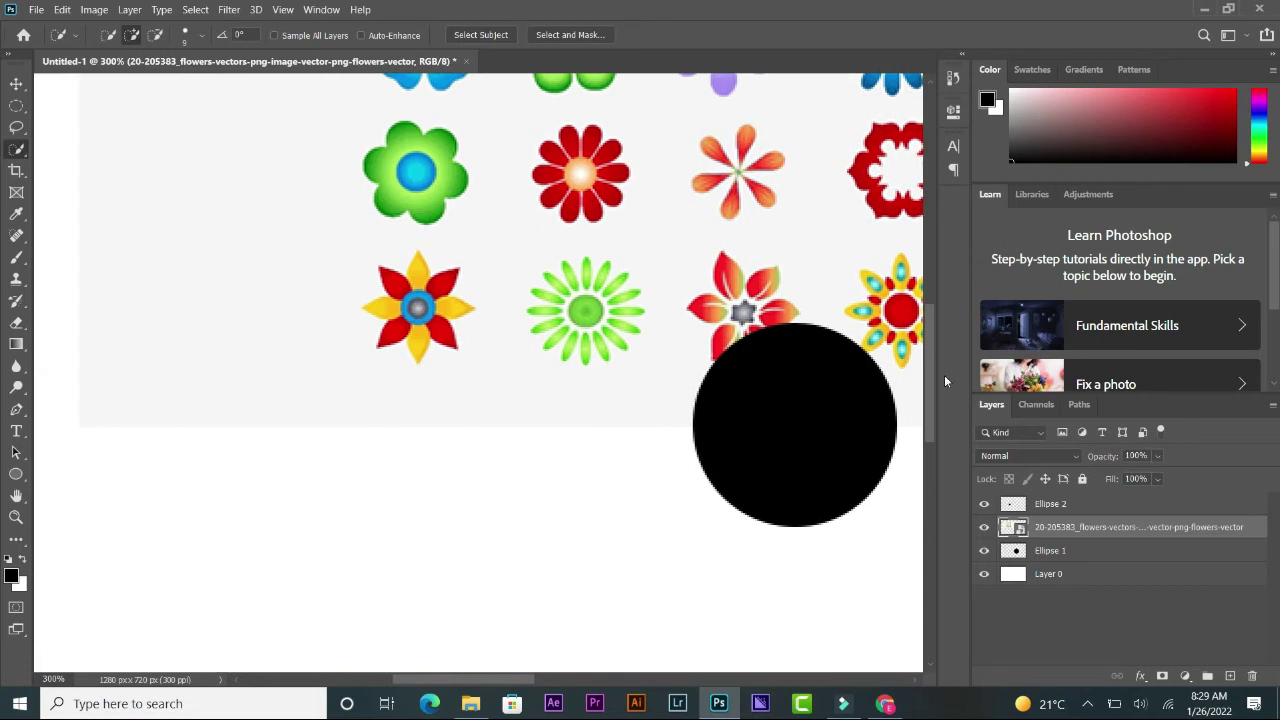
{"action": "left_click_drag", "start_coordinate": [930, 370], "coordinate": [925, 340]}
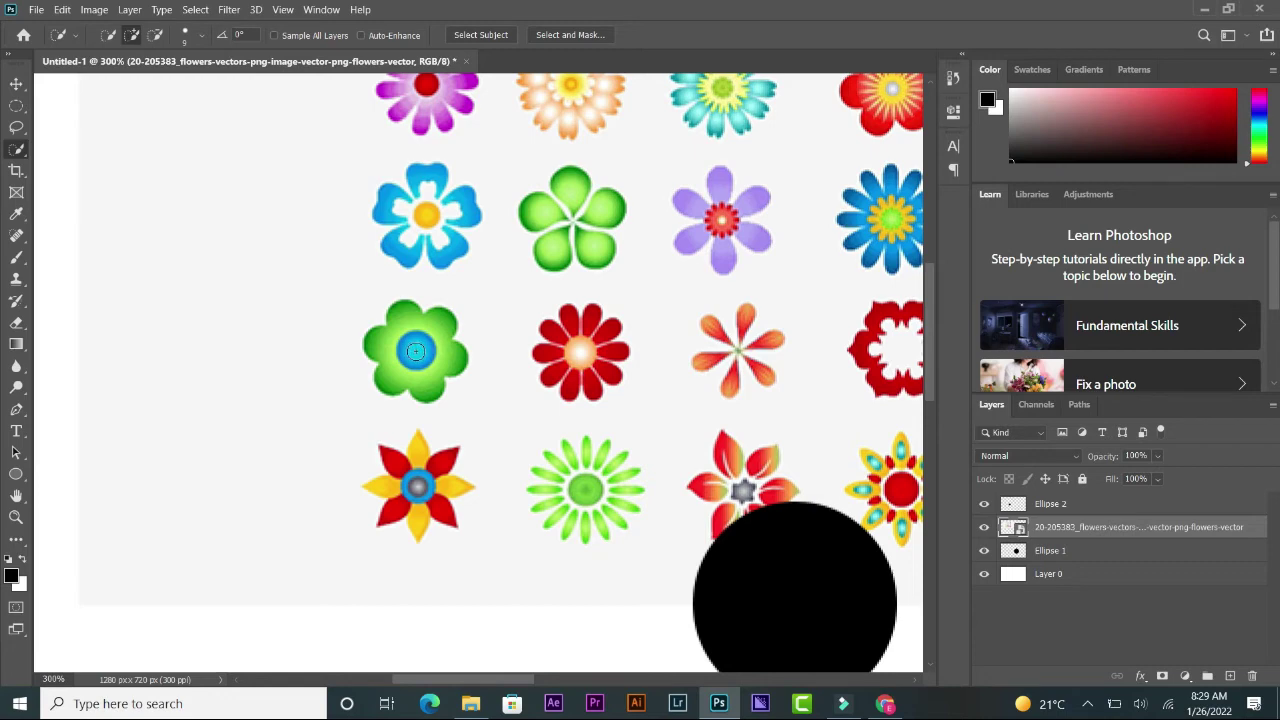
{"action": "left_click", "coordinate": [416, 351]}
{"action": "left_click", "coordinate": [406, 335]}
Rasterize the placed flowers layer from its Layers panel context menu
{"action": "right_click", "coordinate": [397, 352]}
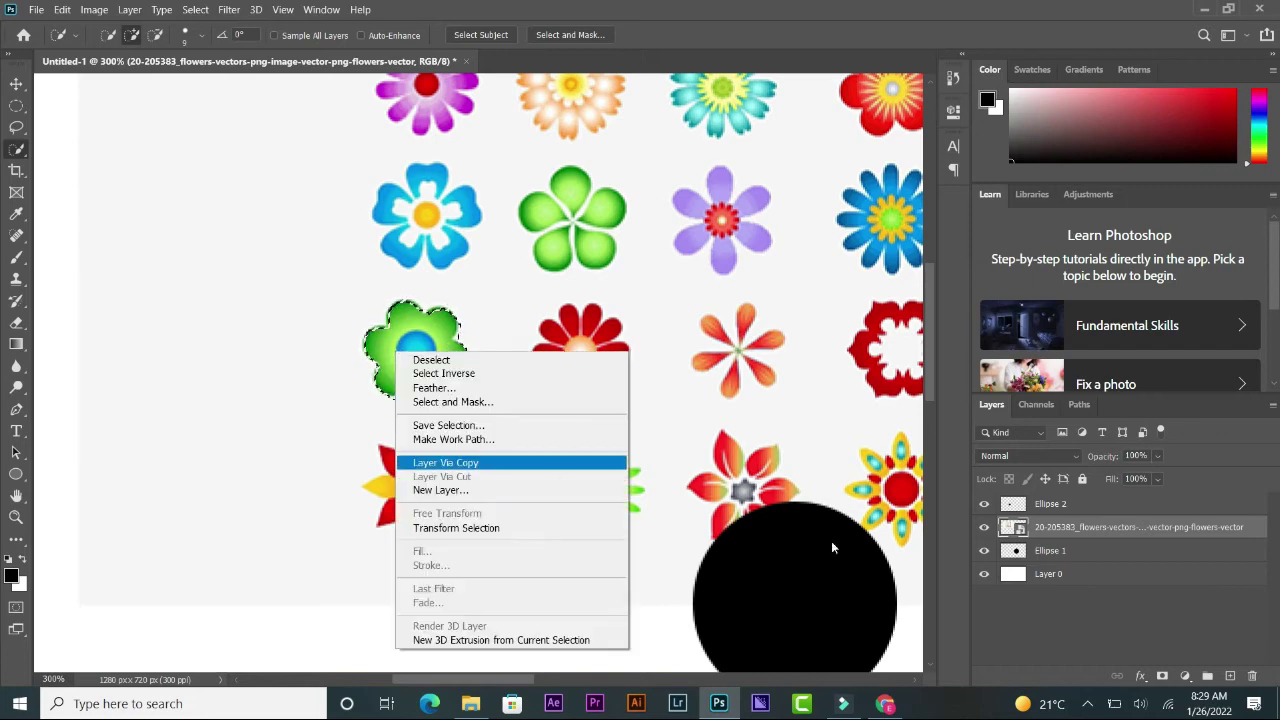
{"action": "left_click", "coordinate": [1076, 530]}
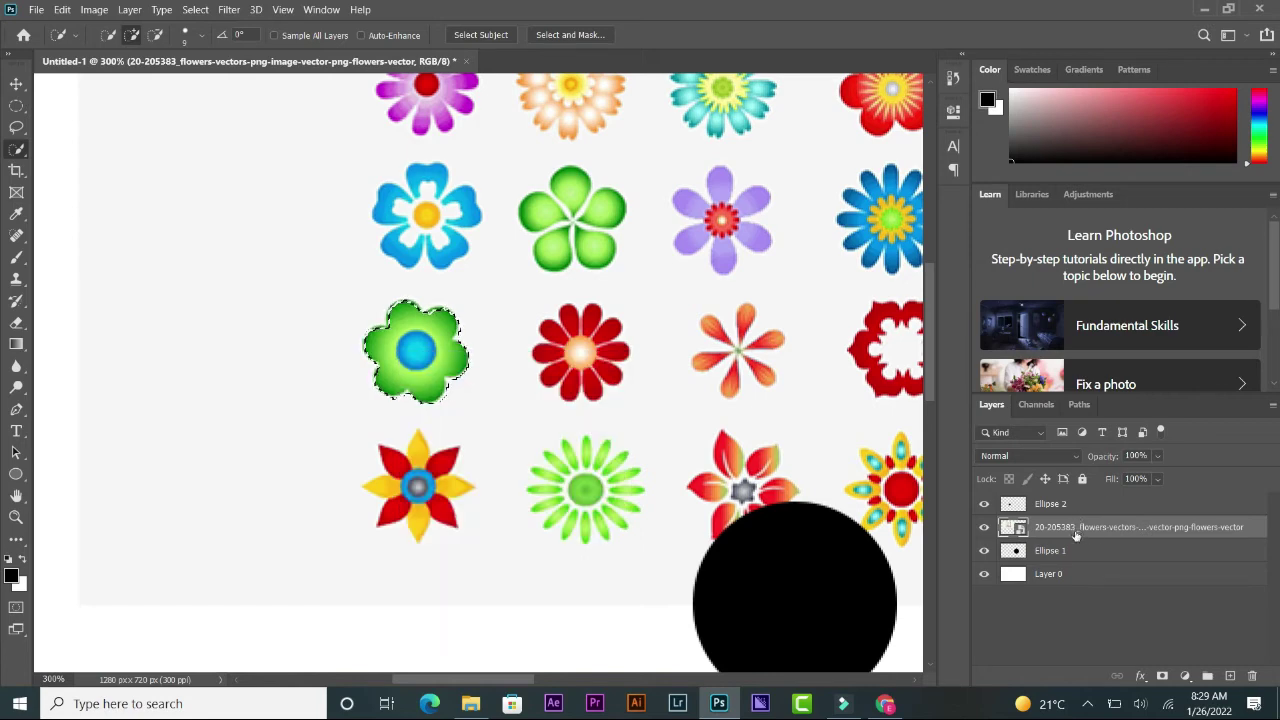
{"action": "right_click", "coordinate": [1104, 530]}
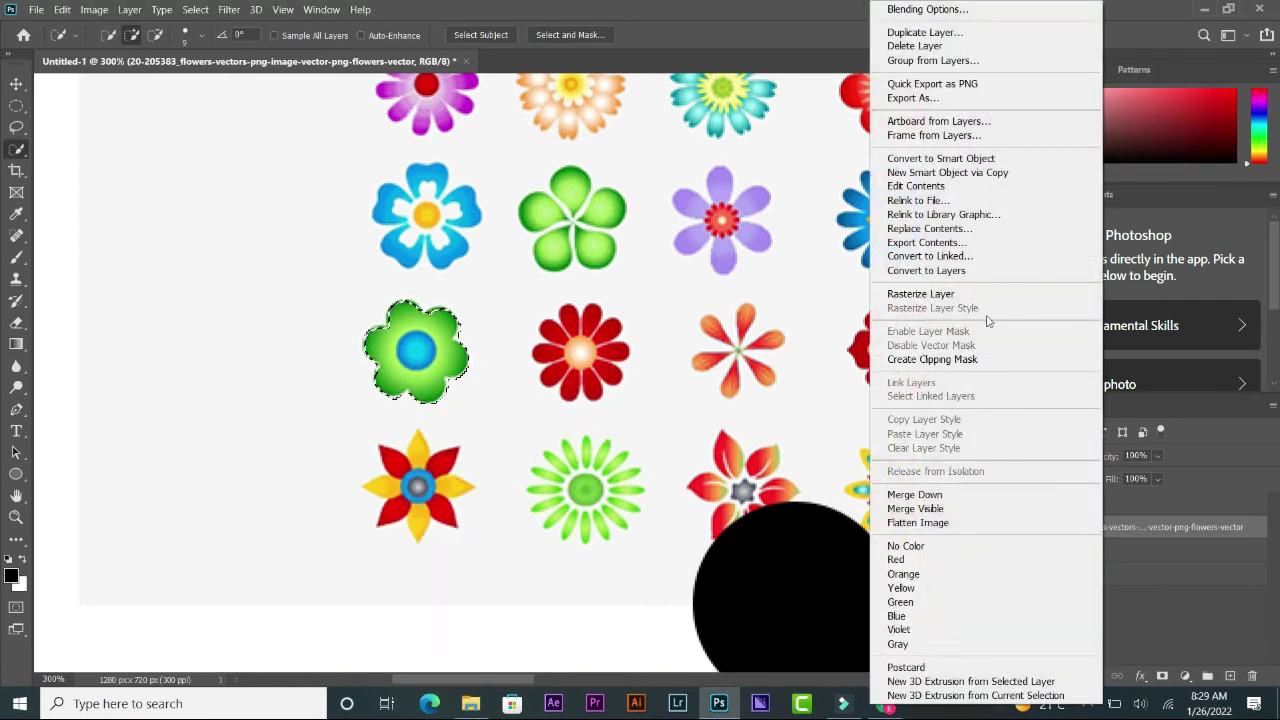
{"action": "left_click", "coordinate": [971, 294]}
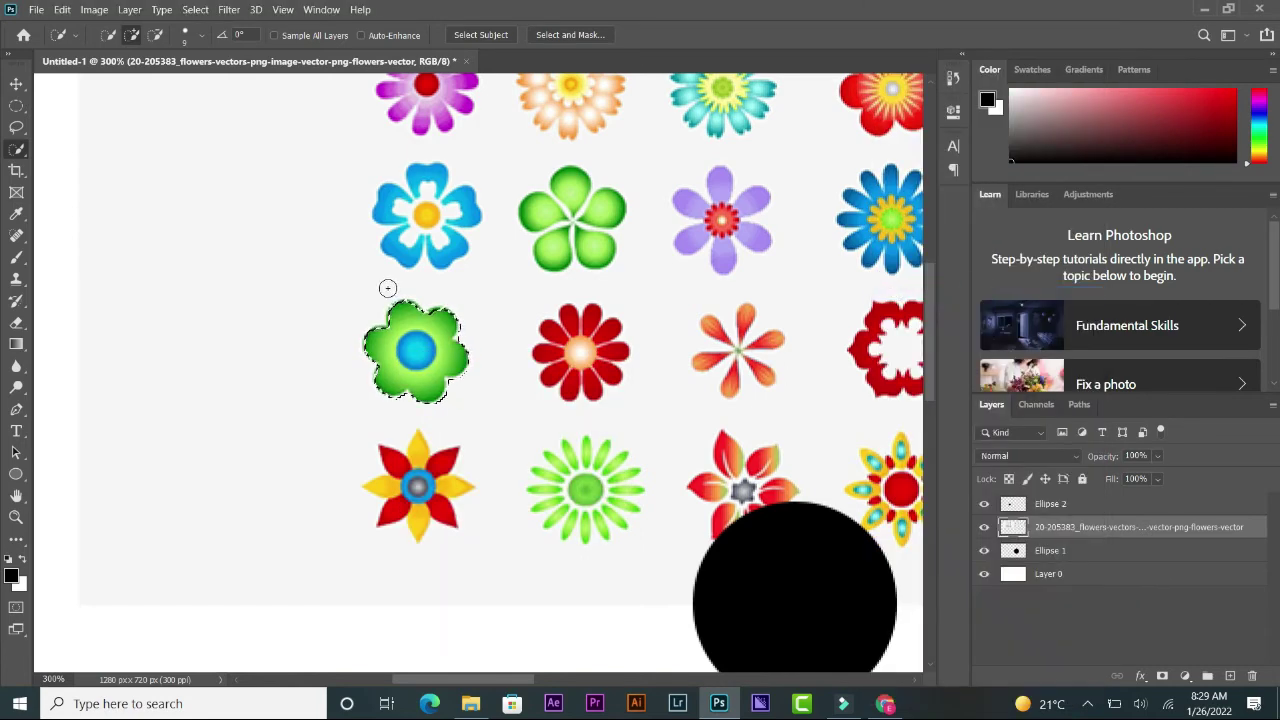
Zoom back out and deselect the green flower selection
{"action": "right_click", "coordinate": [432, 376]}
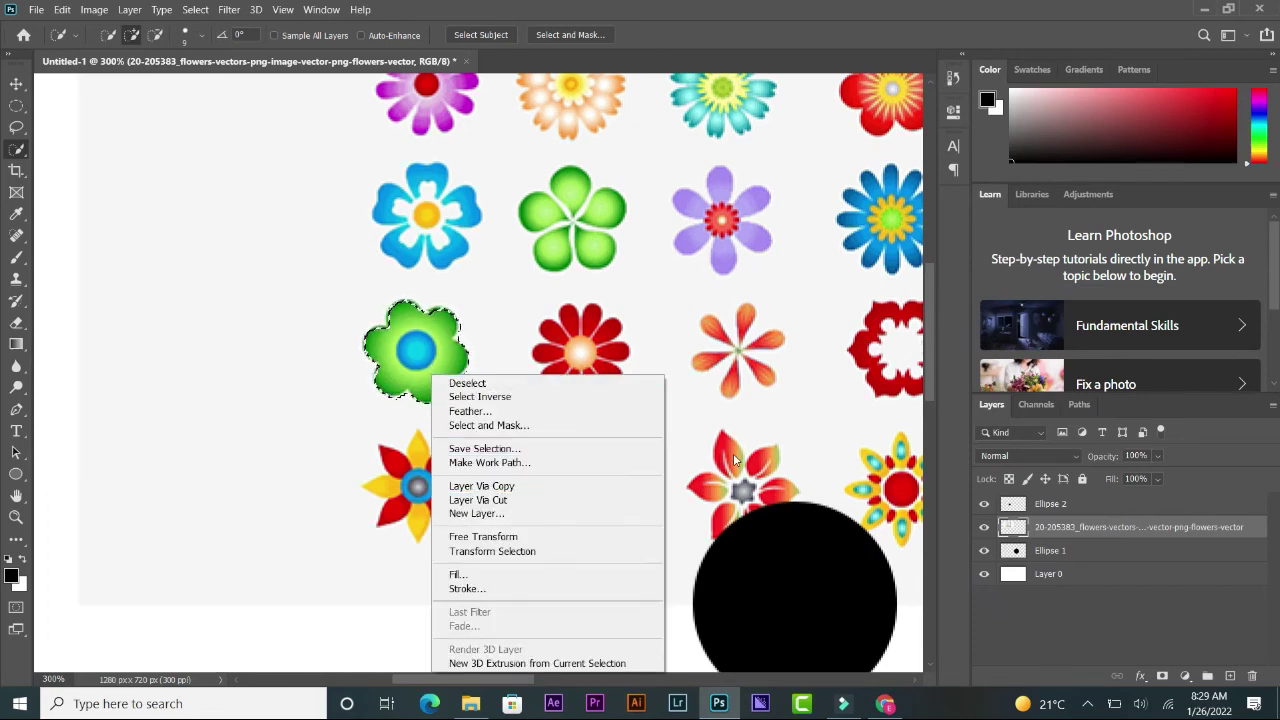
{"action": "left_click", "coordinate": [393, 358]}
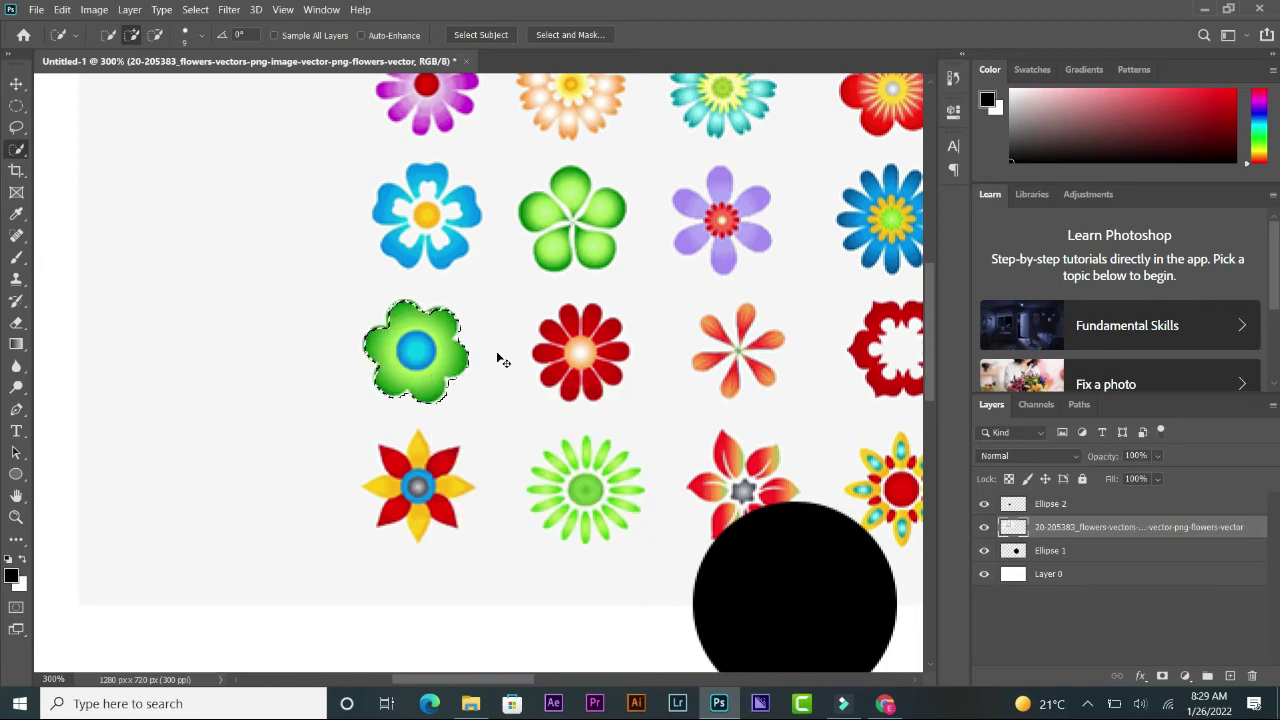
{"action": "key", "text": "ctrl+minus"}
{"action": "key", "text": "ctrl+minus"}
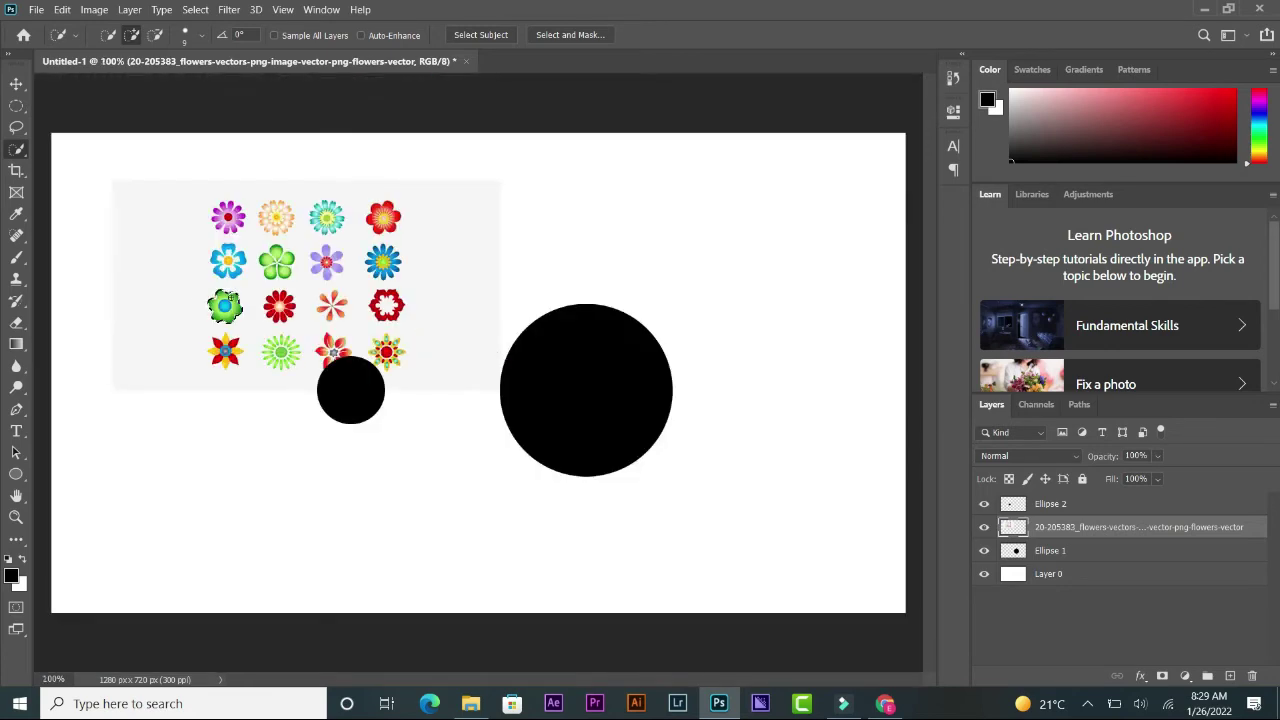
{"action": "right_click", "coordinate": [226, 310]}
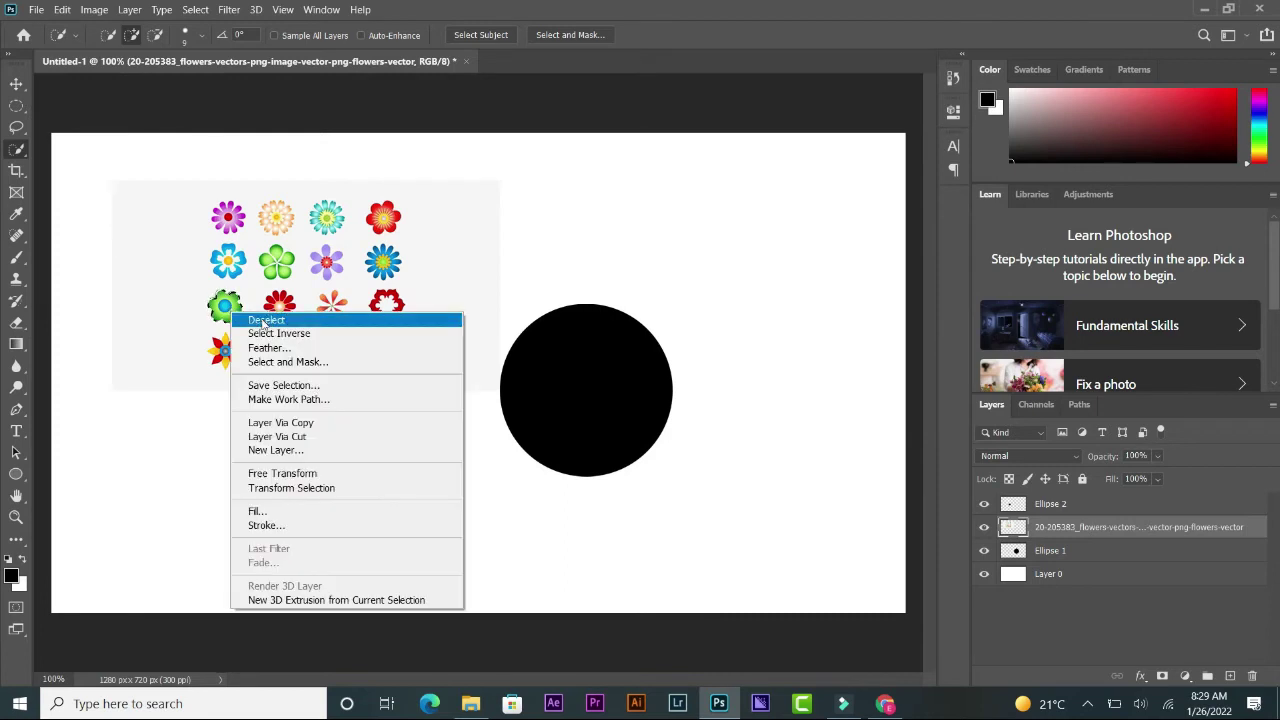
{"action": "left_click", "coordinate": [255, 320]}
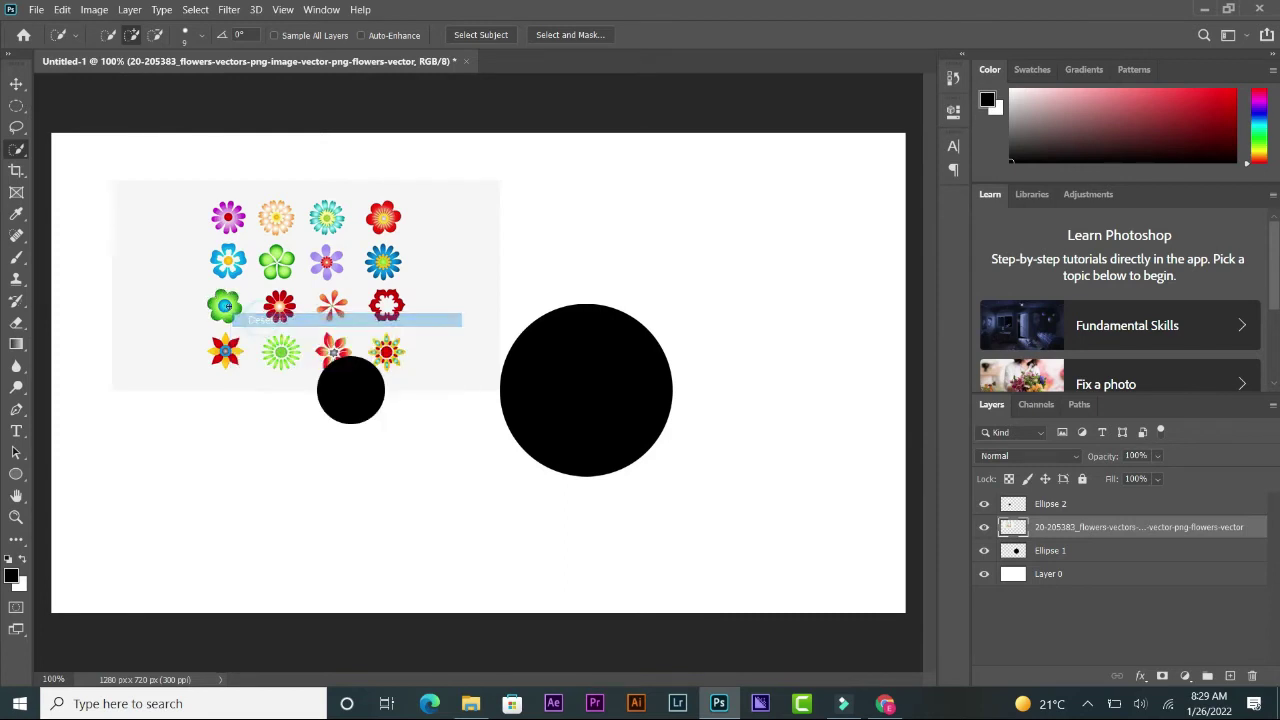
Switch to the Magic Wand tool and zoom in on the flowers
{"action": "right_click", "coordinate": [18, 148]}
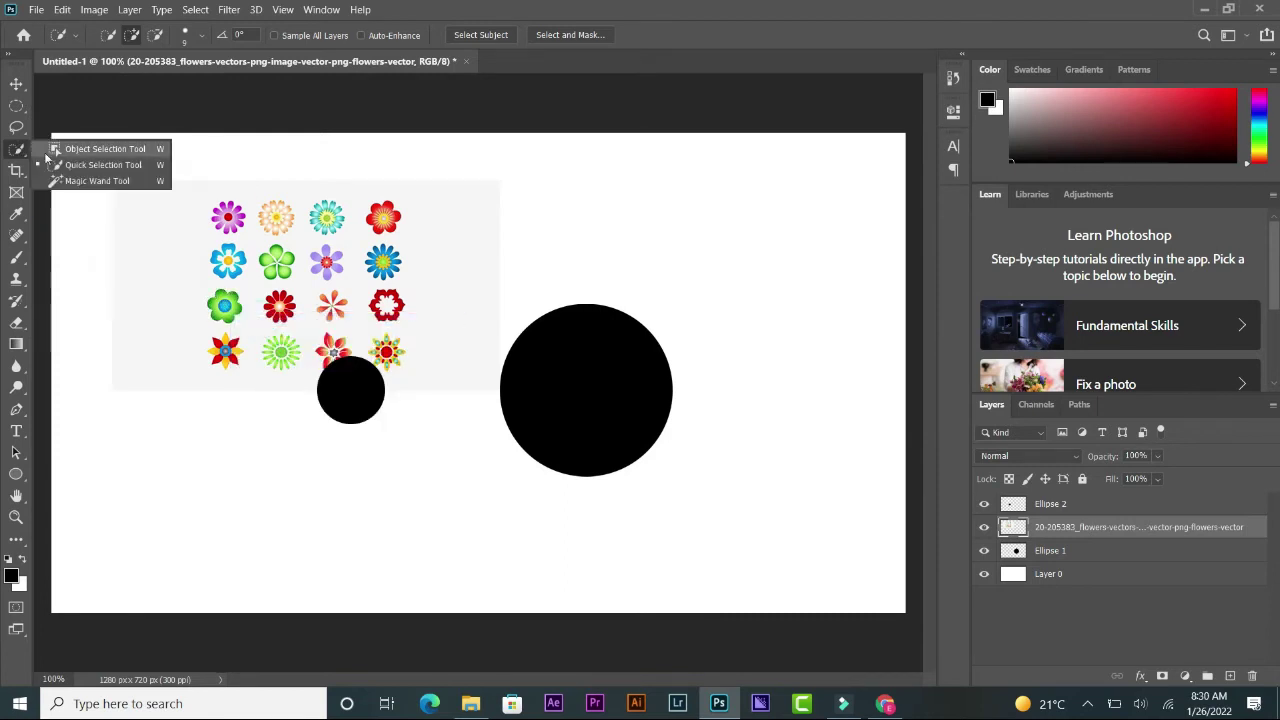
{"action": "left_click", "coordinate": [95, 181]}
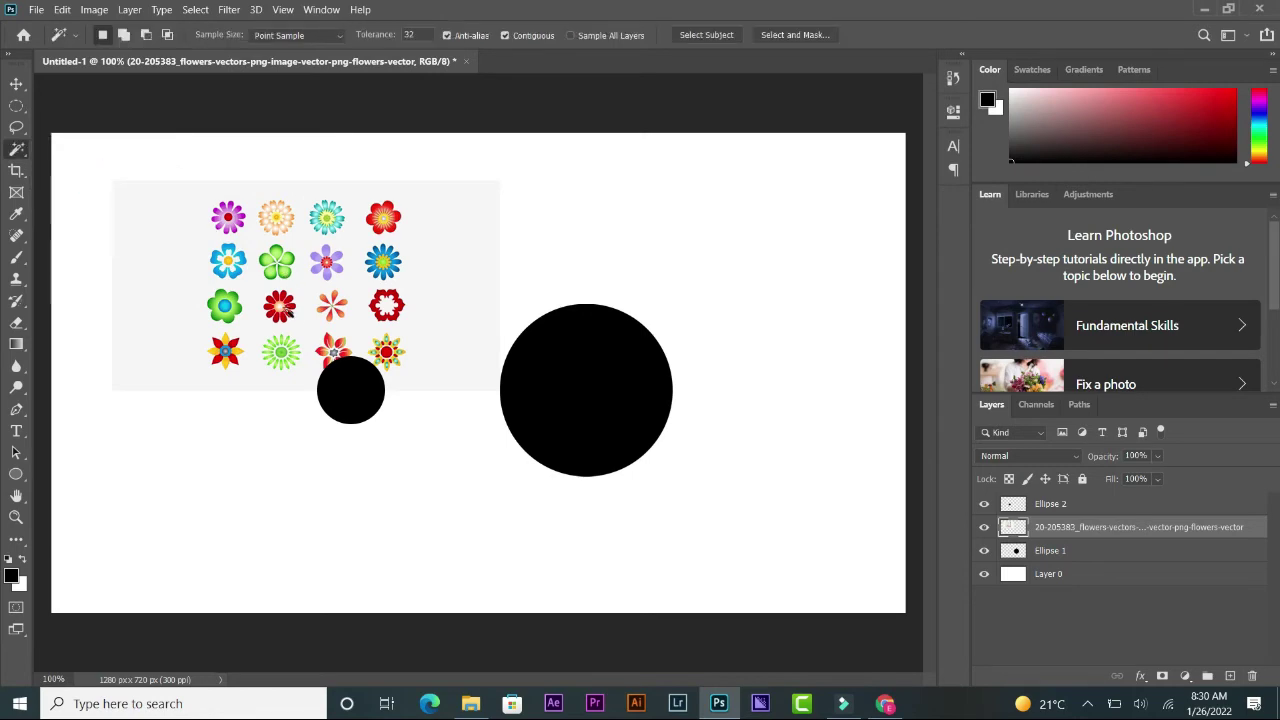
{"action": "key", "text": "ctrl+plus"}
{"action": "key", "text": "ctrl+plus"}
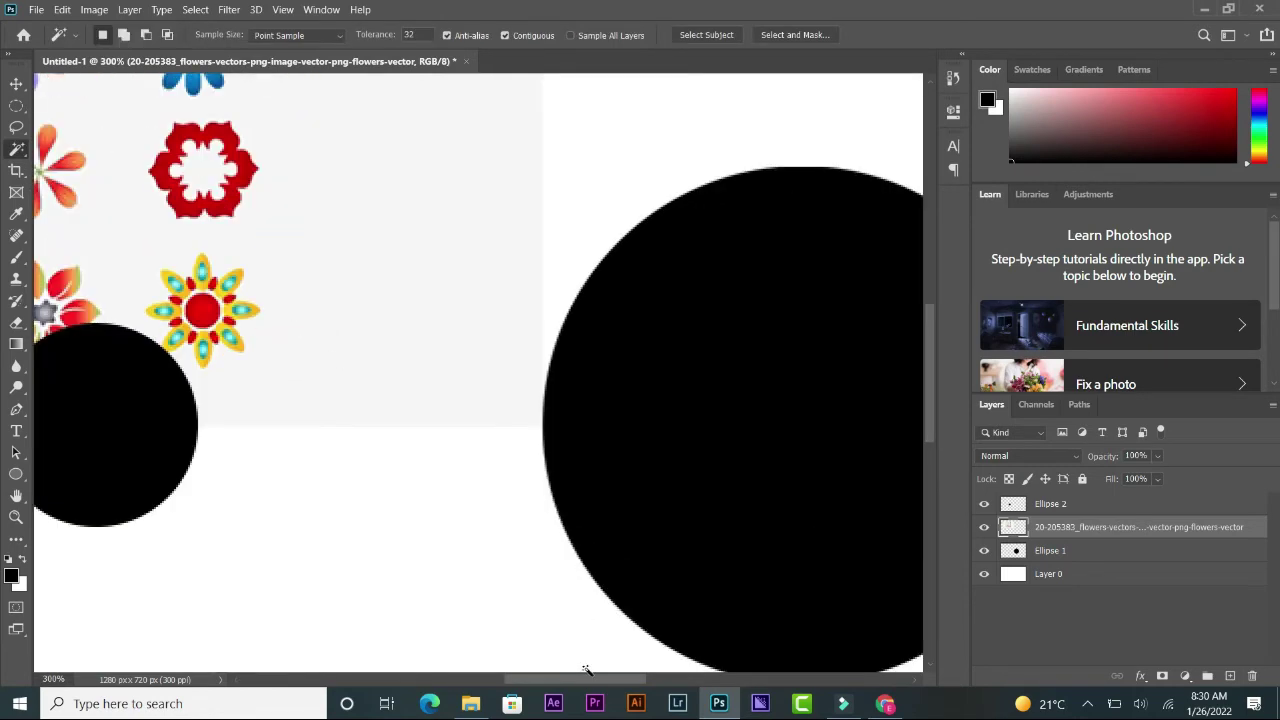
{"action": "left_click_drag", "start_coordinate": [587, 683], "coordinate": [480, 683]}
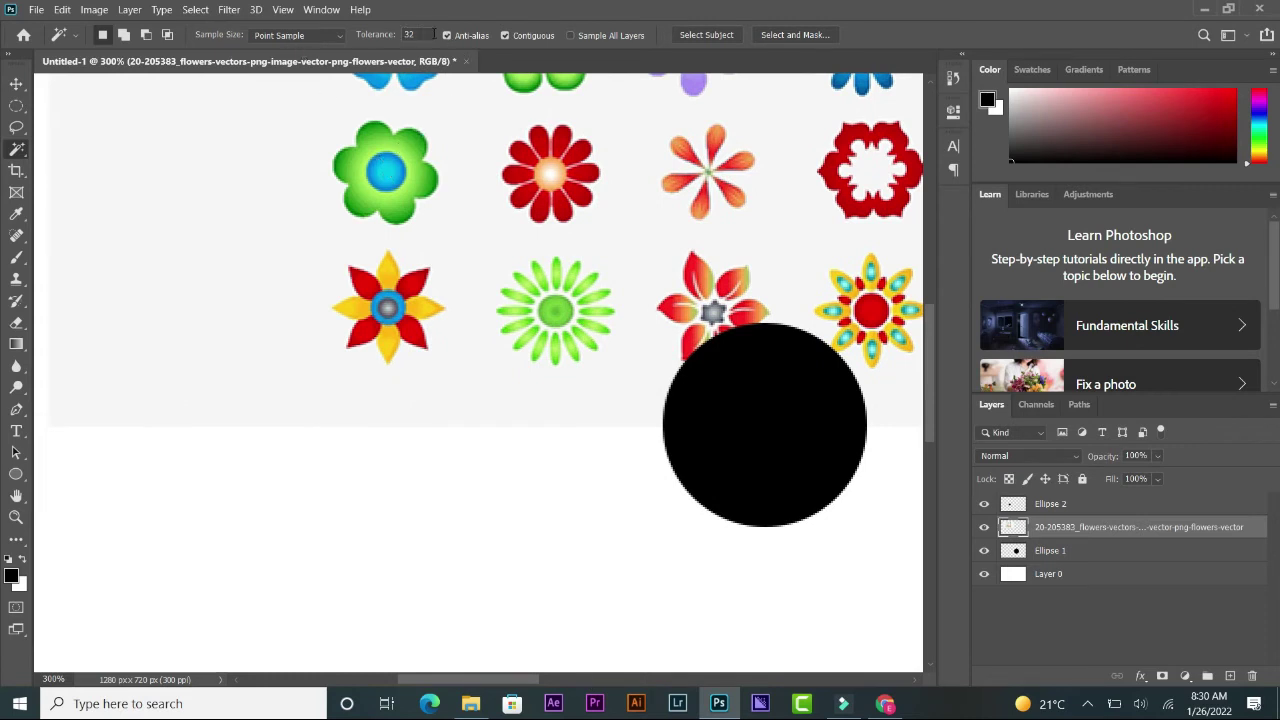
Scrub the Magic Wand's Tolerance in the options bar, leaving it at 2
{"action": "left_click_drag", "start_coordinate": [383, 38], "coordinate": [394, 38]}
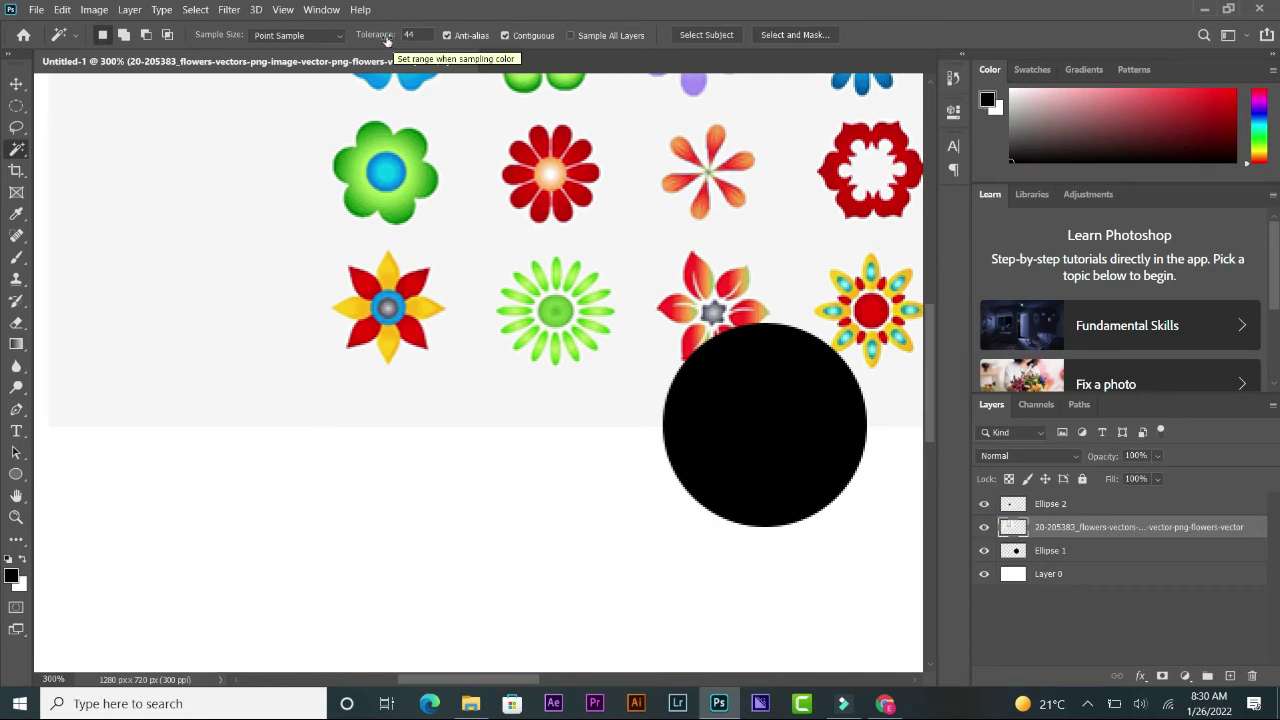
{"action": "left_click_drag", "start_coordinate": [394, 38], "coordinate": [405, 36]}
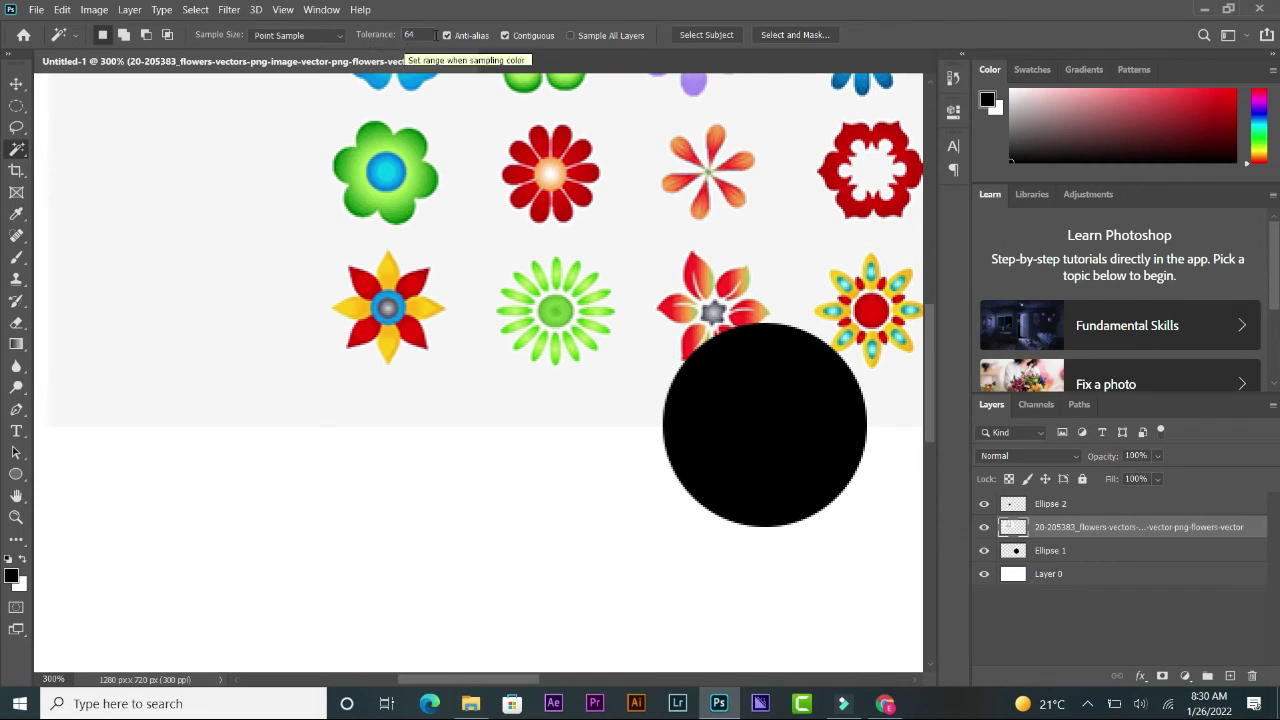
{"action": "left_click_drag", "start_coordinate": [378, 37], "coordinate": [292, 50]}
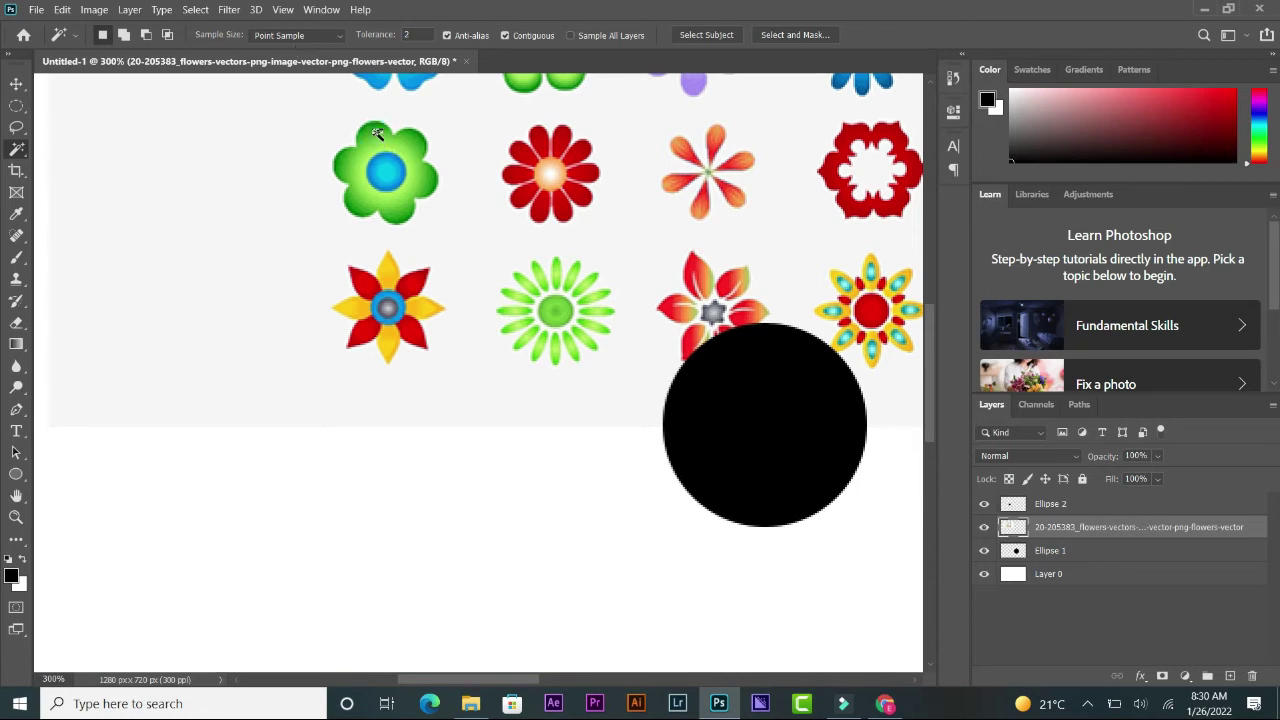
Raise the Magic Wand tolerance to 96 and select the green flower by colour
{"action": "left_click", "coordinate": [374, 130]}
{"action": "left_click_drag", "start_coordinate": [376, 36], "coordinate": [430, 43]}
{"action": "left_click", "coordinate": [411, 148]}
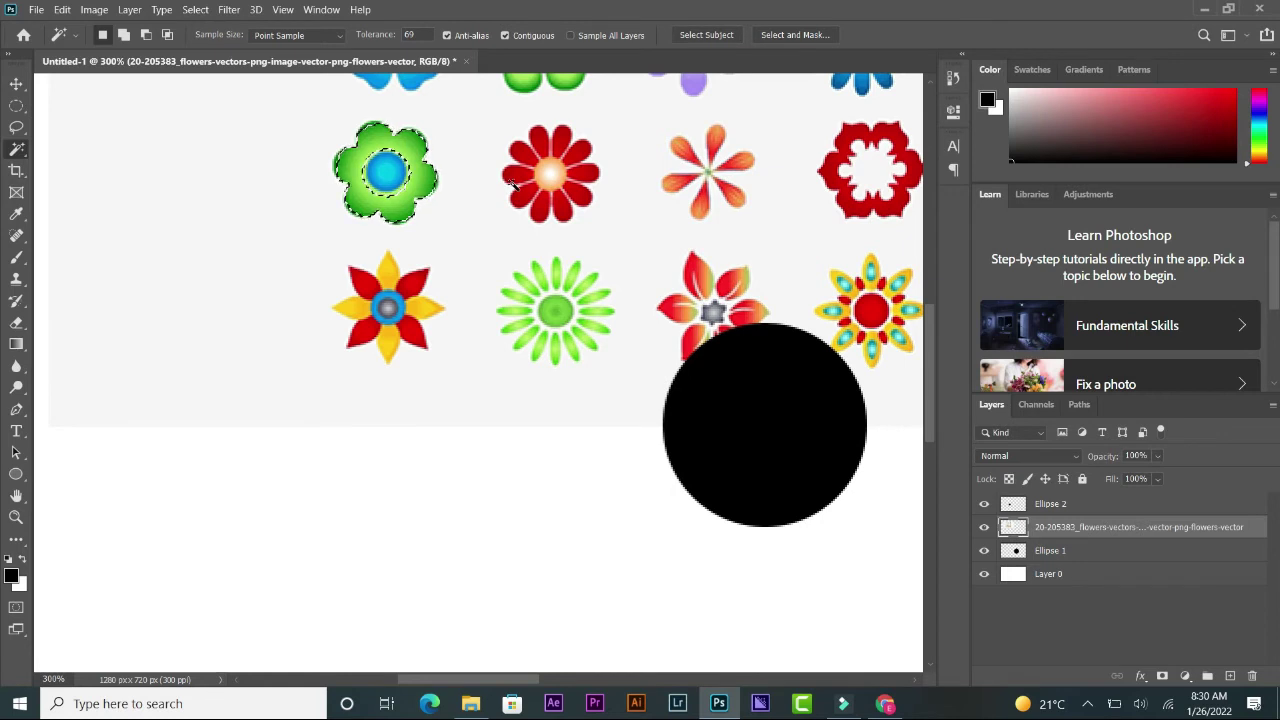
{"action": "mouse_move", "coordinate": [366, 37]}
{"action": "left_mouse_down"}
{"action": "mouse_move", "coordinate": [393, 40]}
{"action": "mouse_move", "coordinate": [393, 52]}
{"action": "left_mouse_up"}
{"action": "left_click", "coordinate": [379, 219]}
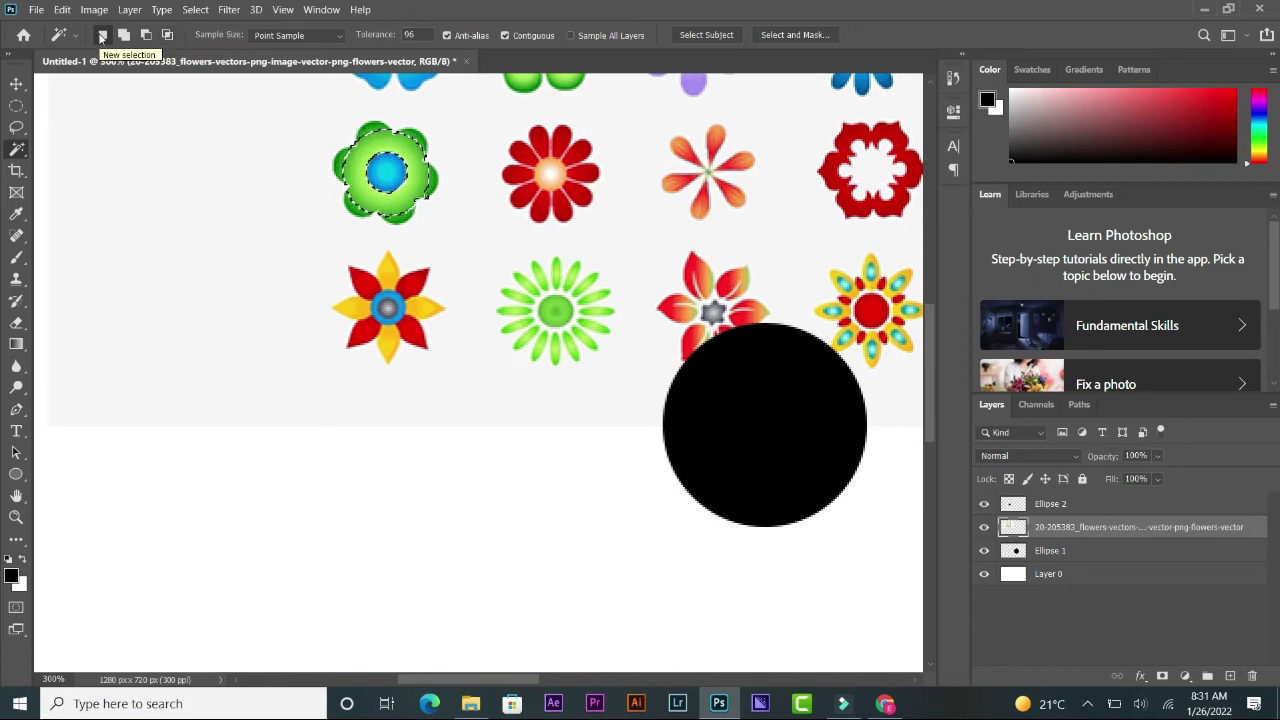
Add the dark outer petals and the blue centre to the flower selection
{"action": "left_click", "coordinate": [124, 35]}
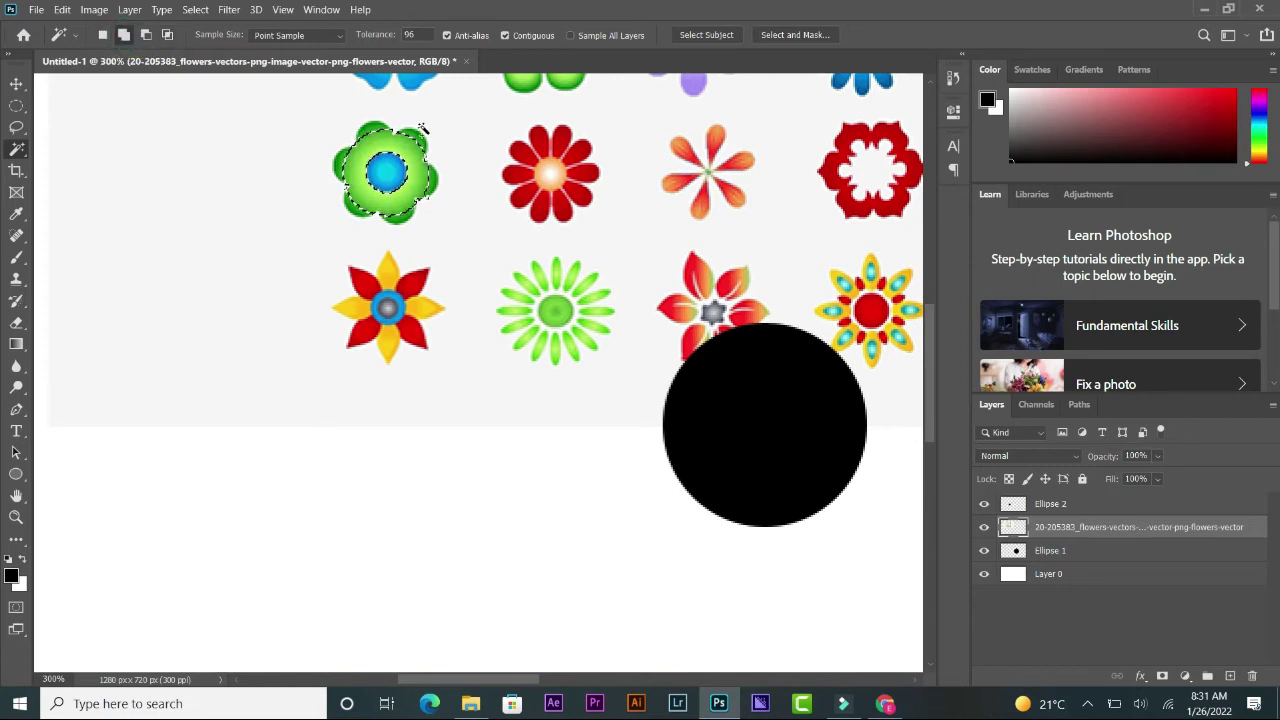
{"action": "left_click", "coordinate": [377, 131]}
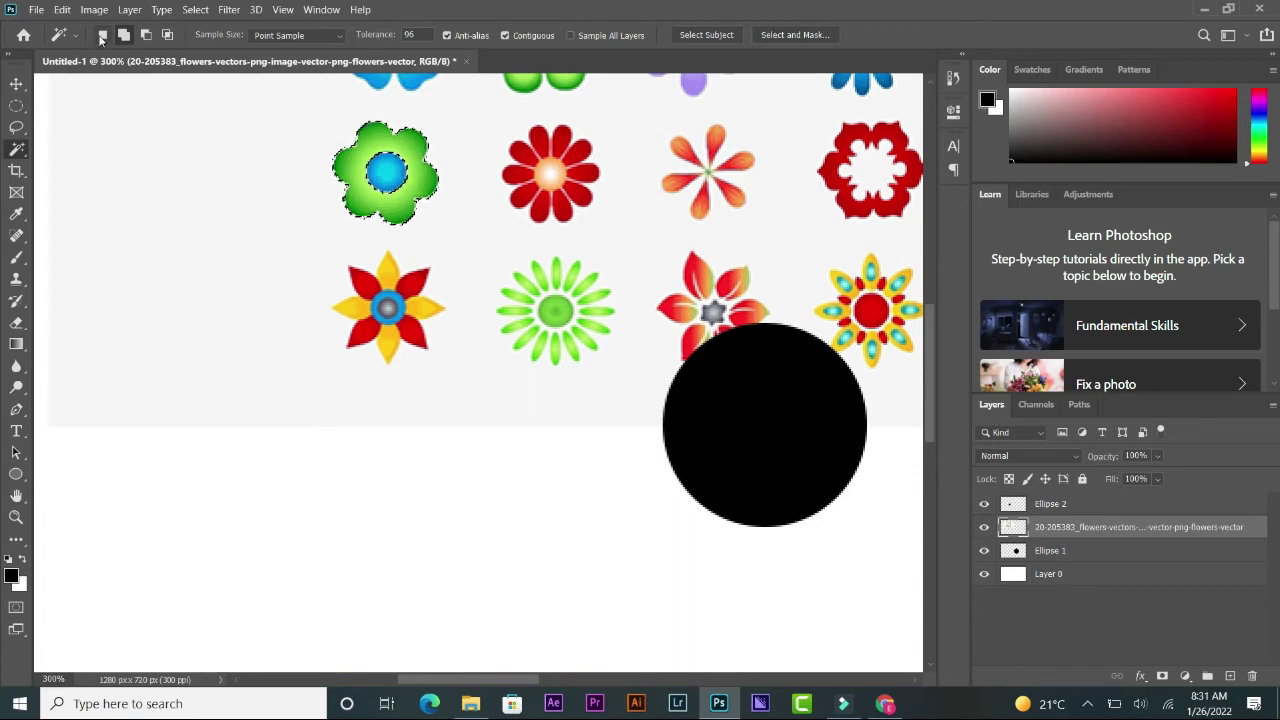
{"action": "left_click", "coordinate": [102, 35]}
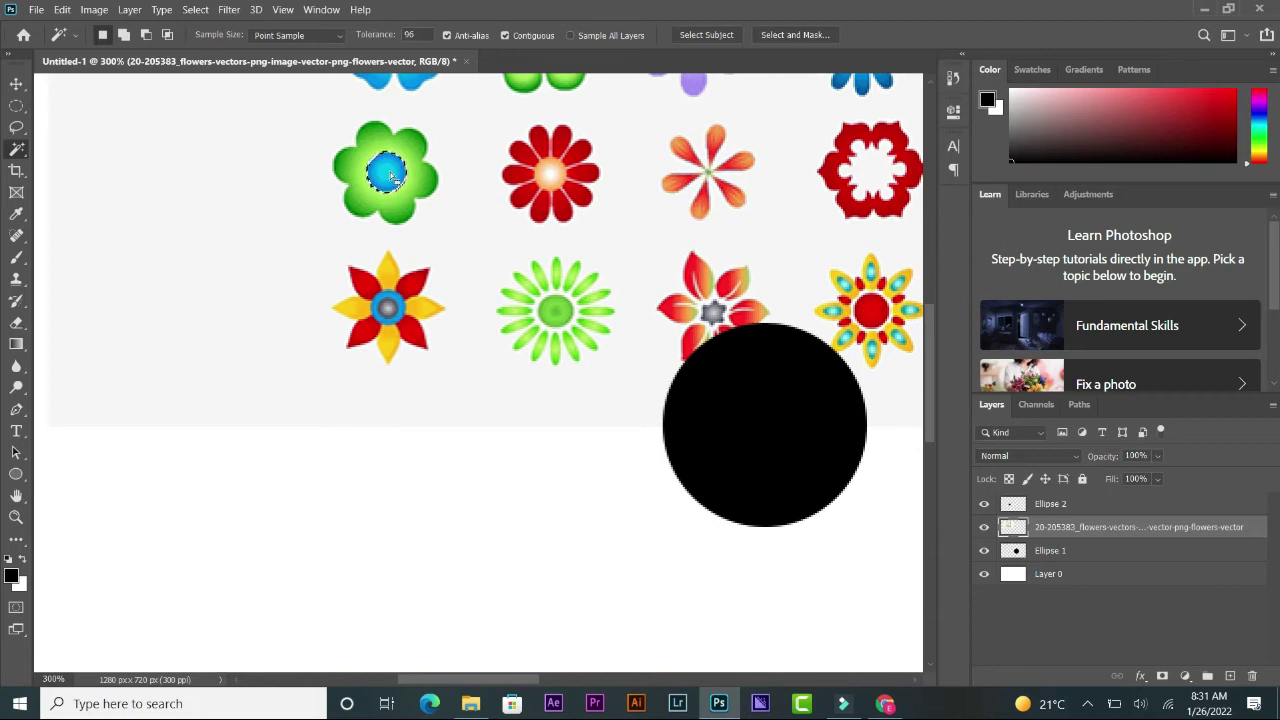
{"action": "left_click", "coordinate": [124, 35]}
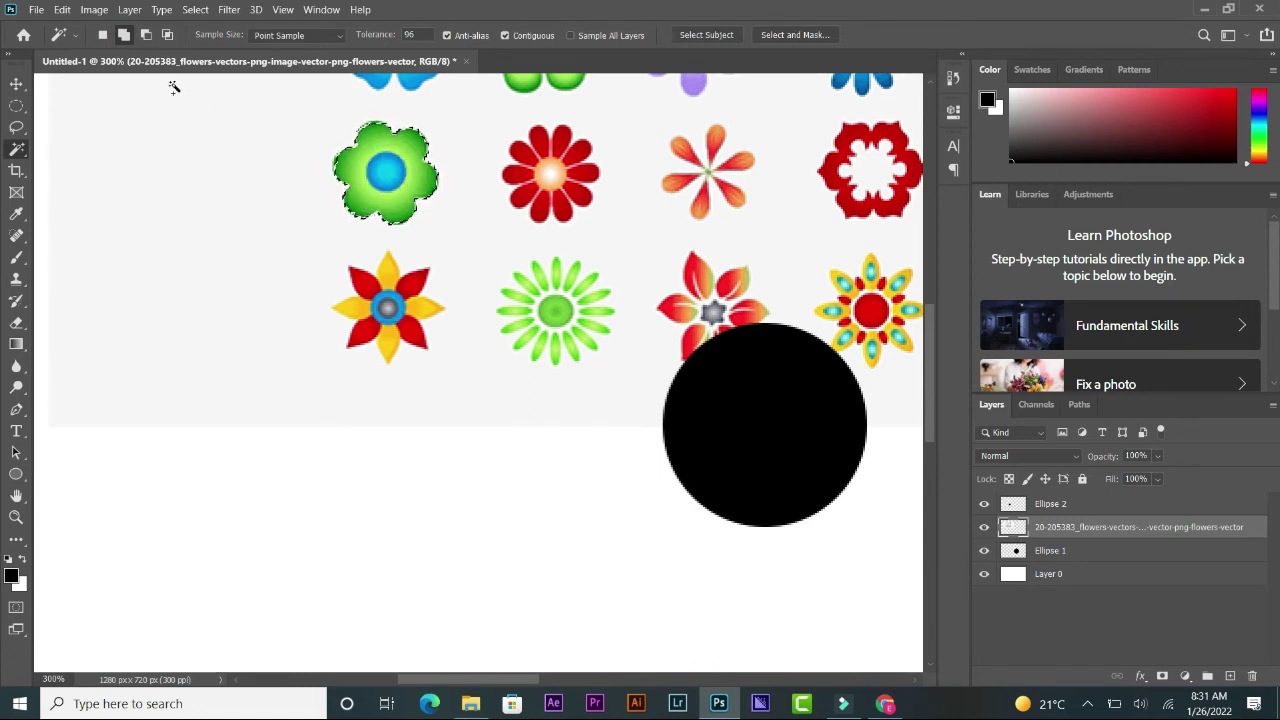
{"action": "left_click", "coordinate": [102, 35]}
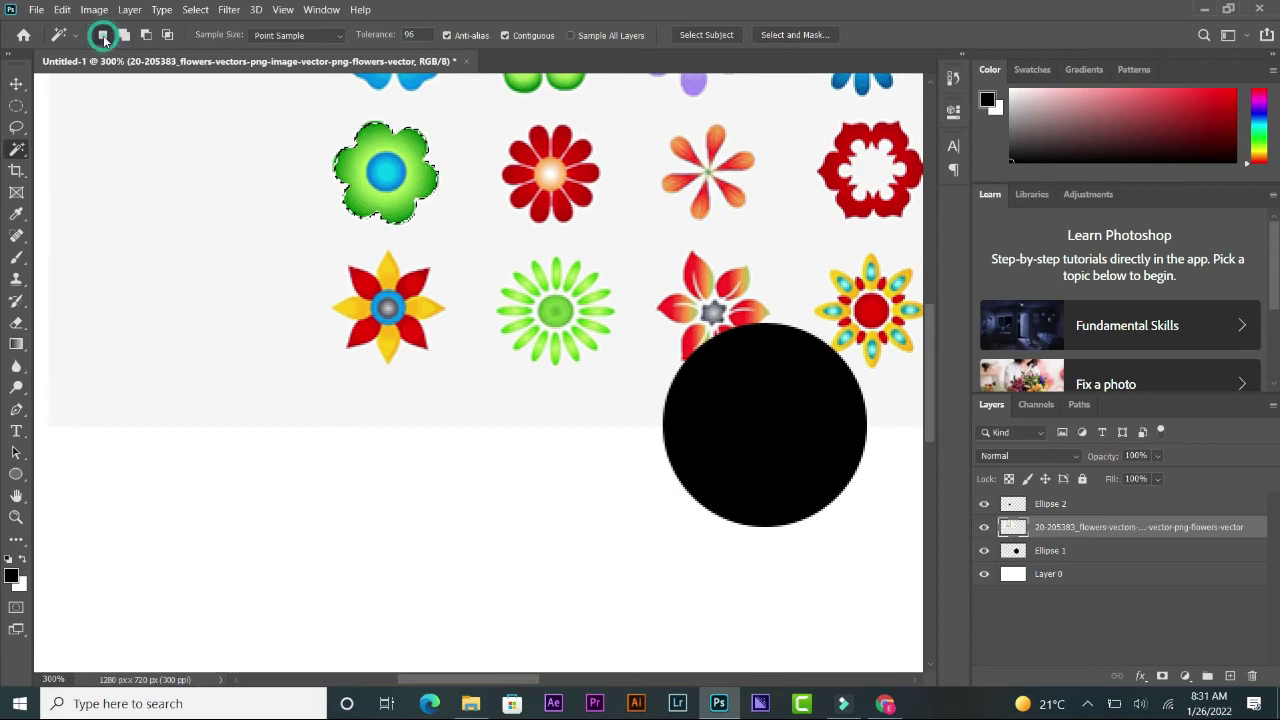
{"action": "left_click", "coordinate": [388, 174]}
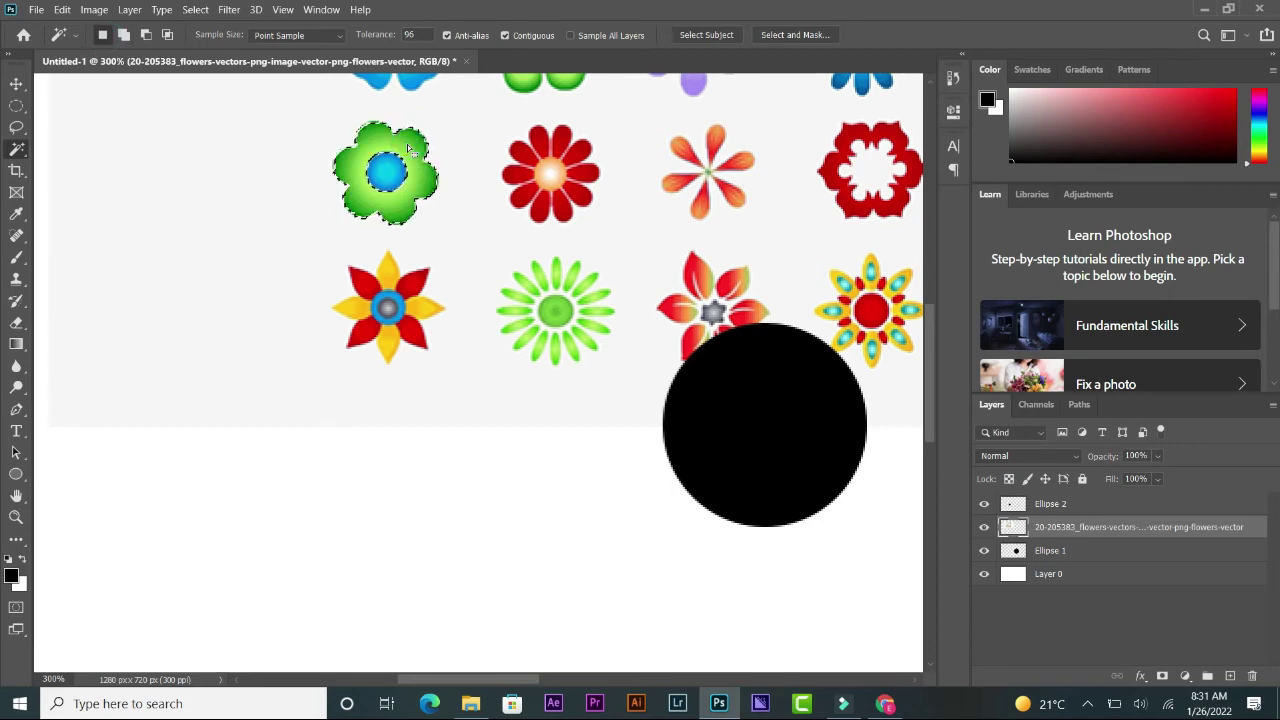
{"action": "left_click", "coordinate": [124, 35]}
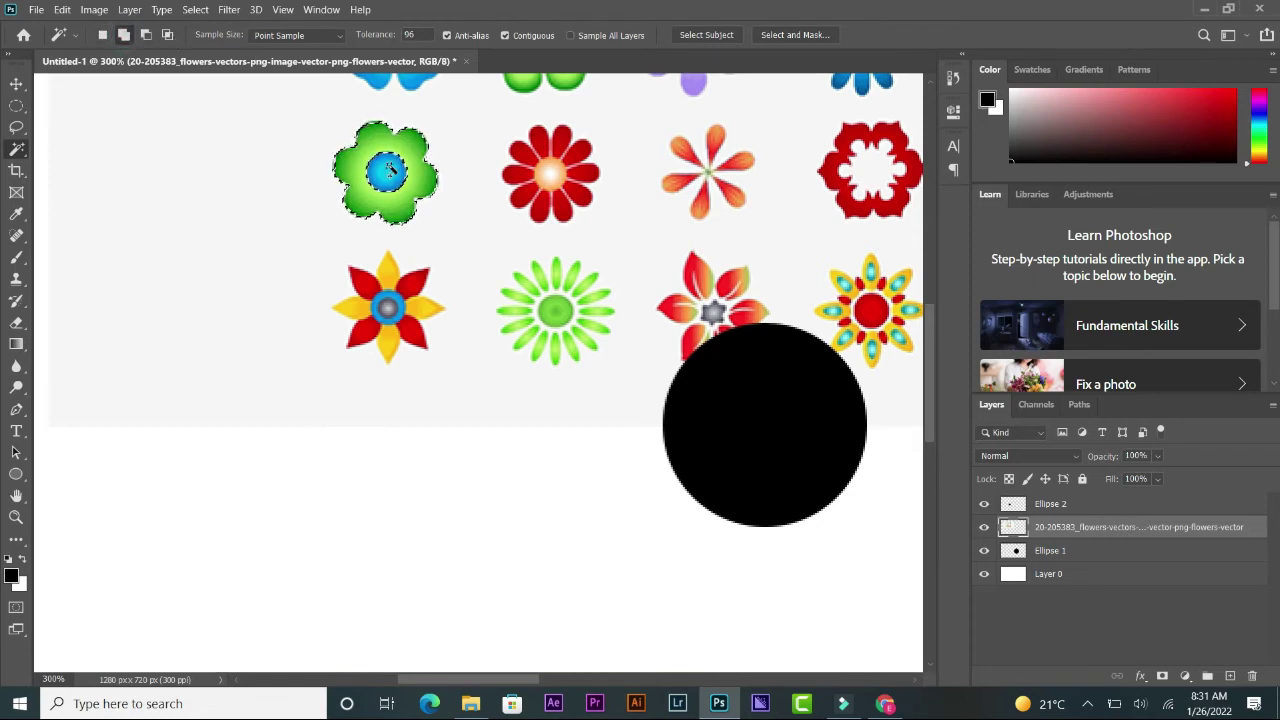
{"action": "left_click", "coordinate": [388, 174]}
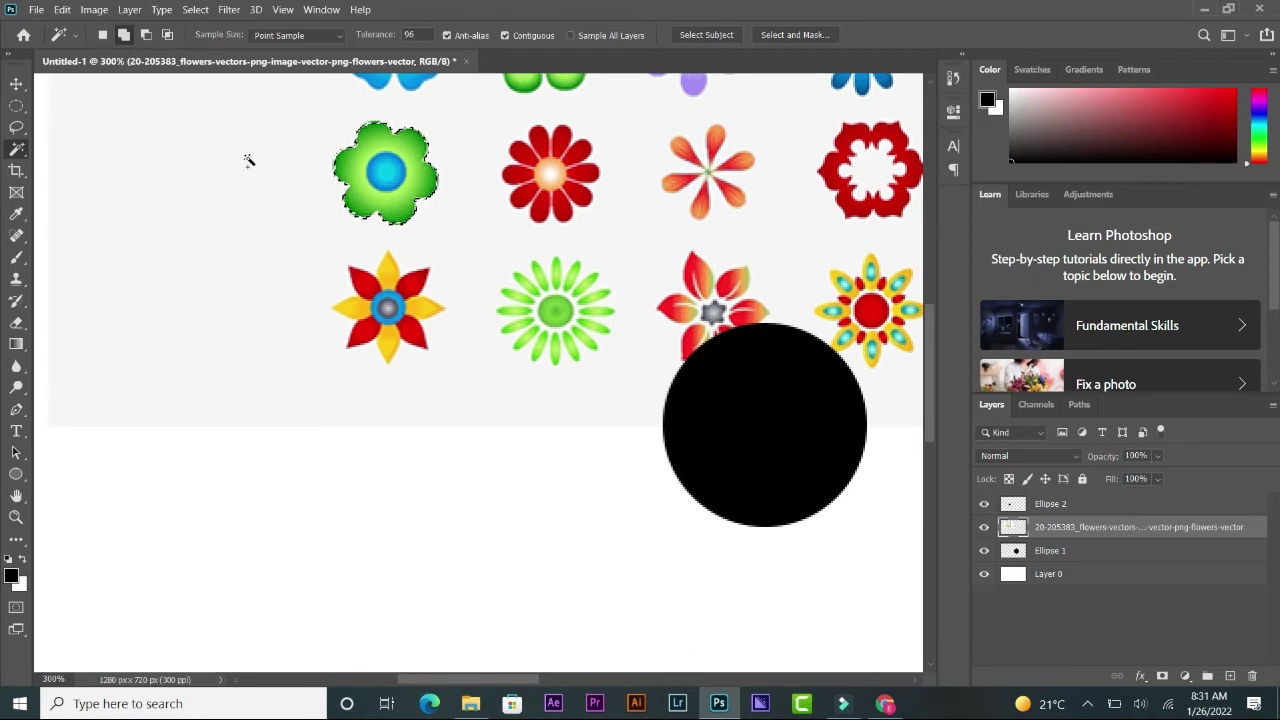
Switch to the Quick Selection Tool with a 59 px brush at 25% hardness
{"action": "right_click", "coordinate": [16, 148]}
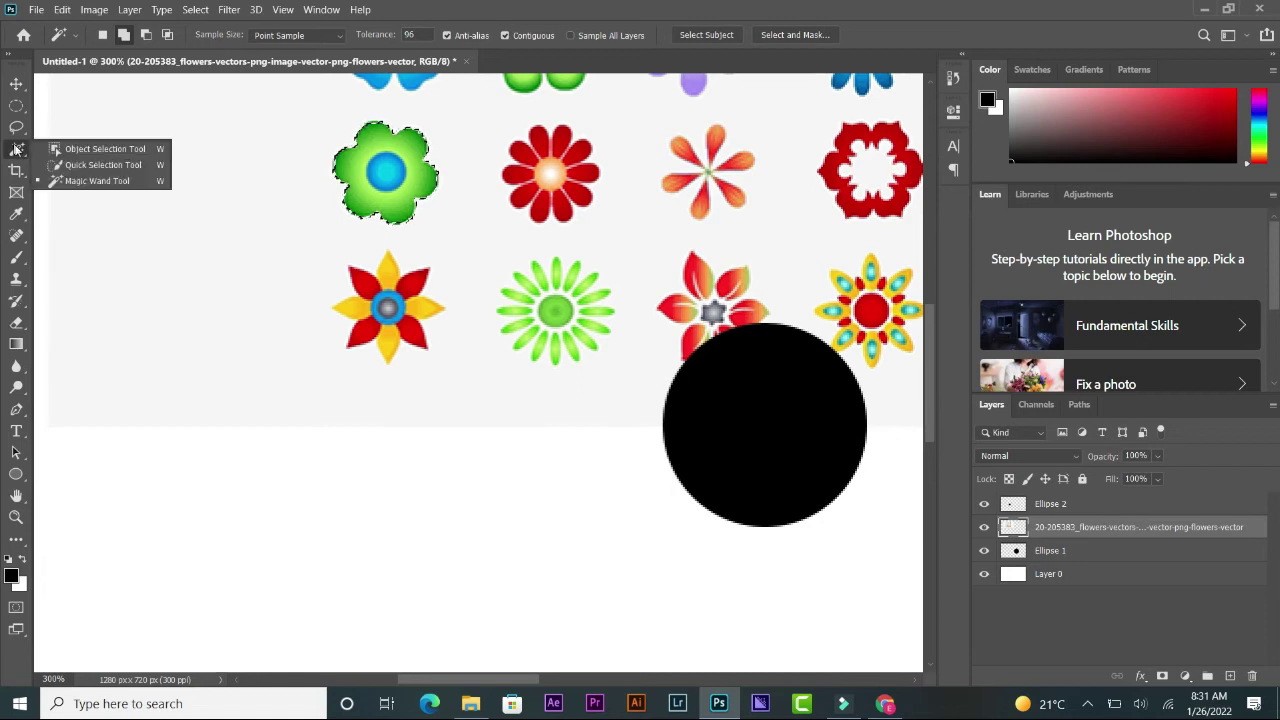
{"action": "left_click", "coordinate": [63, 164]}
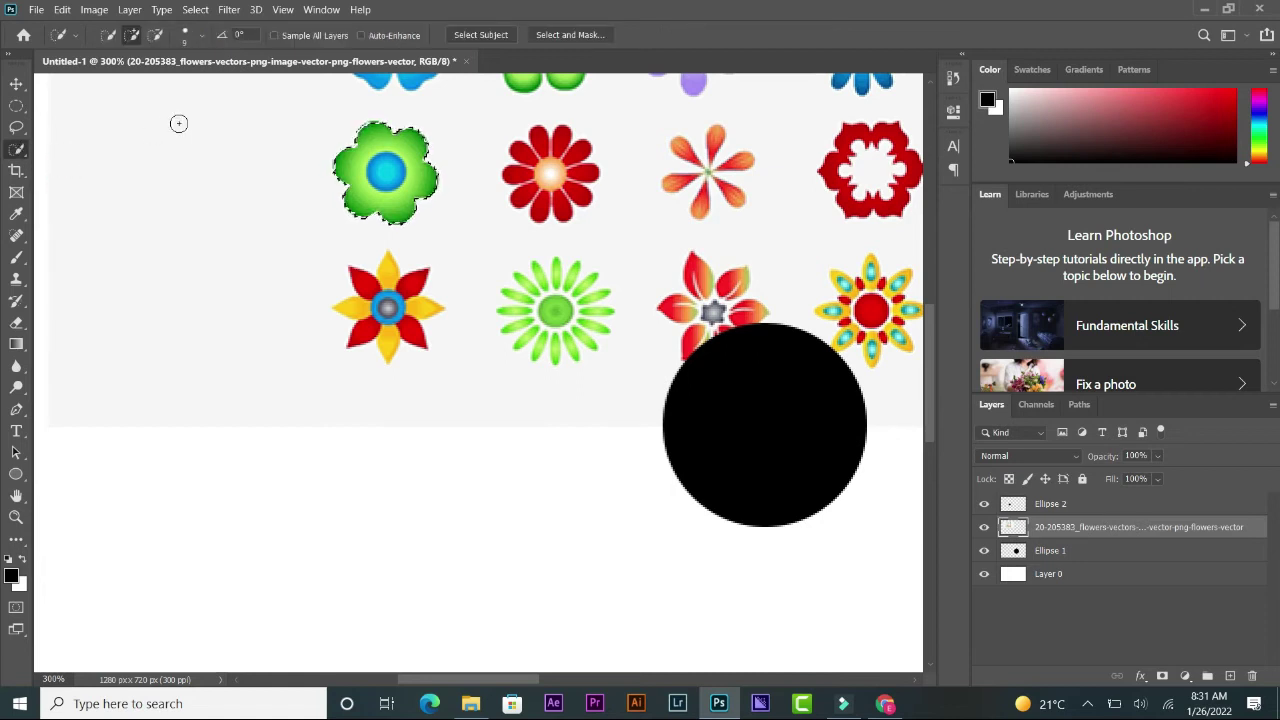
{"action": "left_click", "coordinate": [202, 36]}
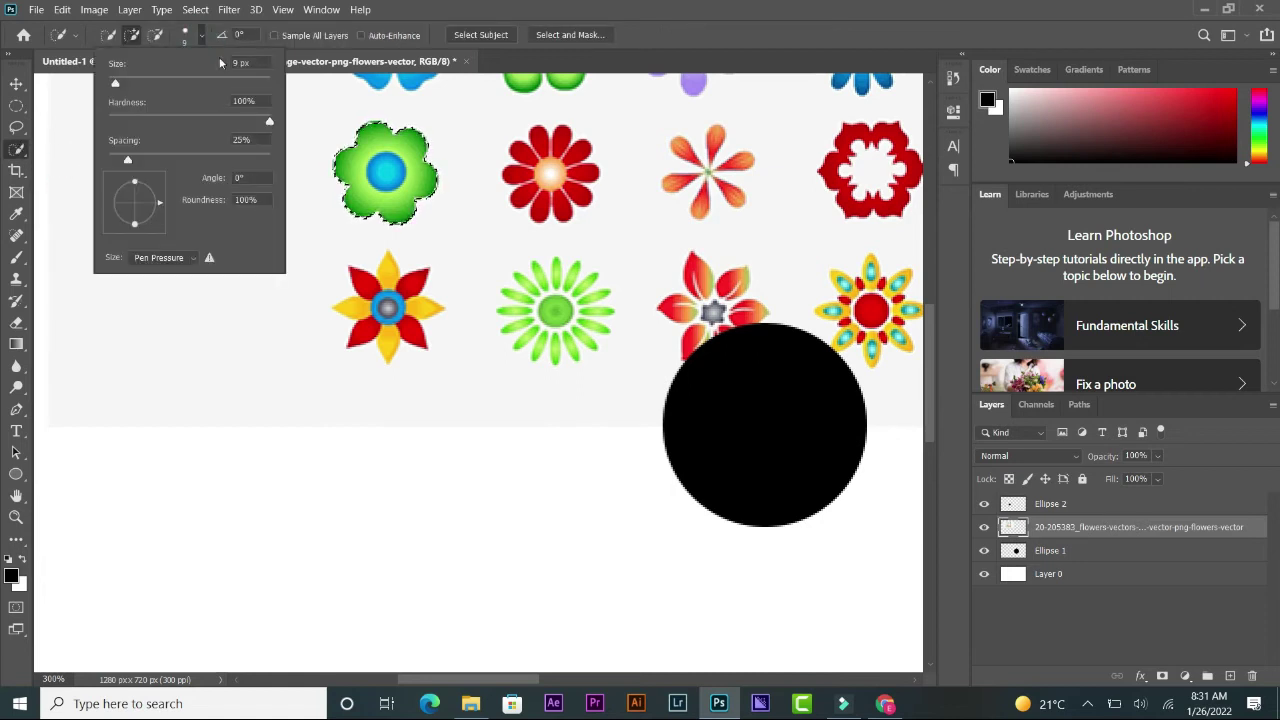
{"action": "left_click_drag", "start_coordinate": [116, 83], "coordinate": [156, 85]}
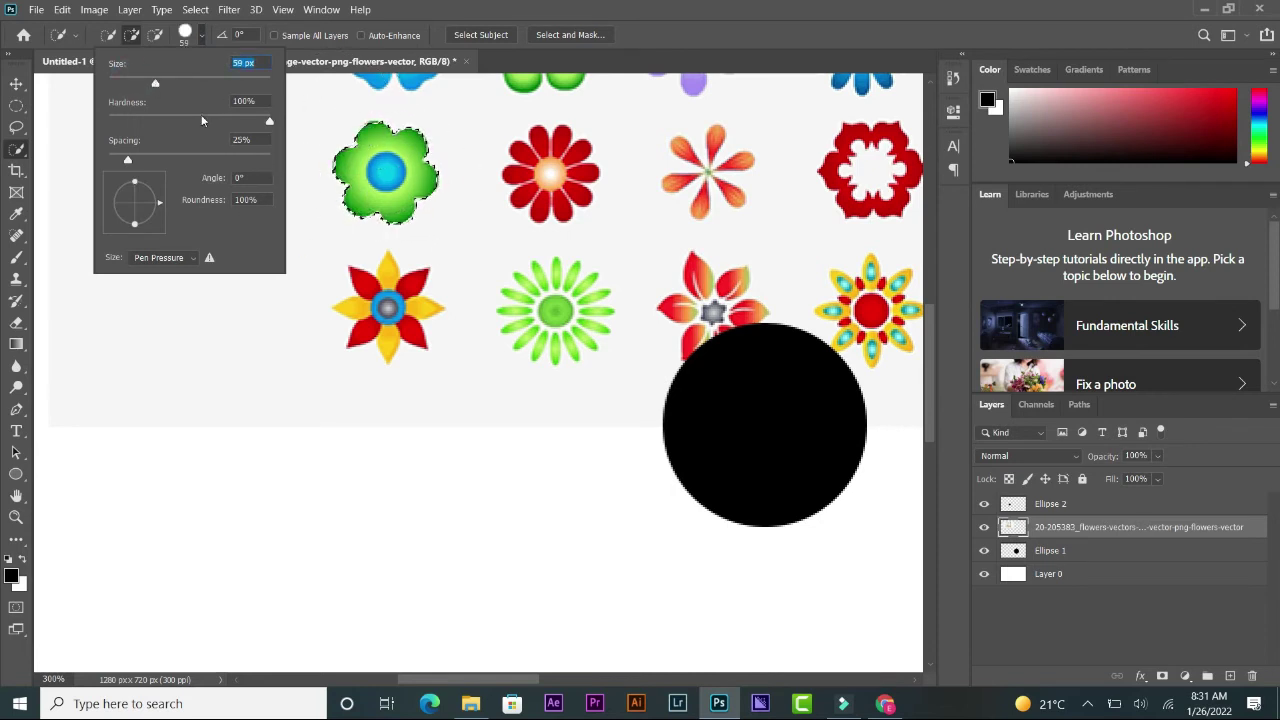
{"action": "left_click_drag", "start_coordinate": [187, 117], "coordinate": [127, 121]}
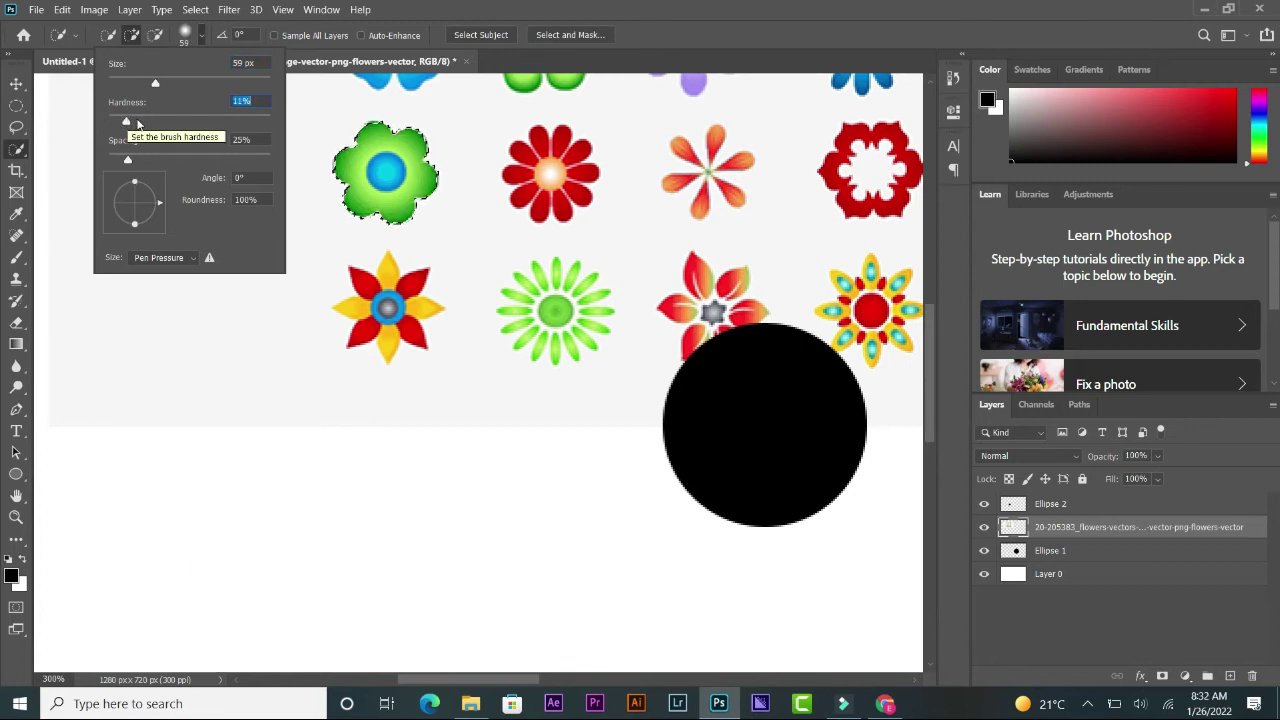
{"action": "left_click_drag", "start_coordinate": [156, 118], "coordinate": [288, 128]}
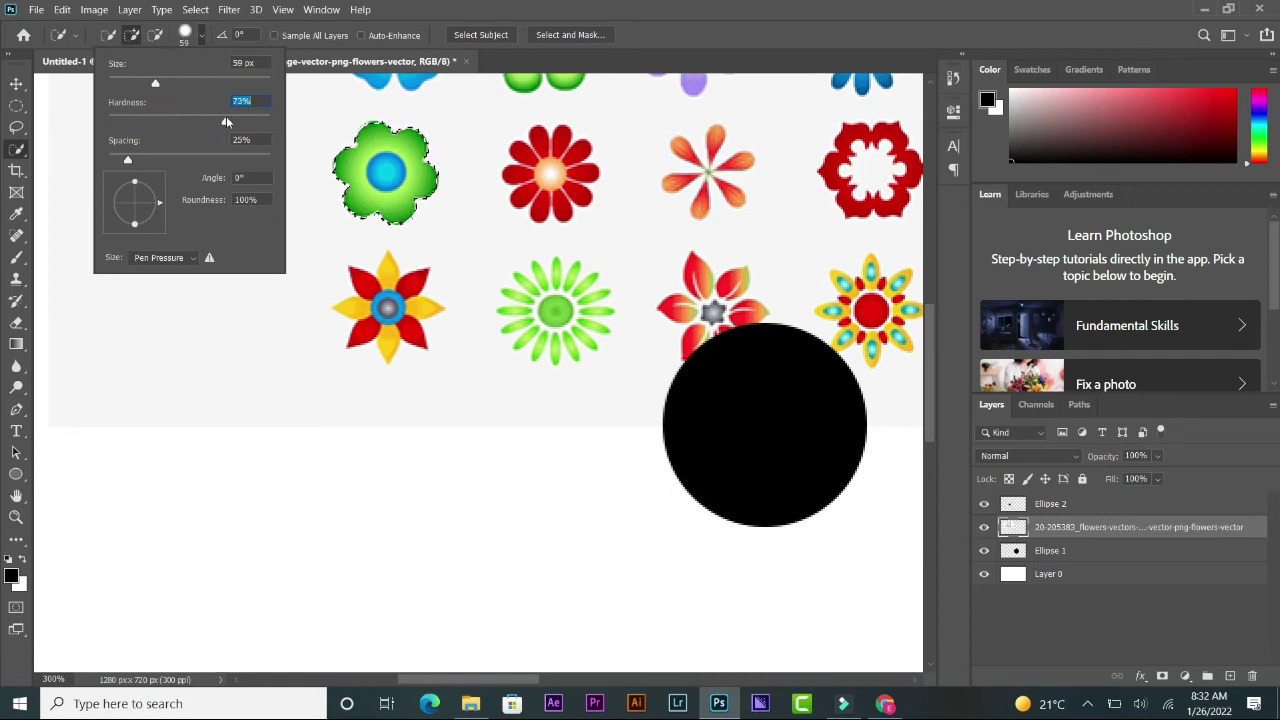
{"action": "left_click", "coordinate": [150, 121]}
Try the Quick Selection subtract and add modes, ending back on add
{"action": "left_click", "coordinate": [155, 35]}
{"action": "left_click", "coordinate": [136, 36]}
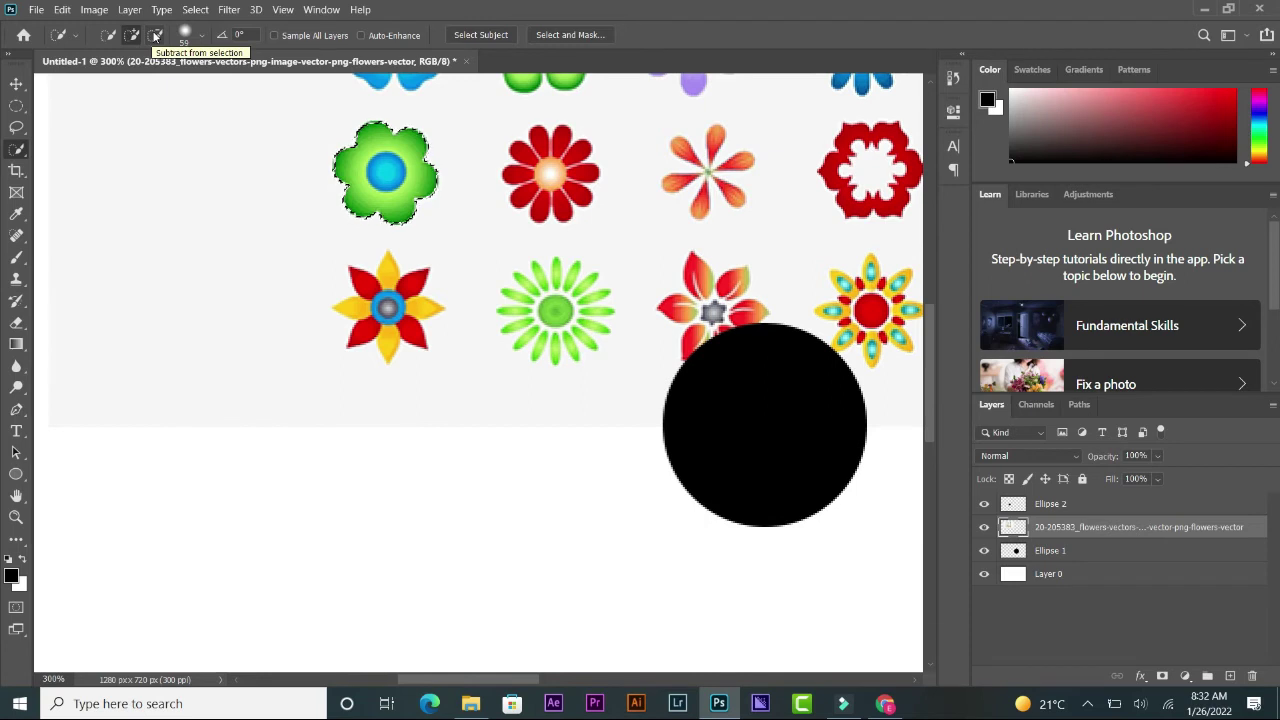
{"action": "left_click", "coordinate": [75, 38]}
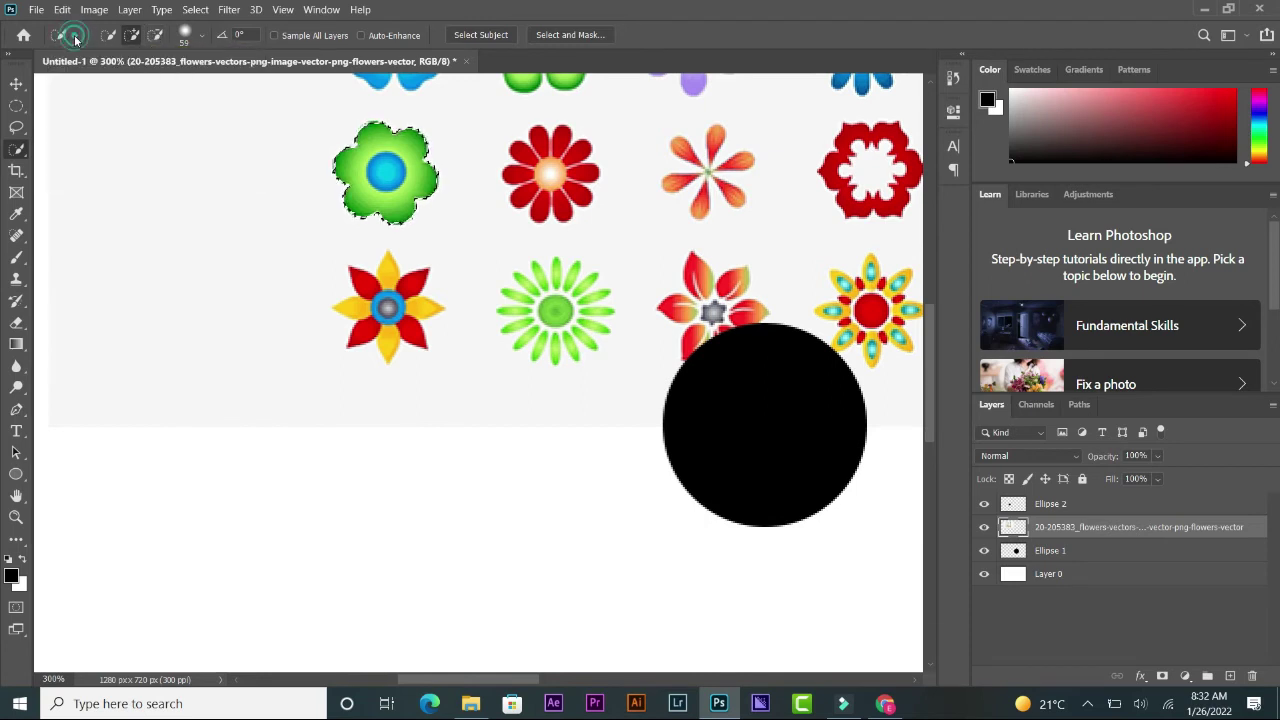
{"action": "left_click", "coordinate": [200, 38]}
{"action": "left_click", "coordinate": [200, 39]}
{"action": "right_click", "coordinate": [25, 150]}
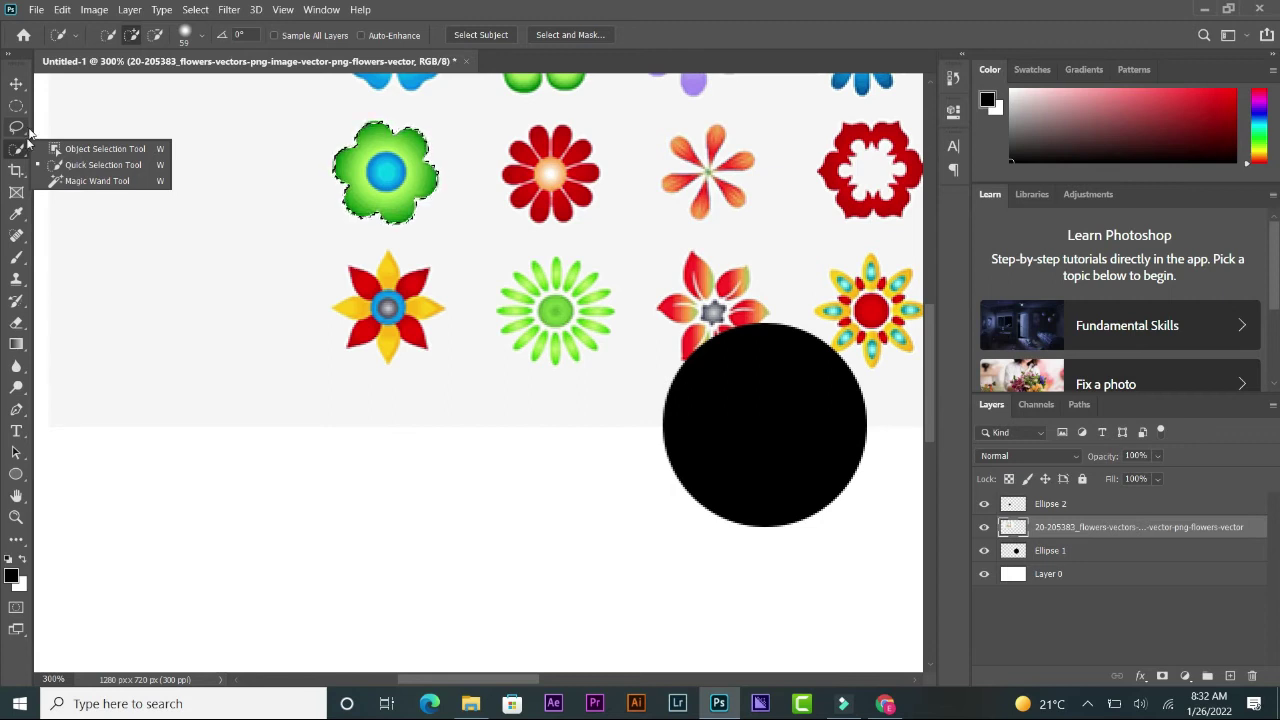
Zoom out, deselect the green flower, and delete the flowers image layer
{"action": "left_click", "coordinate": [16, 172]}
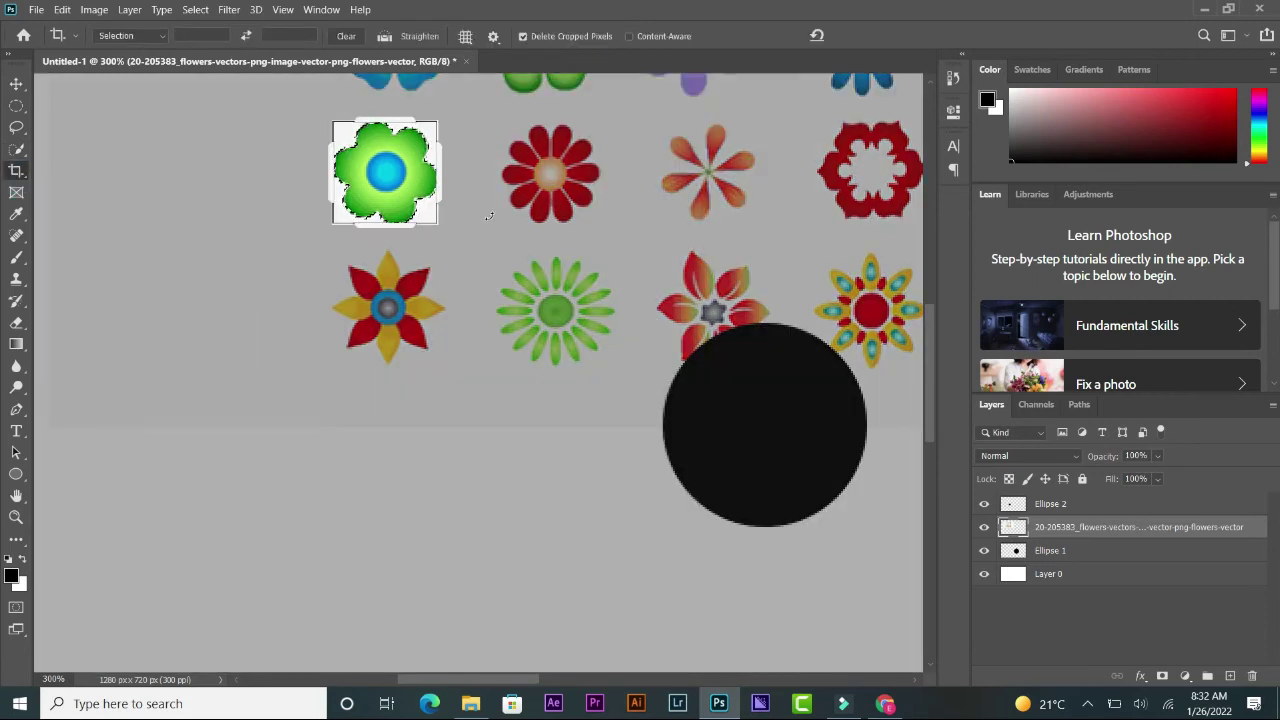
{"action": "key", "text": "ctrl+minus"}
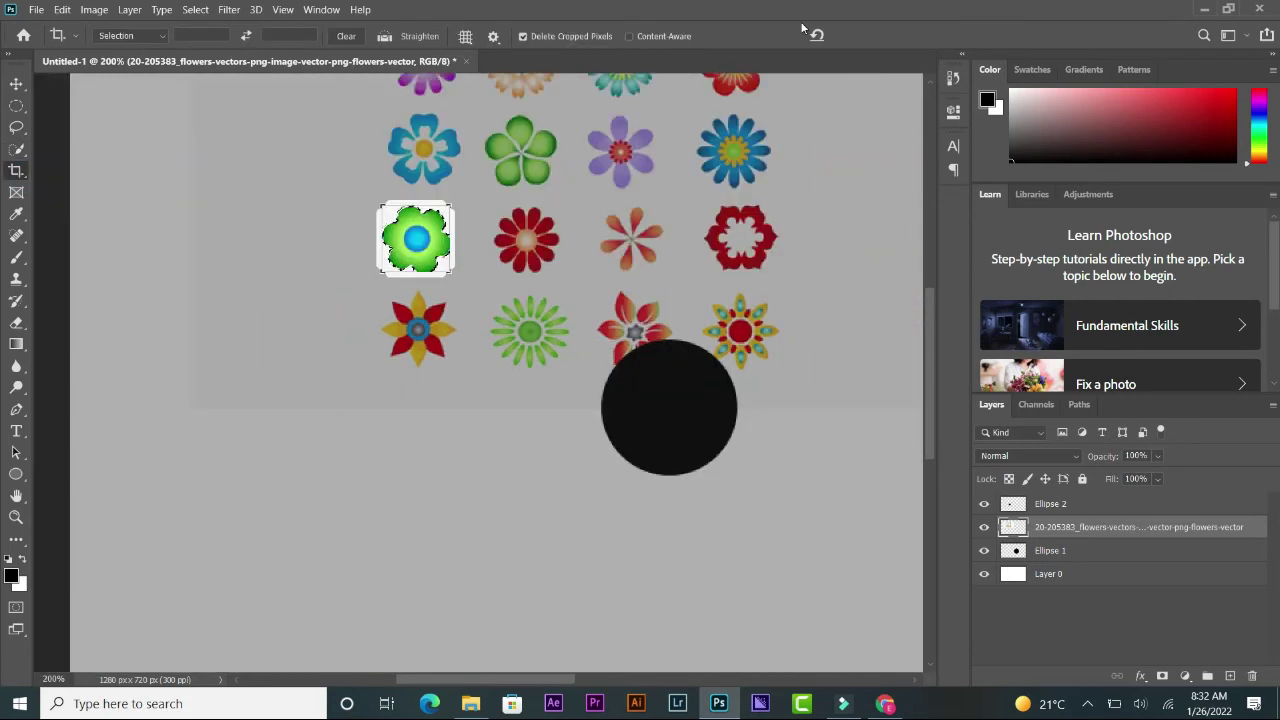
{"action": "key", "text": "ctrl+minus"}
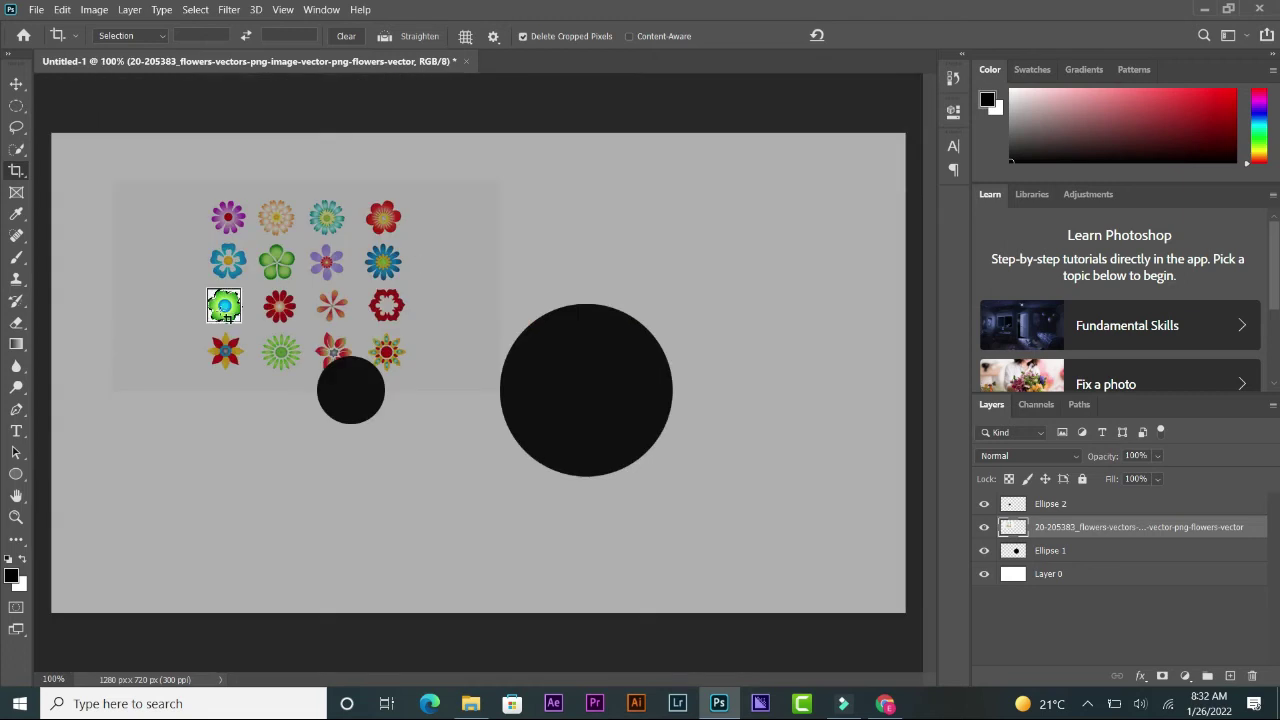
{"action": "left_click", "coordinate": [17, 150]}
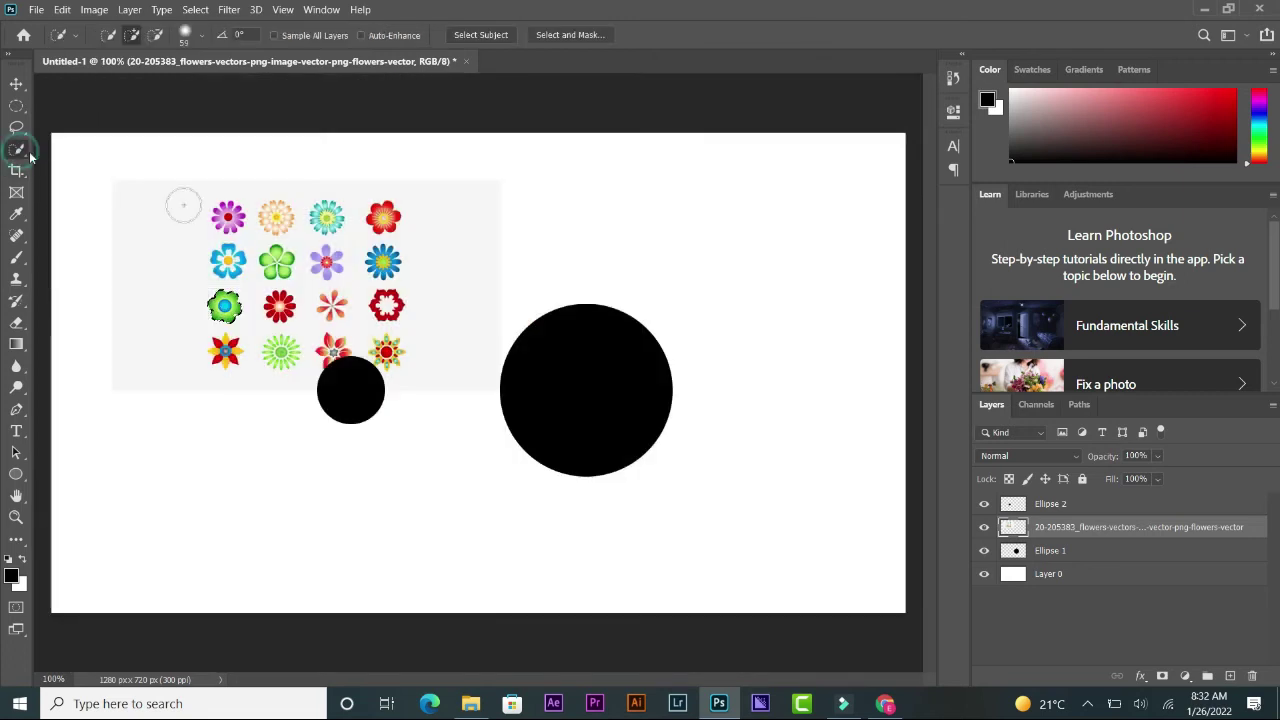
{"action": "right_click", "coordinate": [230, 310]}
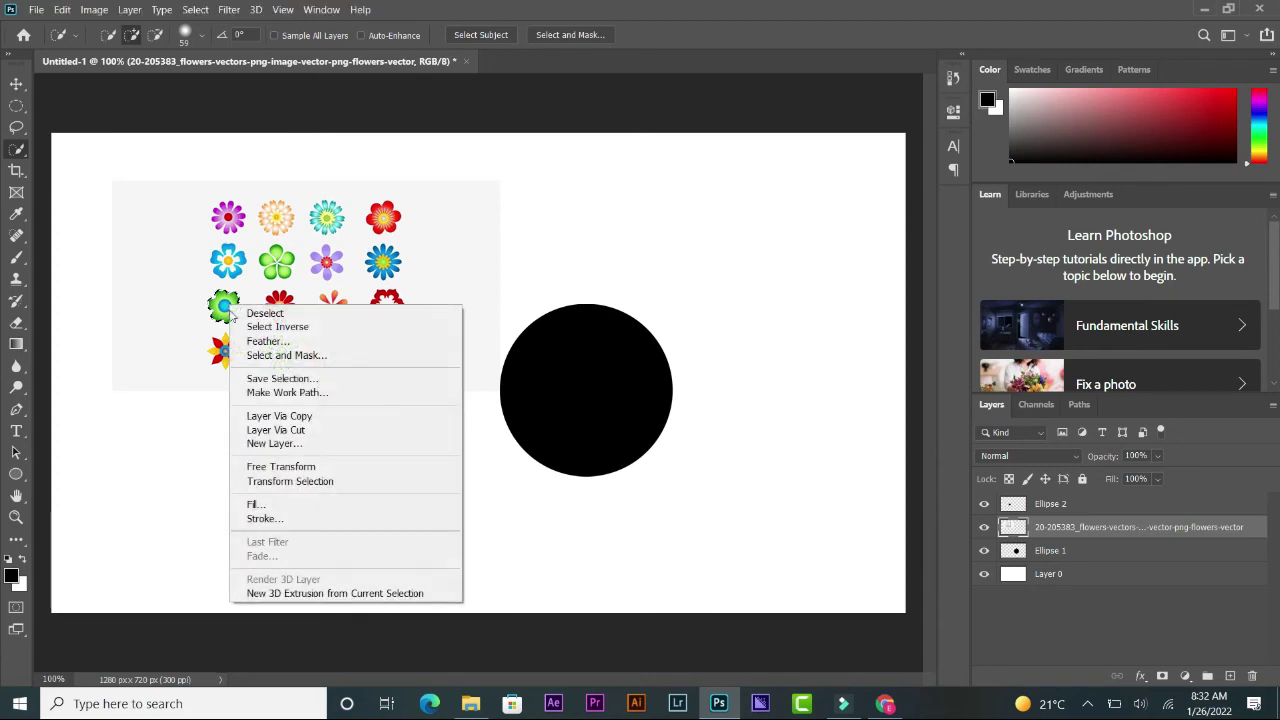
{"action": "left_click", "coordinate": [268, 306]}
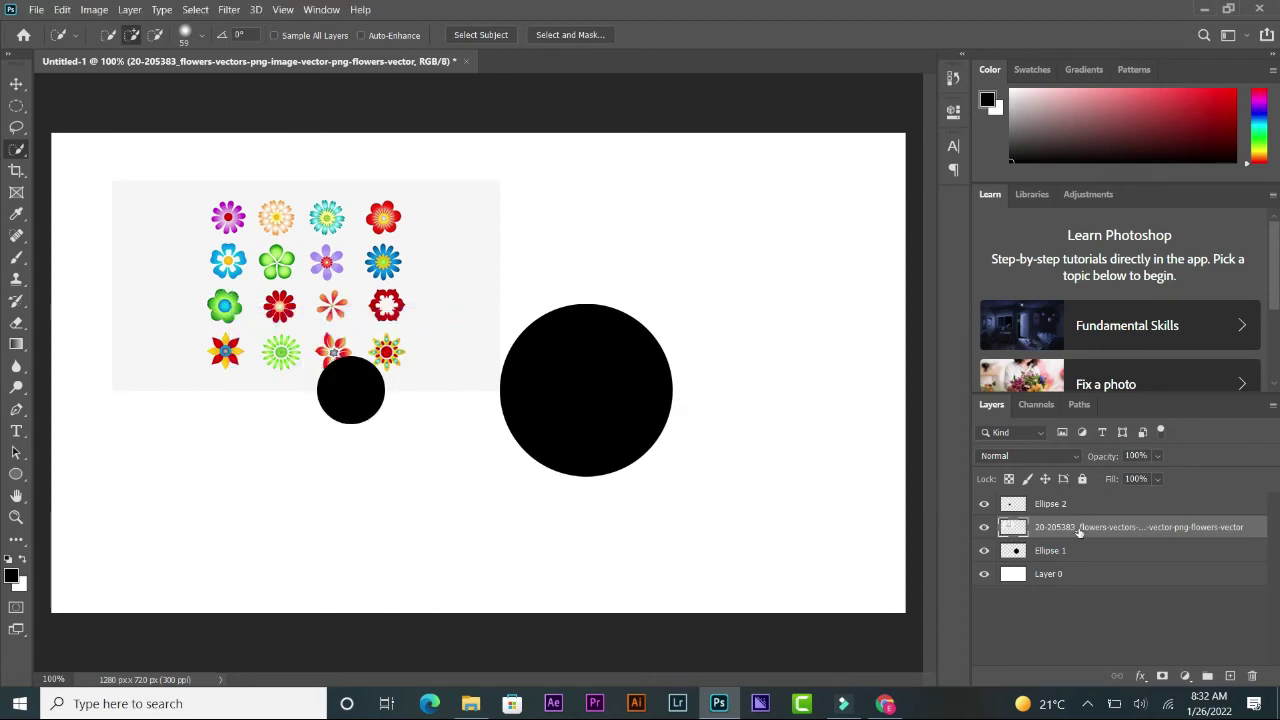
{"action": "key", "text": "Delete"}
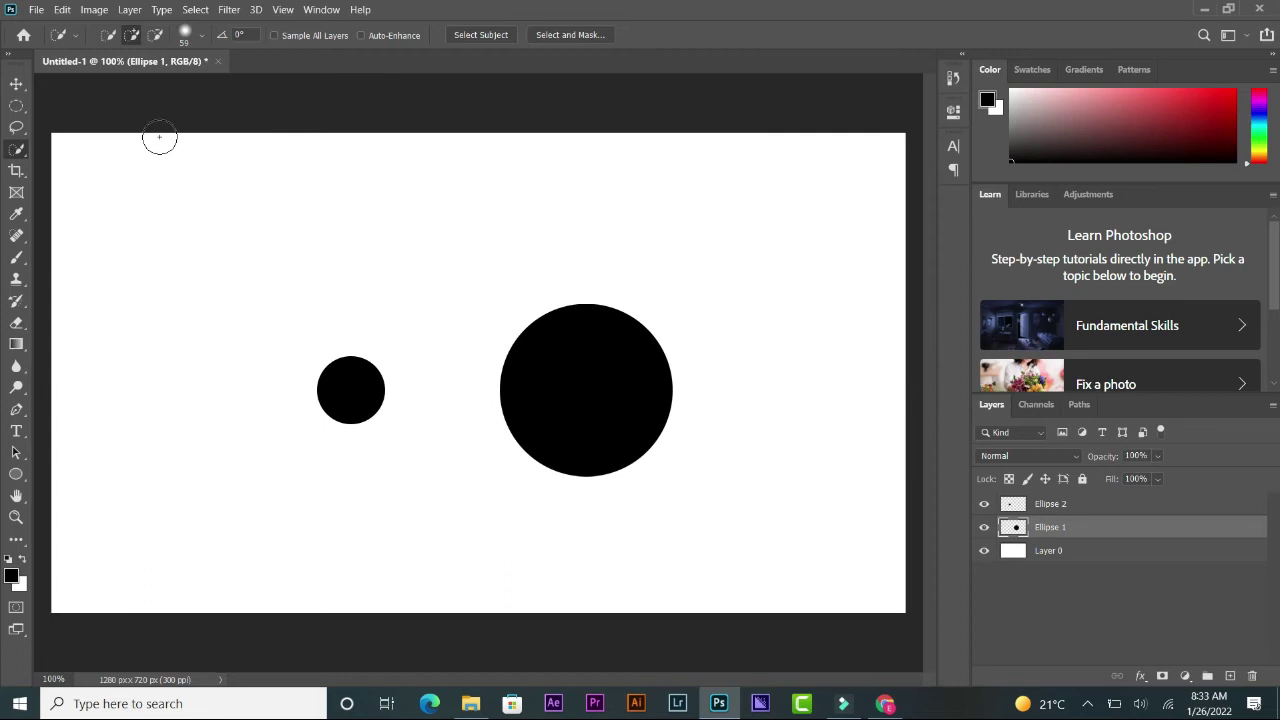
Sample white from the canvas, then black from the large circle, as foreground colour
{"action": "left_click", "coordinate": [18, 216]}
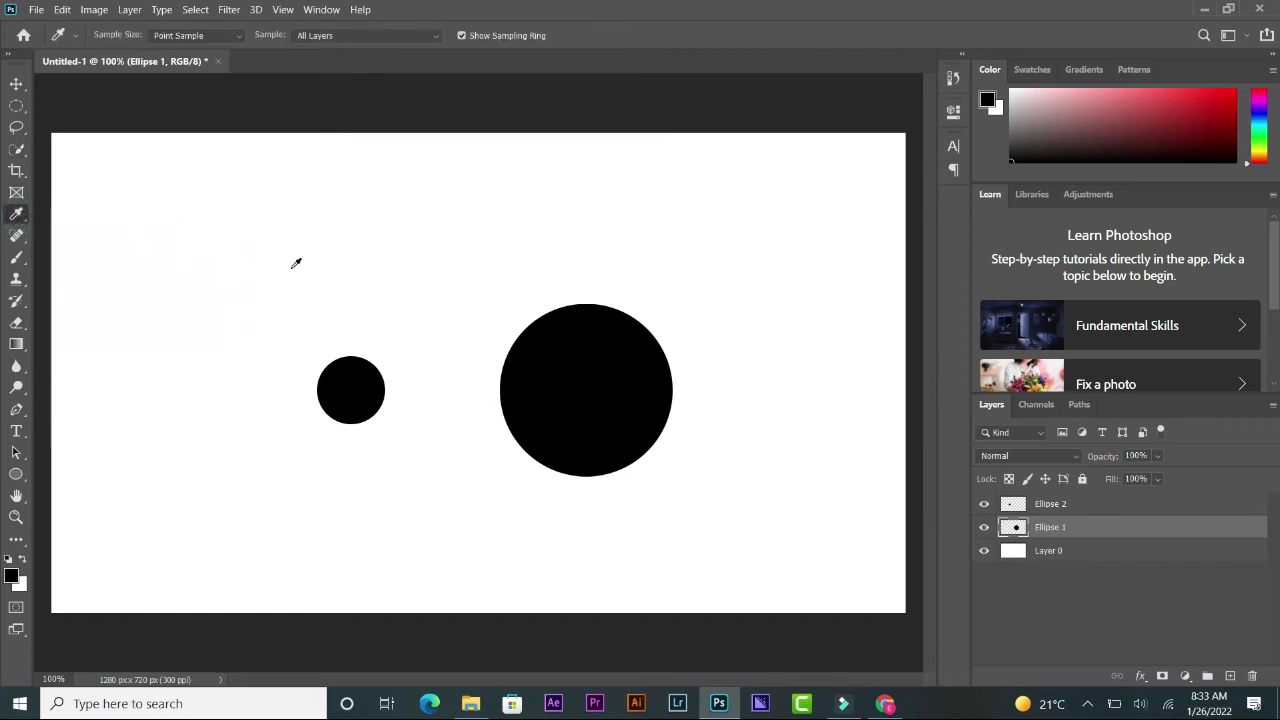
{"action": "left_click", "coordinate": [510, 261]}
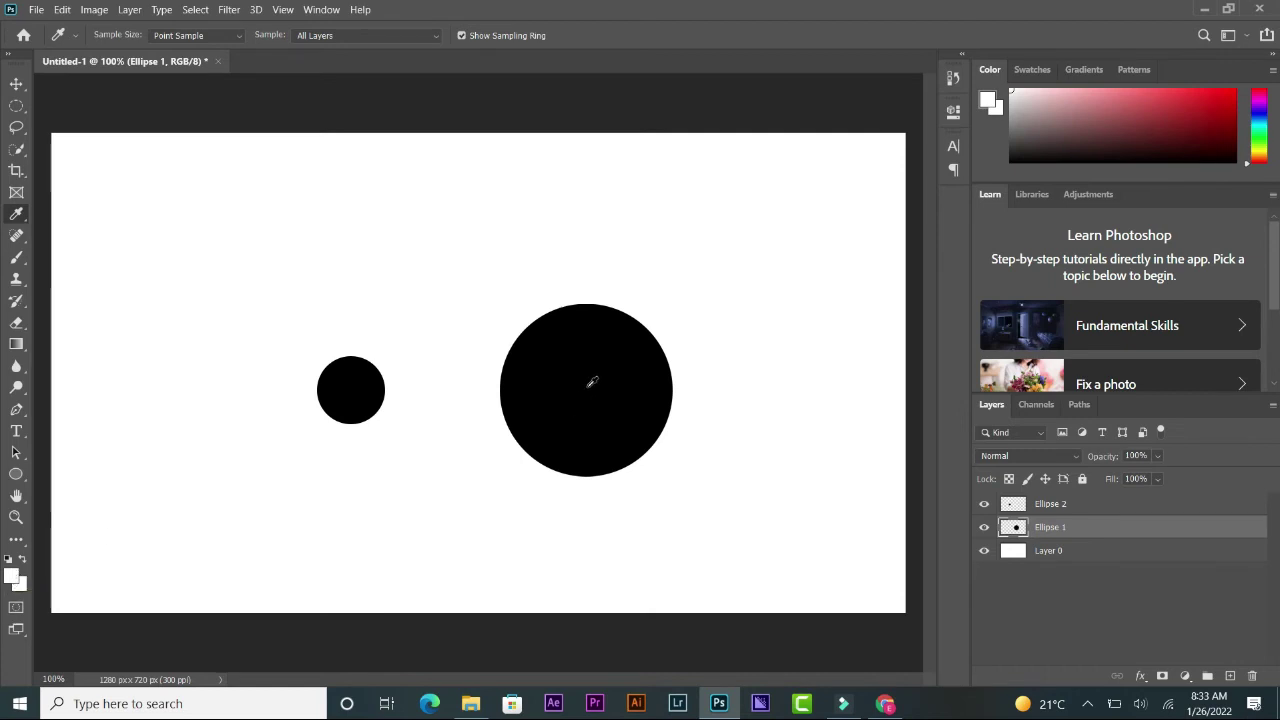
{"action": "left_click", "coordinate": [591, 382]}
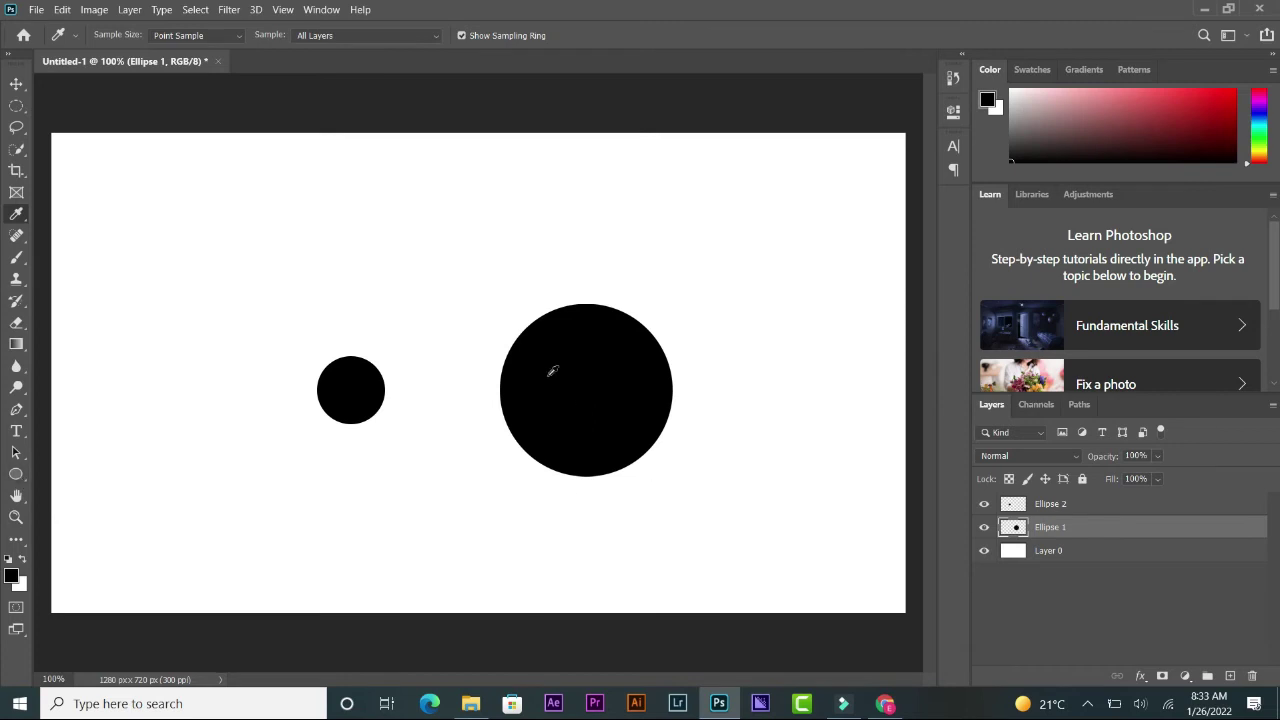
Draw a small red-filled circle at the upper left, then sample white with the Eyedropper
{"action": "left_click", "coordinate": [17, 478]}
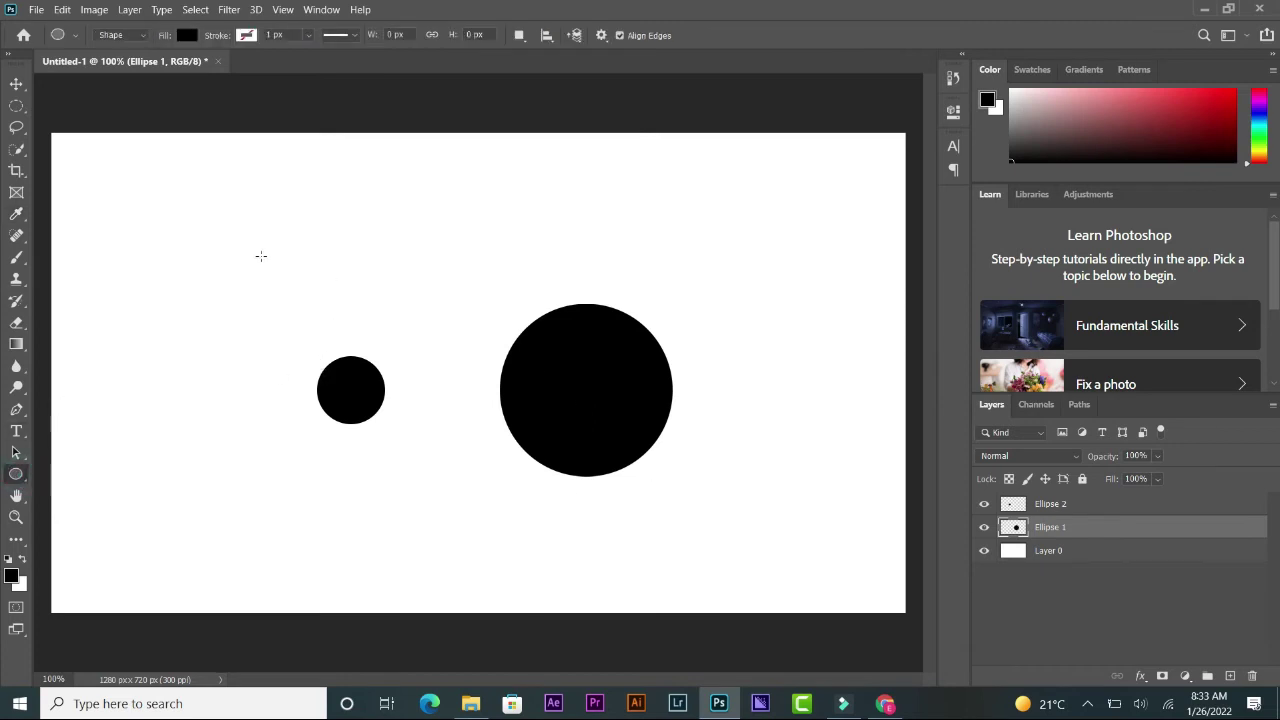
{"action": "mouse_move", "coordinate": [249, 251]}
{"action": "left_mouse_down"}
{"action": "mouse_move", "coordinate": [350, 293]}
{"action": "mouse_move", "coordinate": [302, 307]}
{"action": "left_mouse_up"}
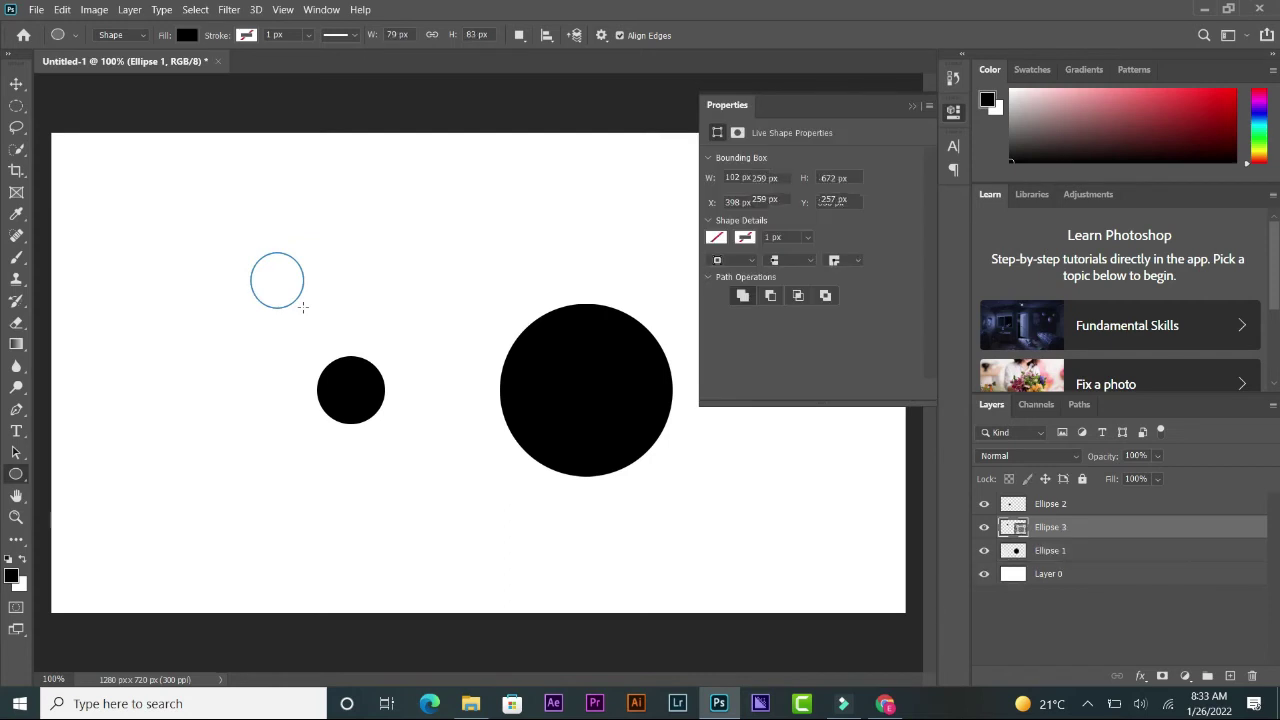
{"action": "left_click", "coordinate": [186, 36]}
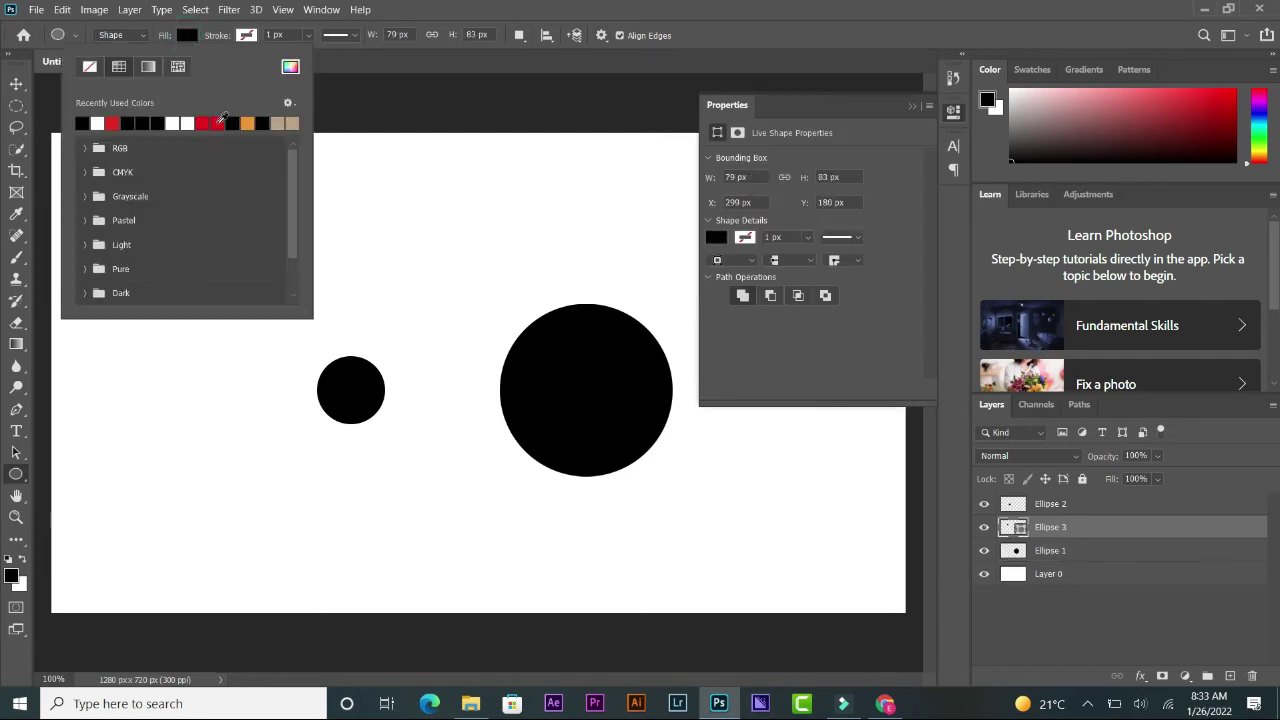
{"action": "left_click", "coordinate": [217, 123]}
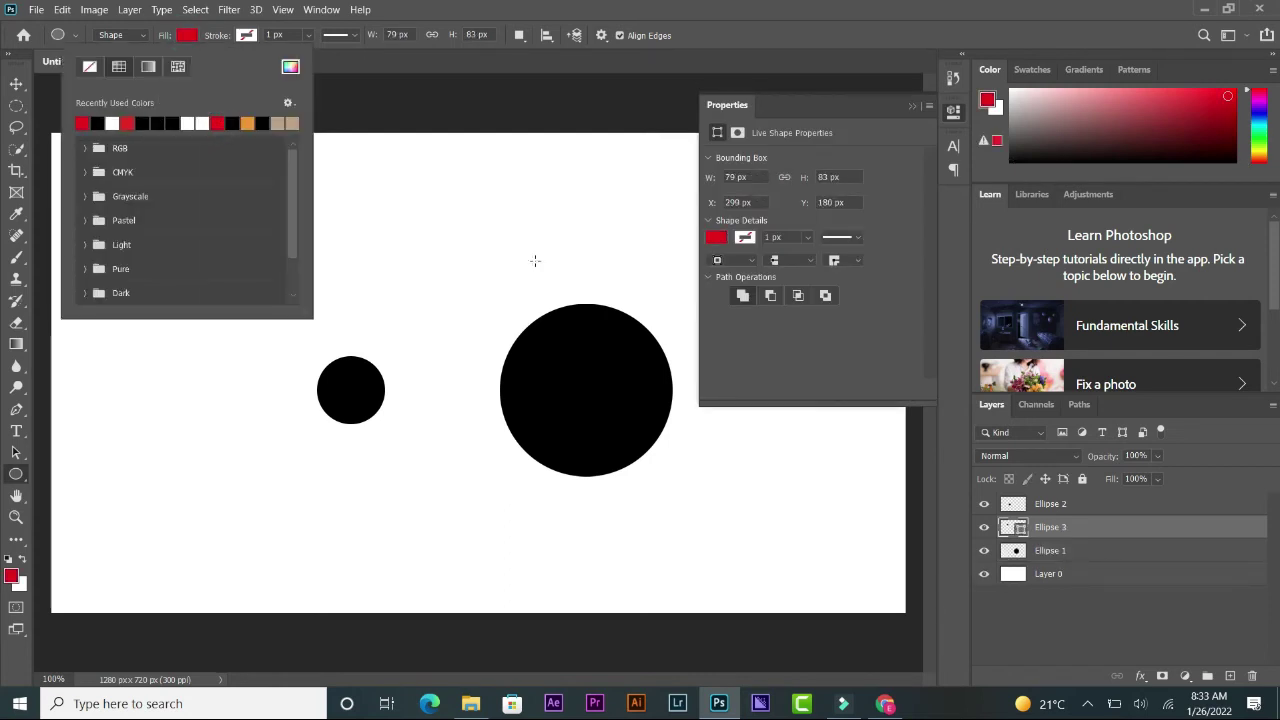
{"action": "left_click", "coordinate": [955, 115]}
{"action": "left_click", "coordinate": [955, 115]}
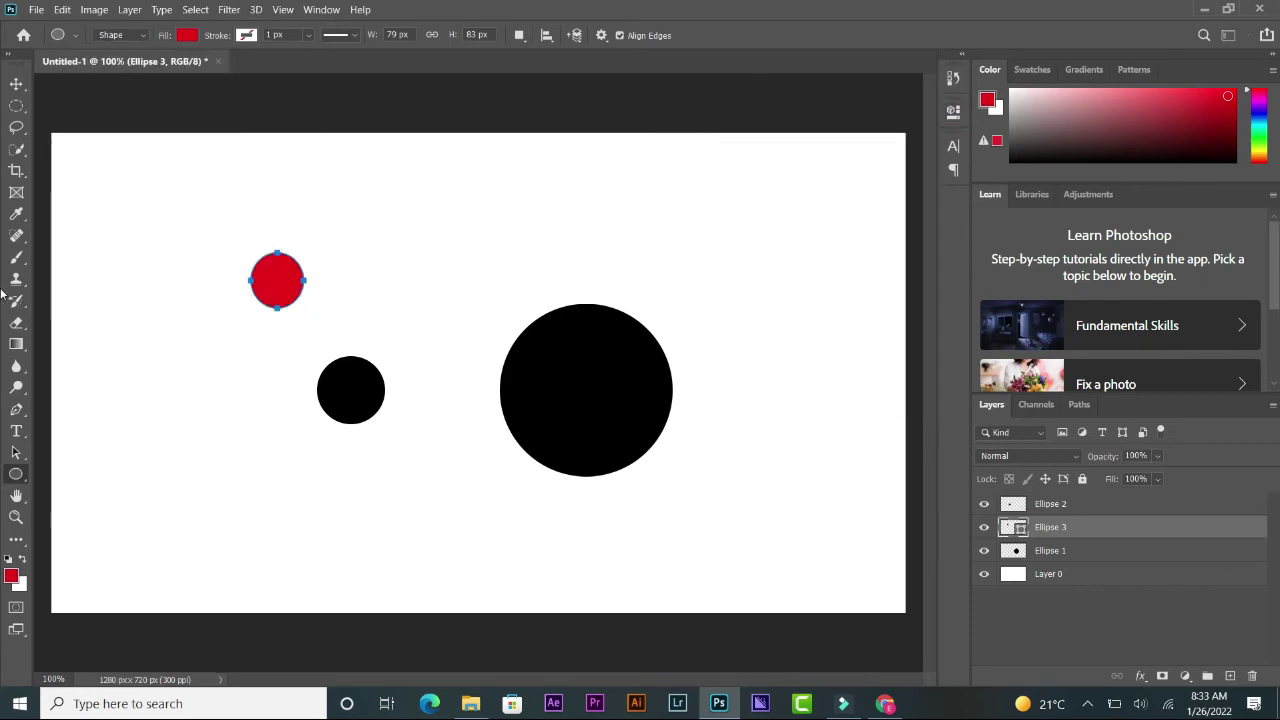
{"action": "left_click", "coordinate": [16, 213]}
{"action": "left_click", "coordinate": [196, 193]}
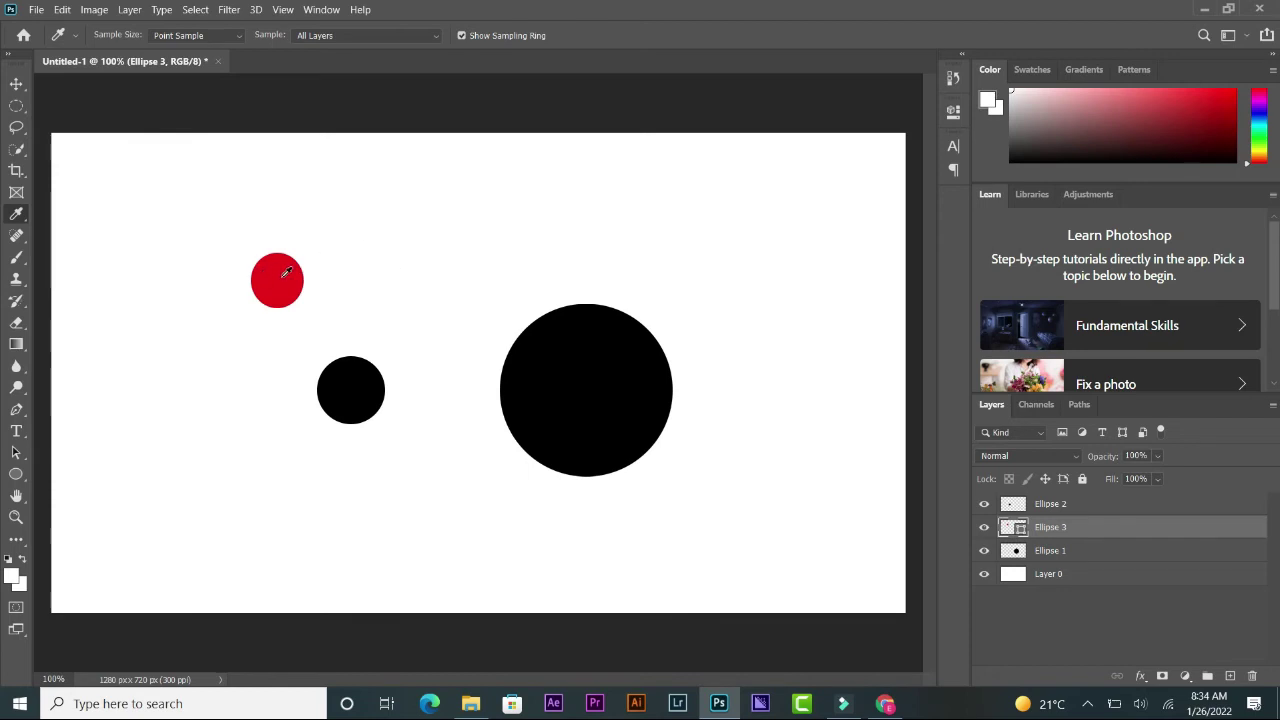
Sample the small circle's red as the foreground colour
{"action": "left_click", "coordinate": [285, 271]}
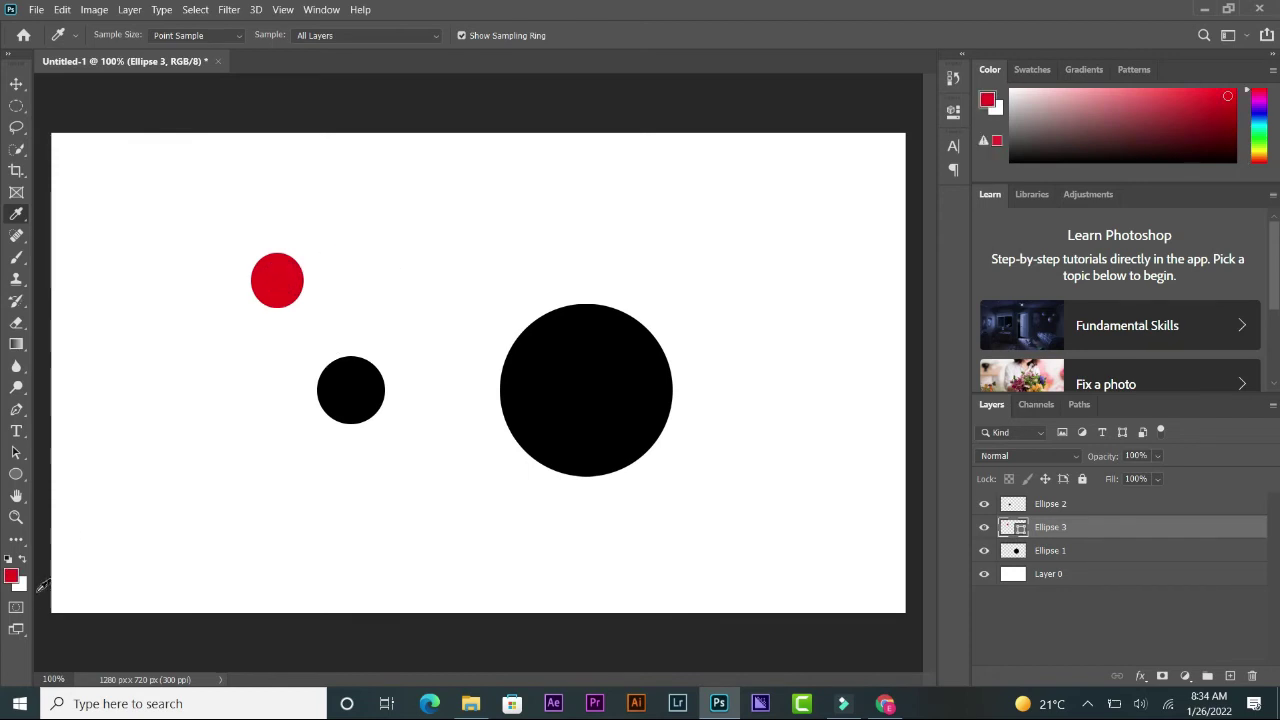
{"action": "left_click", "coordinate": [11, 575]}
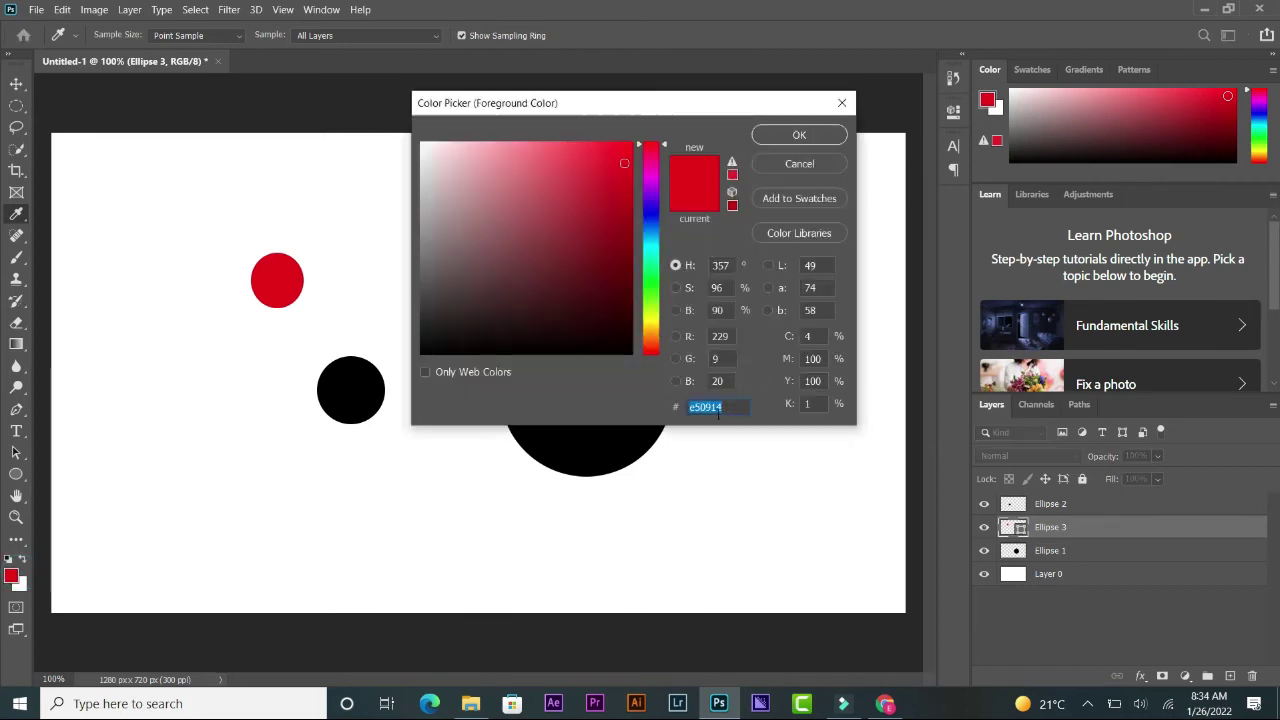
{"action": "left_click", "coordinate": [842, 103]}
Select the Spot Healing Brush after browsing its healing tool group
{"action": "left_click", "coordinate": [16, 236]}
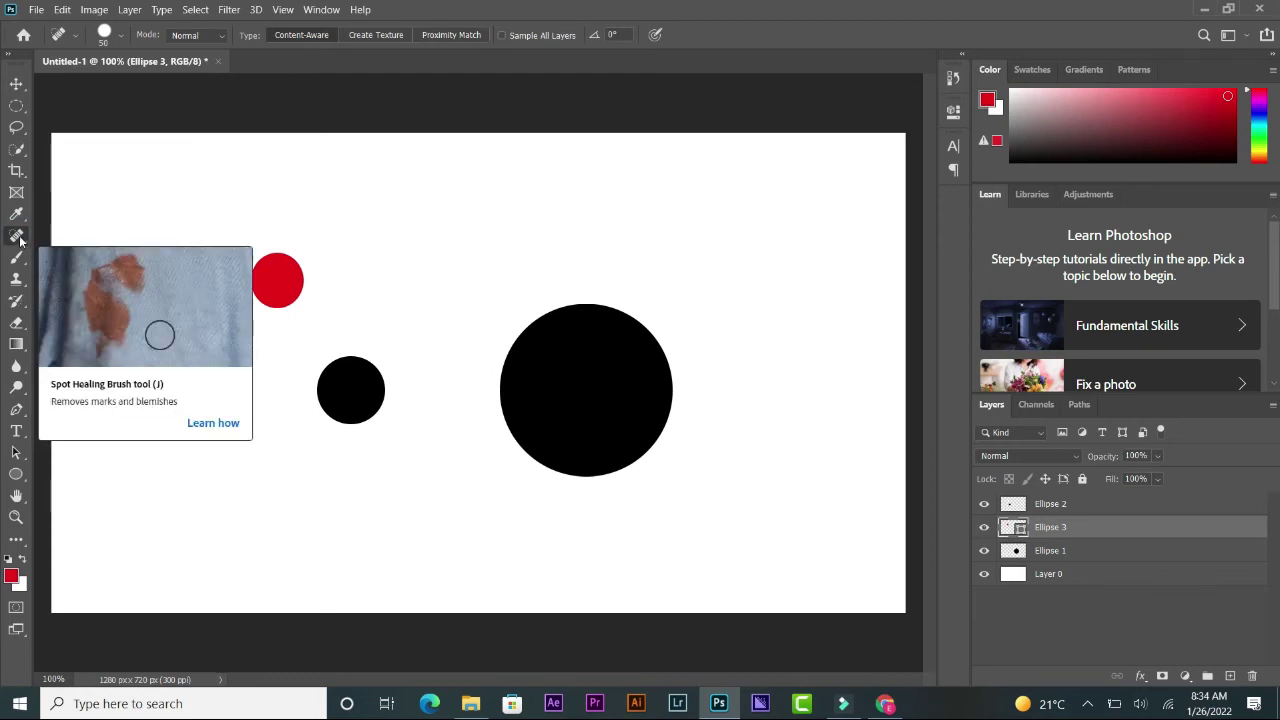
{"action": "right_click", "coordinate": [18, 237]}
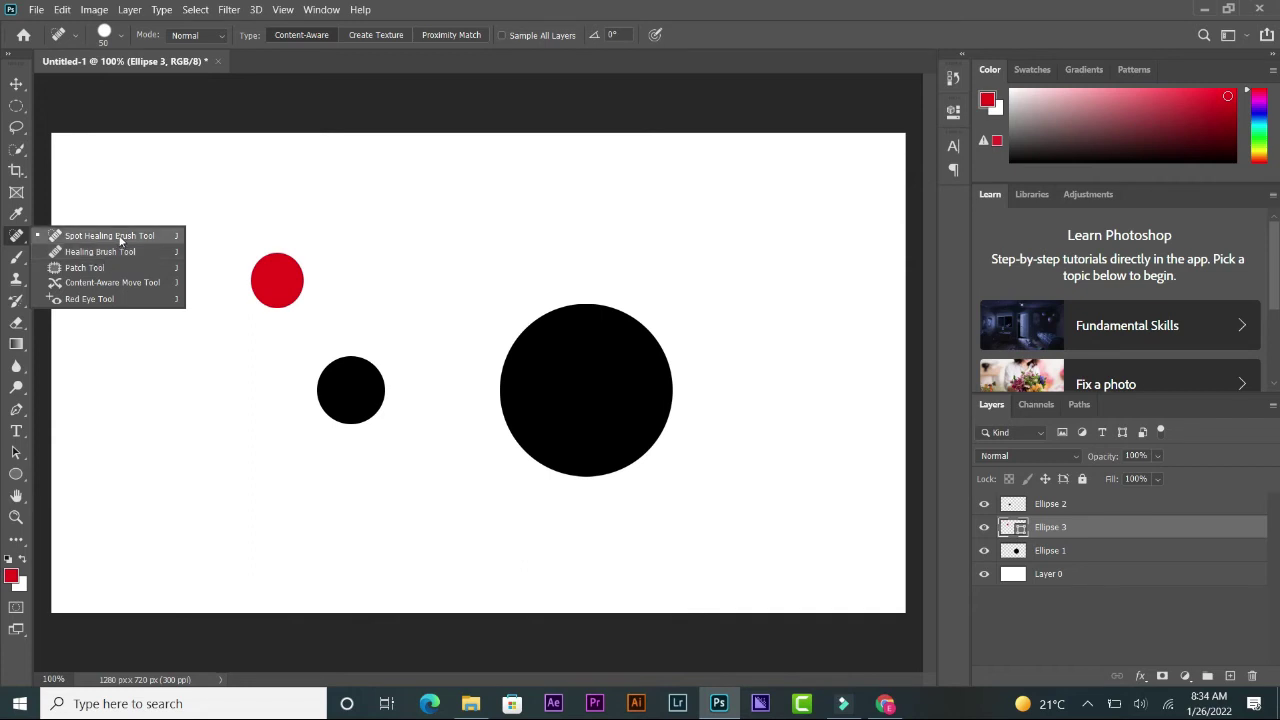
{"action": "left_click", "coordinate": [110, 237]}
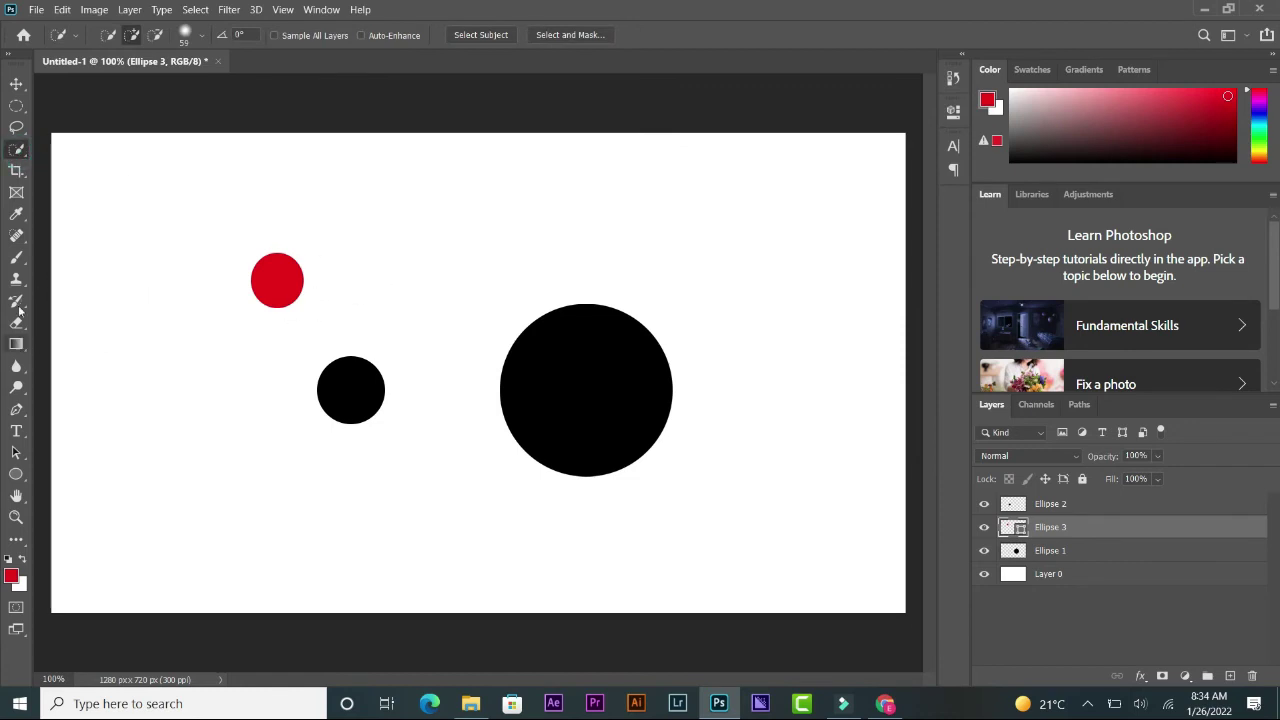
{"action": "left_click", "coordinate": [17, 236]}
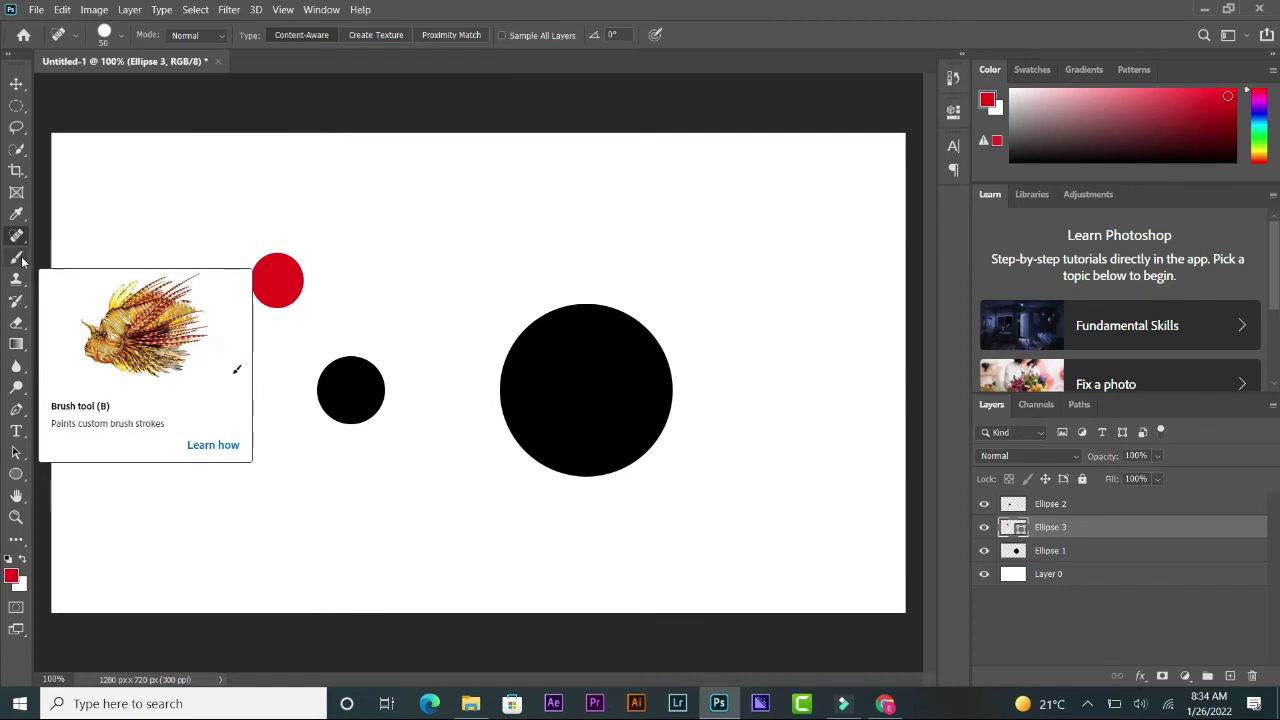
Paint a red looping scribble on Layer 0 above the large black circle
{"action": "left_click", "coordinate": [22, 261]}
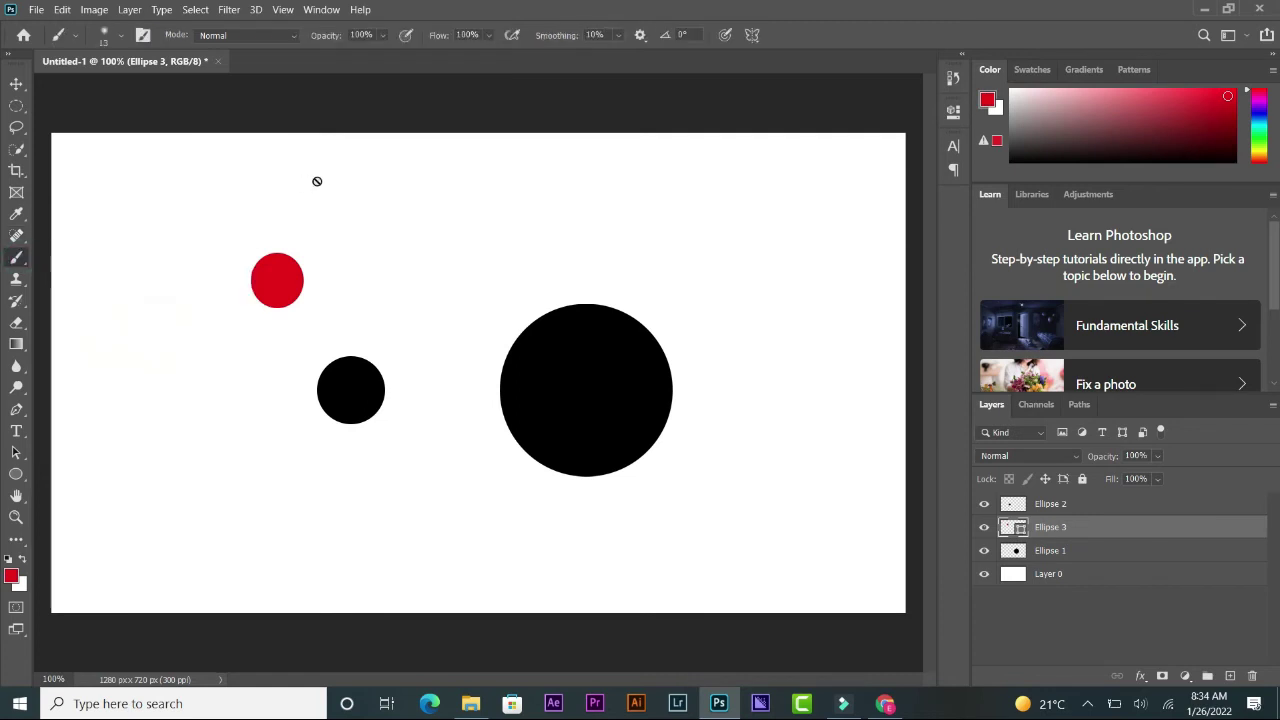
{"action": "left_click", "coordinate": [1047, 576]}
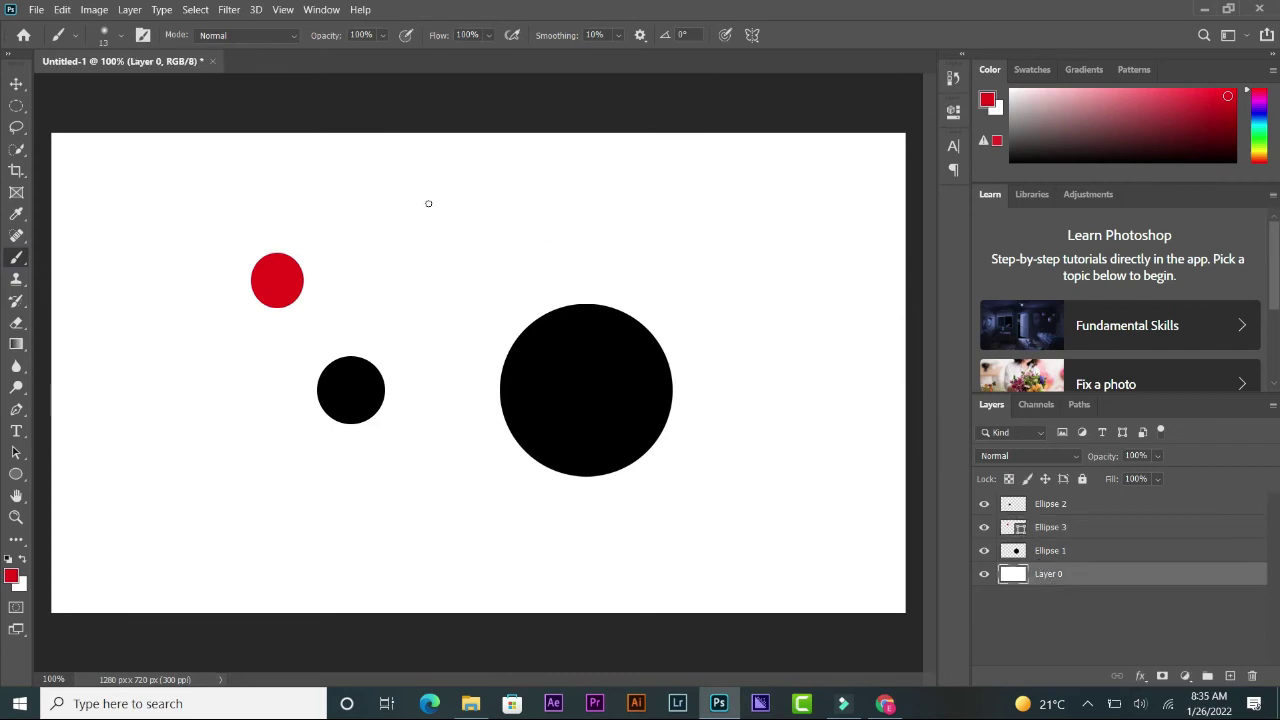
{"action": "mouse_move", "coordinate": [428, 203]}
{"action": "left_mouse_down"}
{"action": "mouse_move", "coordinate": [536, 250]}
{"action": "mouse_move", "coordinate": [507, 220]}
{"action": "left_mouse_up"}
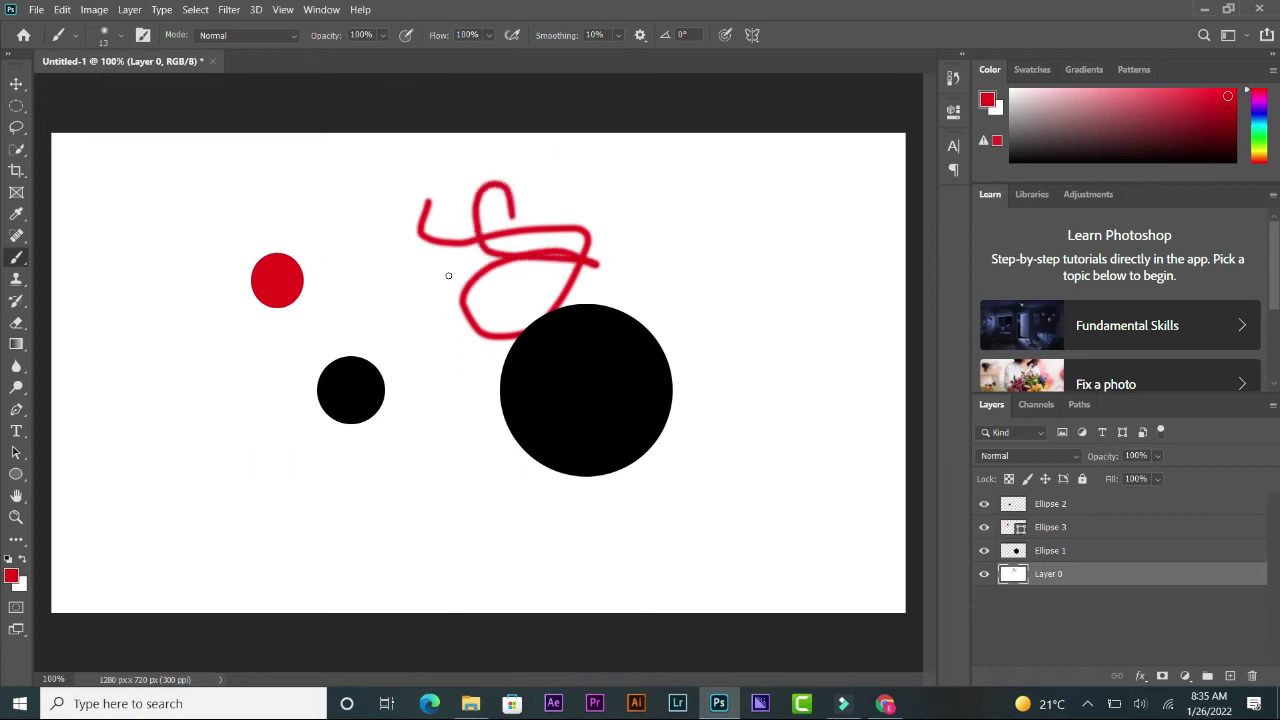
Browse the Clone Stamp tools, then switch to the Eraser and view its variants
{"action": "left_click", "coordinate": [17, 282]}
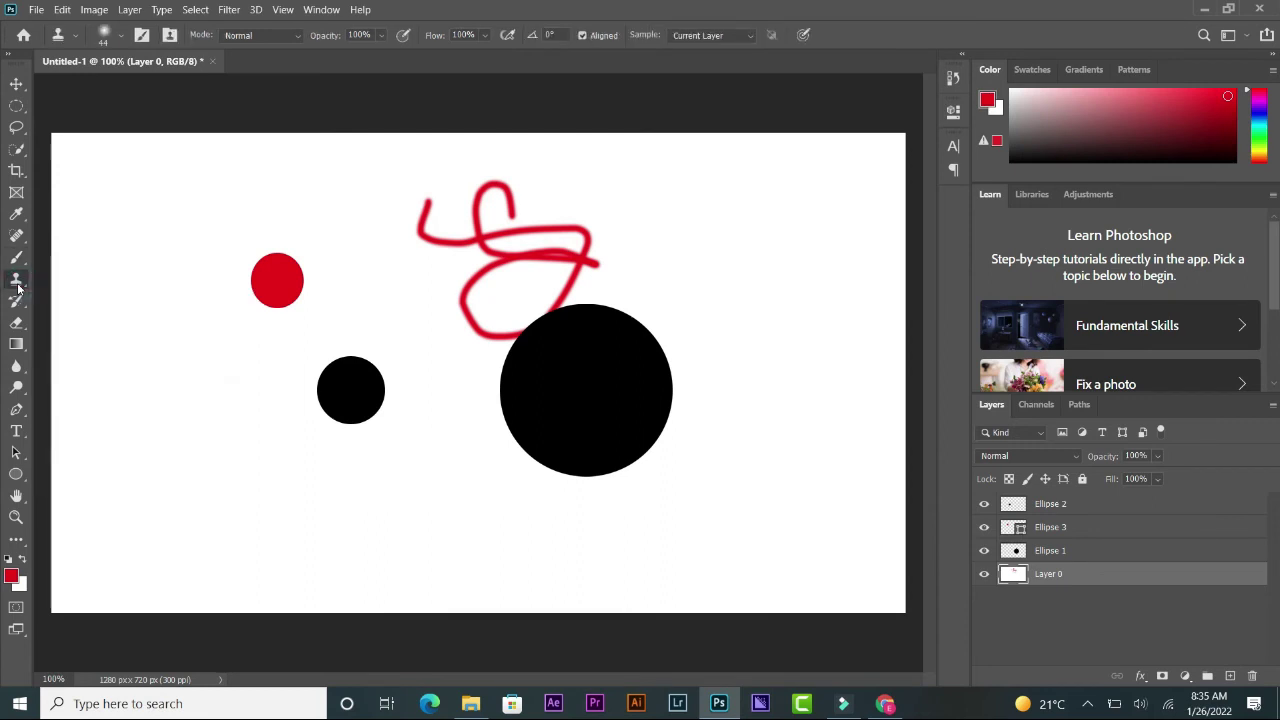
{"action": "right_click", "coordinate": [18, 287]}
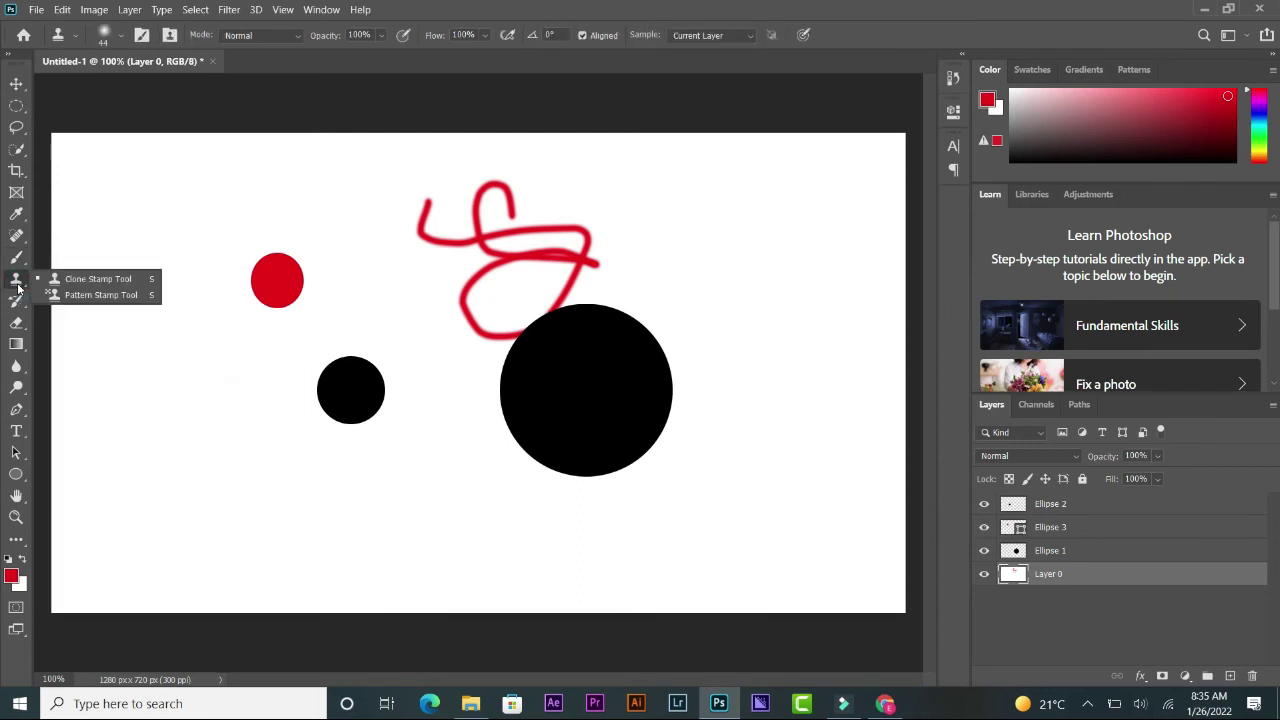
{"action": "left_click", "coordinate": [40, 280]}
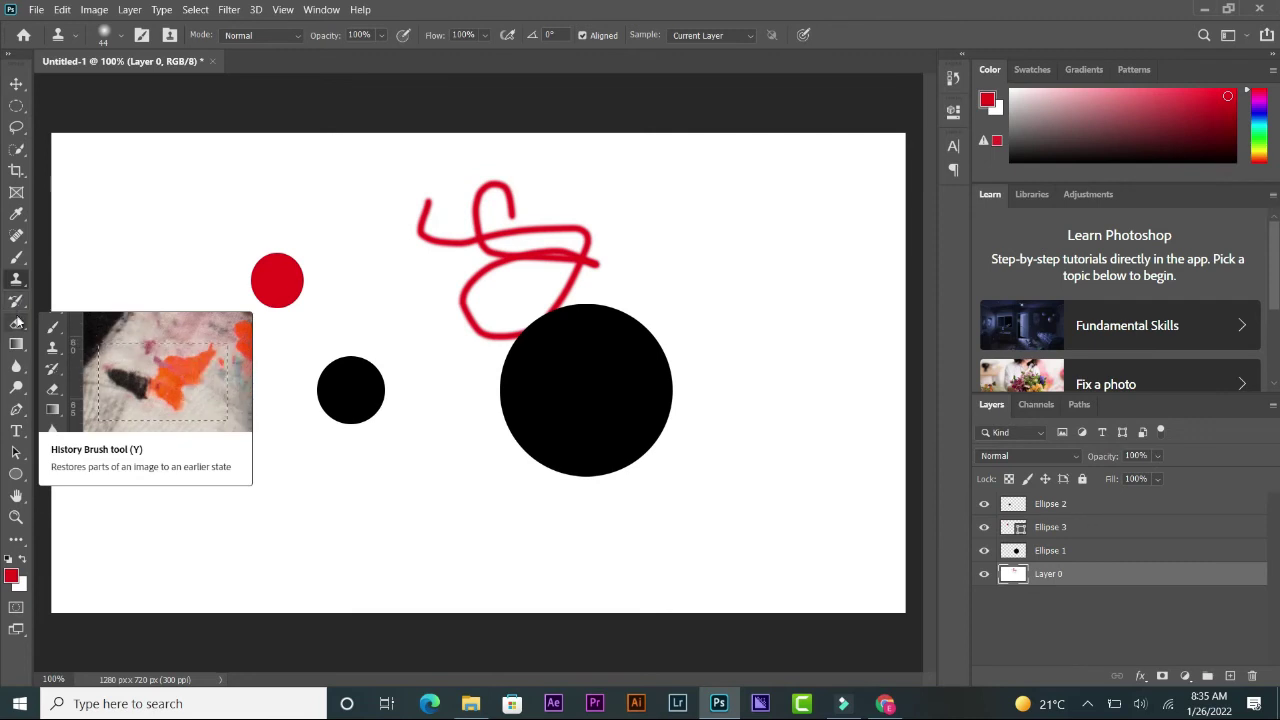
{"action": "left_click", "coordinate": [17, 322]}
{"action": "right_click", "coordinate": [17, 322]}
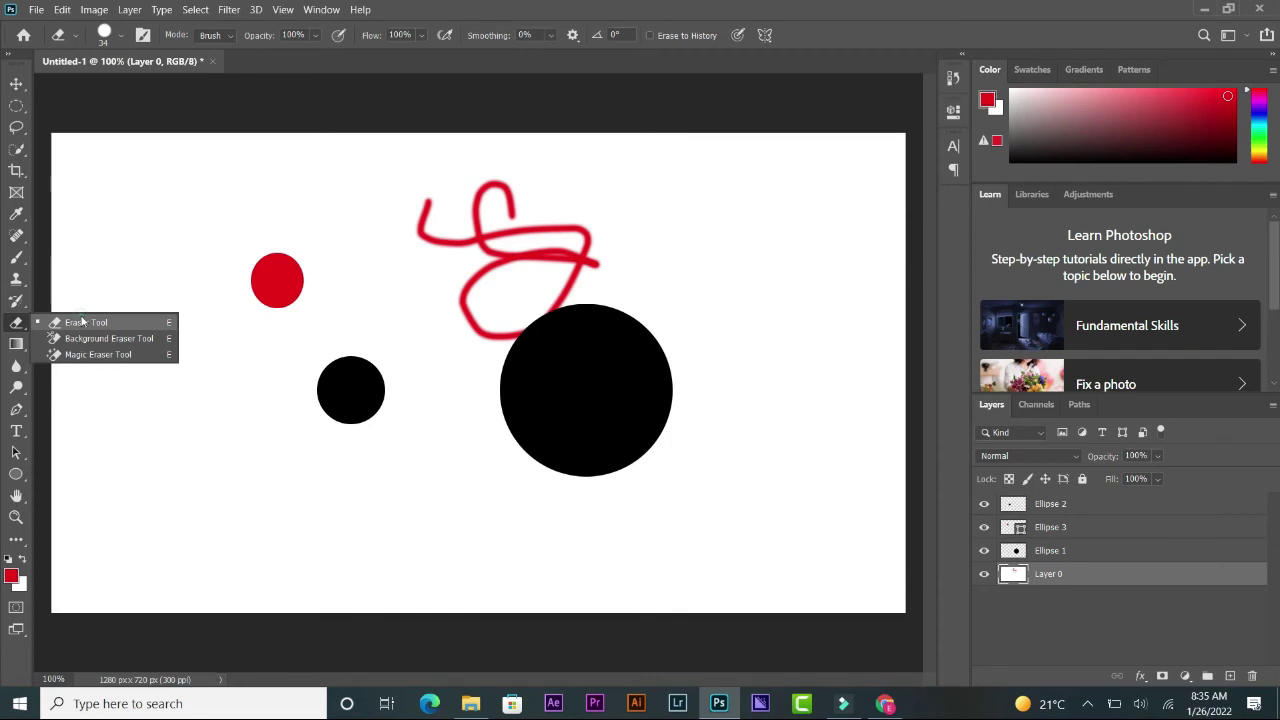
Choose the standard Eraser and undo two stray erases on the background
{"action": "left_click", "coordinate": [84, 322]}
{"action": "mouse_move", "coordinate": [281, 305]}
{"action": "left_mouse_down"}
{"action": "mouse_move", "coordinate": [252, 312]}
{"action": "mouse_move", "coordinate": [310, 320]}
{"action": "mouse_move", "coordinate": [268, 338]}
{"action": "left_mouse_up"}
{"action": "left_click", "coordinate": [311, 313]}
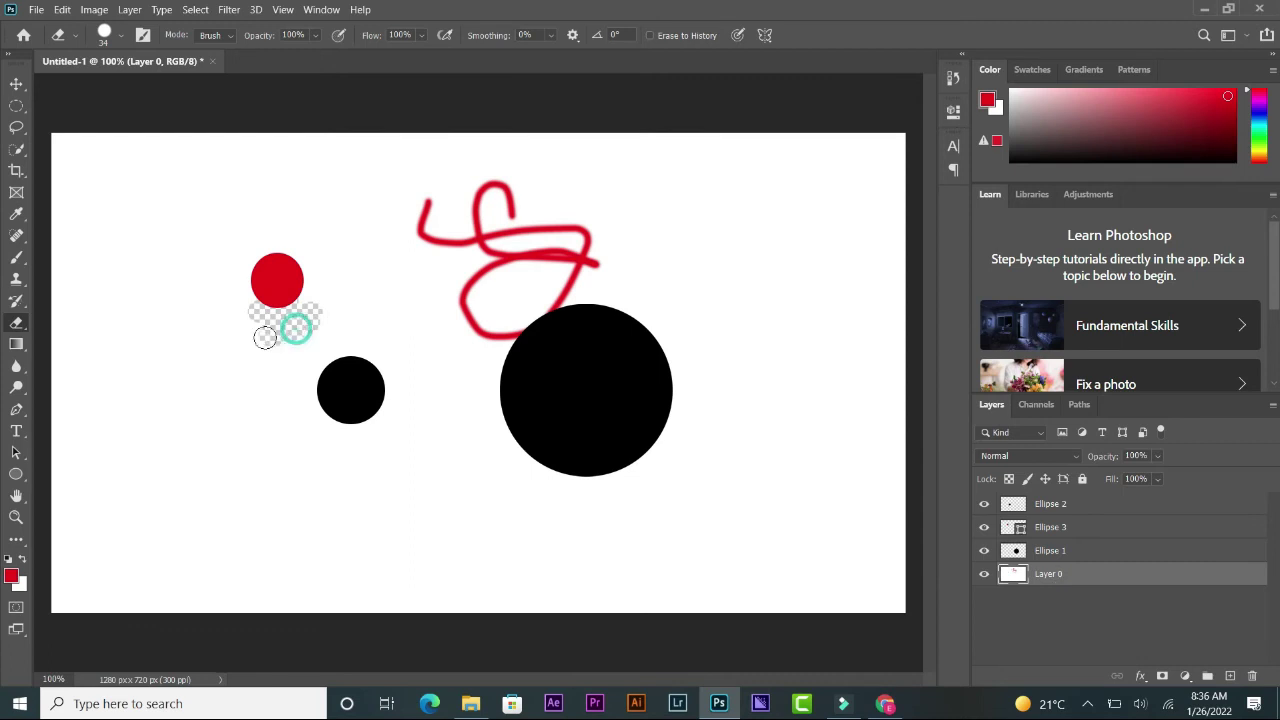
{"action": "key", "text": "ctrl+z"}
{"action": "key", "text": "ctrl+z"}
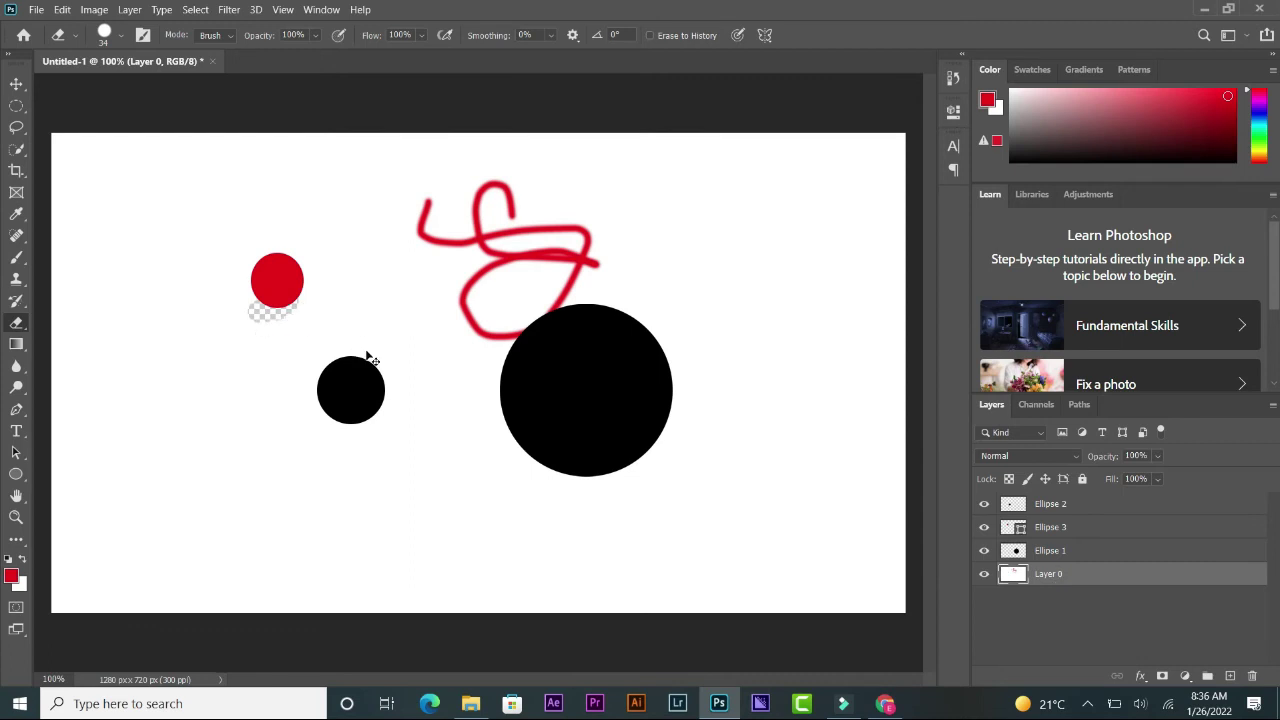
{"action": "key", "text": "ctrl+z"}
Erase a curved chunk from the large black circle's bottom on the Ellipse 1 layer
{"action": "left_click", "coordinate": [1094, 550]}
{"action": "mouse_move", "coordinate": [638, 457]}
{"action": "left_mouse_down"}
{"action": "mouse_move", "coordinate": [586, 473]}
{"action": "mouse_move", "coordinate": [571, 457]}
{"action": "mouse_move", "coordinate": [651, 443]}
{"action": "mouse_move", "coordinate": [611, 460]}
{"action": "left_mouse_up"}
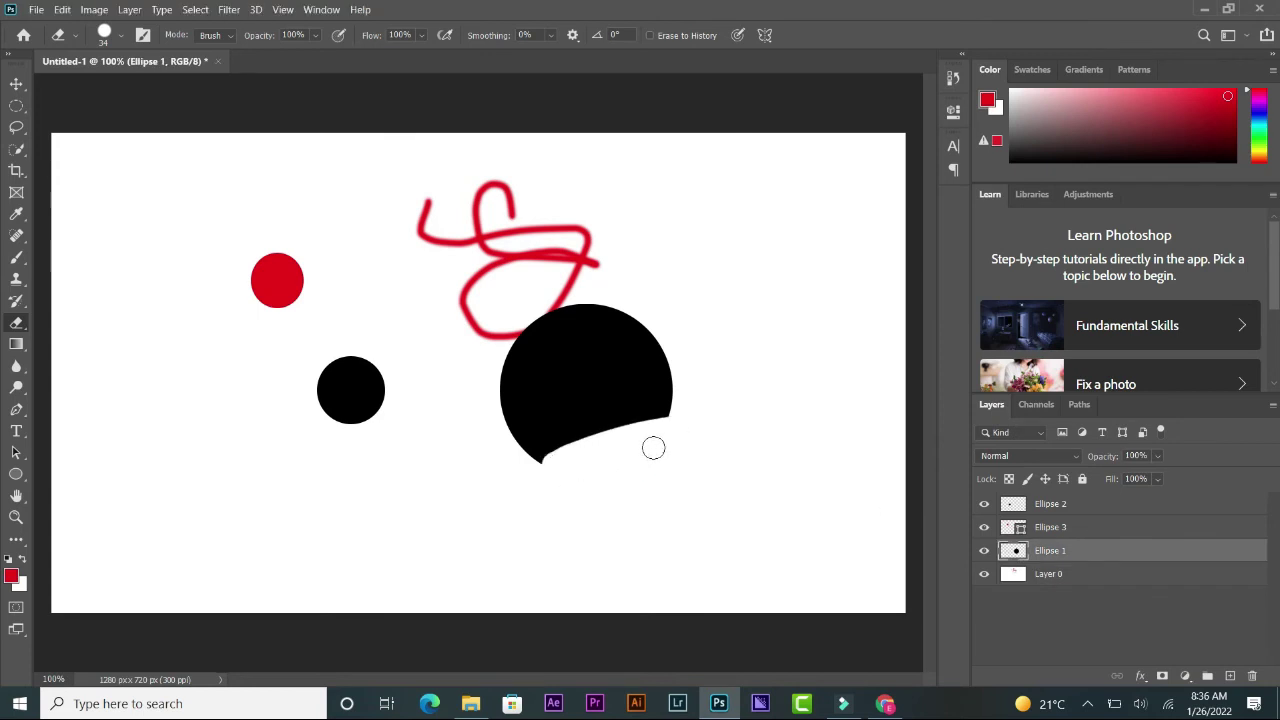
{"action": "right_click", "coordinate": [17, 330]}
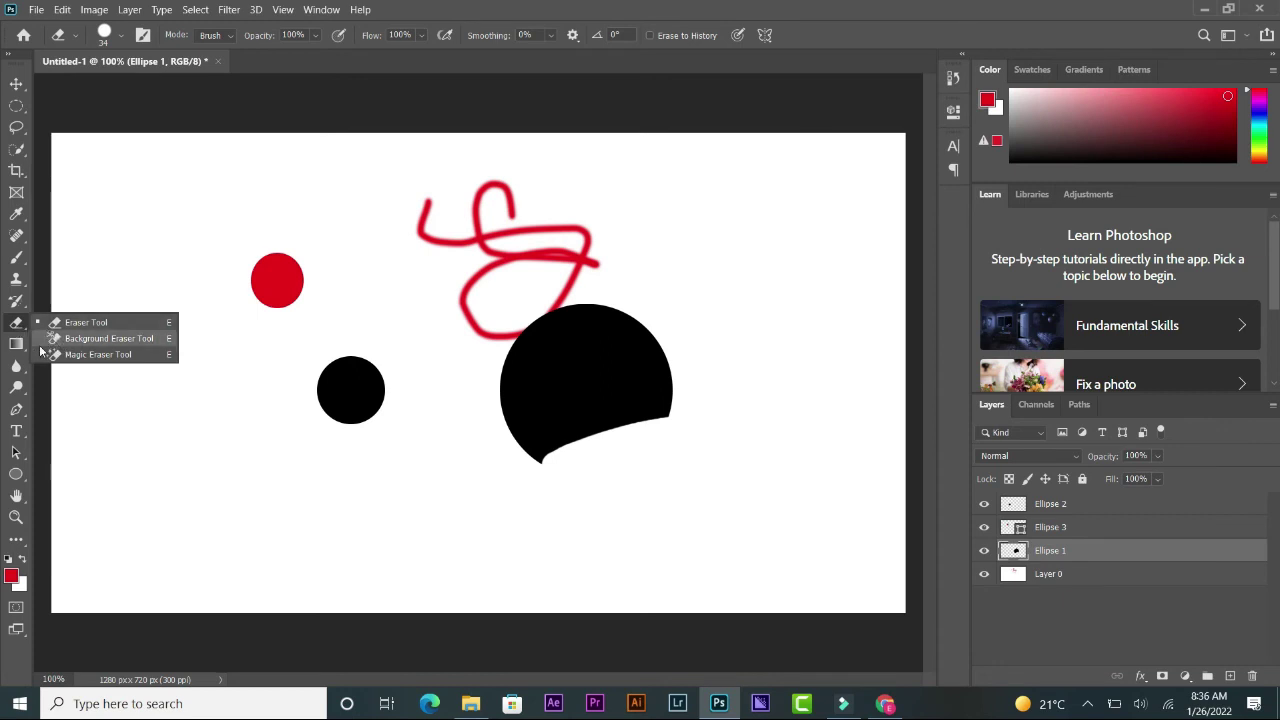
Streak the large black circle with the Background Eraser, then wipe it with the Magic Eraser
{"action": "left_click", "coordinate": [48, 338]}
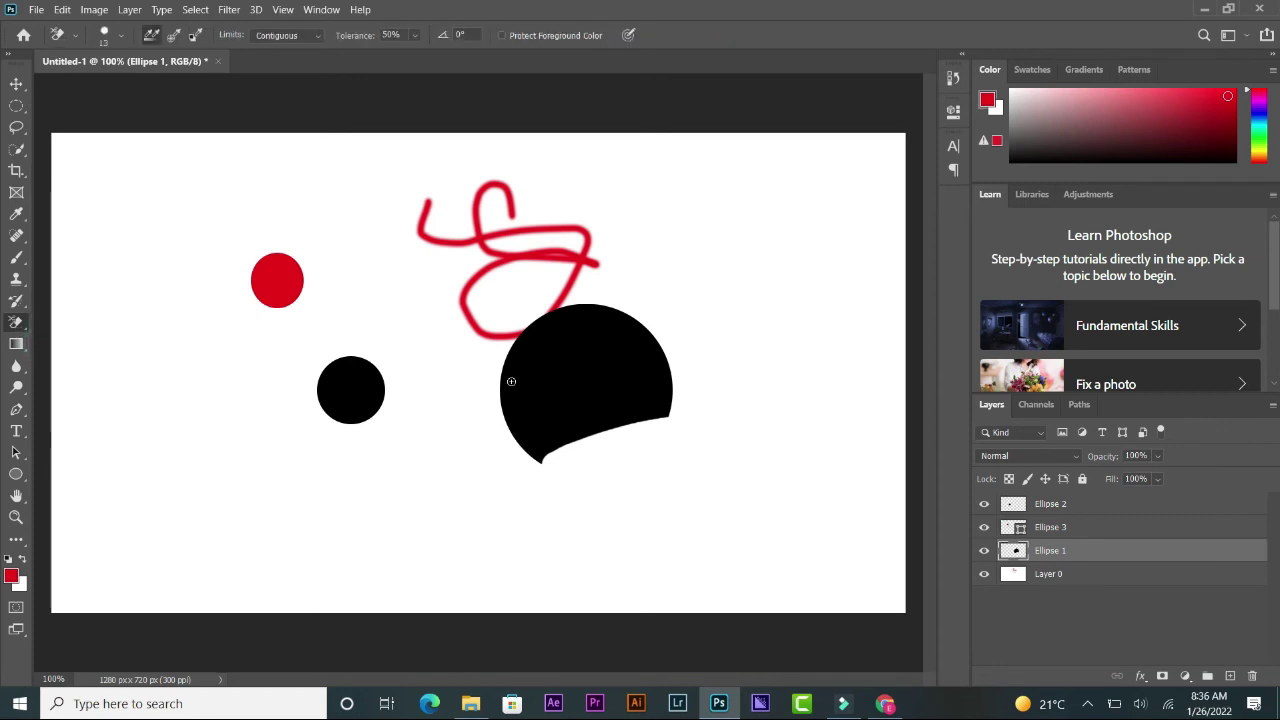
{"action": "mouse_move", "coordinate": [633, 389]}
{"action": "left_mouse_down"}
{"action": "mouse_move", "coordinate": [583, 415]}
{"action": "mouse_move", "coordinate": [545, 394]}
{"action": "left_mouse_up"}
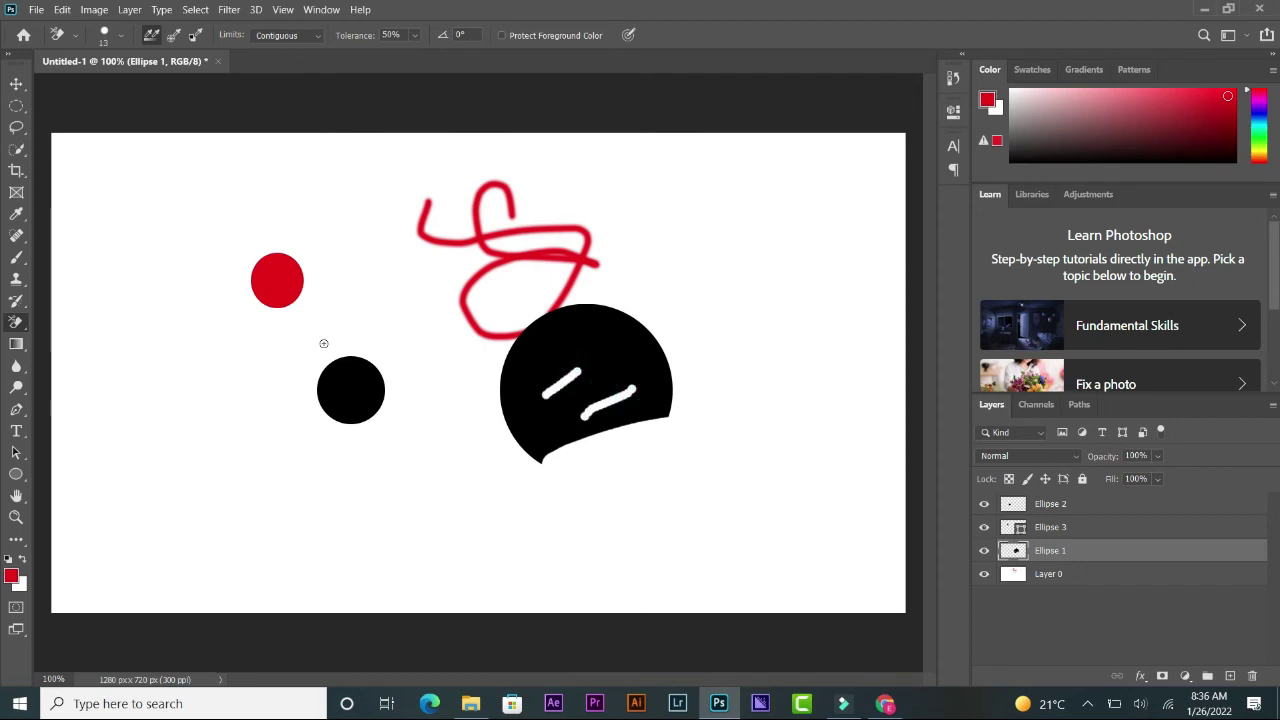
{"action": "right_click", "coordinate": [16, 322]}
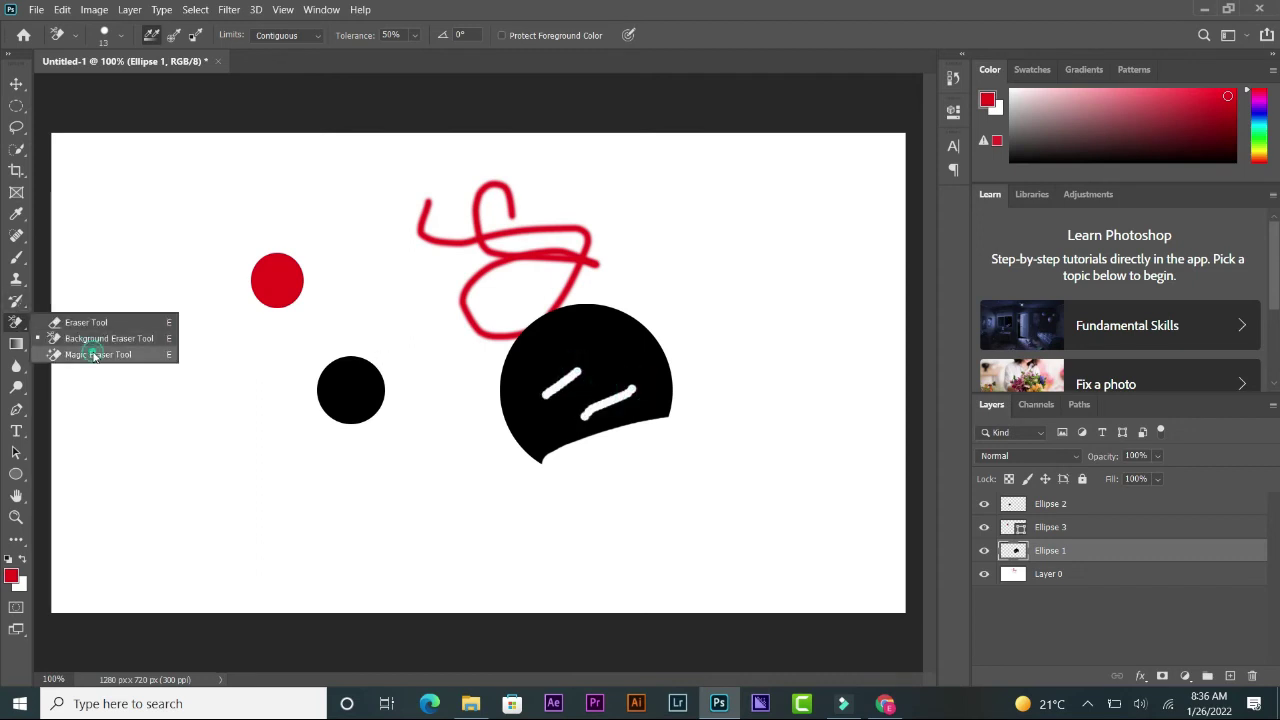
{"action": "left_click", "coordinate": [95, 355]}
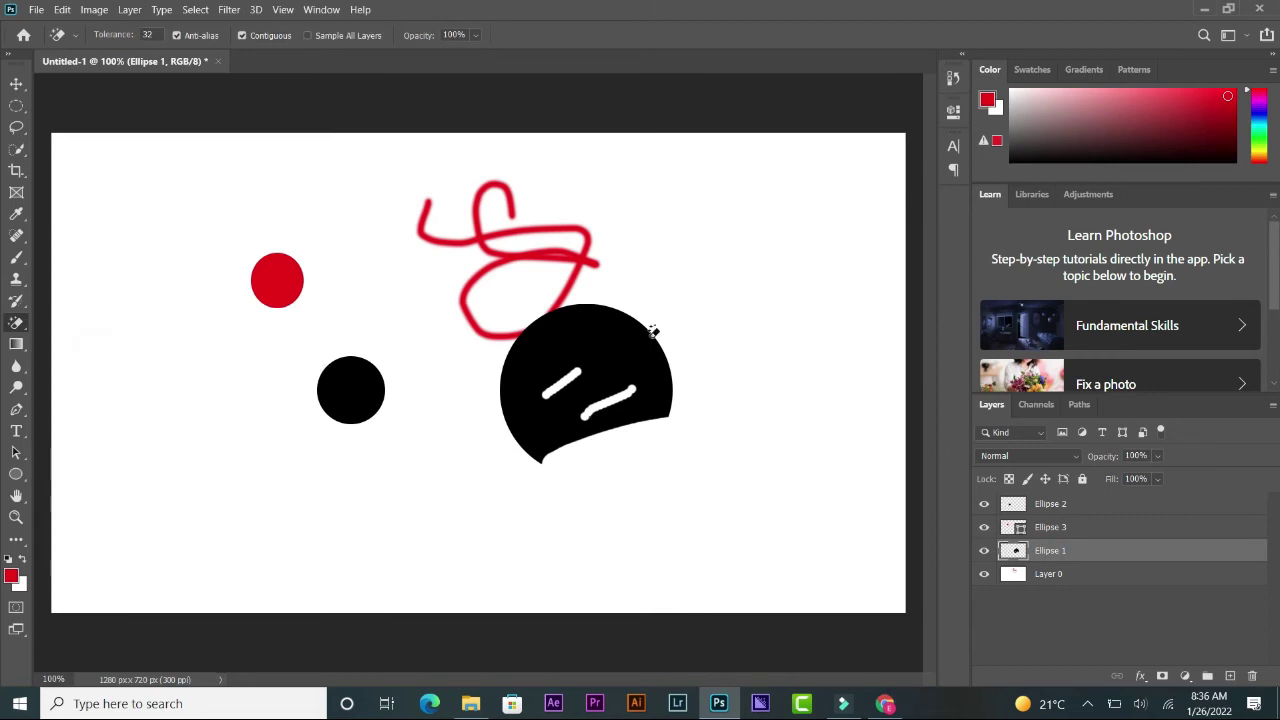
{"action": "left_click", "coordinate": [570, 370]}
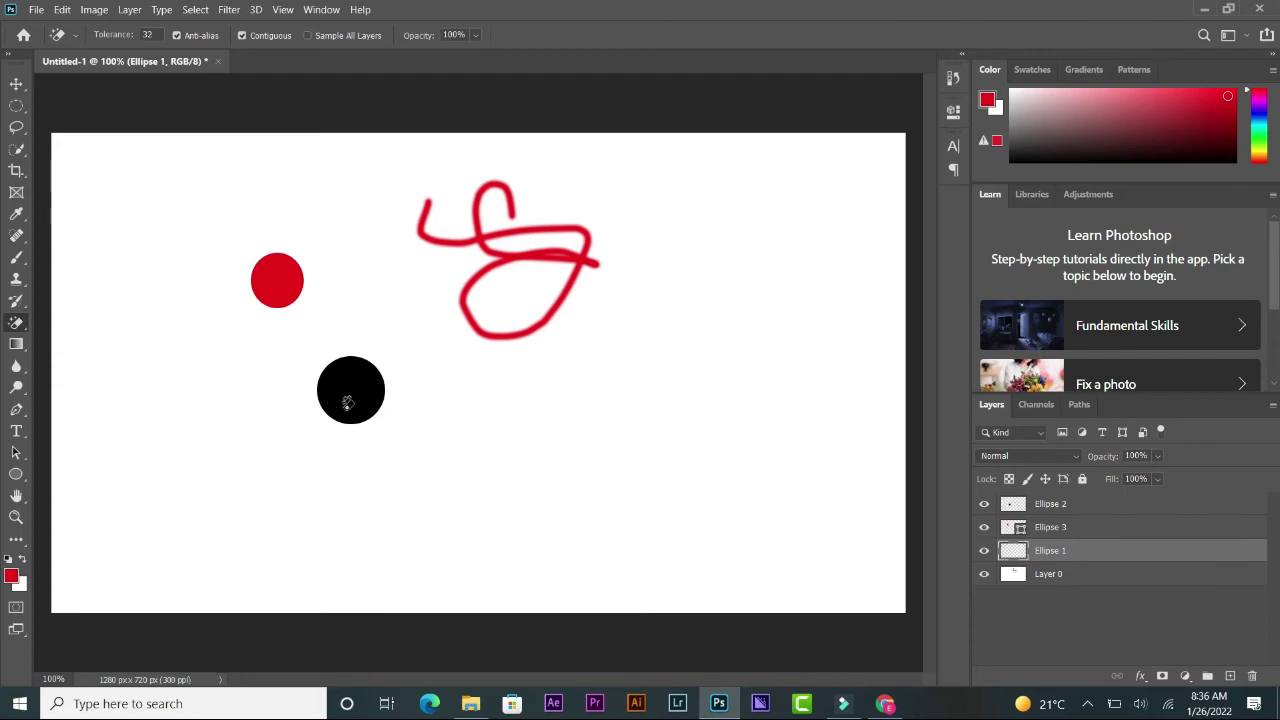
Rasterize the Ellipse 3 layer after a not-editable error blocks erasing
{"action": "left_click", "coordinate": [1047, 530]}
{"action": "left_click", "coordinate": [350, 387]}
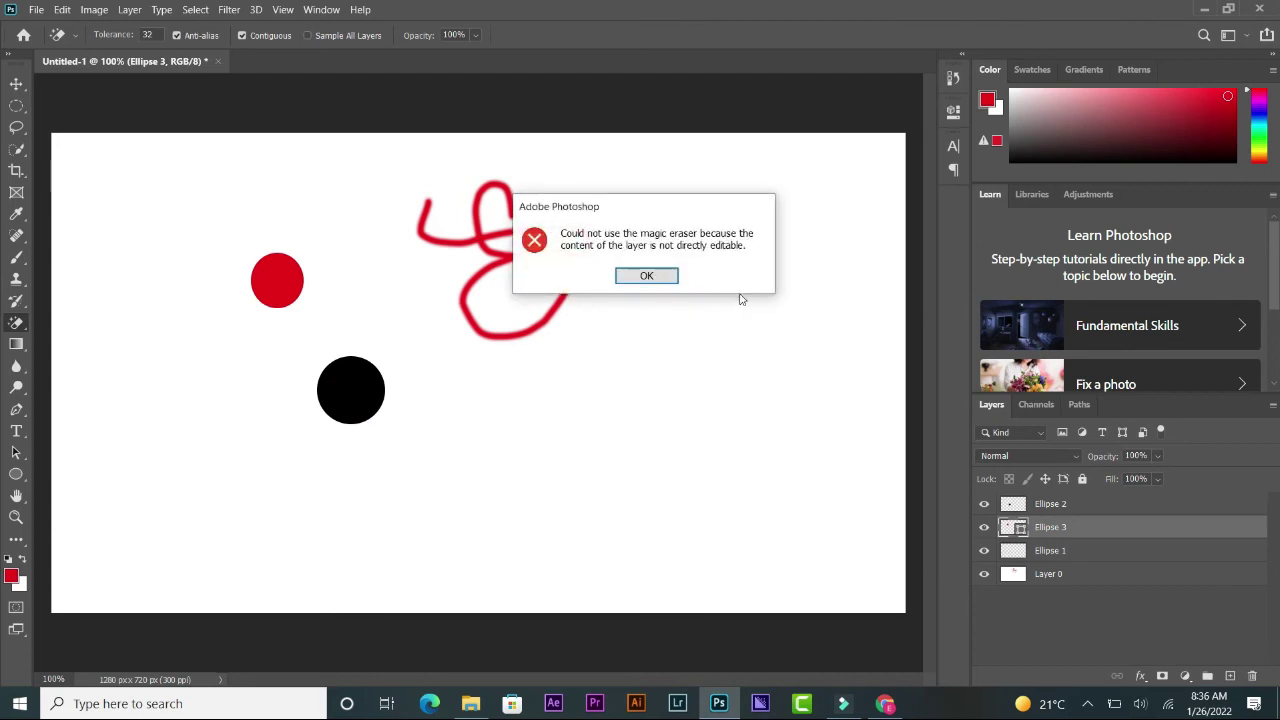
{"action": "left_click", "coordinate": [653, 277]}
{"action": "right_click", "coordinate": [1119, 536]}
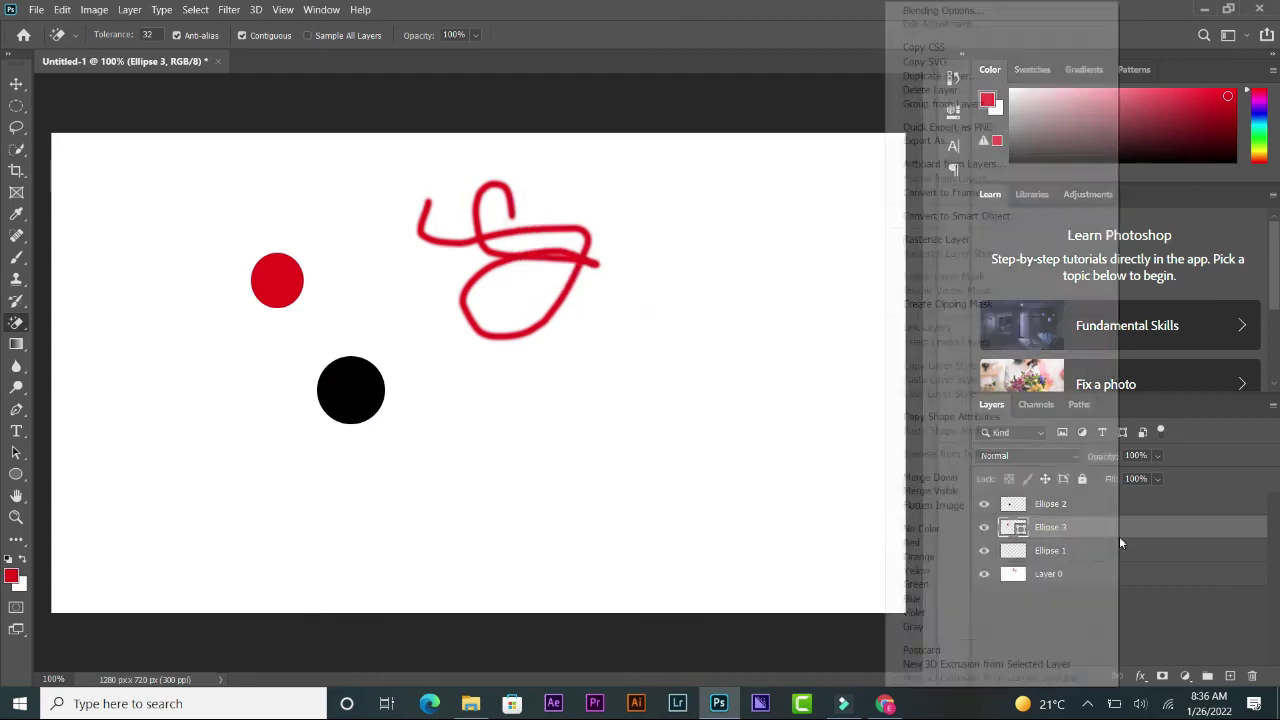
{"action": "left_click", "coordinate": [964, 243]}
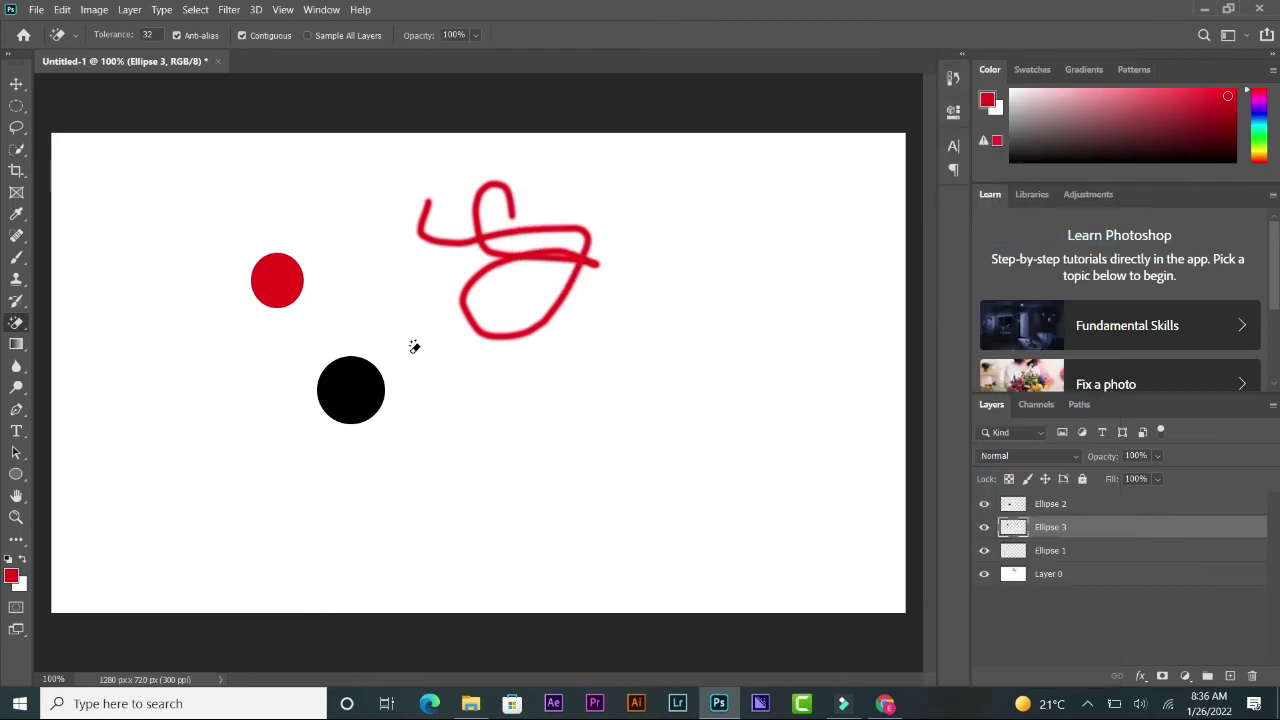
Erase the small black circle on the Ellipse 2 layer with the Magic Eraser
{"action": "left_click", "coordinate": [358, 400]}
{"action": "left_click", "coordinate": [353, 402]}
{"action": "left_click", "coordinate": [352, 404]}
{"action": "left_click", "coordinate": [368, 430]}
{"action": "left_click", "coordinate": [348, 406]}
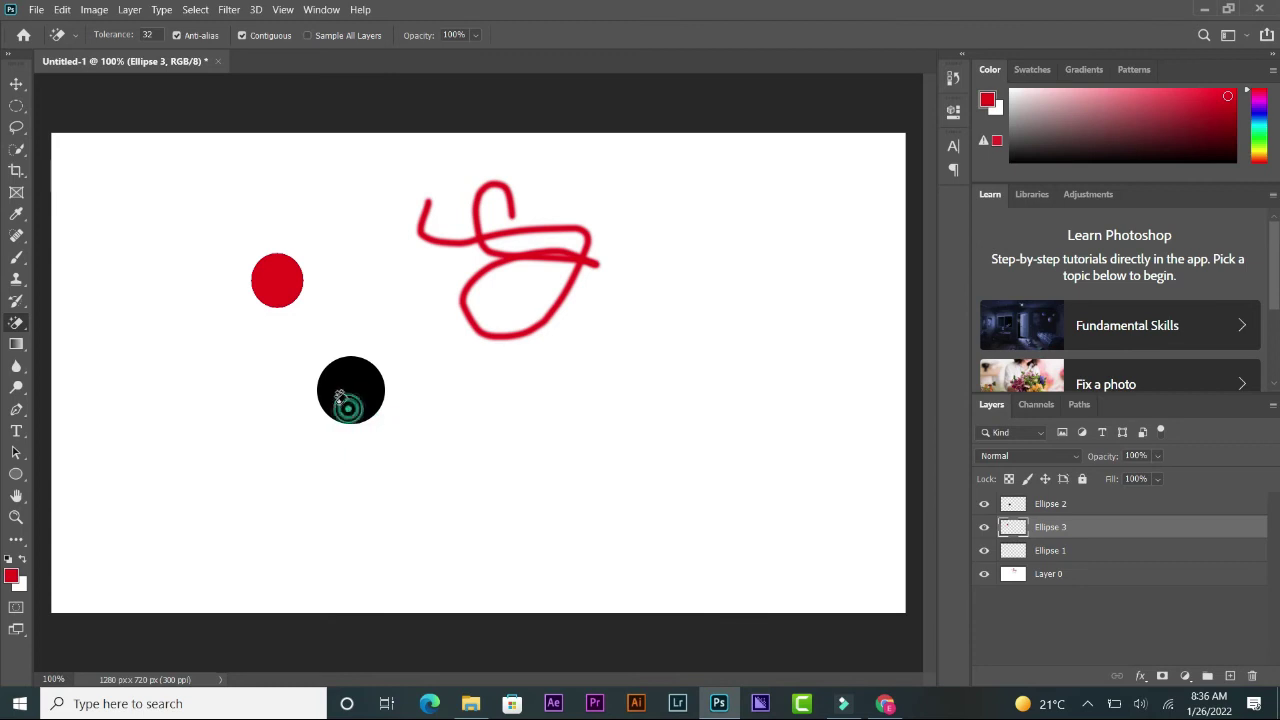
{"action": "left_click", "coordinate": [1113, 503]}
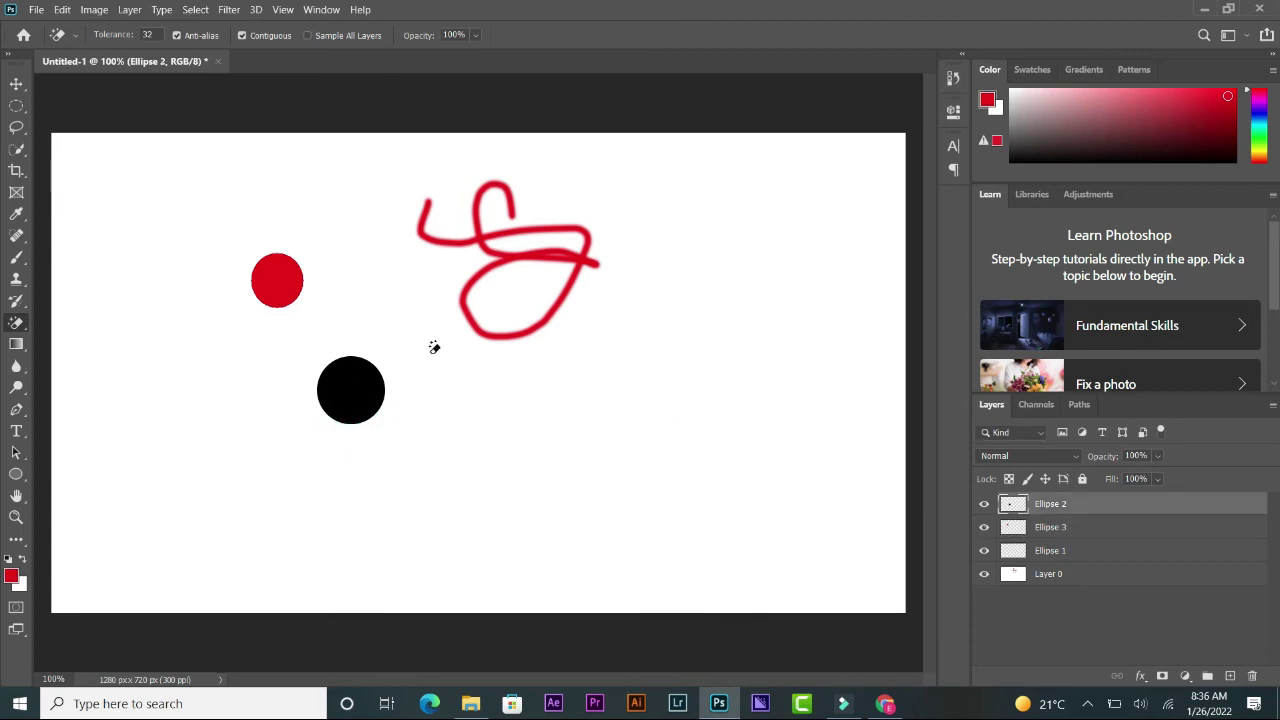
{"action": "left_click", "coordinate": [342, 400]}
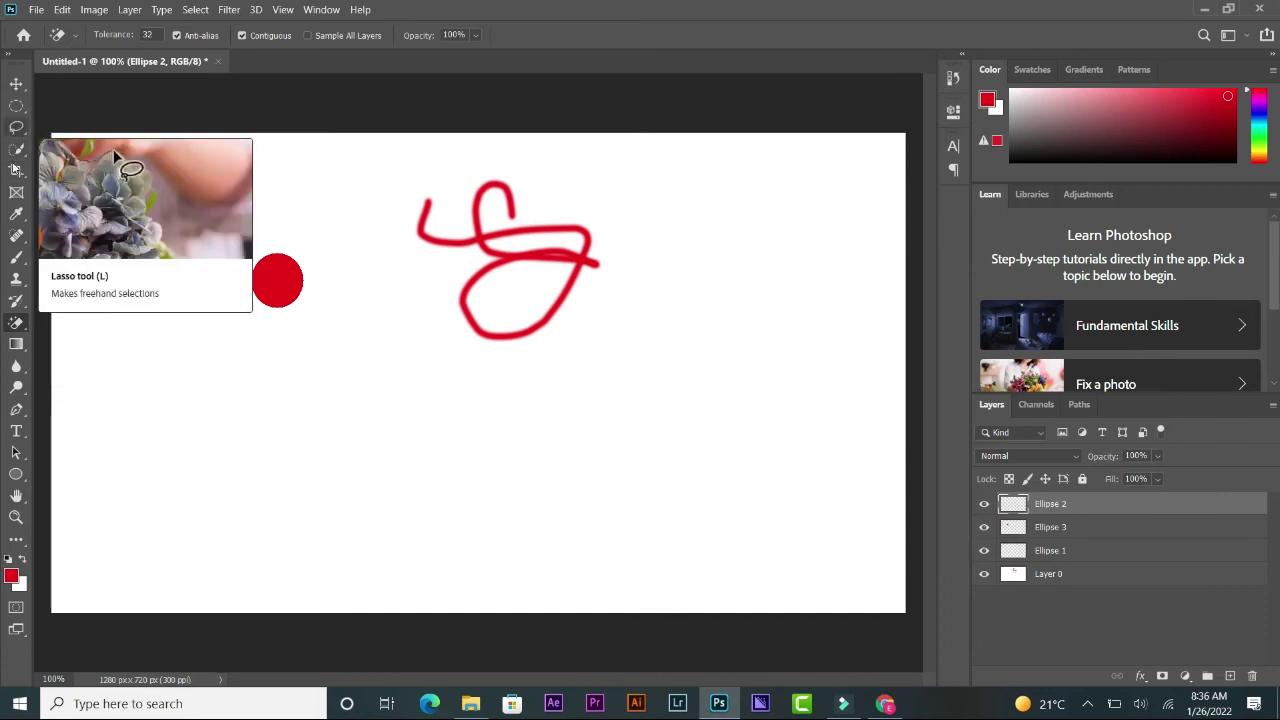
Fill the Ellipse 2 layer with the red foreground using the Paint Bucket Tool
{"action": "right_click", "coordinate": [13, 328]}
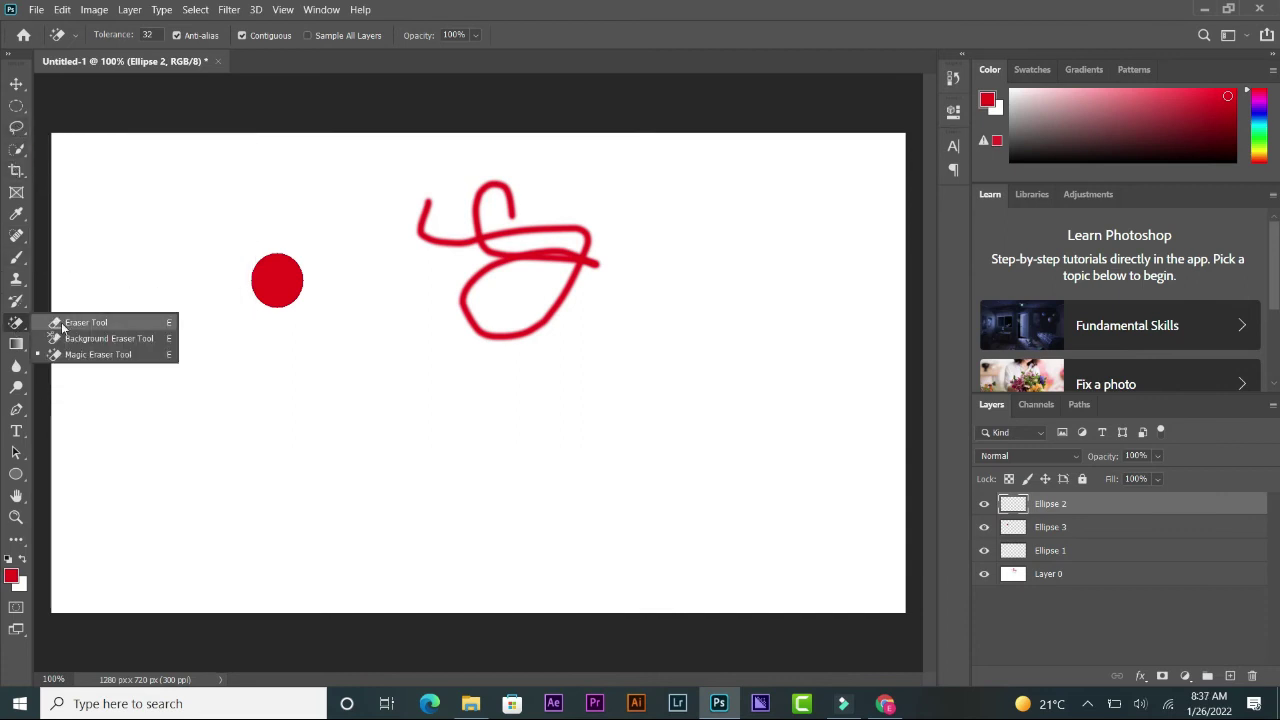
{"action": "left_click", "coordinate": [70, 324]}
{"action": "left_click", "coordinate": [12, 345]}
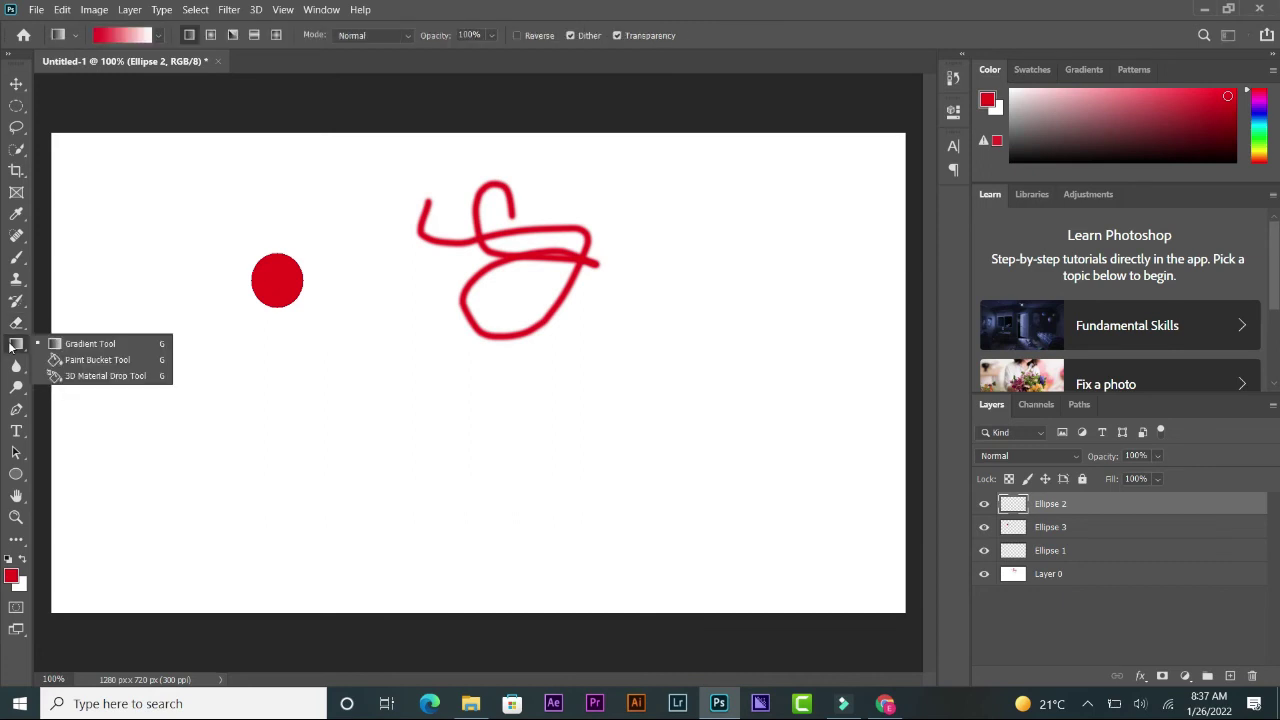
{"action": "left_click", "coordinate": [96, 360]}
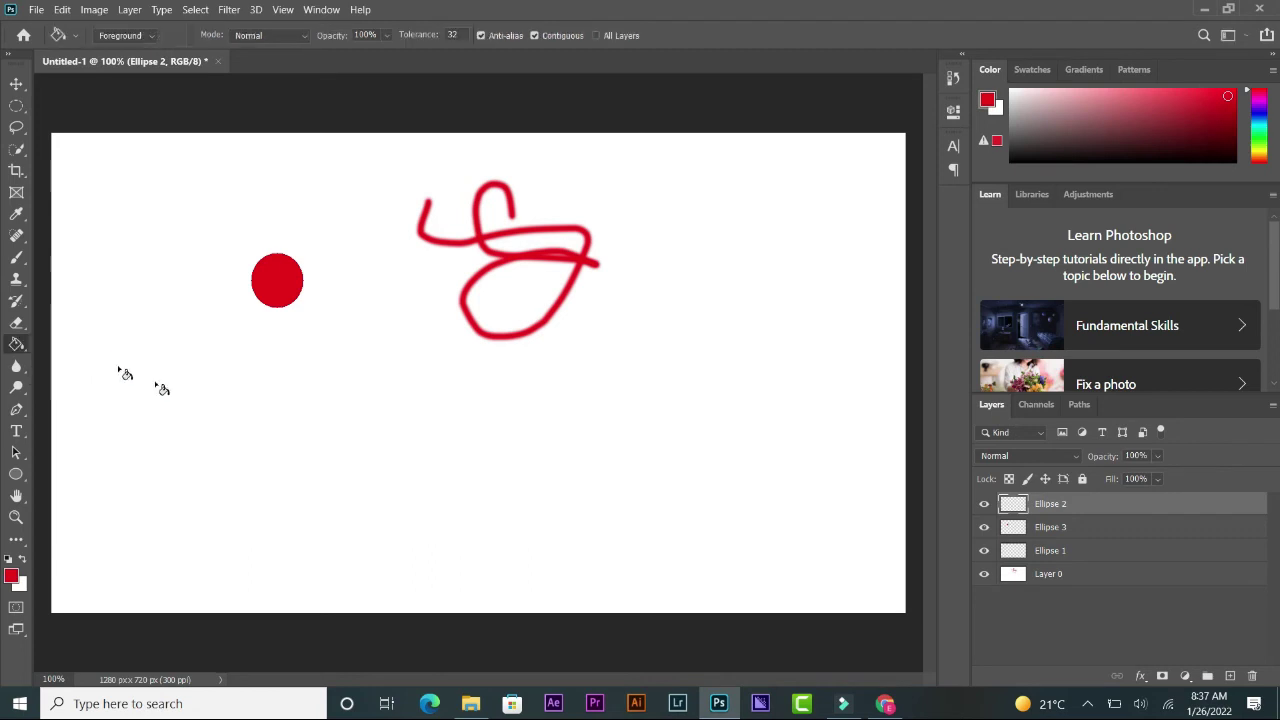
{"action": "left_click", "coordinate": [173, 402]}
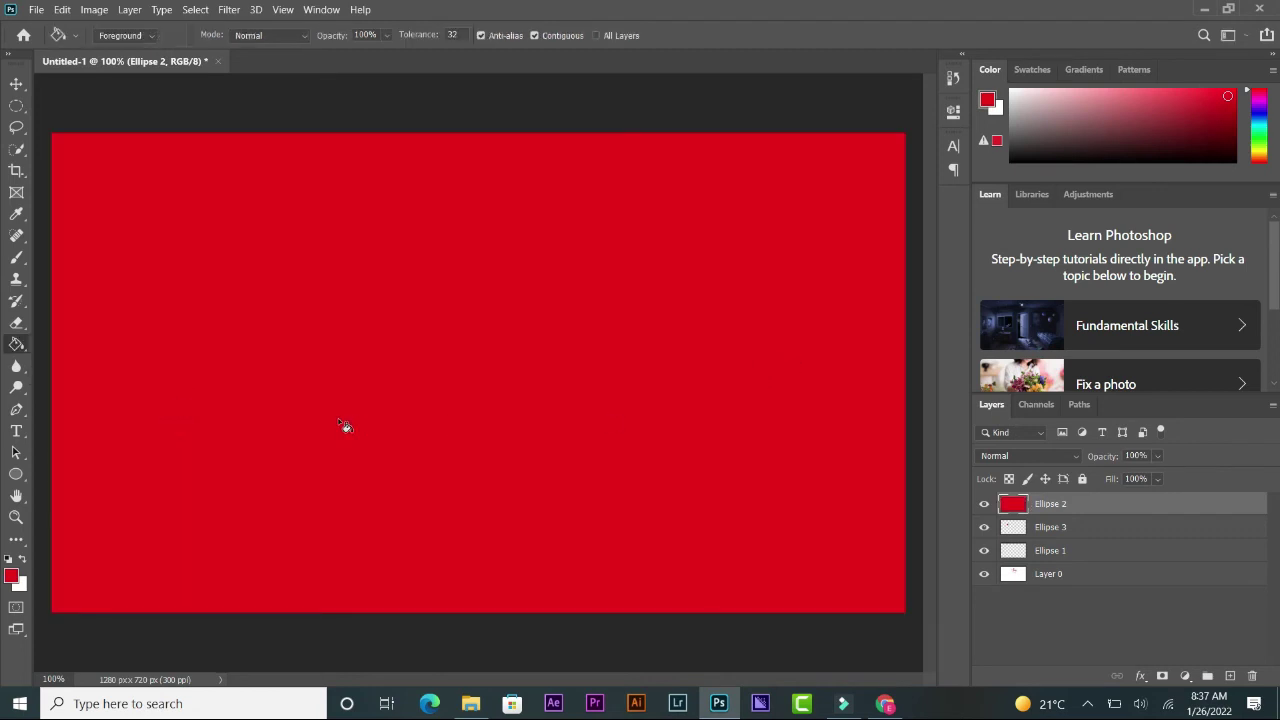
{"action": "right_click", "coordinate": [18, 344]}
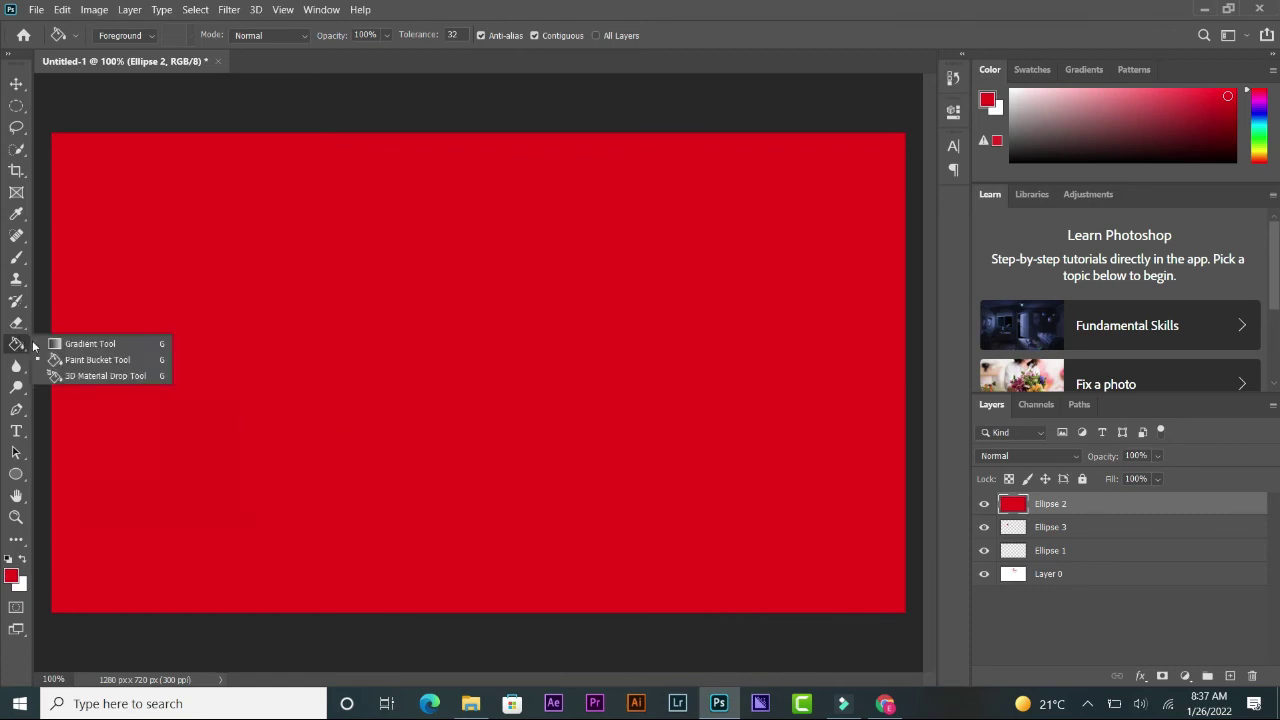
Fill the layer with a diagonal gradient from white at bottom-left to red at top-right
{"action": "left_click", "coordinate": [45, 345]}
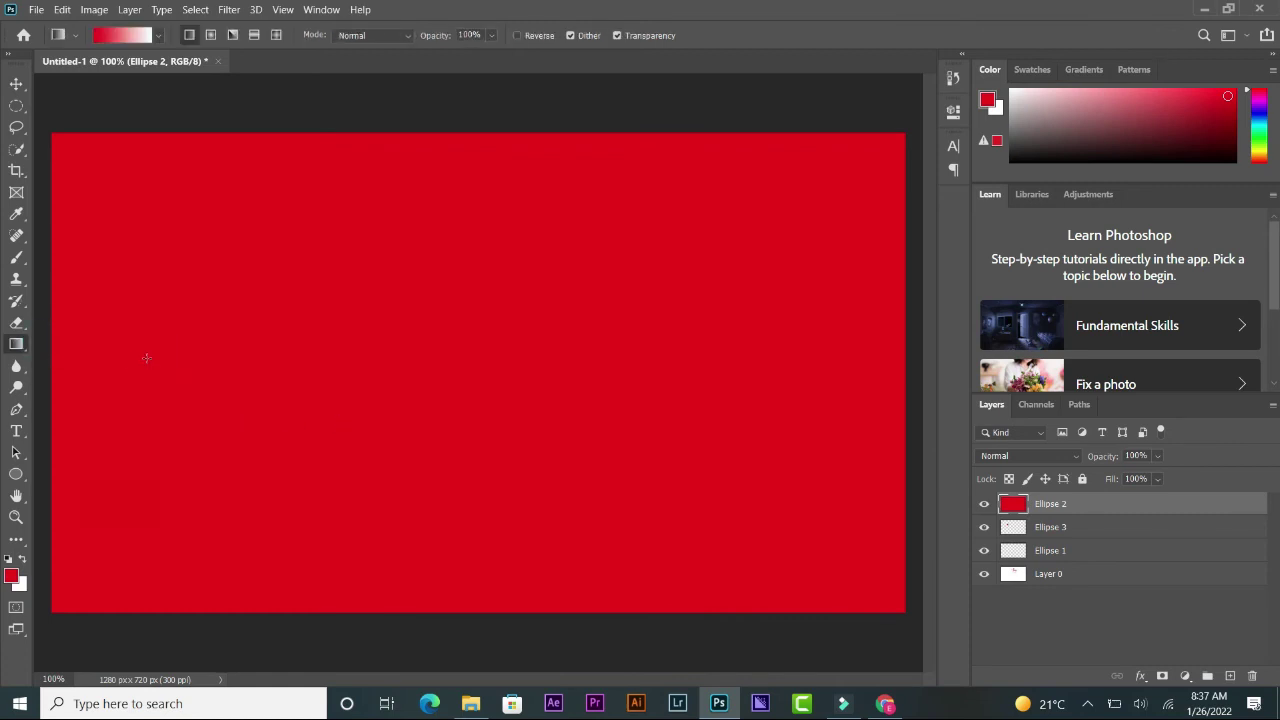
{"action": "mouse_move", "coordinate": [134, 379]}
{"action": "left_mouse_down"}
{"action": "mouse_move", "coordinate": [749, 357]}
{"action": "mouse_move", "coordinate": [759, 378]}
{"action": "left_mouse_up"}
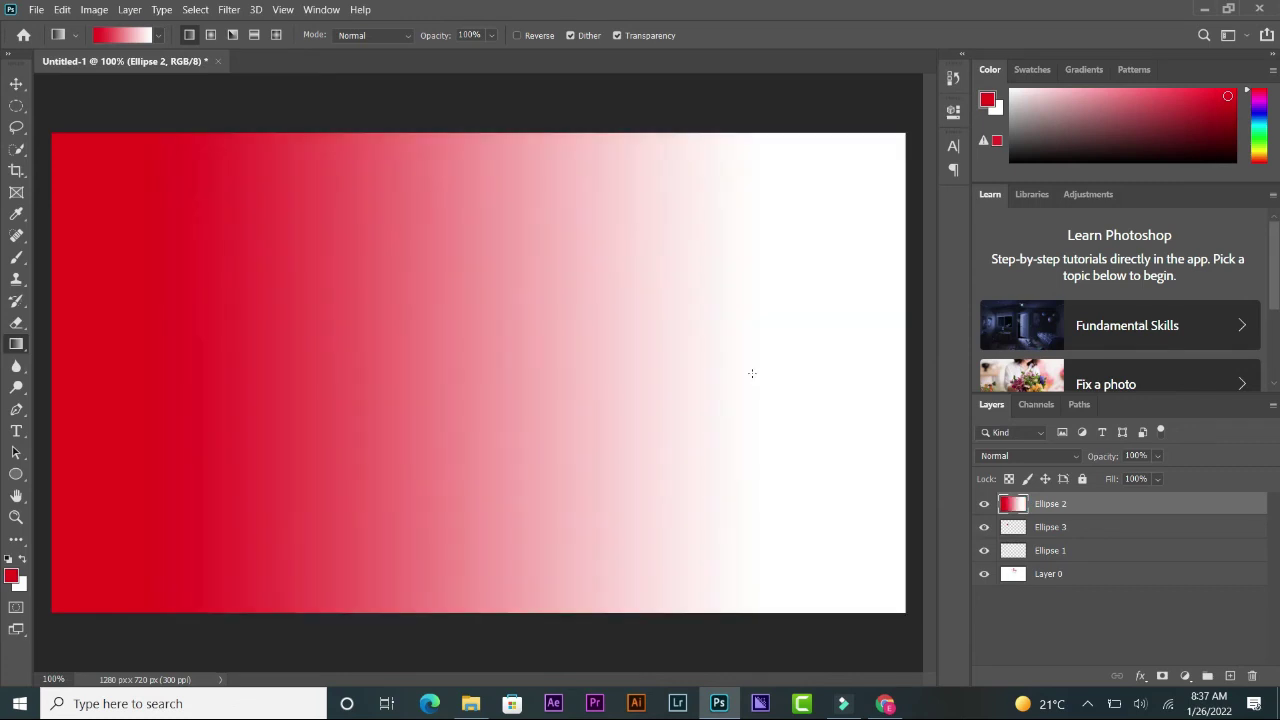
{"action": "left_click", "coordinate": [157, 35]}
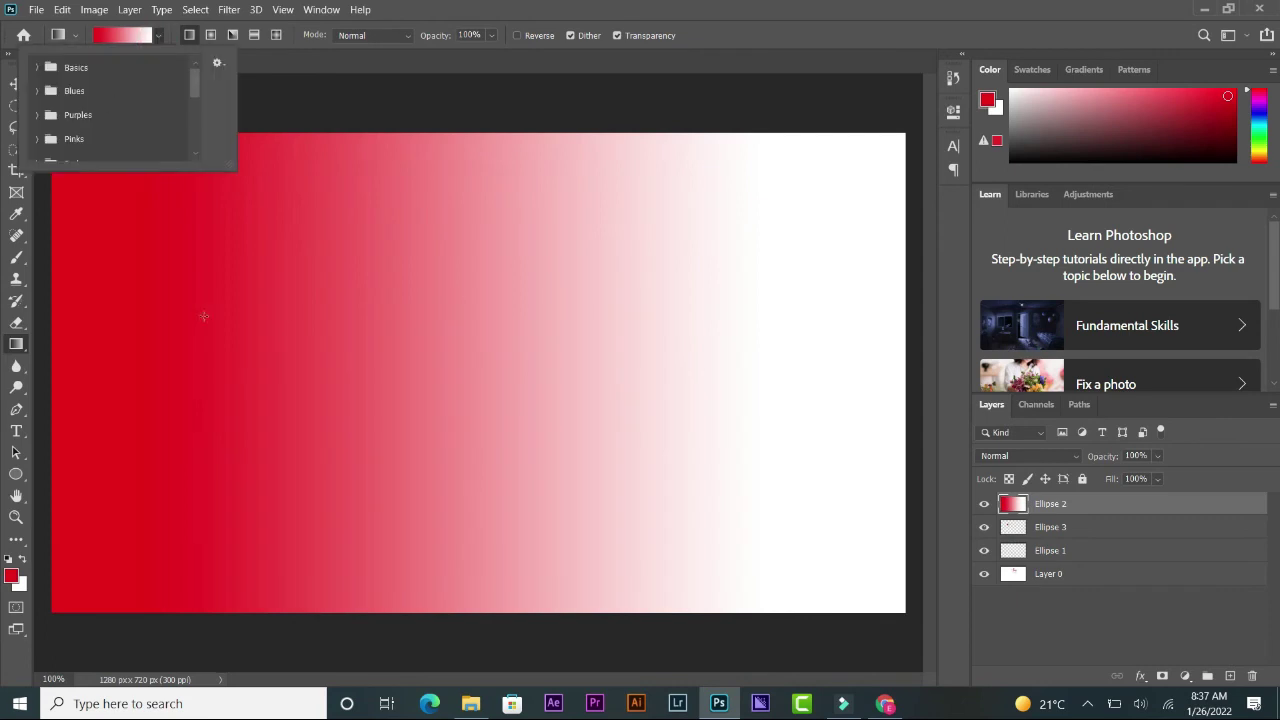
{"action": "mouse_move", "coordinate": [101, 561]}
{"action": "left_mouse_down"}
{"action": "mouse_move", "coordinate": [866, 170]}
{"action": "mouse_move", "coordinate": [91, 549]}
{"action": "mouse_move", "coordinate": [90, 565]}
{"action": "left_mouse_up"}
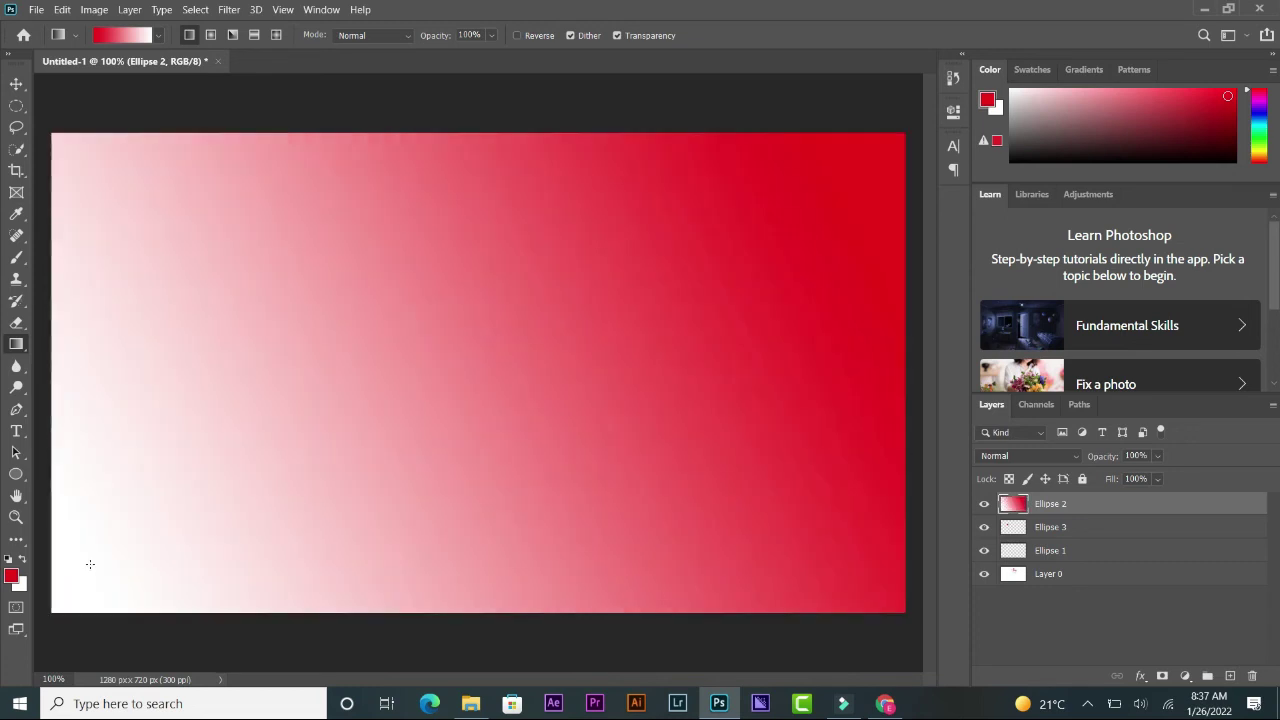
In the Gradient Editor, set the left colour stop to deep blue 2015aa
{"action": "left_click", "coordinate": [125, 36]}
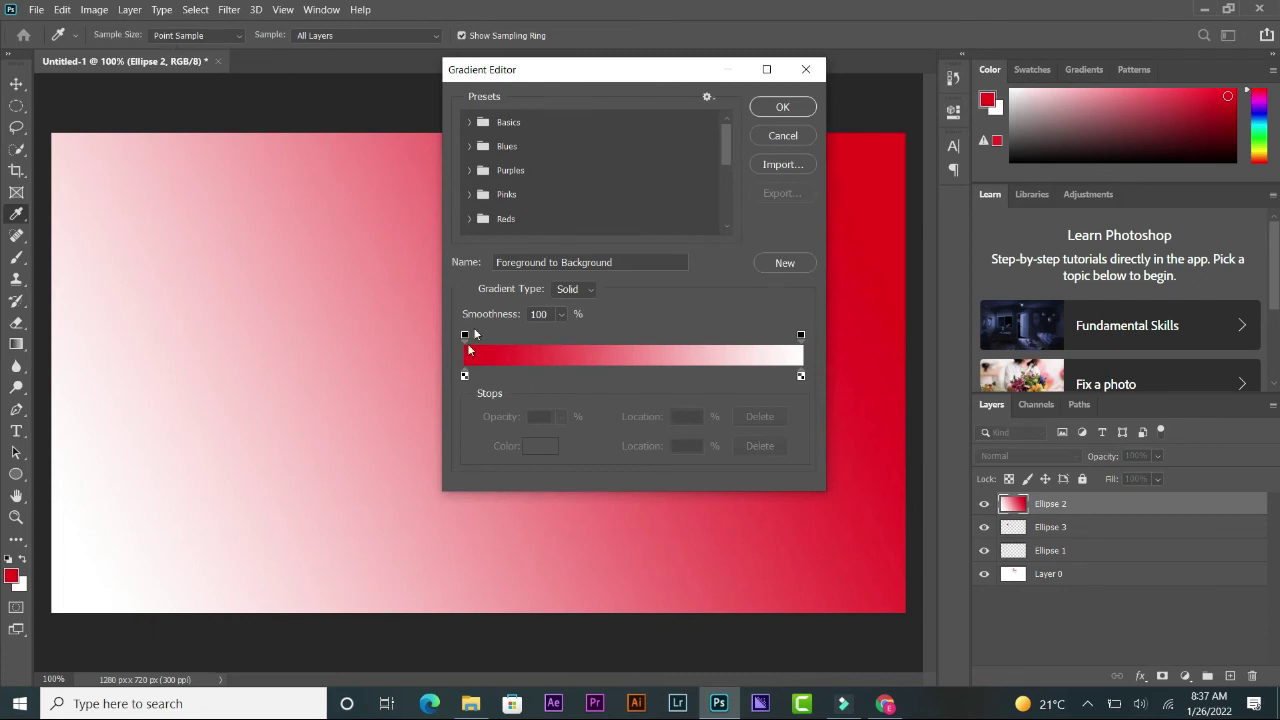
{"action": "left_click", "coordinate": [465, 336]}
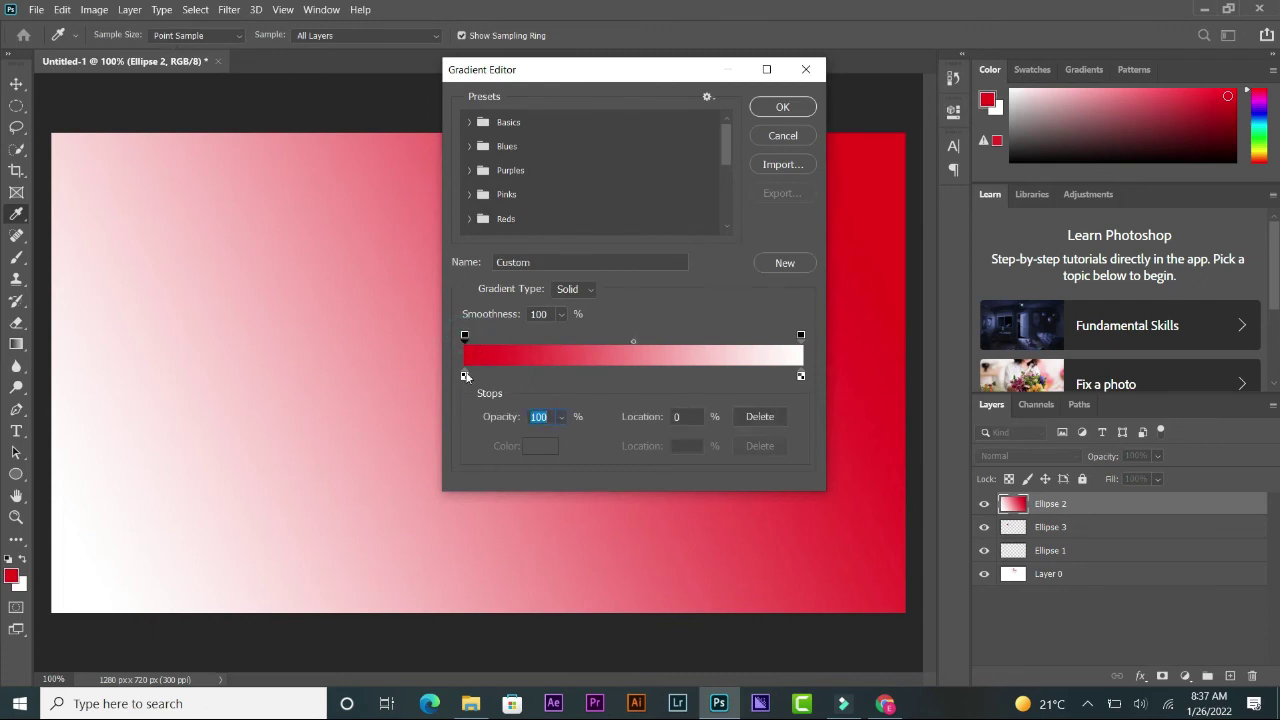
{"action": "type", "text": "0"}
{"action": "left_click", "coordinate": [465, 376]}
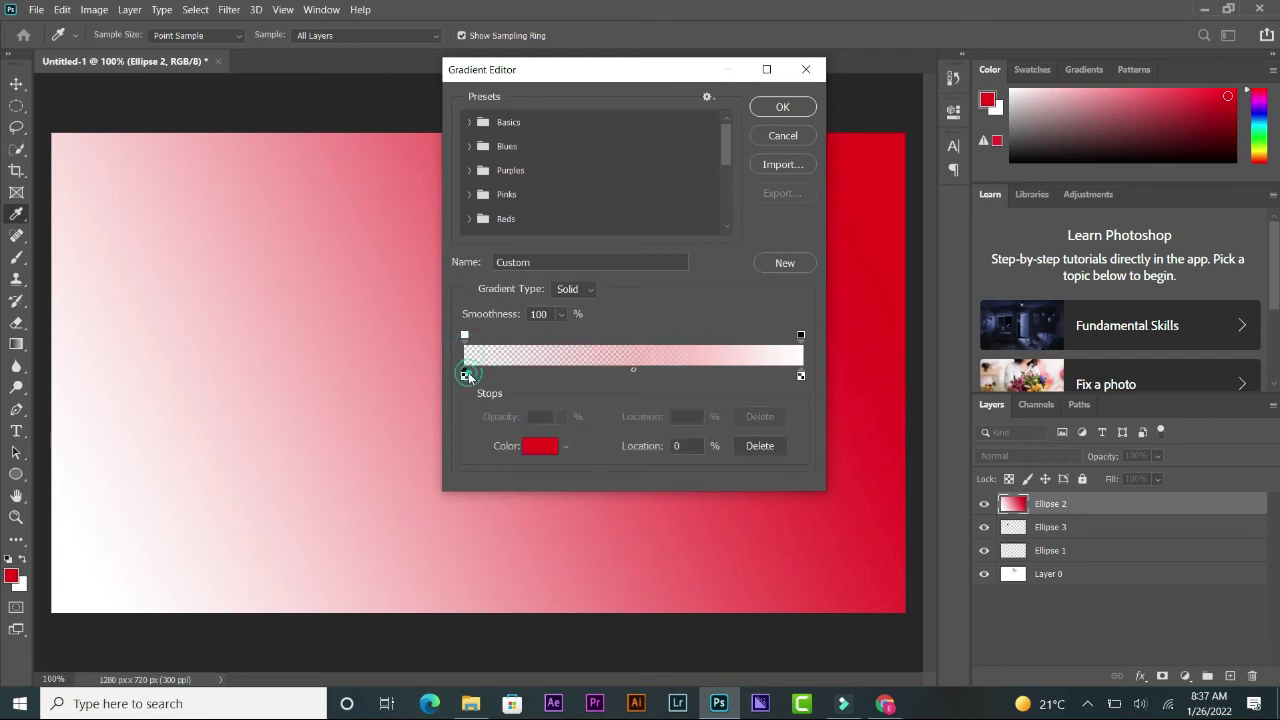
{"action": "left_click", "coordinate": [546, 446]}
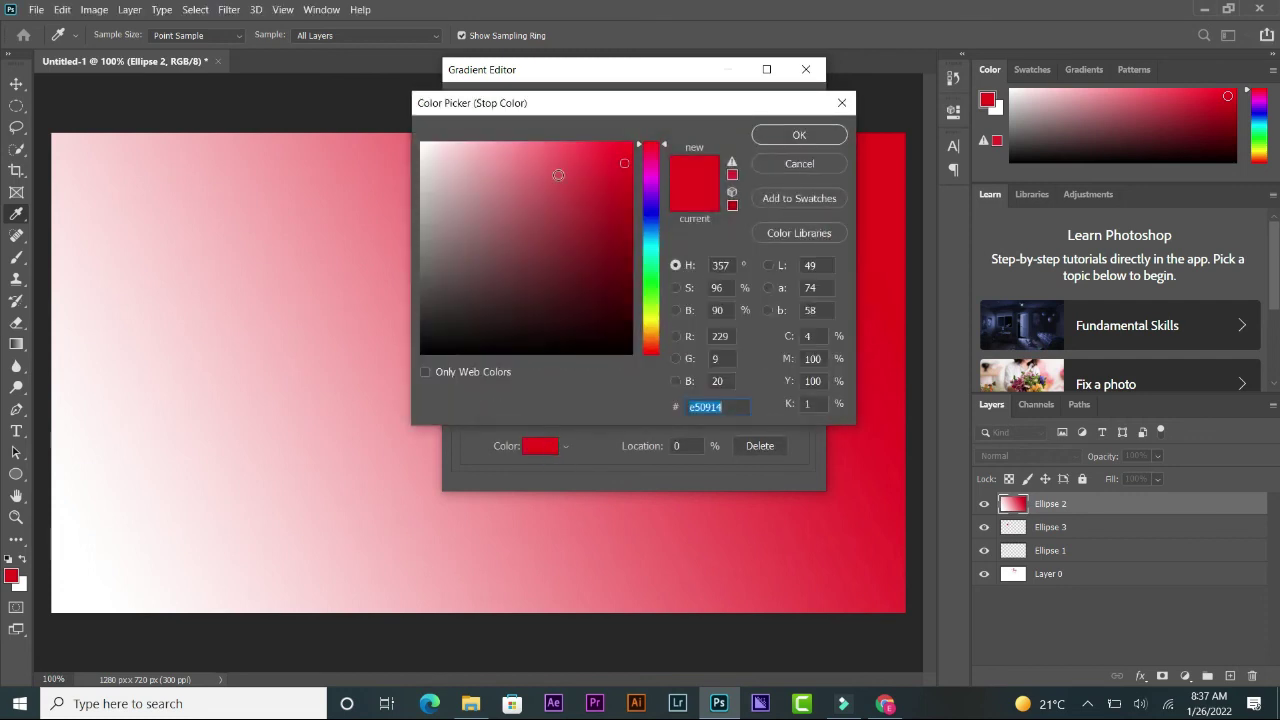
{"action": "left_click", "coordinate": [651, 210]}
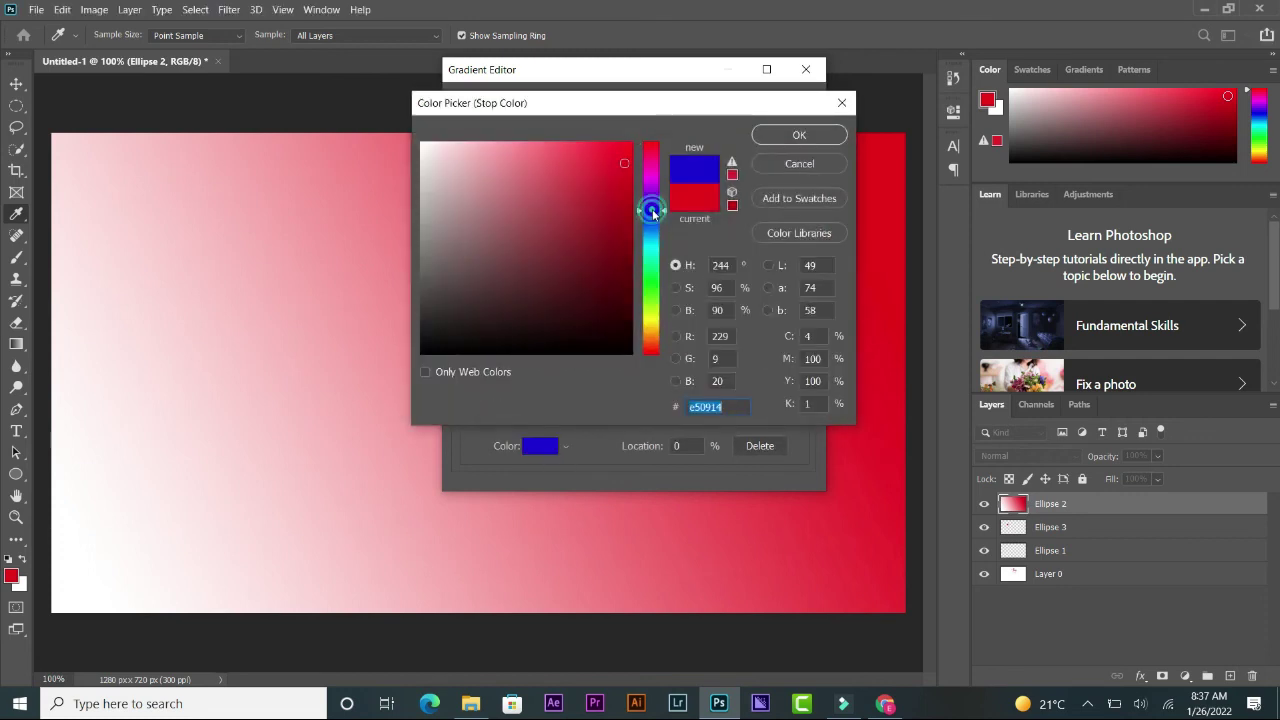
{"action": "left_click", "coordinate": [799, 135]}
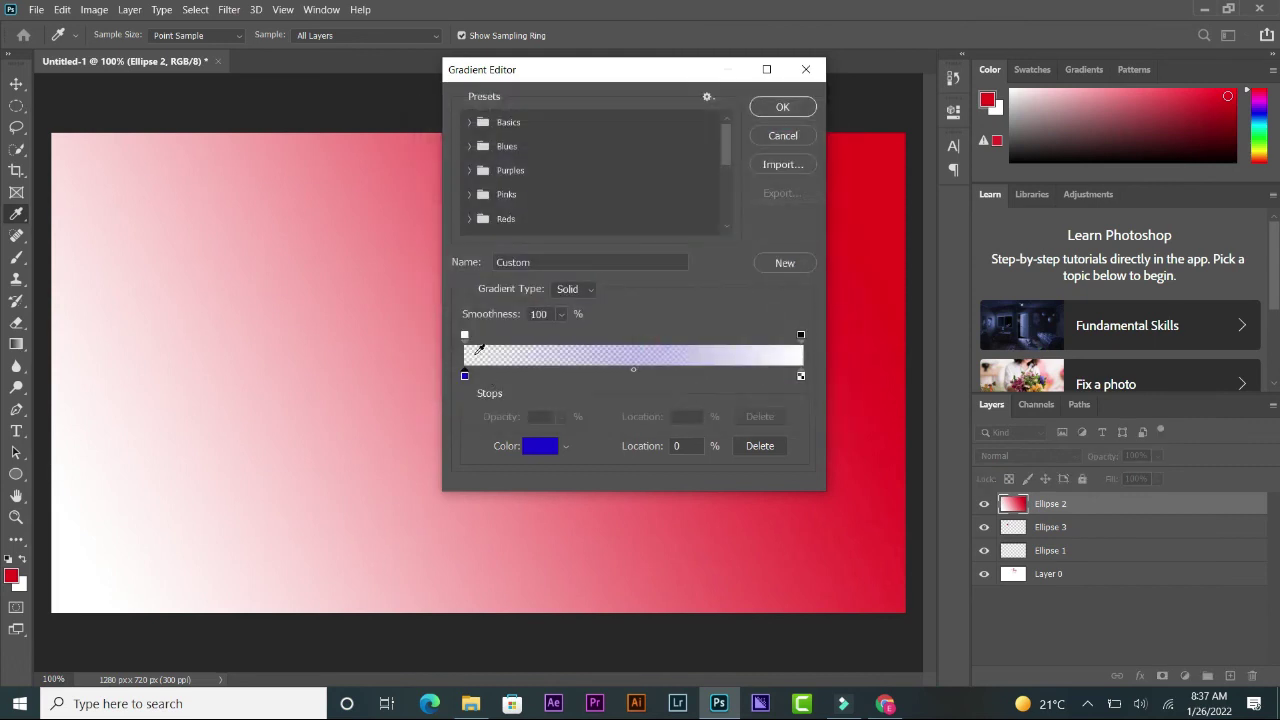
{"action": "left_click", "coordinate": [465, 337]}
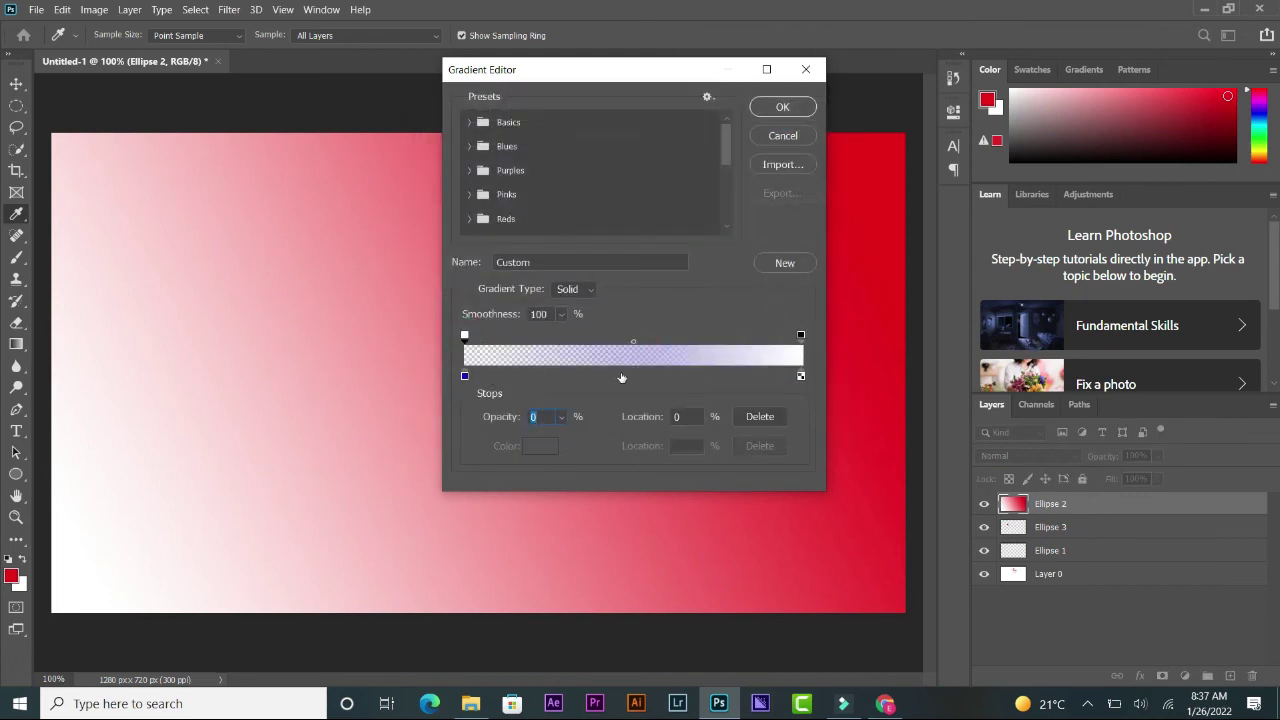
{"action": "double_click", "coordinate": [465, 376]}
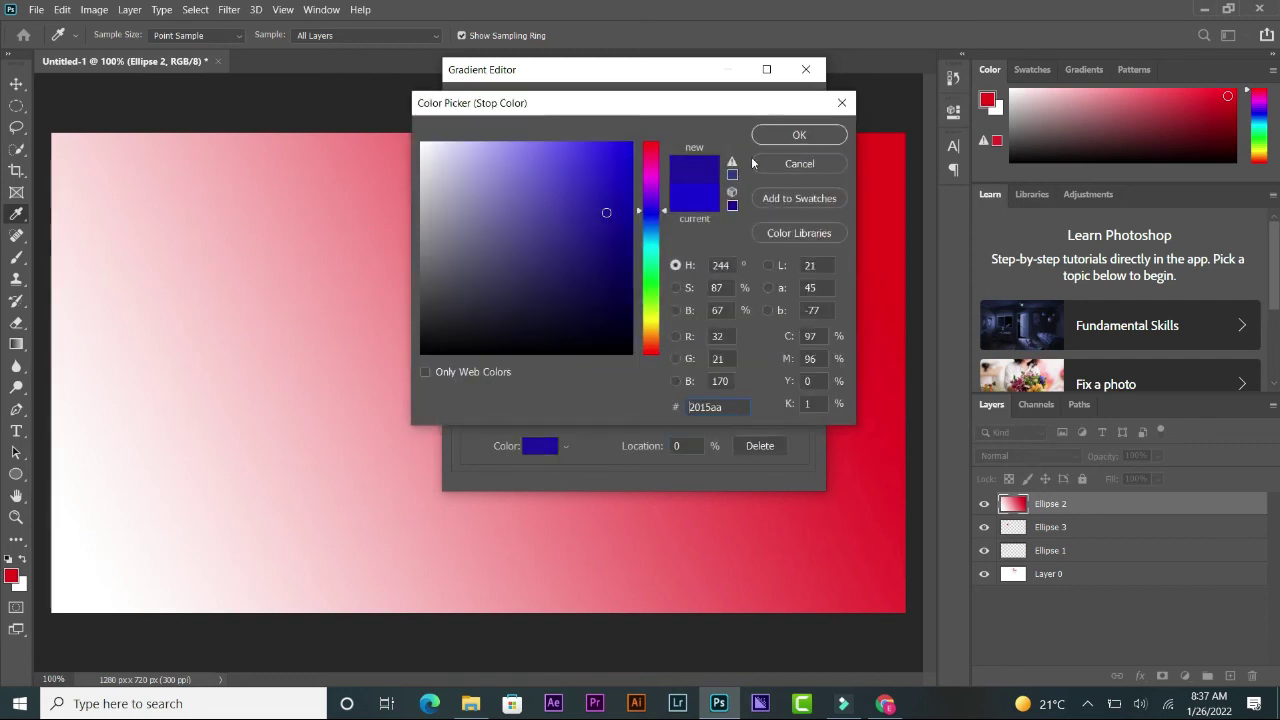
{"action": "left_click", "coordinate": [768, 138]}
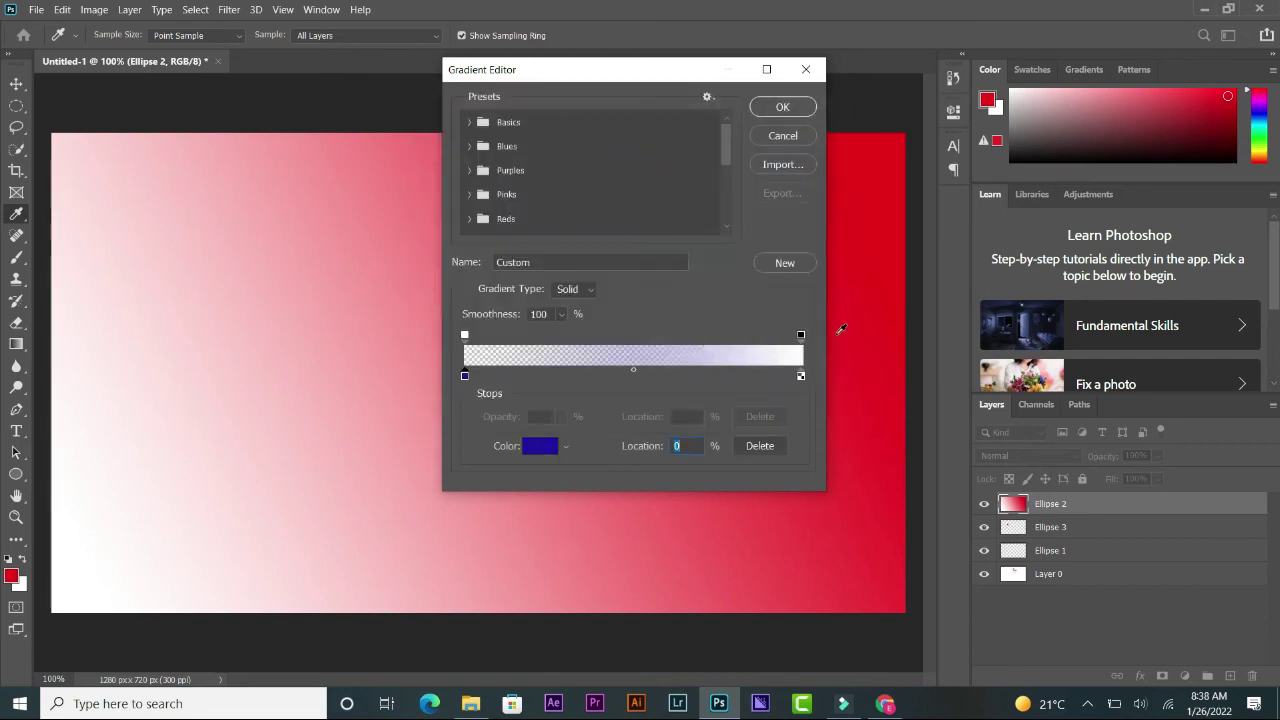
Make the left stop 100% opaque, add a midway blue stop, and apply the gradient
{"action": "left_click", "coordinate": [800, 335]}
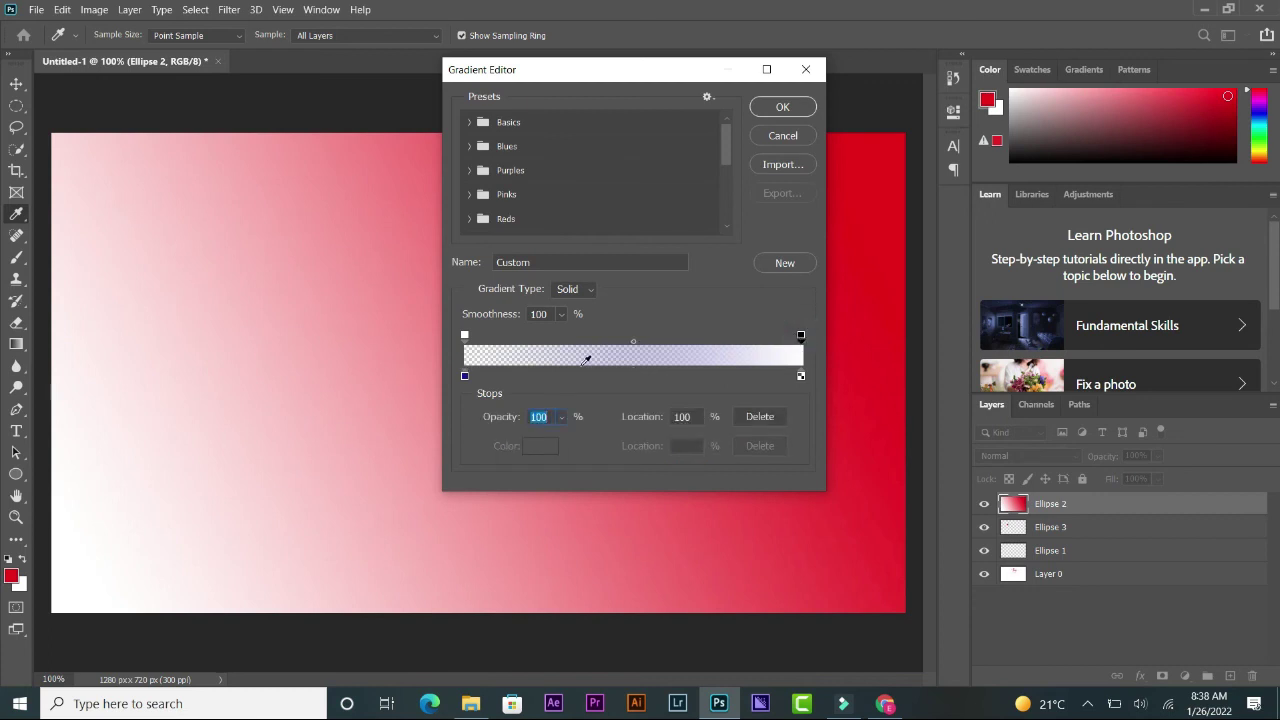
{"action": "left_click", "coordinate": [464, 335]}
{"action": "left_click", "coordinate": [561, 418]}
{"action": "left_click_drag", "start_coordinate": [561, 439], "coordinate": [667, 444]}
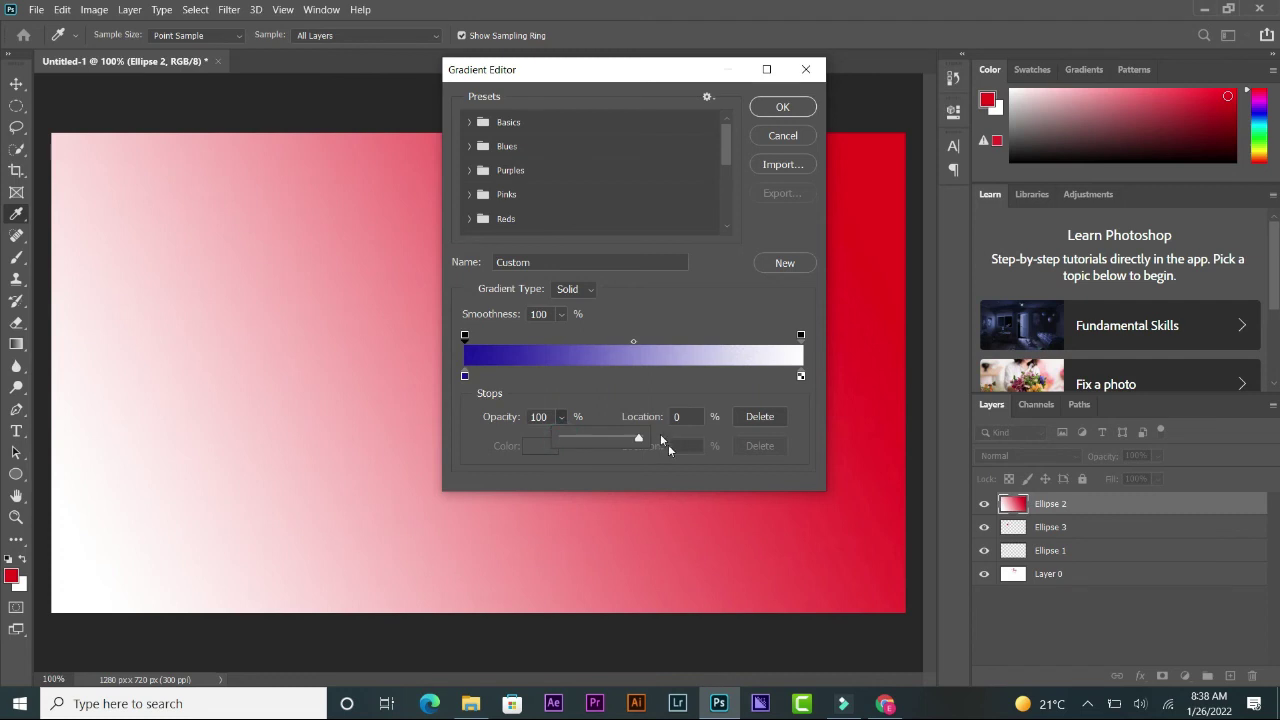
{"action": "left_click", "coordinate": [612, 377]}
{"action": "left_click", "coordinate": [795, 107]}
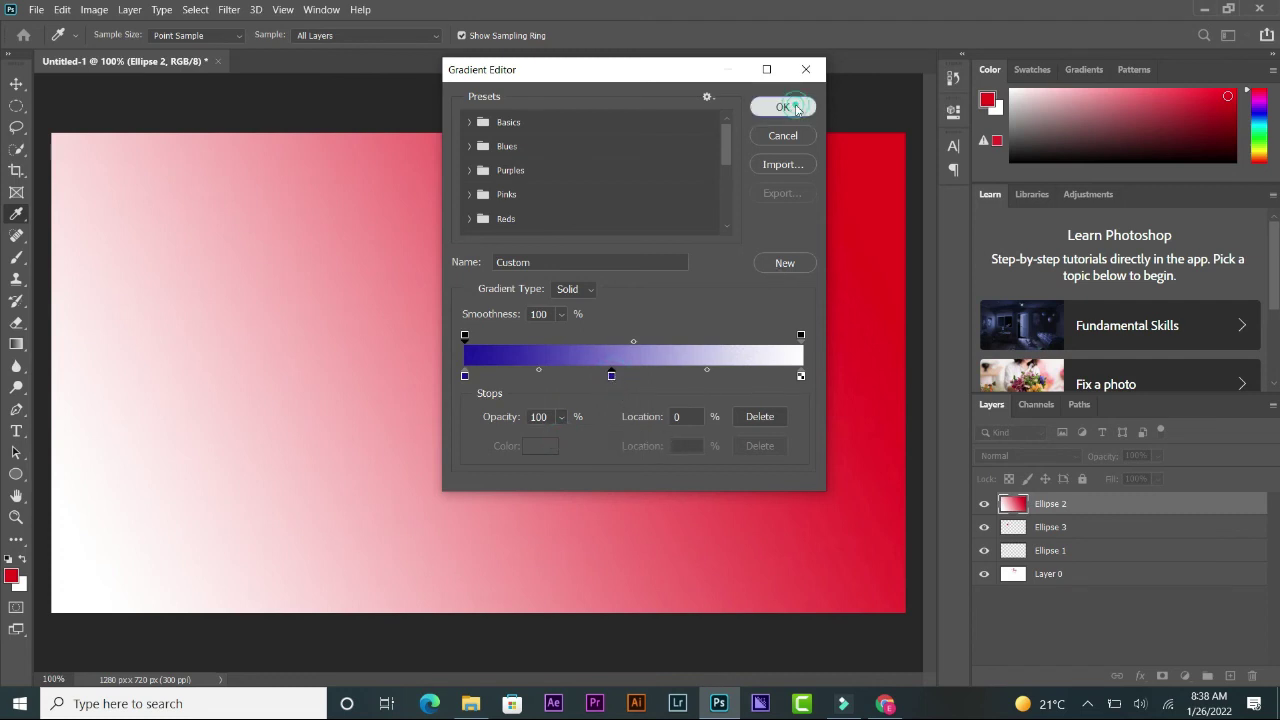
Drag the blue-to-white gradient diagonally across the canvas, then view the Blur tool variants
{"action": "left_click_drag", "start_coordinate": [117, 203], "coordinate": [818, 522]}
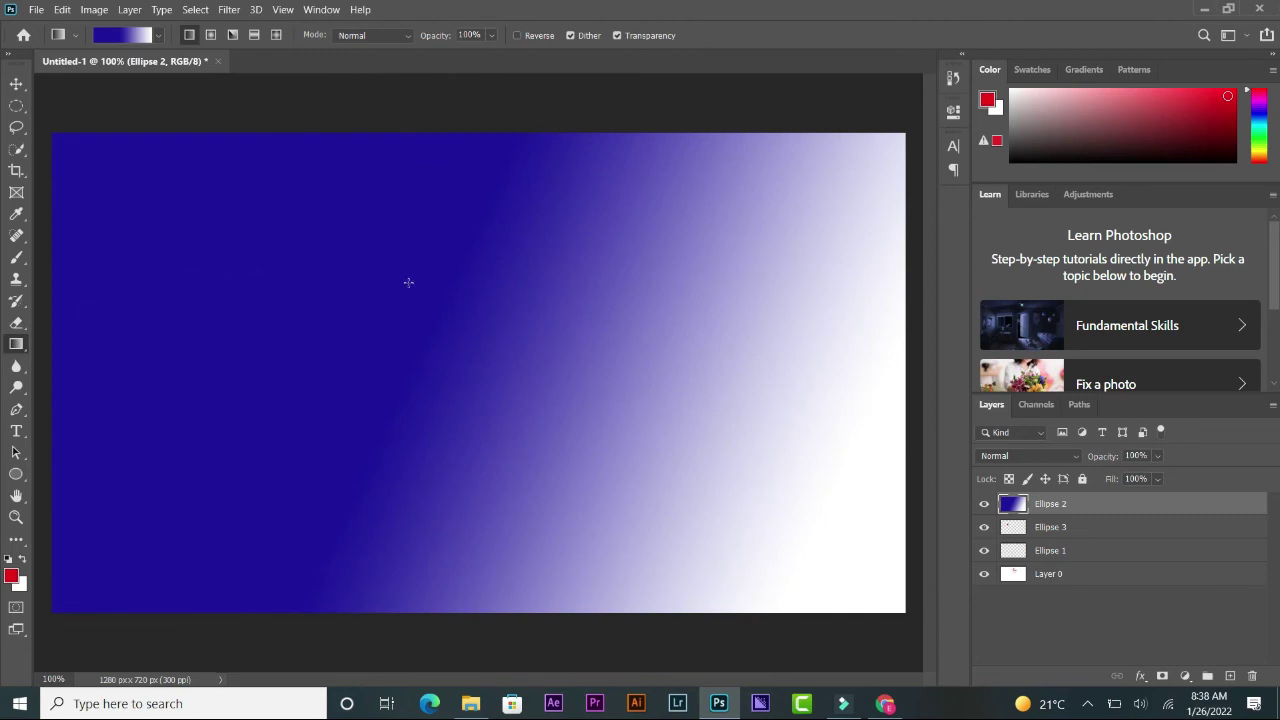
{"action": "left_click", "coordinate": [16, 368]}
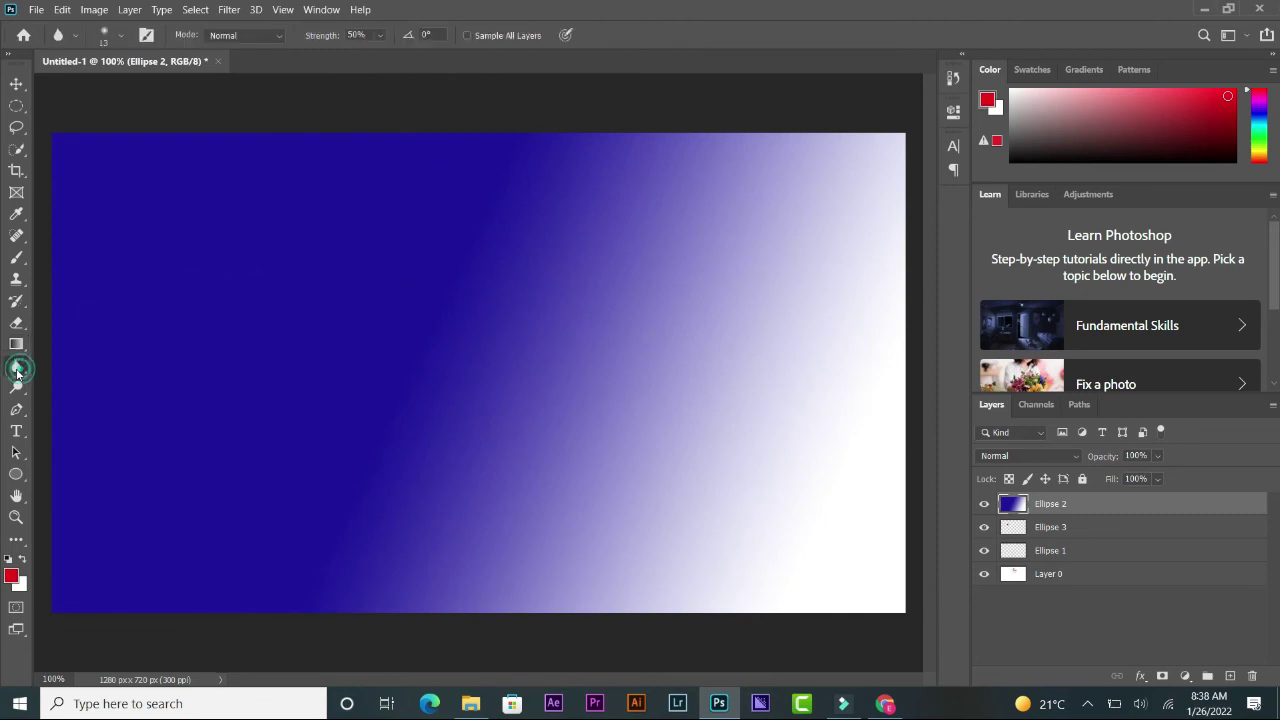
{"action": "right_click", "coordinate": [16, 370]}
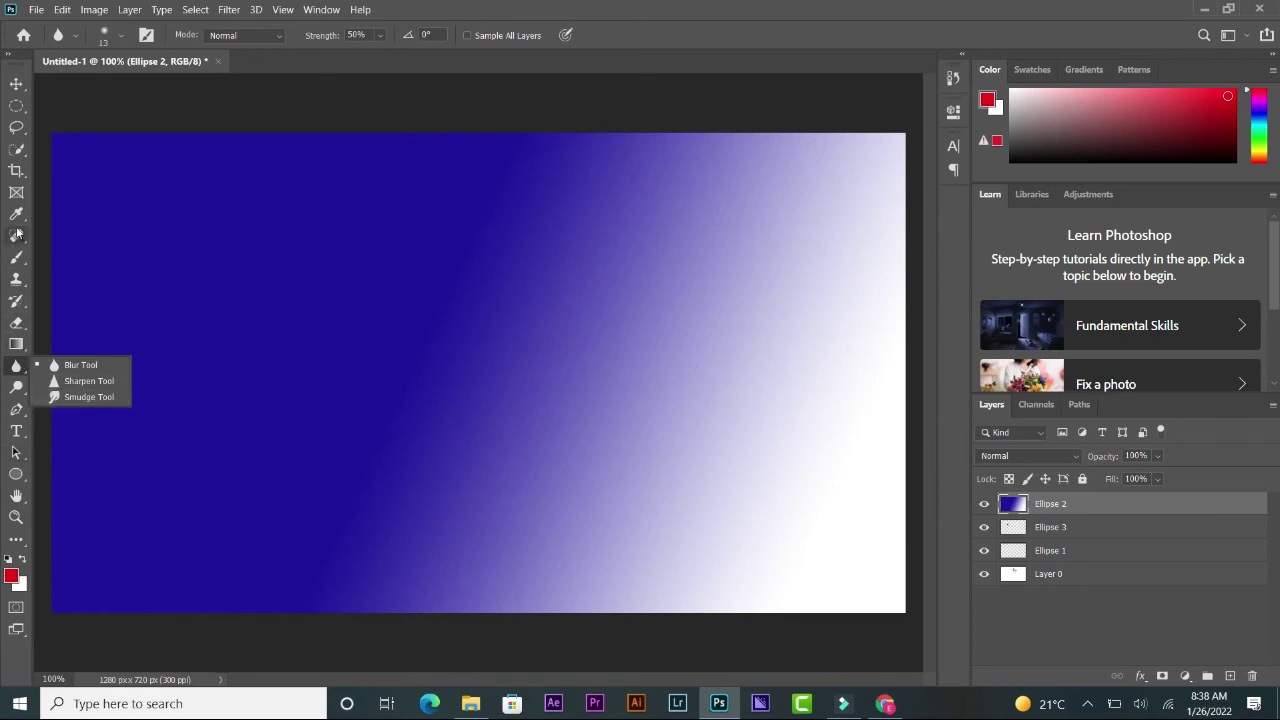
Browse the Dodge, Burn and Sponge tool variants, then deselect the circle with Ctrl+D
{"action": "left_click", "coordinate": [15, 391]}
{"action": "right_click", "coordinate": [19, 393]}
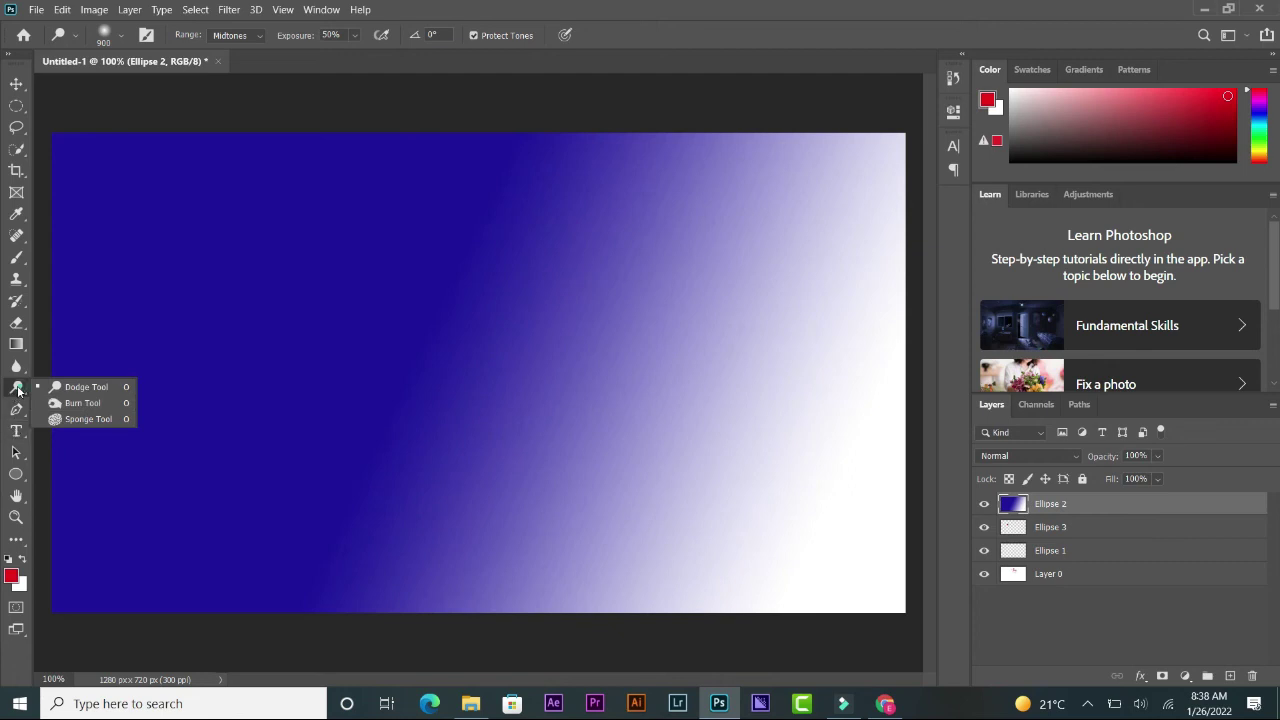
{"action": "left_click", "coordinate": [18, 391]}
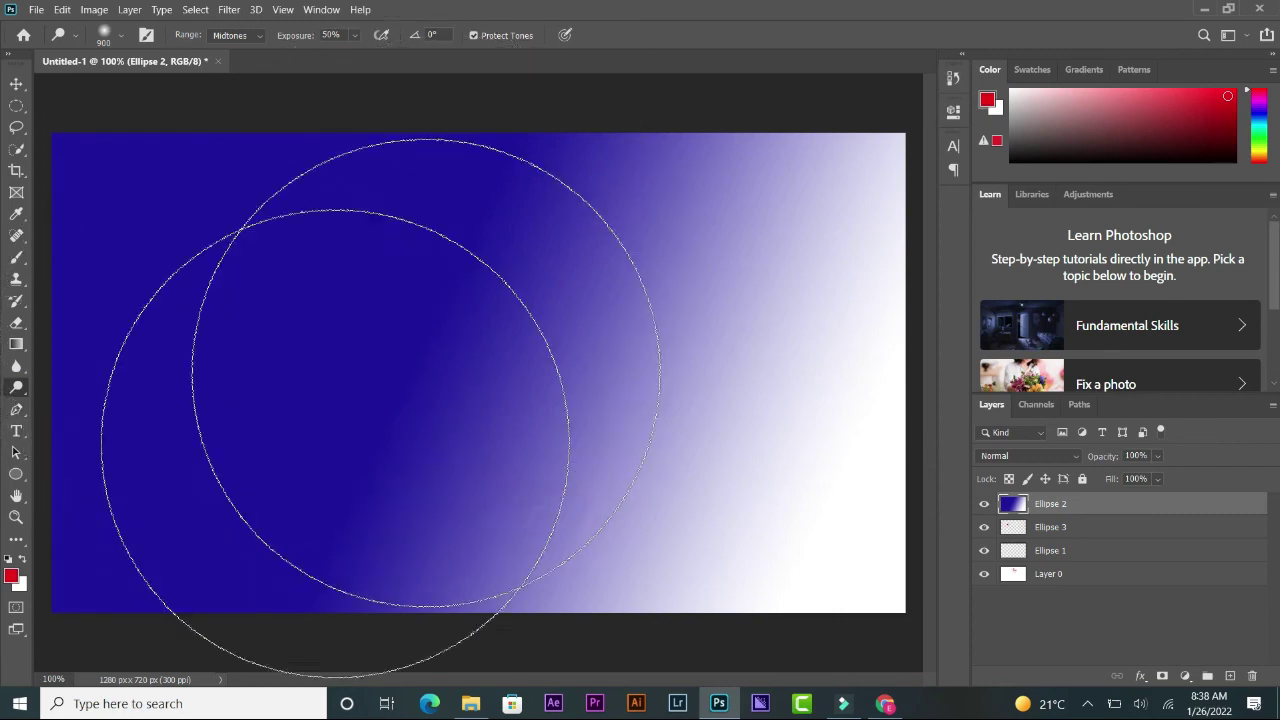
{"action": "key", "text": "ctrl+d"}
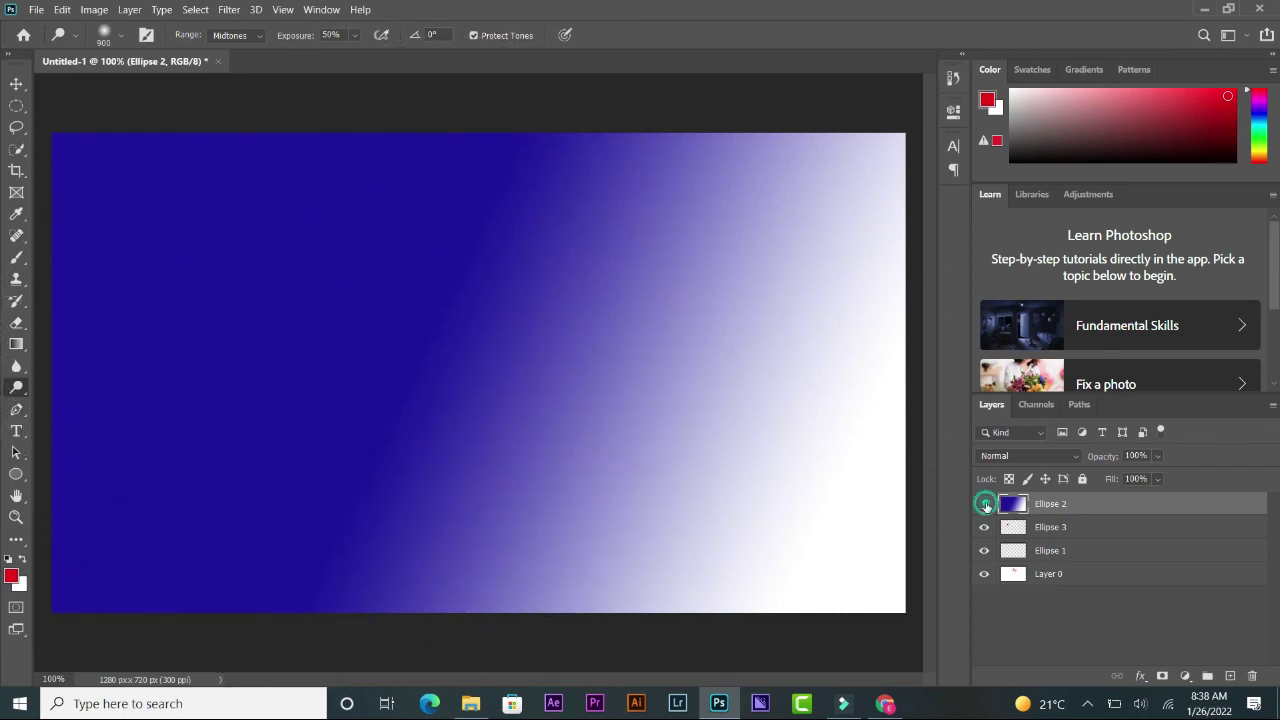
Hide the blue gradient layer, then sketch a trial curved pen path and delete it
{"action": "left_click", "coordinate": [985, 504]}
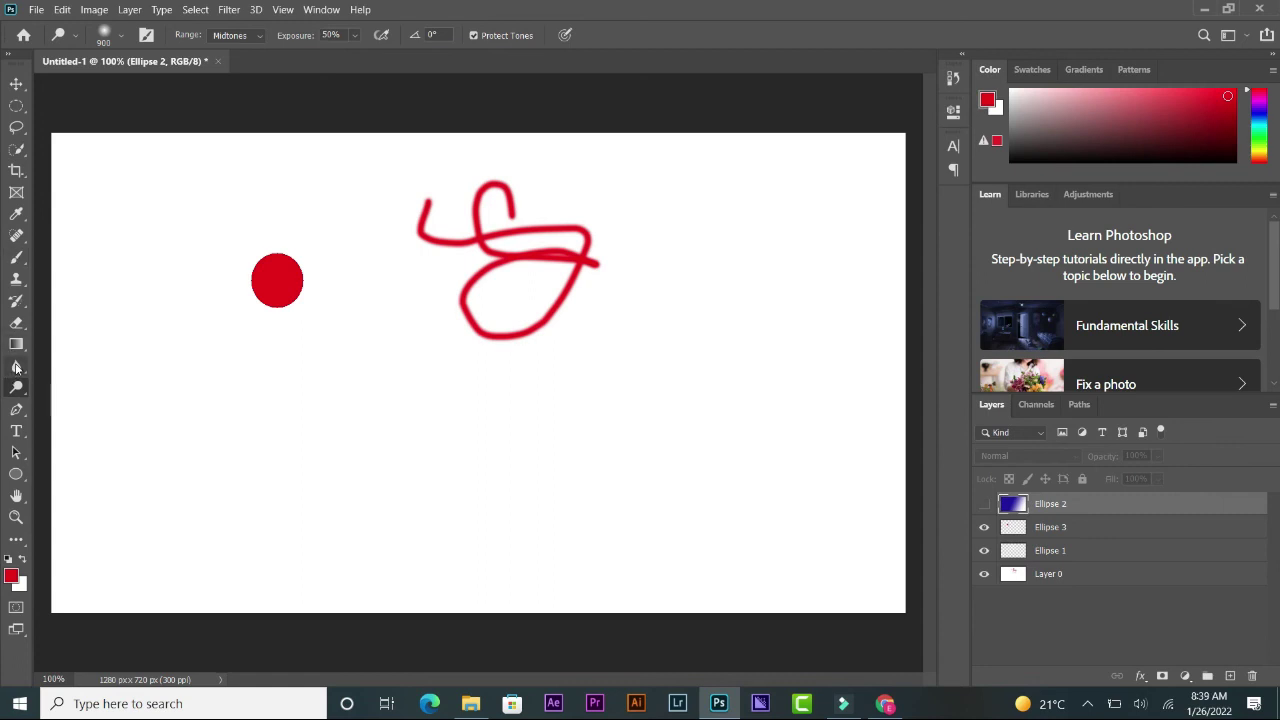
{"action": "left_click", "coordinate": [17, 410]}
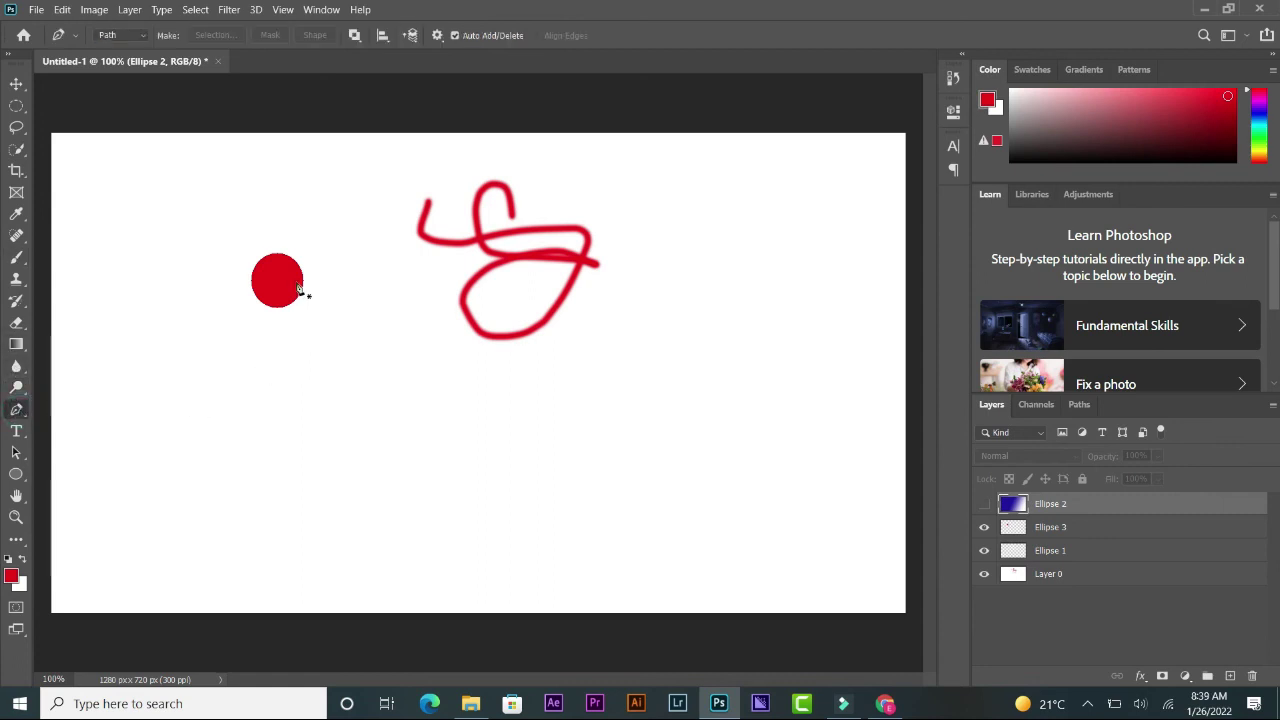
{"action": "left_click", "coordinate": [226, 444]}
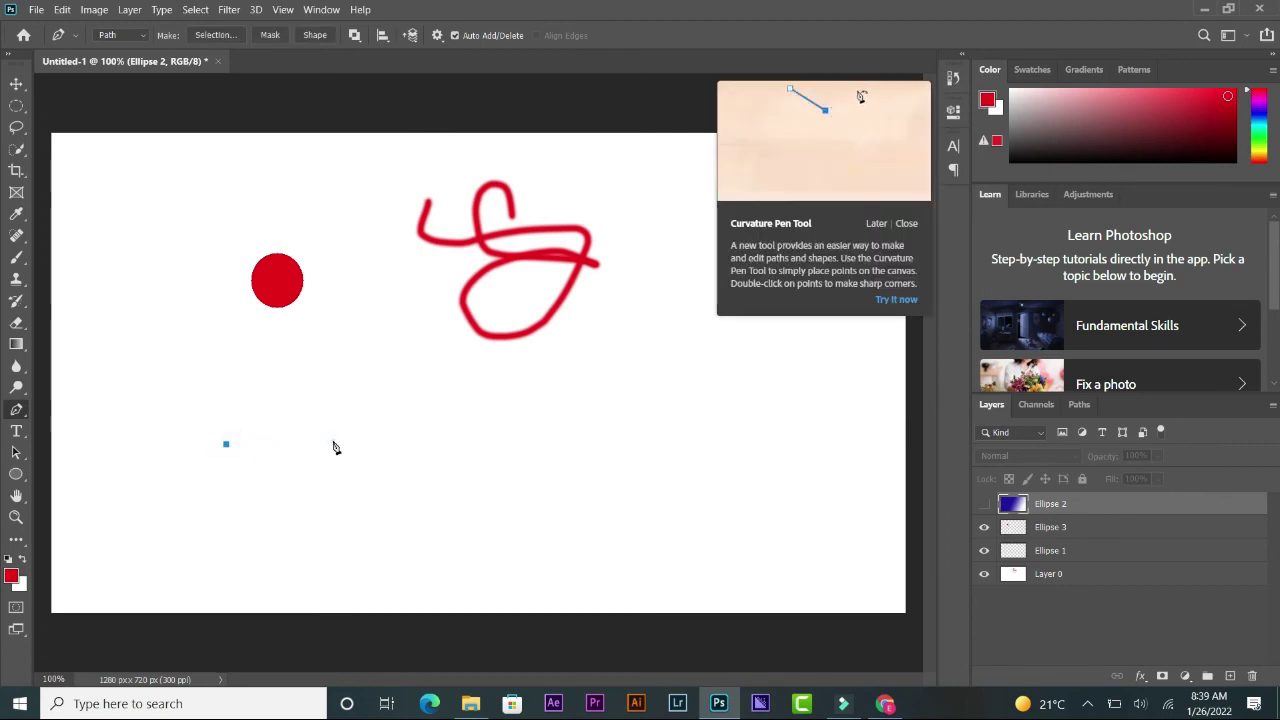
{"action": "mouse_move", "coordinate": [333, 445]}
{"action": "left_mouse_down"}
{"action": "mouse_move", "coordinate": [335, 424]}
{"action": "mouse_move", "coordinate": [403, 371]}
{"action": "mouse_move", "coordinate": [337, 374]}
{"action": "mouse_move", "coordinate": [394, 383]}
{"action": "mouse_move", "coordinate": [379, 389]}
{"action": "left_mouse_up"}
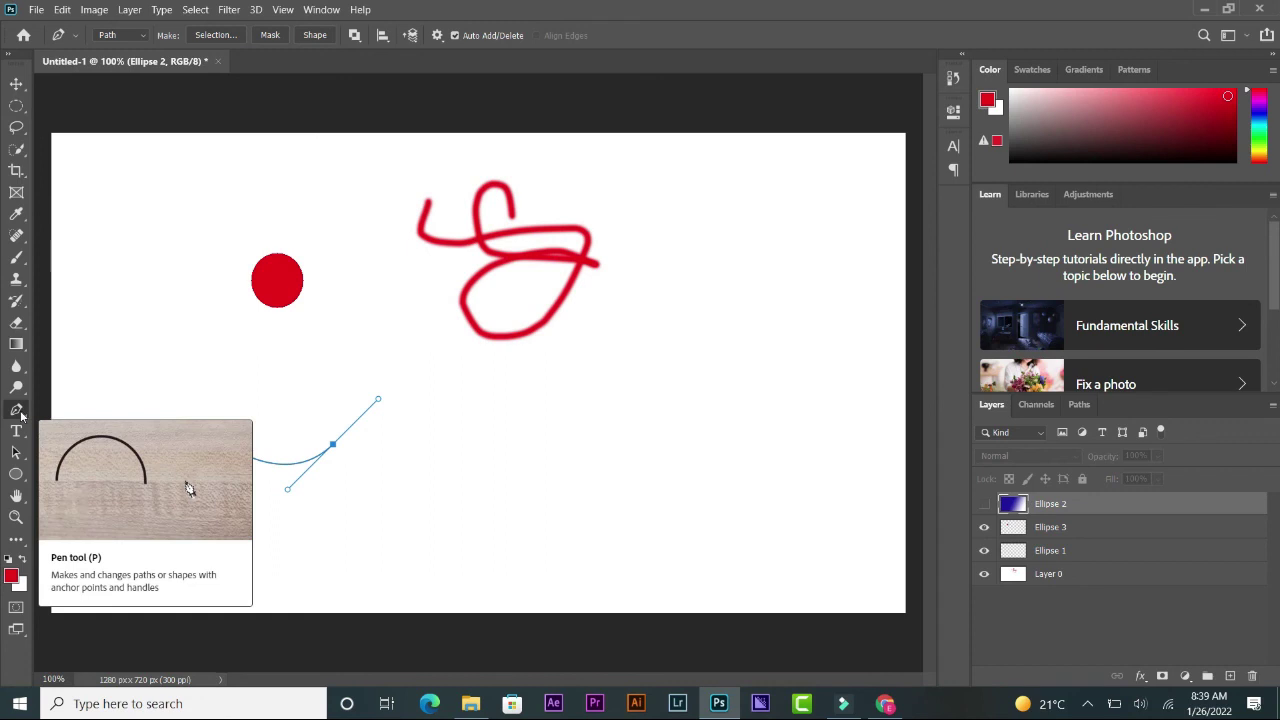
{"action": "right_click", "coordinate": [17, 410]}
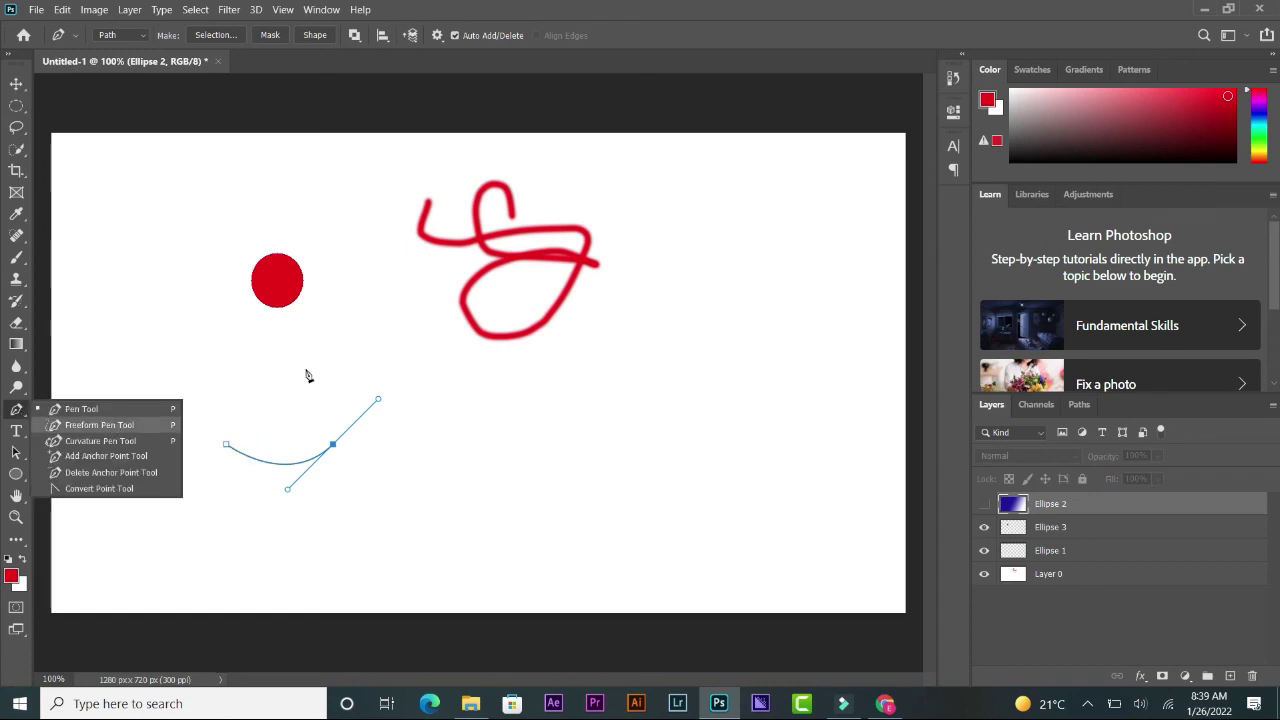
{"action": "left_click", "coordinate": [360, 360]}
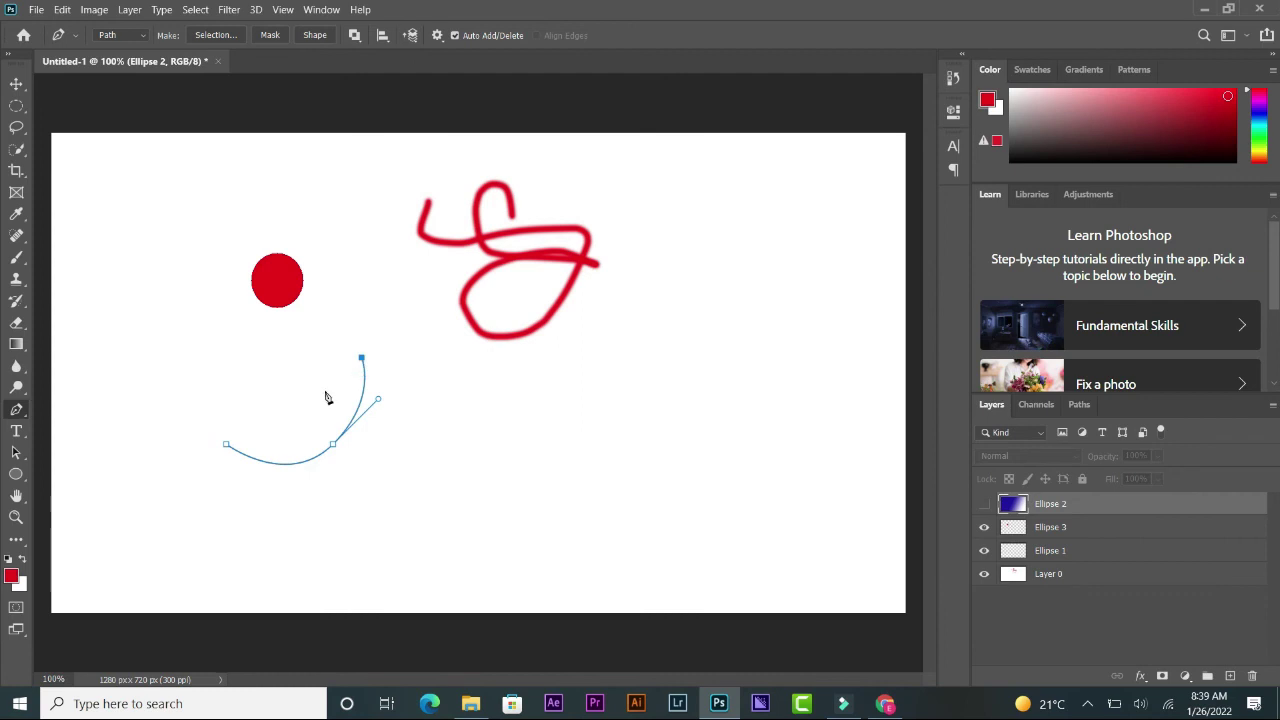
{"action": "key", "text": "BackSpace"}
{"action": "key", "text": "BackSpace"}
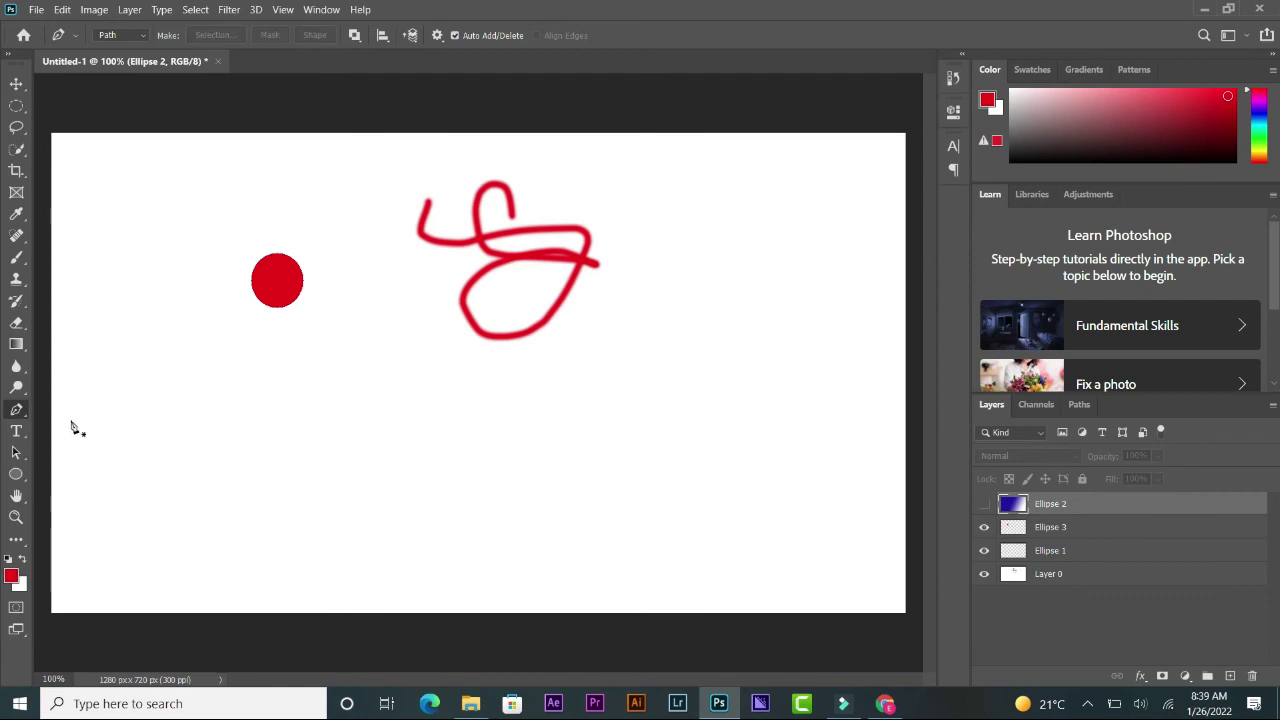
Add a LOREM IPSUM text layer below the red circle and select its letters
{"action": "left_click", "coordinate": [16, 432]}
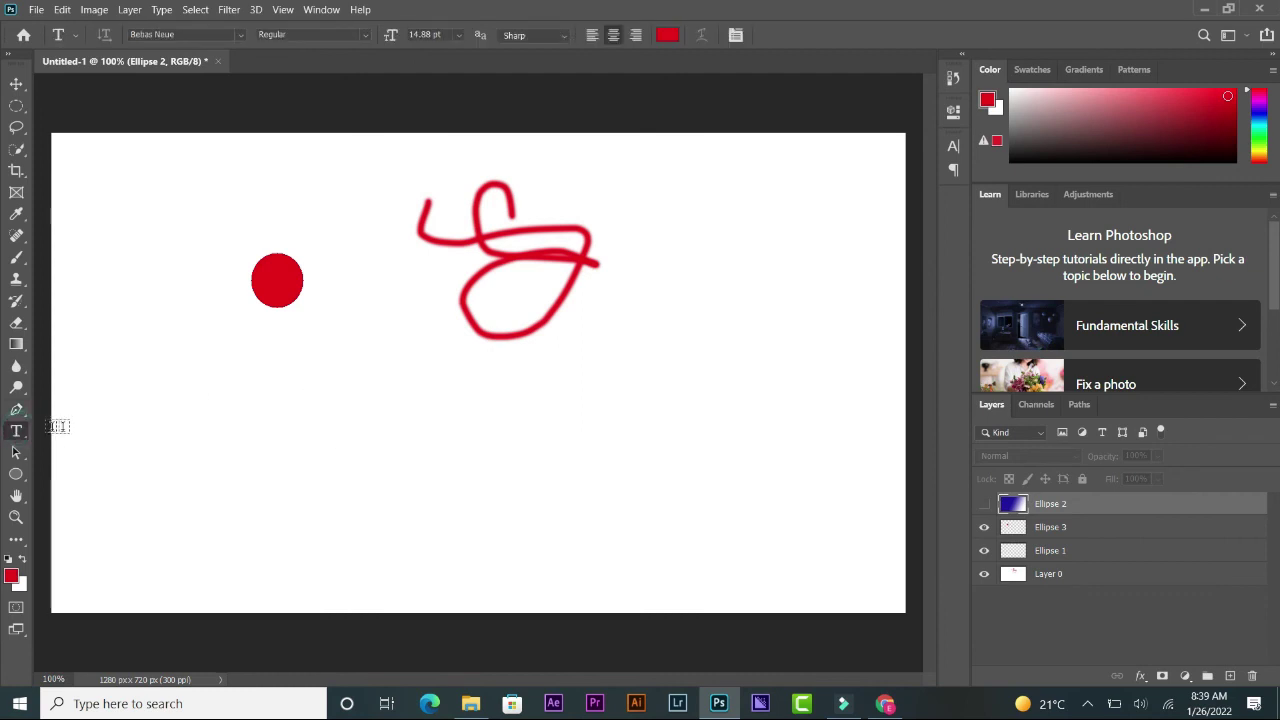
{"action": "right_click", "coordinate": [18, 433]}
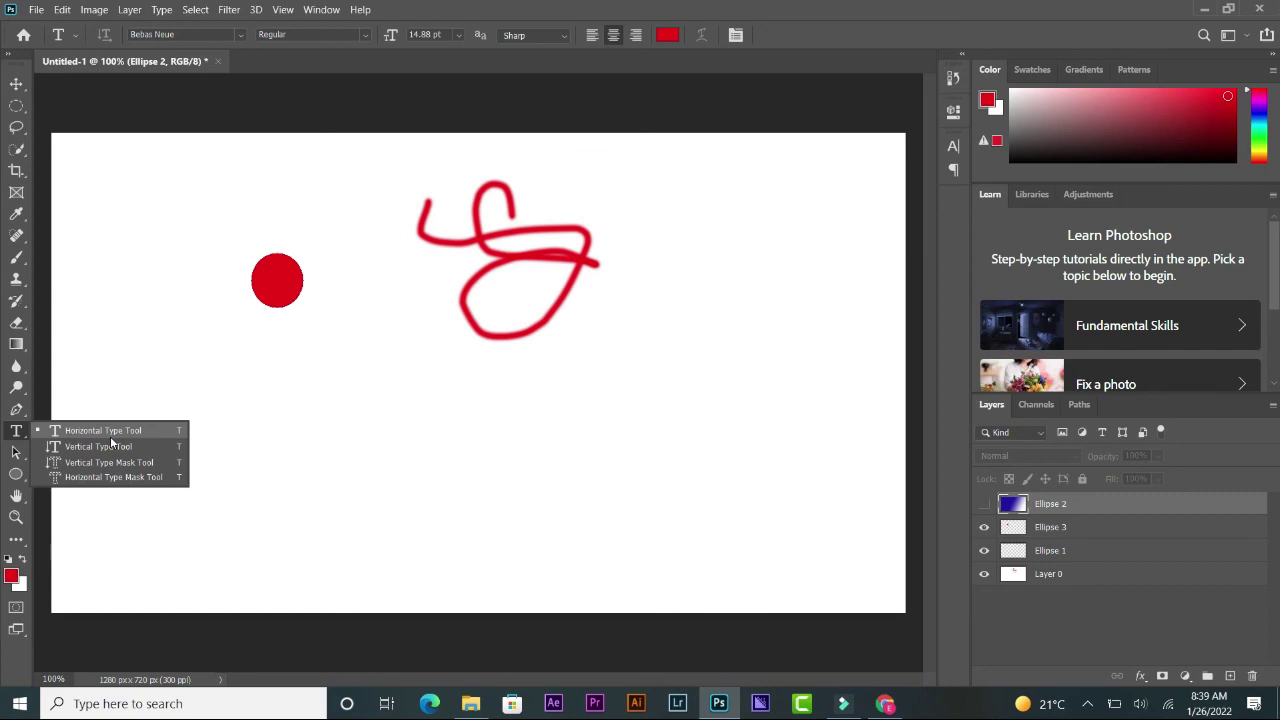
{"action": "left_click", "coordinate": [290, 420]}
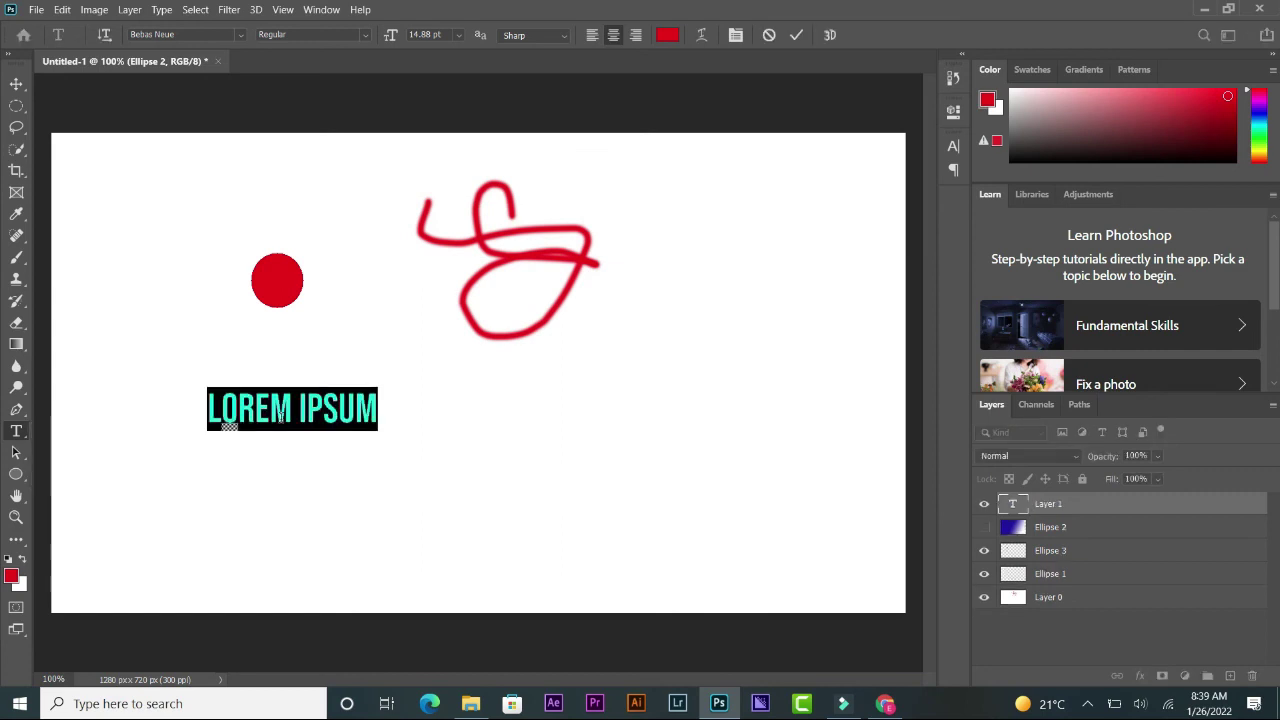
{"action": "right_click", "coordinate": [16, 432]}
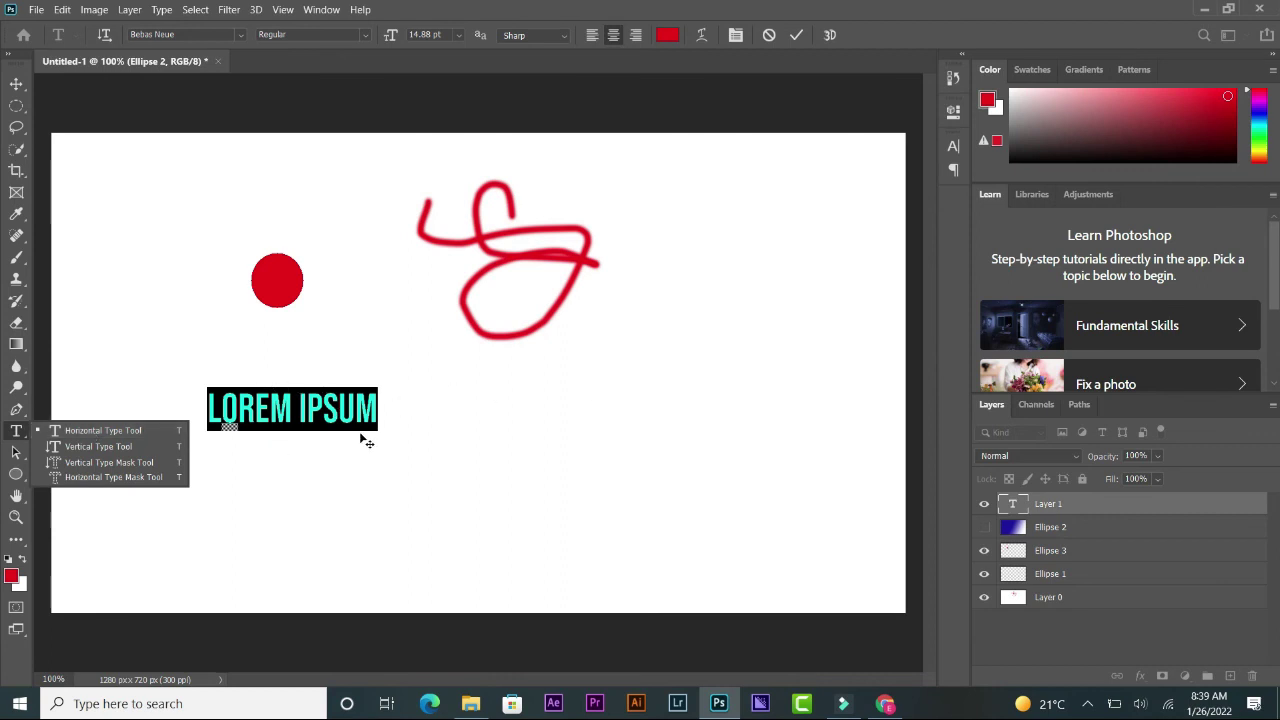
{"action": "left_click", "coordinate": [375, 401]}
{"action": "left_click", "coordinate": [374, 403]}
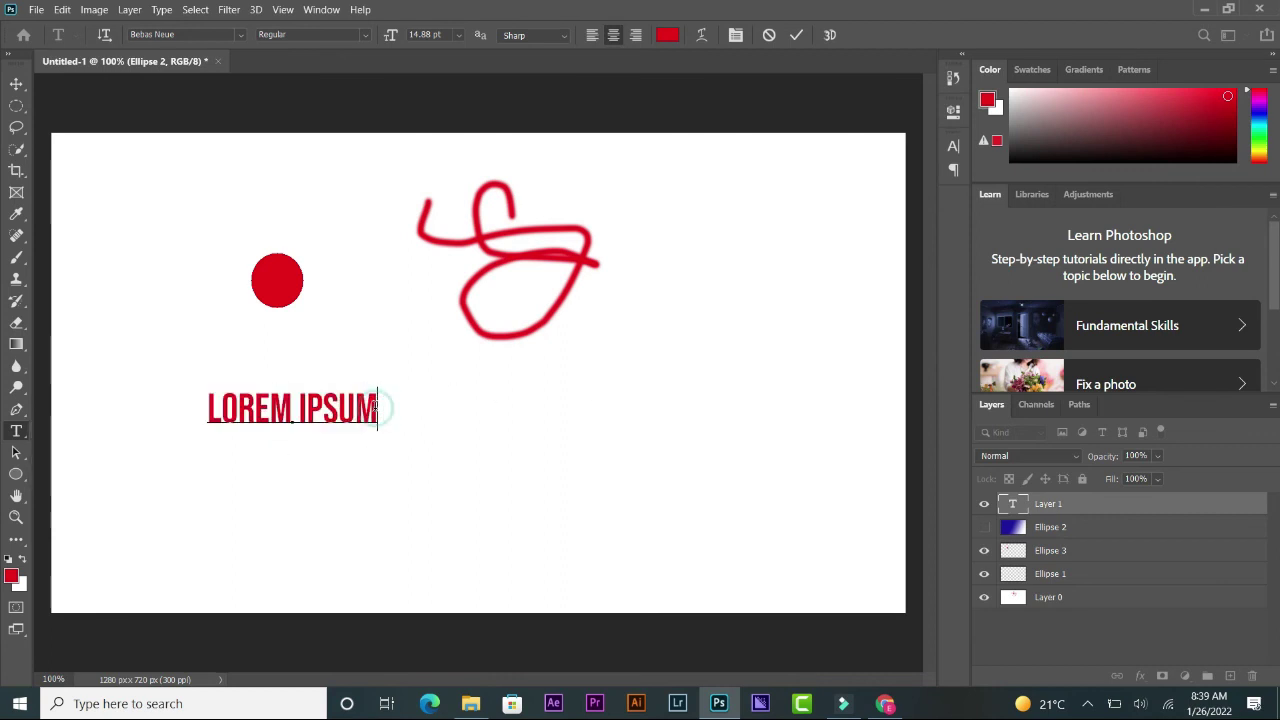
{"action": "left_click_drag", "start_coordinate": [378, 403], "coordinate": [338, 404]}
{"action": "mouse_move", "coordinate": [258, 402]}
{"action": "left_mouse_down"}
{"action": "mouse_move", "coordinate": [258, 414]}
{"action": "mouse_move", "coordinate": [400, 414]}
{"action": "left_mouse_up"}
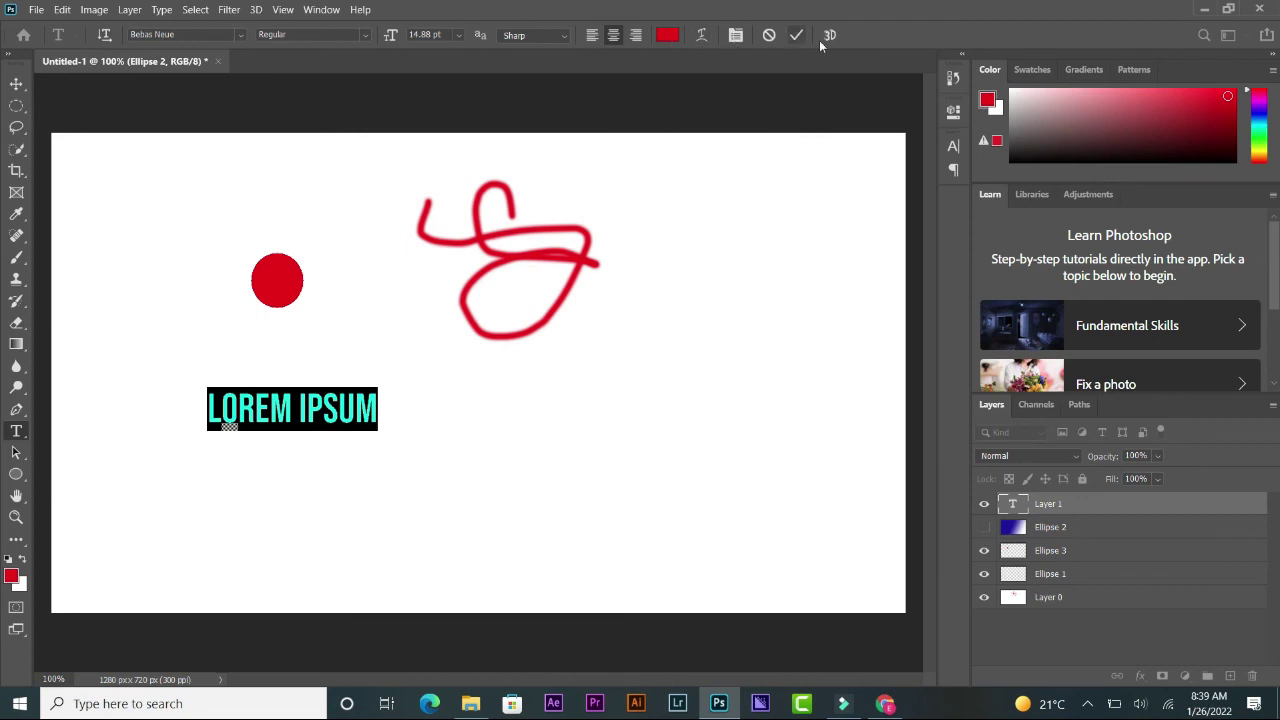
Review the text options, keeping Bebas Neue, Regular style and Sharp anti-aliasing
{"action": "left_click", "coordinate": [241, 36]}
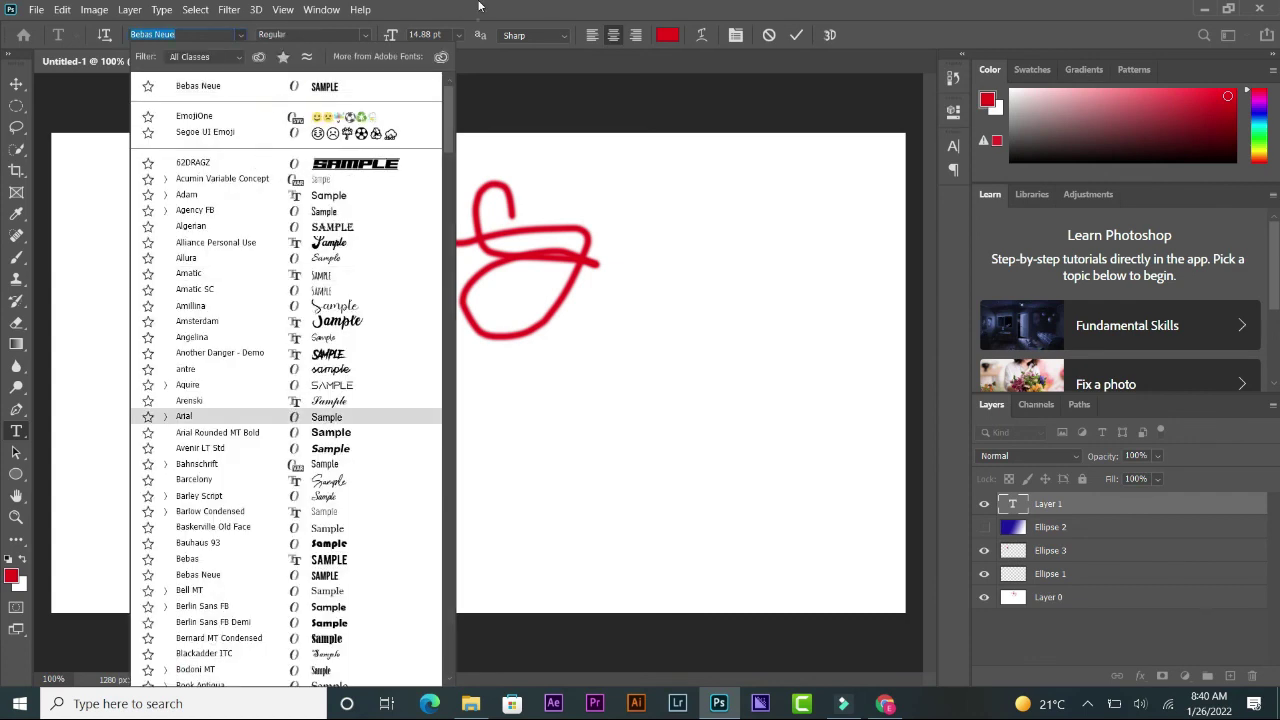
{"action": "key", "text": "Escape"}
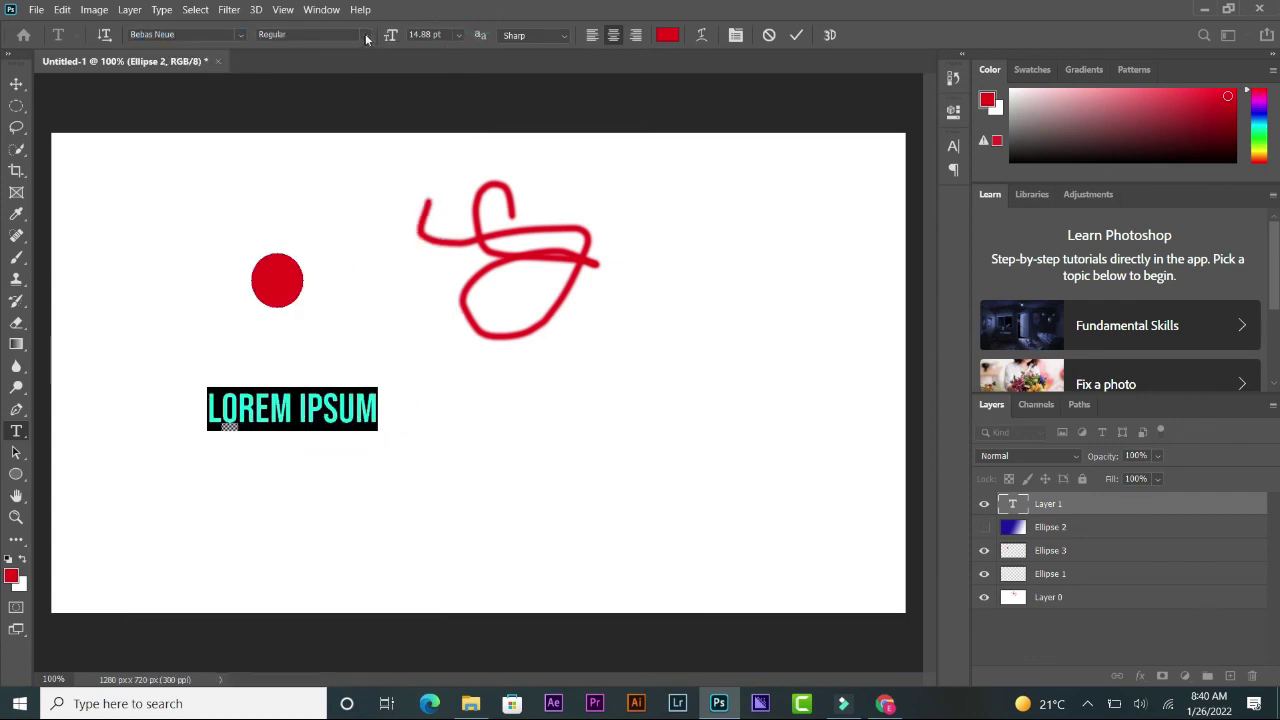
{"action": "left_click", "coordinate": [368, 37]}
{"action": "left_click", "coordinate": [280, 36]}
{"action": "left_click", "coordinate": [518, 36]}
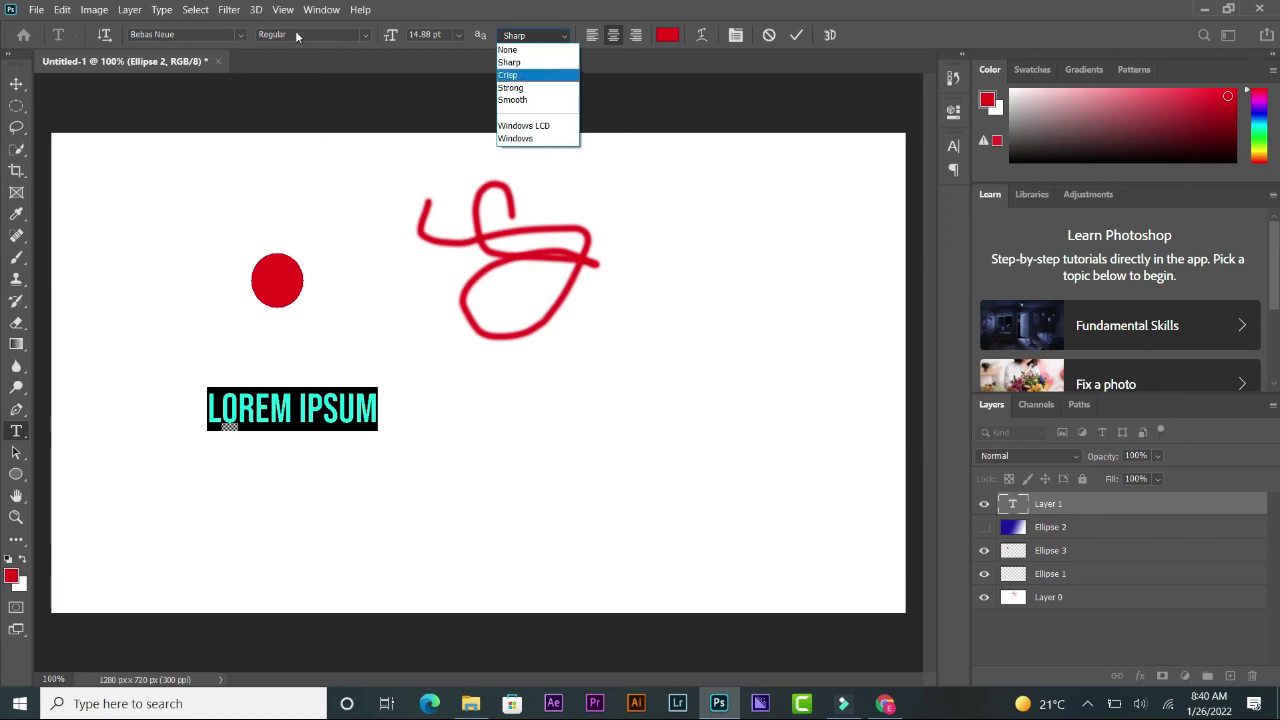
{"action": "left_click", "coordinate": [593, 40]}
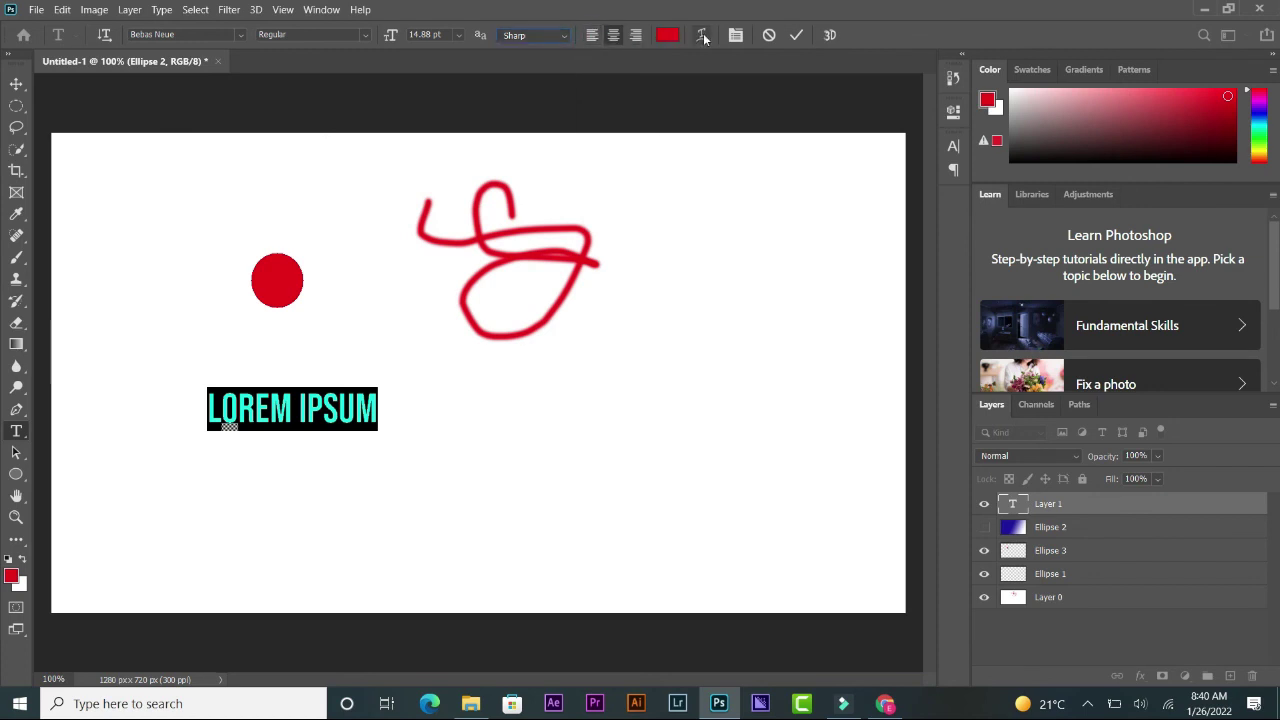
Try an Arc warp with Bend +69 on the text, then cancel to keep it straight
{"action": "left_click", "coordinate": [701, 36]}
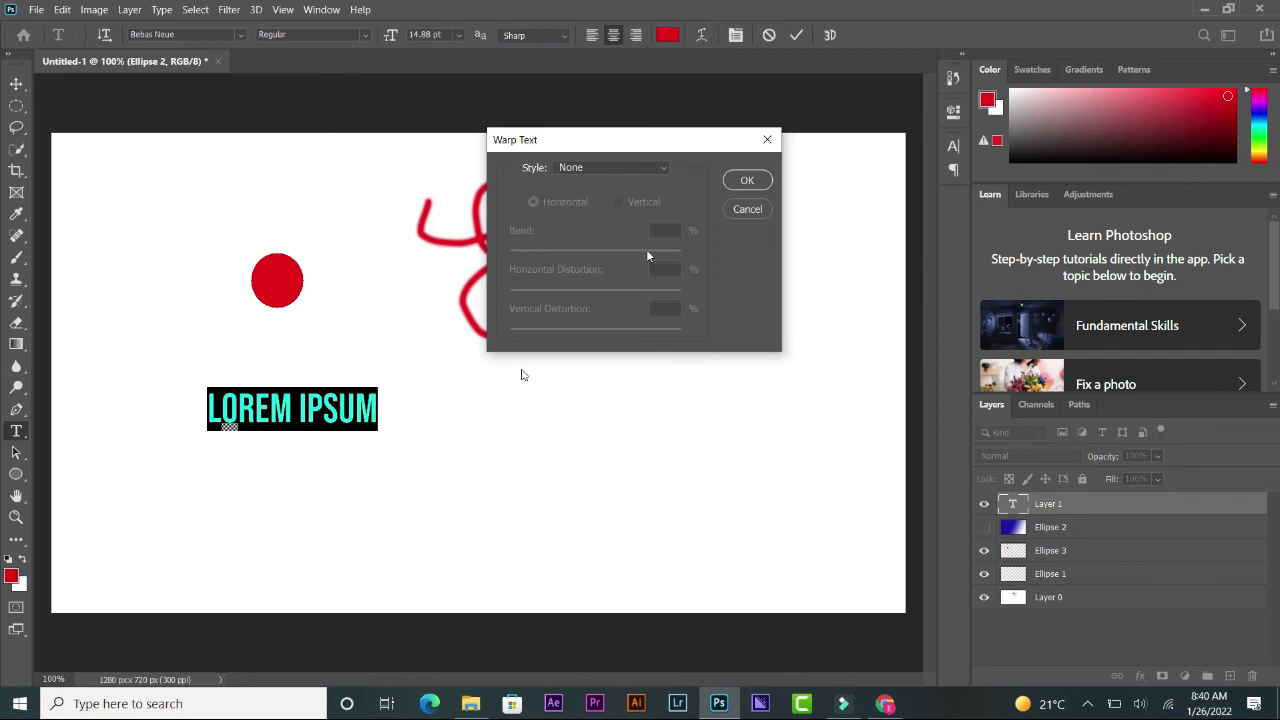
{"action": "left_click", "coordinate": [609, 168]}
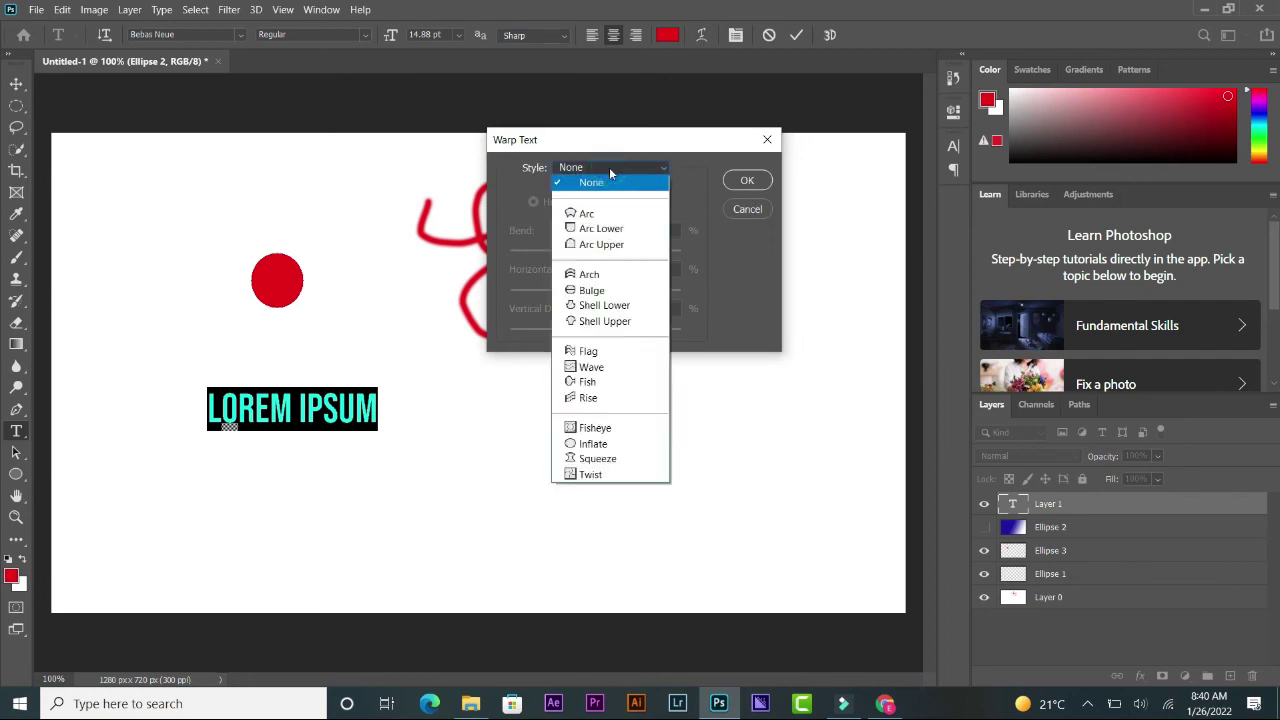
{"action": "left_click", "coordinate": [590, 210]}
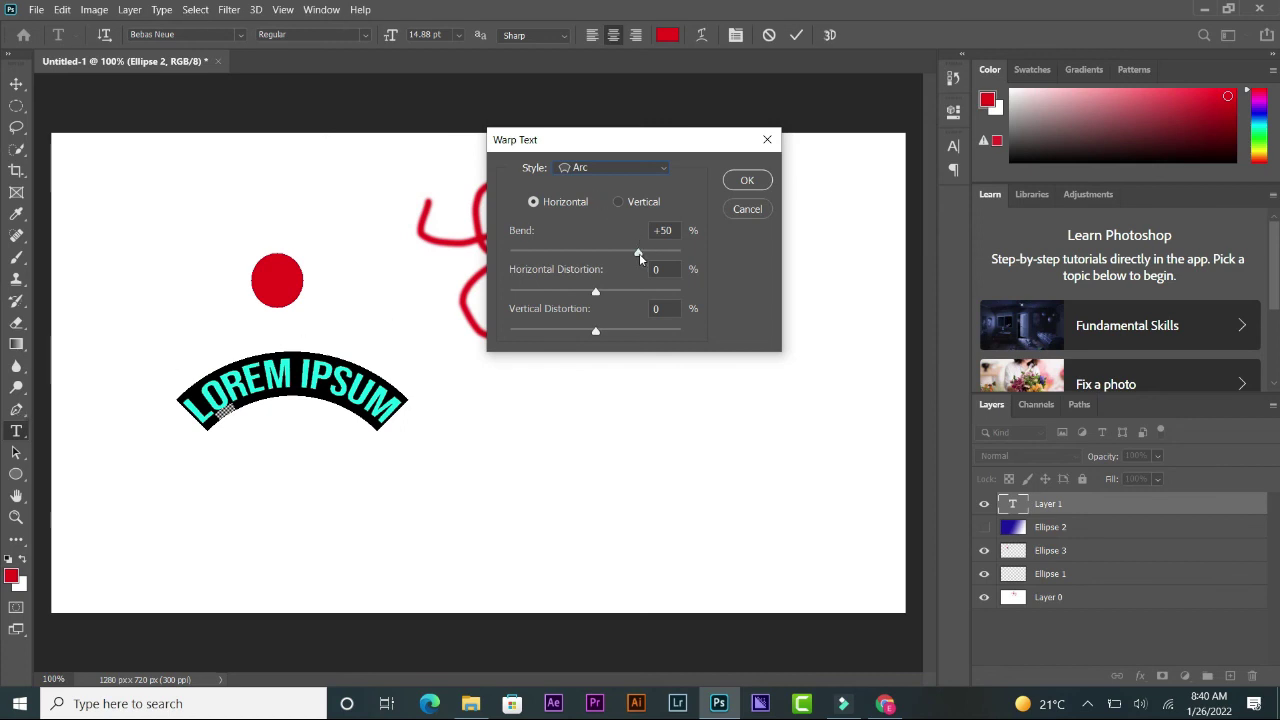
{"action": "left_click_drag", "start_coordinate": [639, 253], "coordinate": [655, 254]}
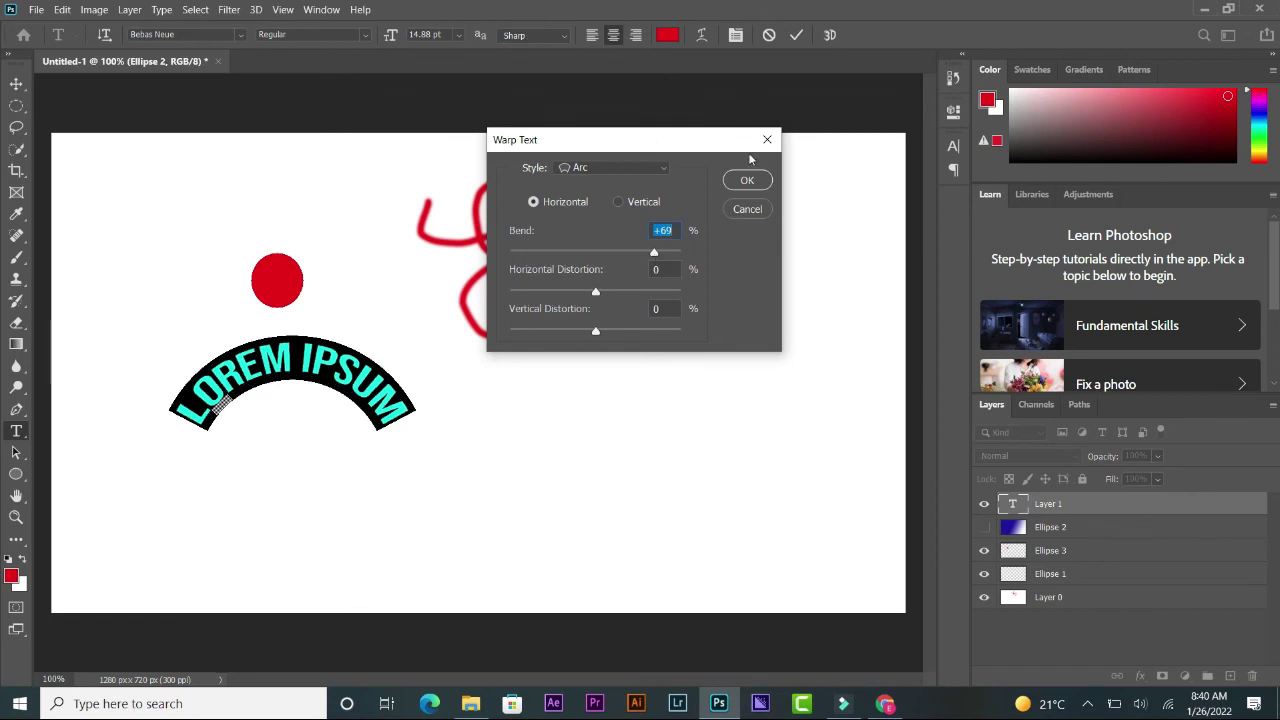
{"action": "left_click", "coordinate": [750, 210]}
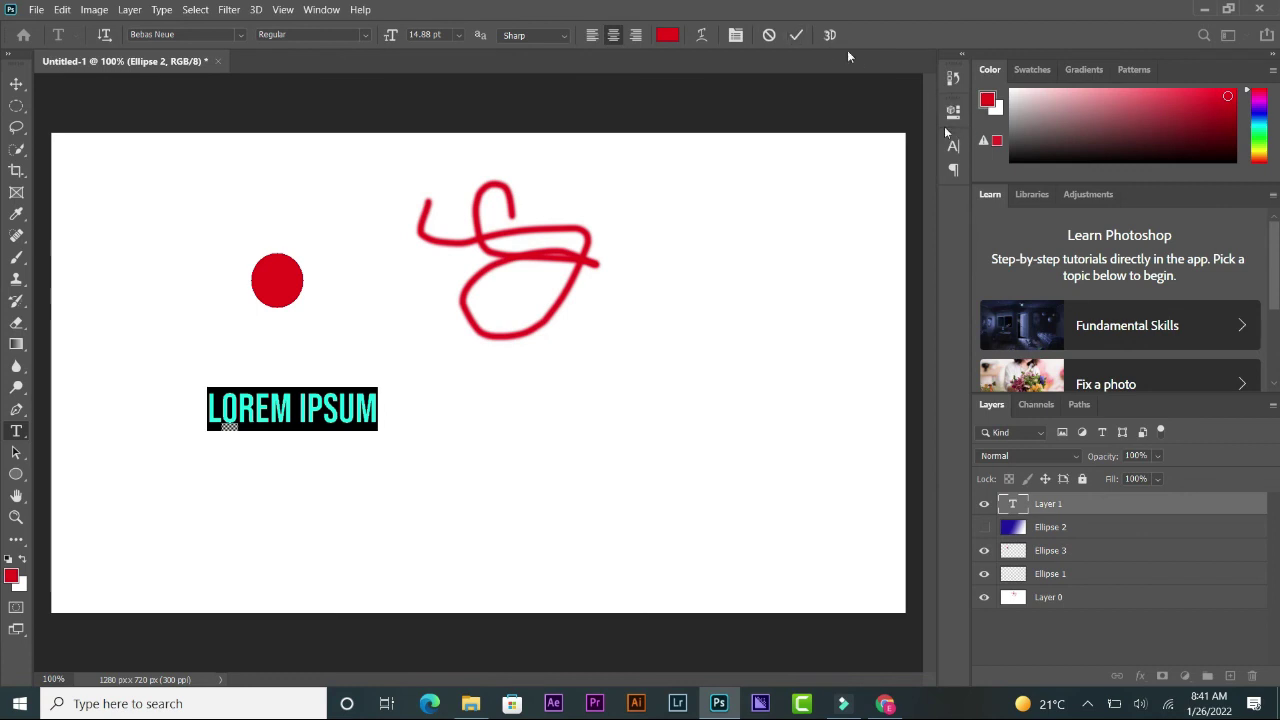
Commit the LOREM IPSUM text, reselect all of it, and view the Character and Paragraph panels
{"action": "left_click", "coordinate": [796, 36]}
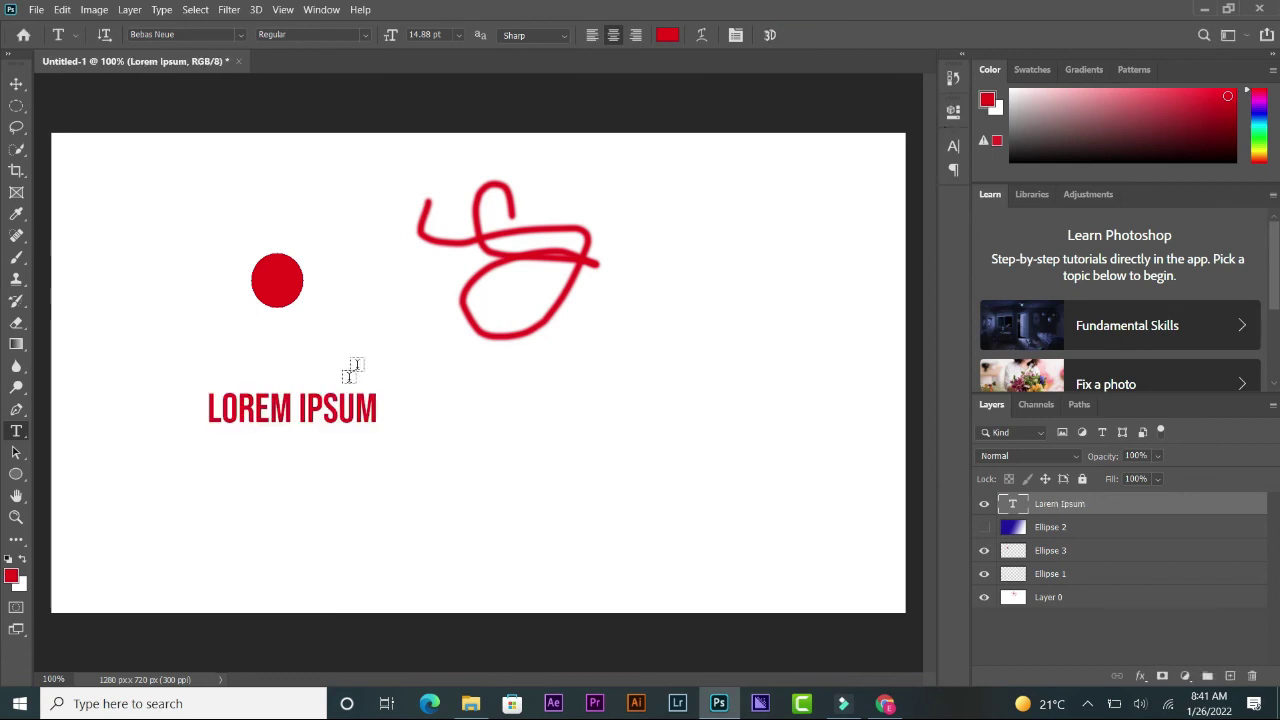
{"action": "left_click", "coordinate": [340, 405]}
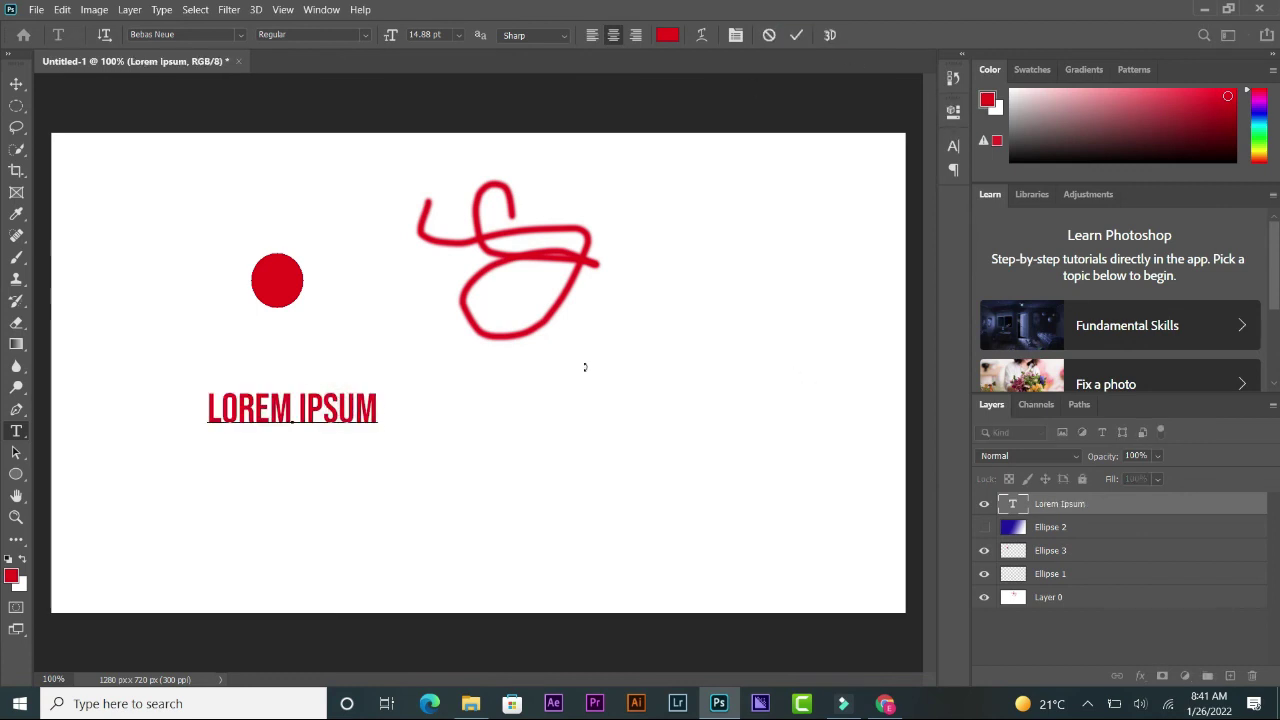
{"action": "key", "text": "ctrl+a"}
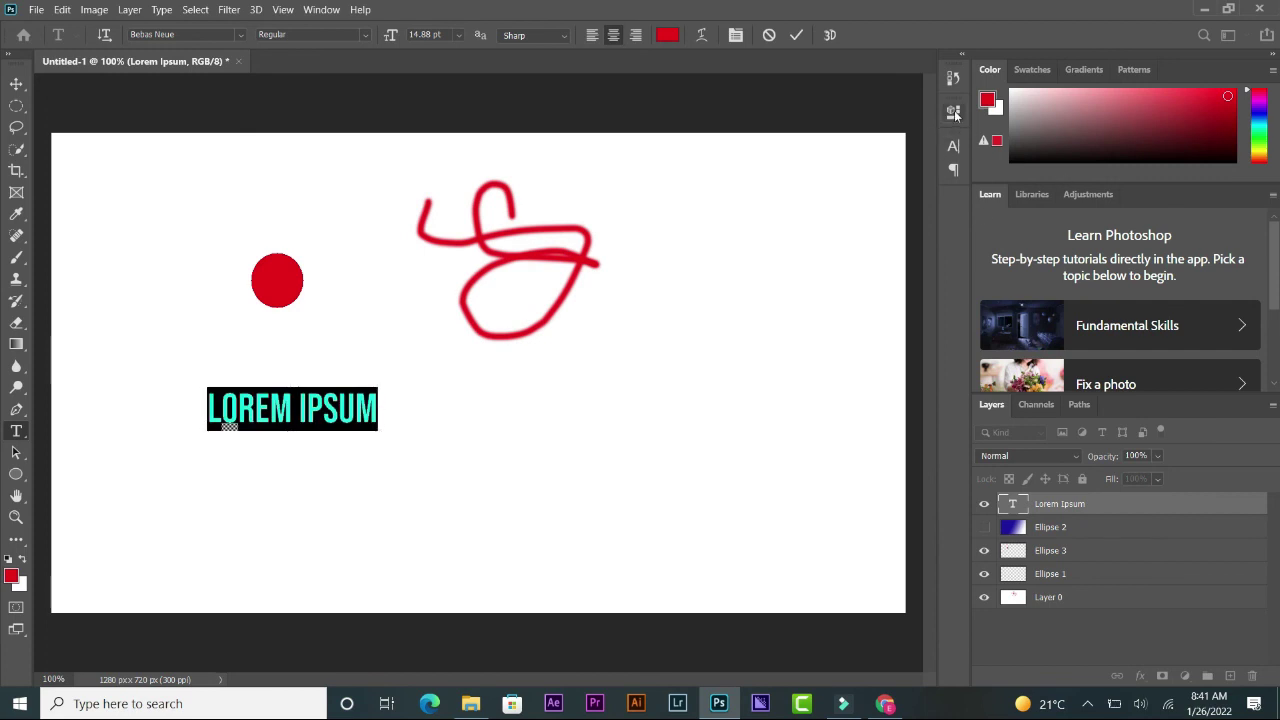
{"action": "left_click", "coordinate": [953, 146]}
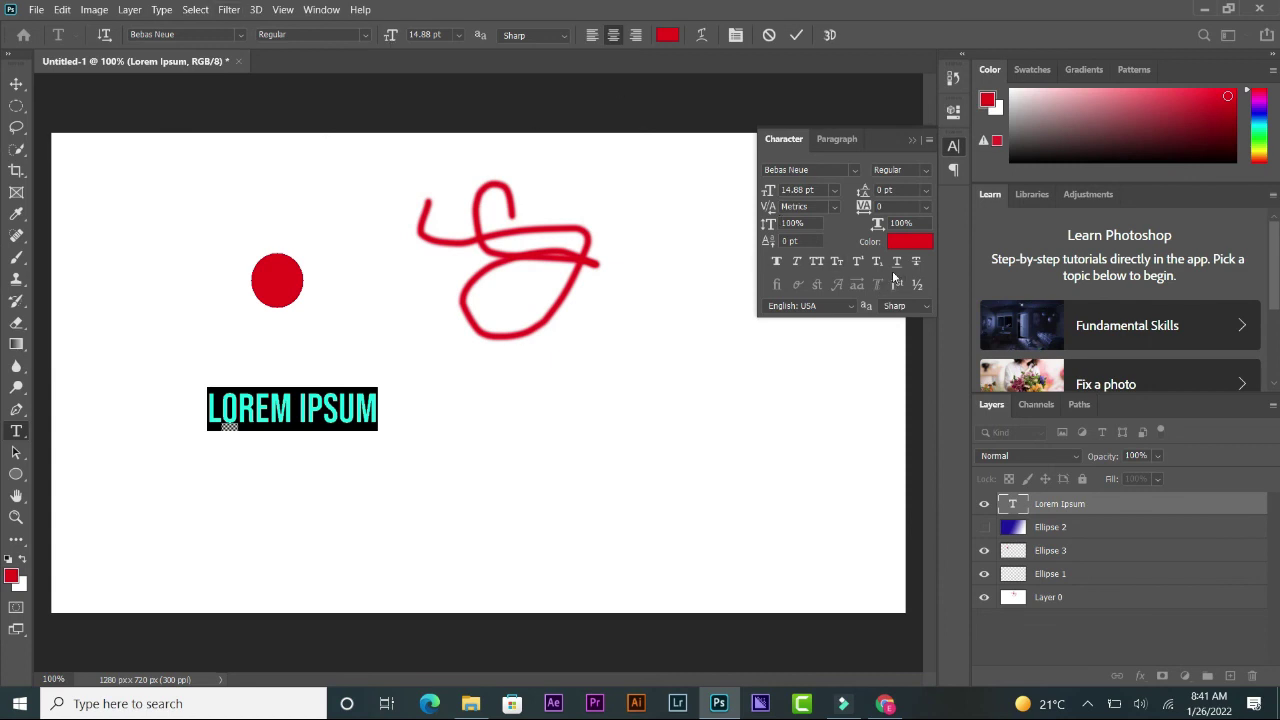
{"action": "left_click", "coordinate": [953, 170]}
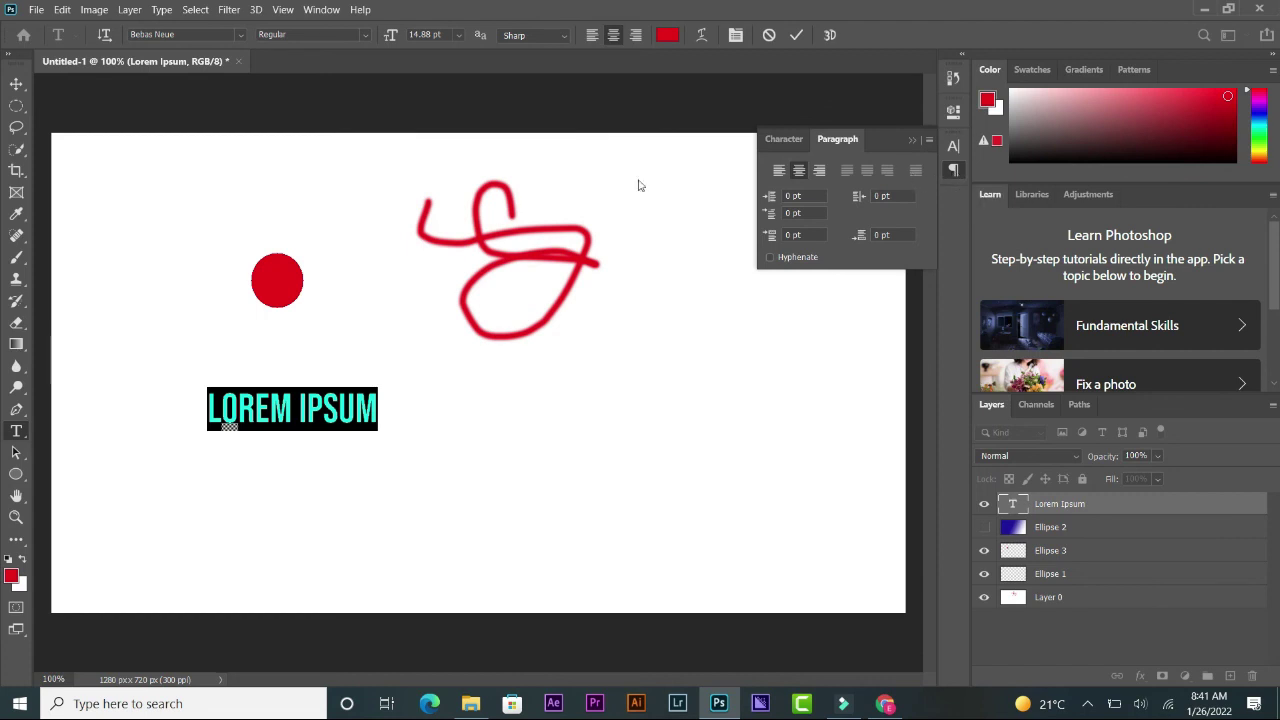
Commit the LOREM IPSUM text, pick Path Selection, and open the shape tools flyout
{"action": "left_click", "coordinate": [953, 172]}
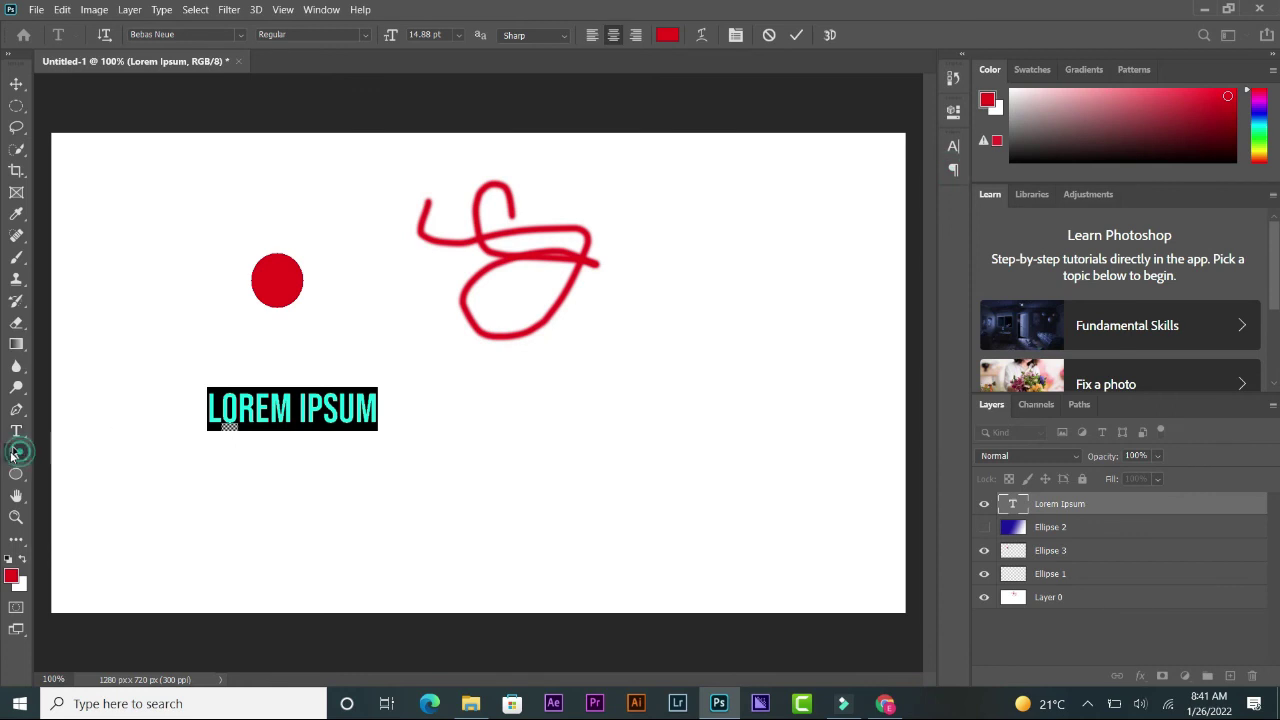
{"action": "left_click", "coordinate": [16, 453]}
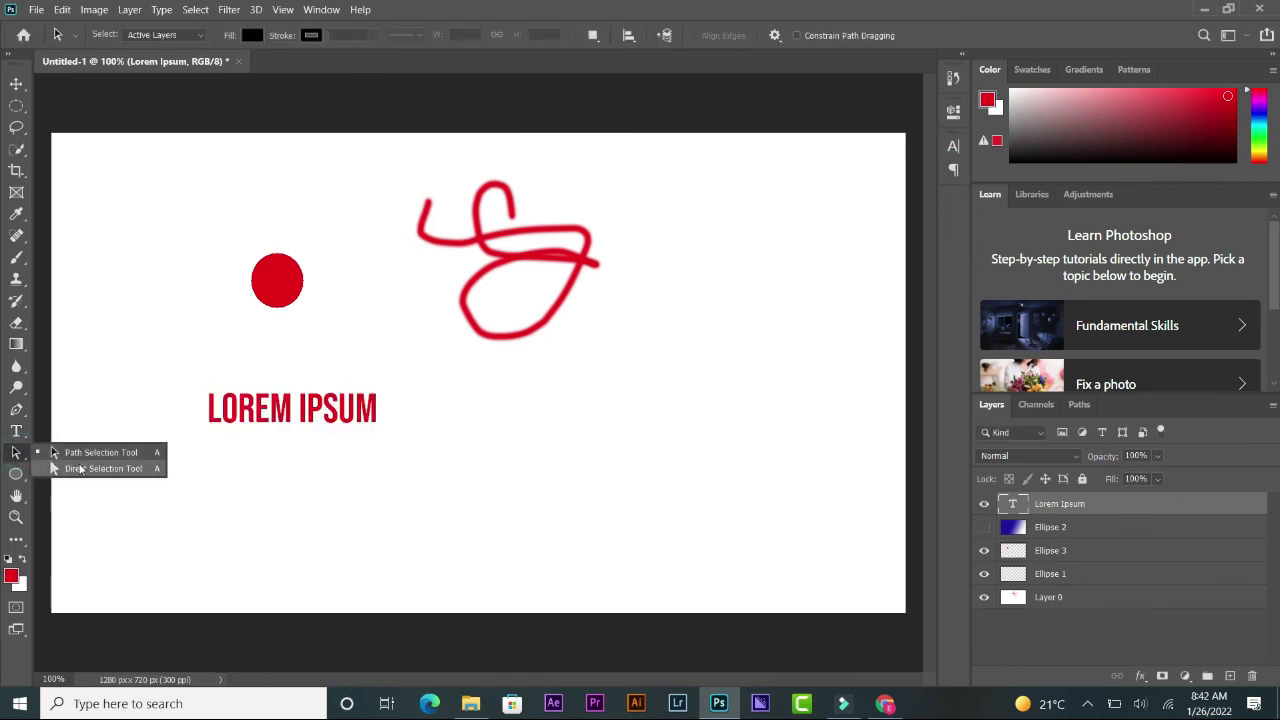
{"action": "left_click", "coordinate": [16, 475]}
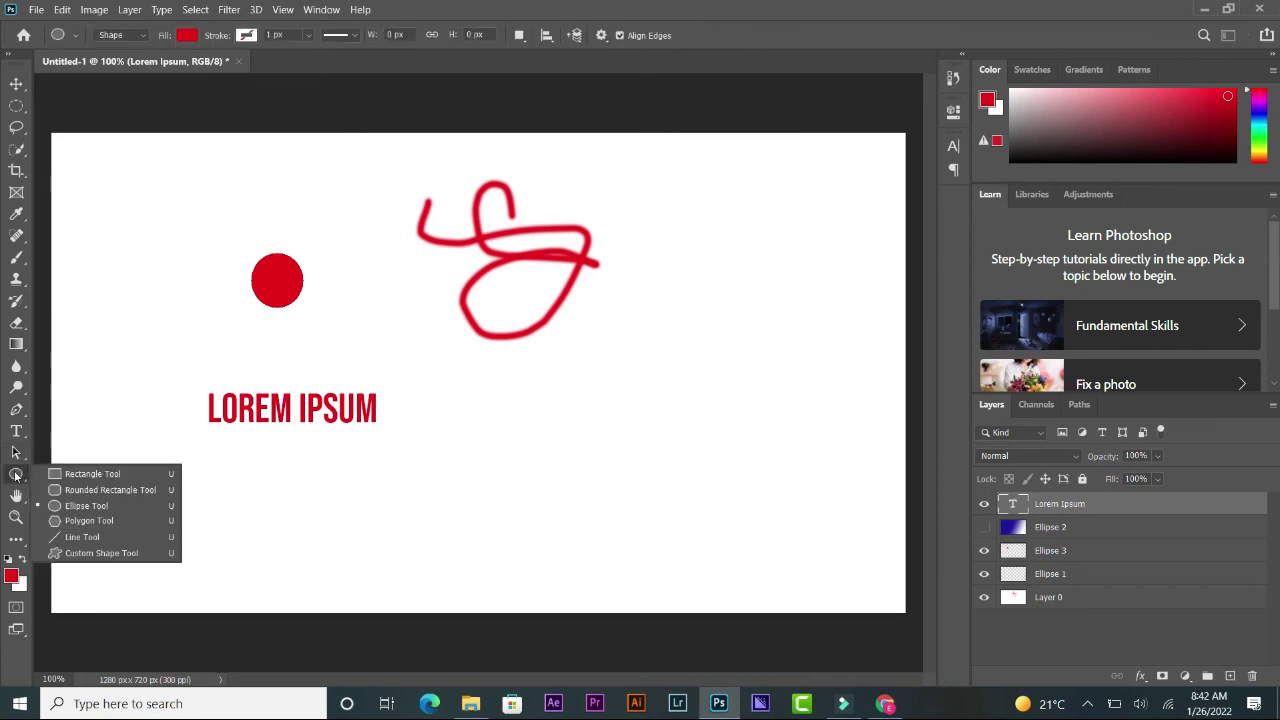
Choose the Rectangle Tool from the shape flyout and review the other shape tools
{"action": "left_click", "coordinate": [88, 474]}
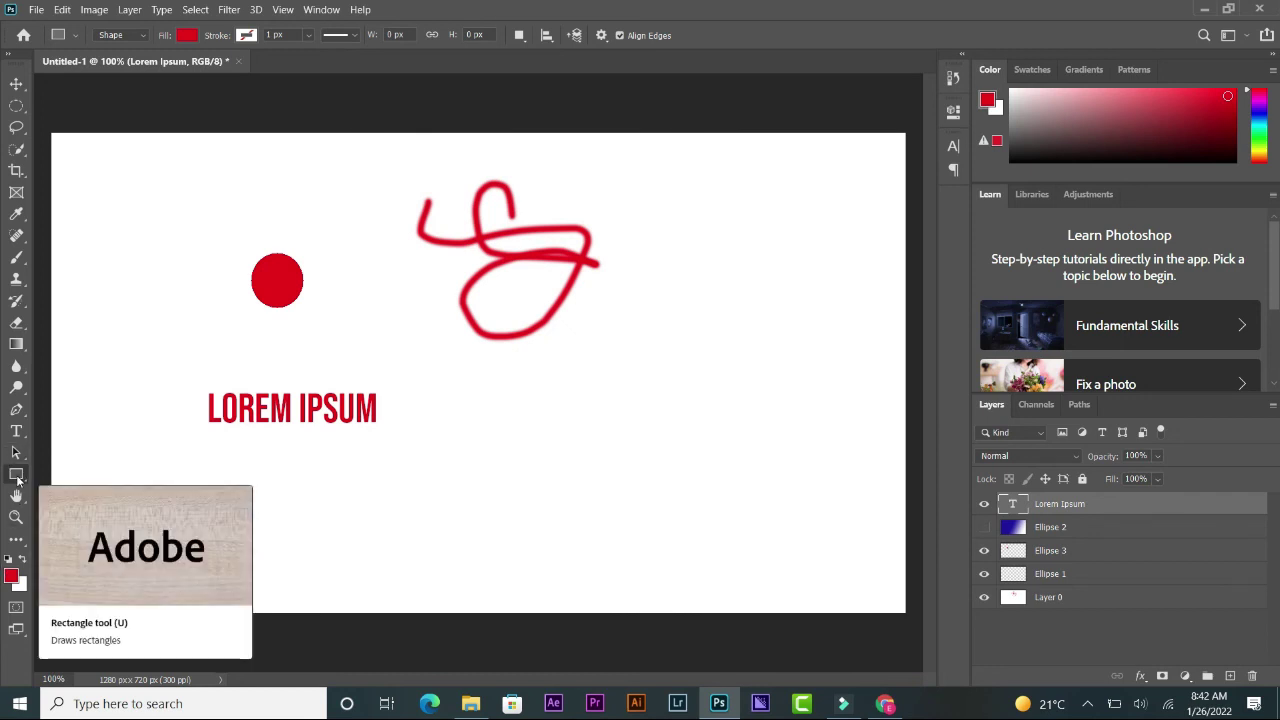
{"action": "right_click", "coordinate": [17, 480]}
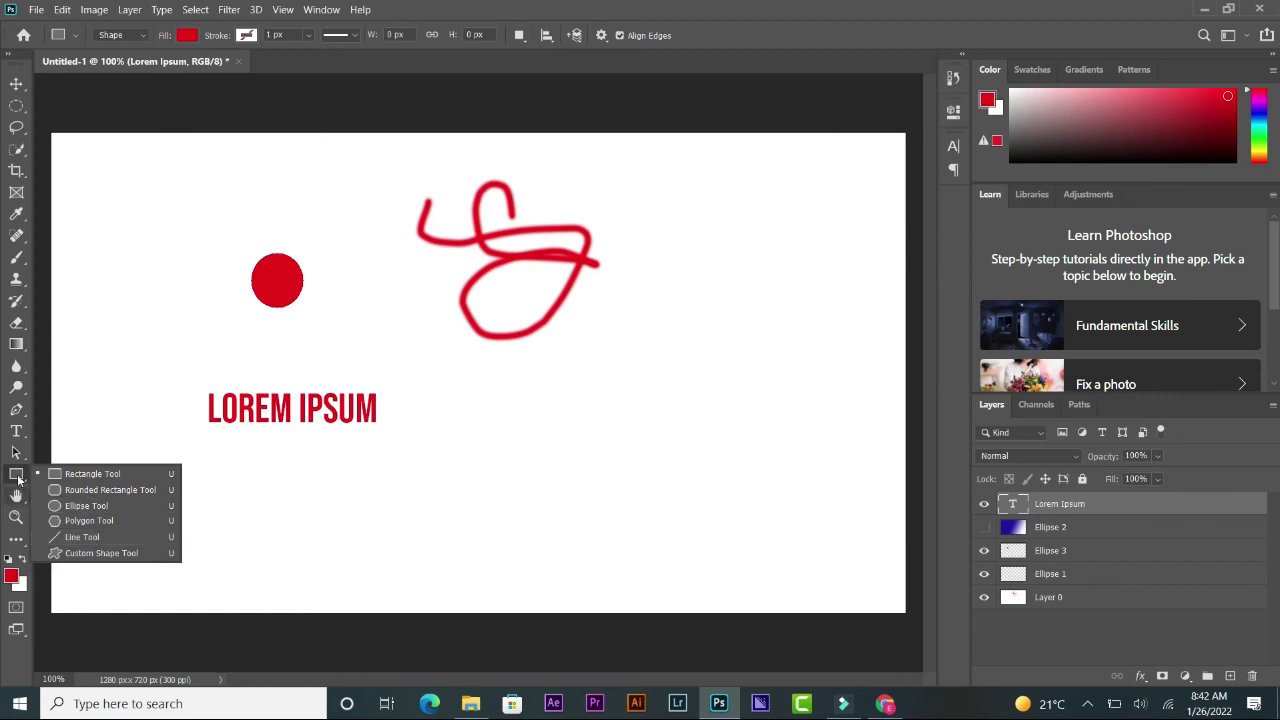
{"action": "left_click", "coordinate": [17, 480]}
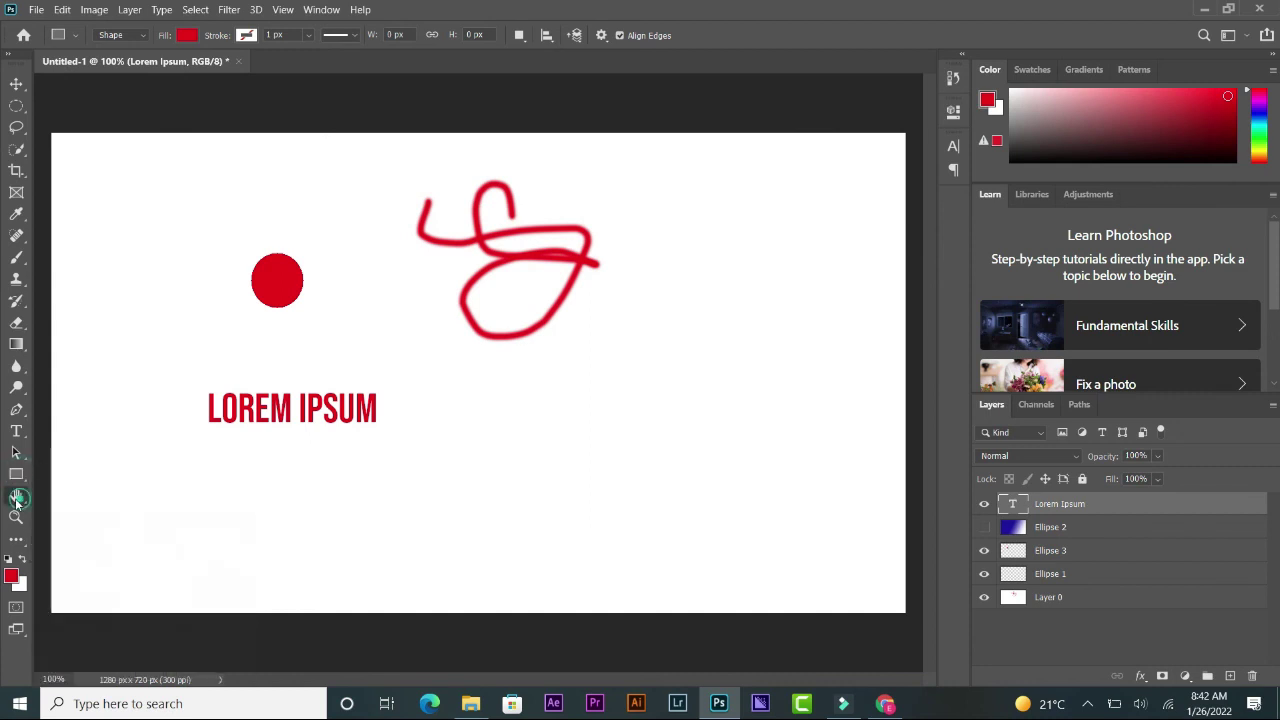
Try panning with the Hand tool, view the Rotate View Tool option, then select the Move tool
{"action": "left_click", "coordinate": [17, 497]}
{"action": "left_click_drag", "start_coordinate": [518, 417], "coordinate": [487, 429]}
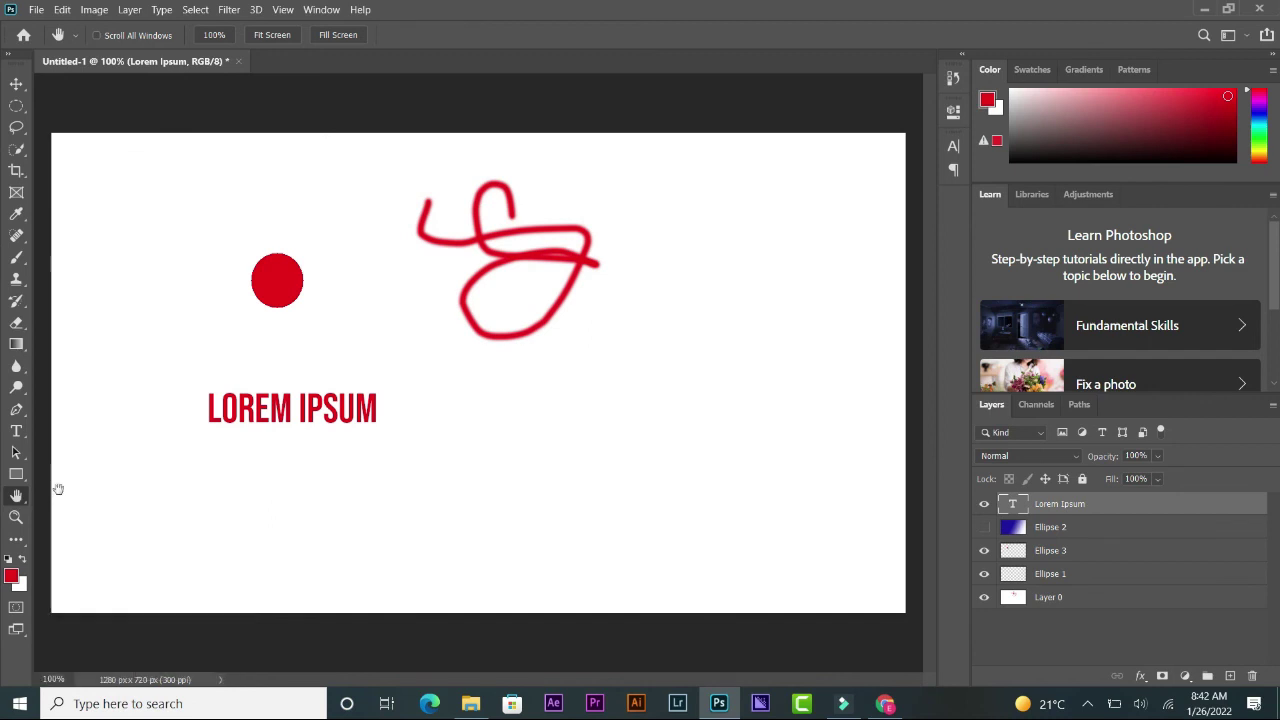
{"action": "right_click", "coordinate": [16, 497]}
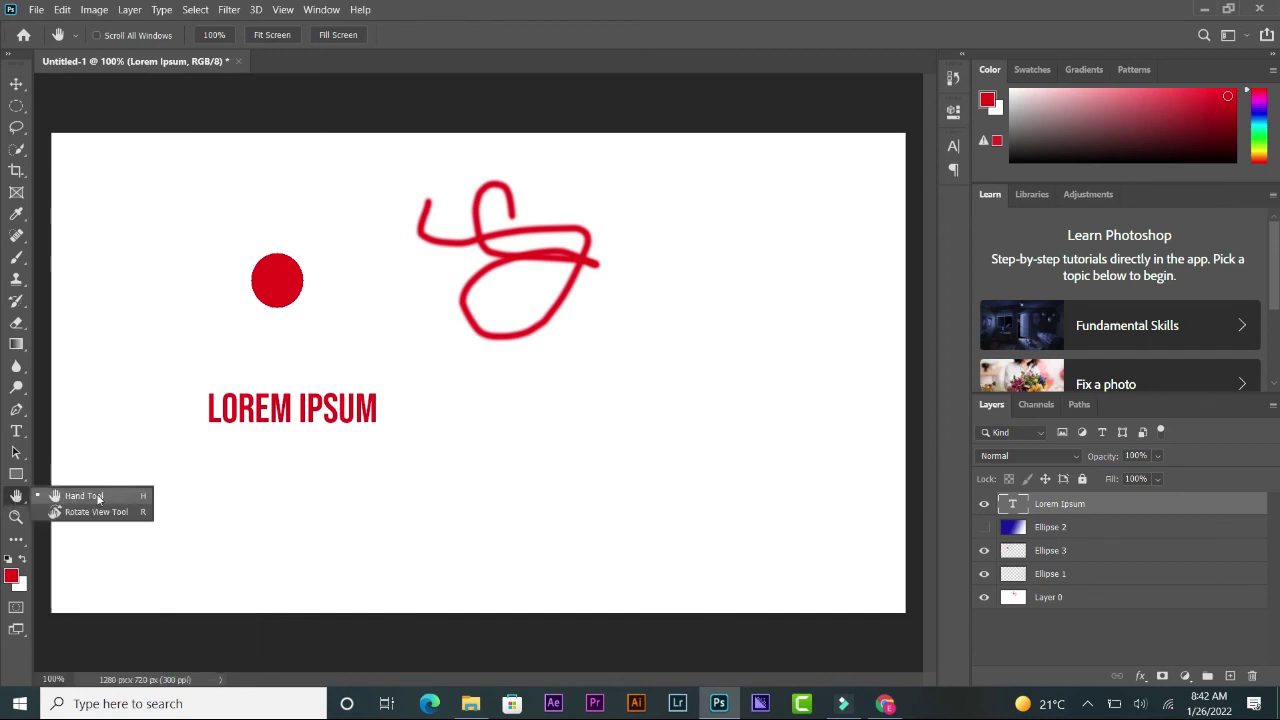
{"action": "left_click", "coordinate": [377, 331]}
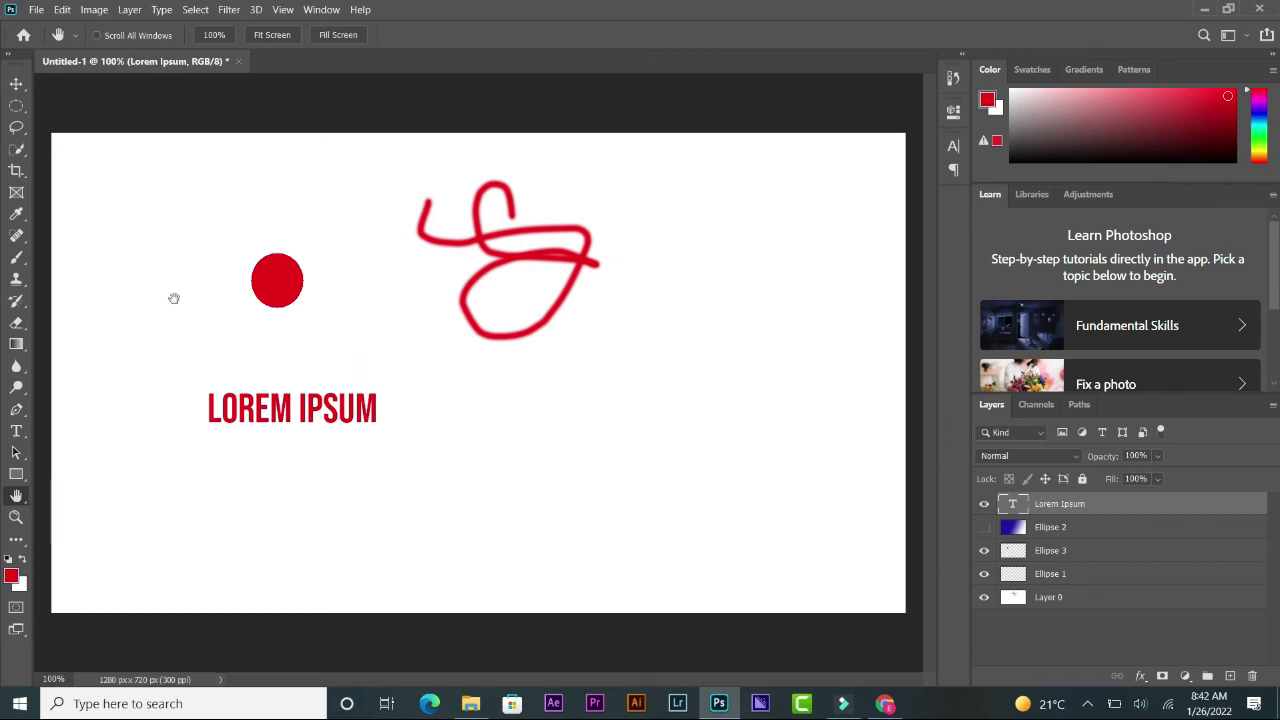
{"action": "left_click", "coordinate": [16, 83]}
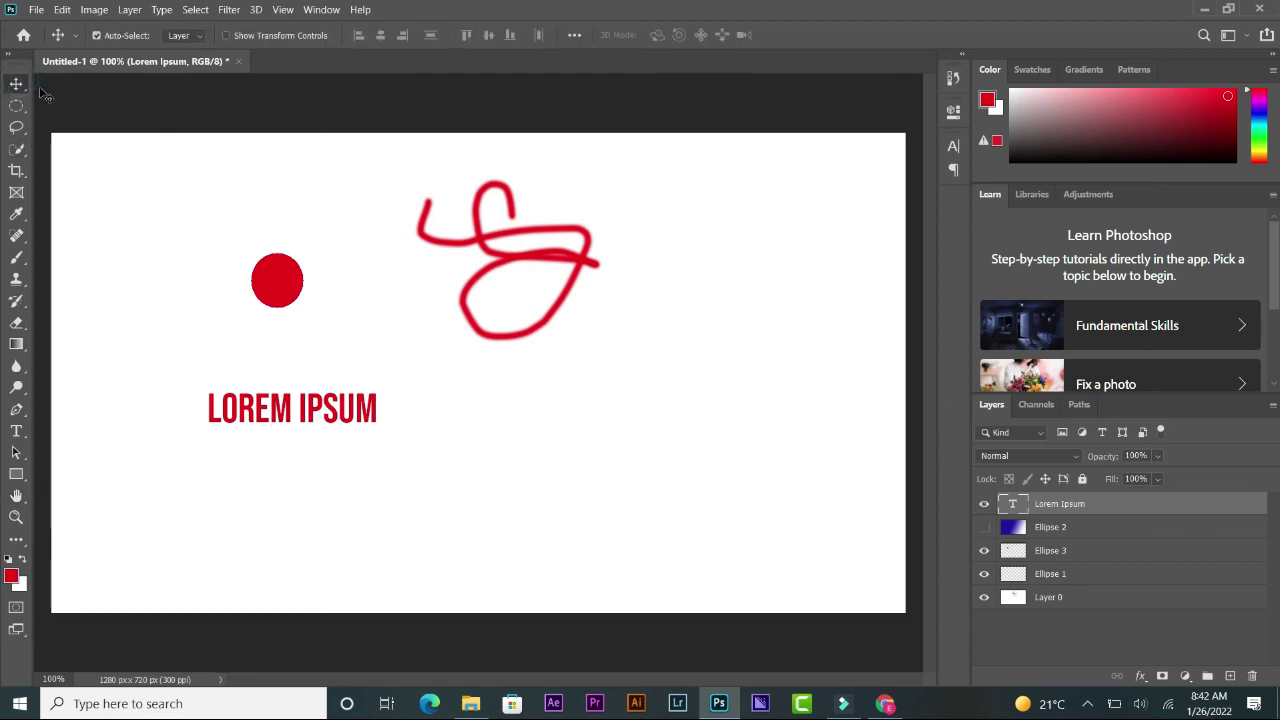